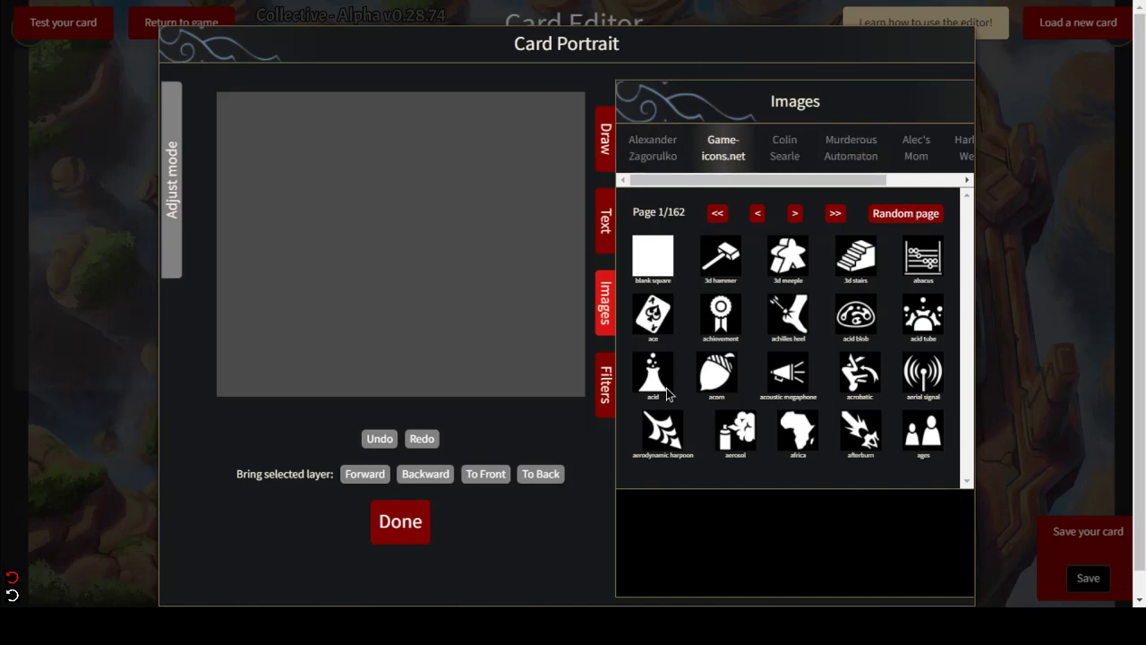
- Add the blank square image from page 1 of Game-icons.net to the portrait and move it near the canvas centre
left_click(793, 216)
left_click(757, 218)
left_click(795, 217)
left_click(768, 224)
left_click(794, 215)
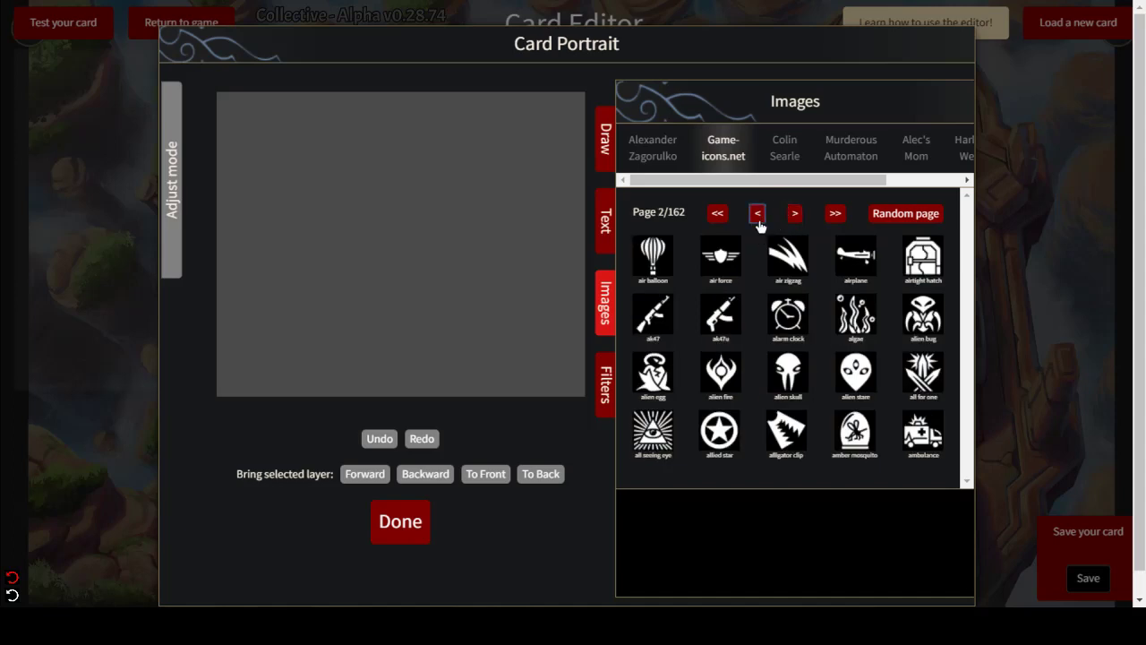
left_click(758, 217)
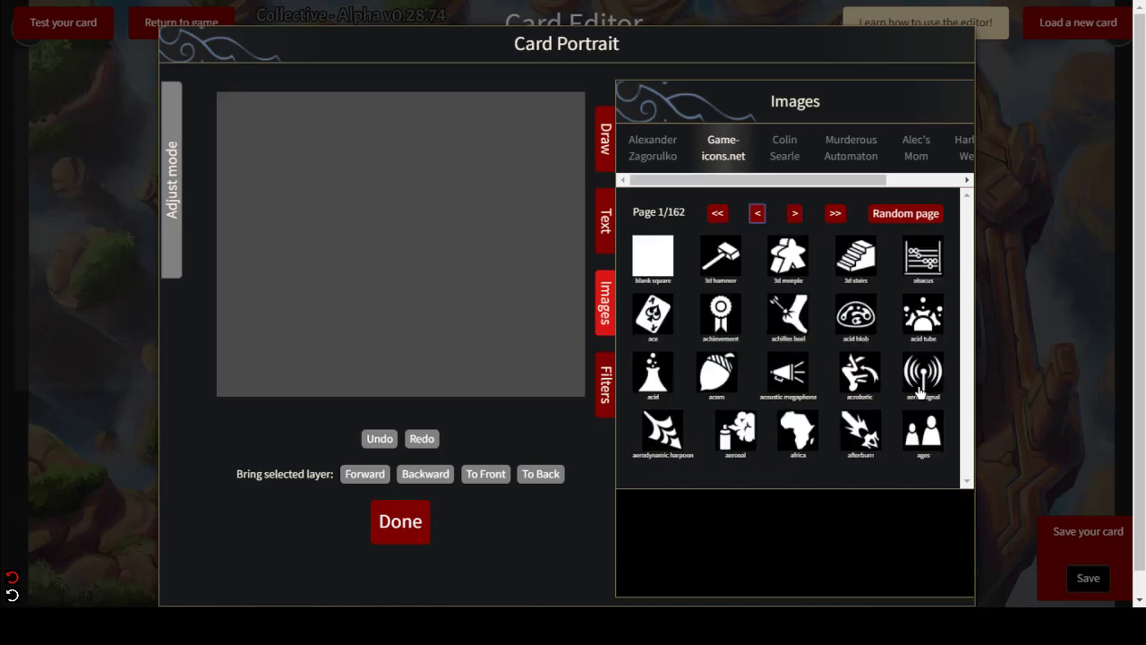
left_click(651, 261)
left_click_drag(376, 199, 414, 244)
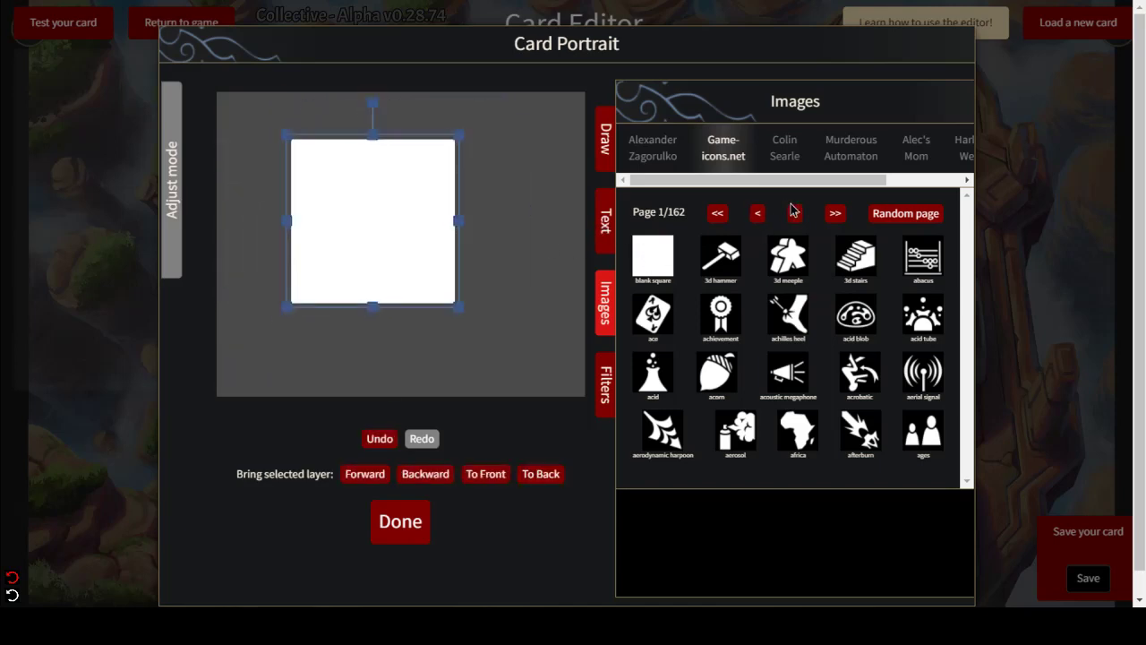
- Browse the Game-icons.net image pages up to page 30 for usable basic shapes
left_click(795, 214)
left_click(795, 214)
left_click(795, 215)
left_click(794, 215)
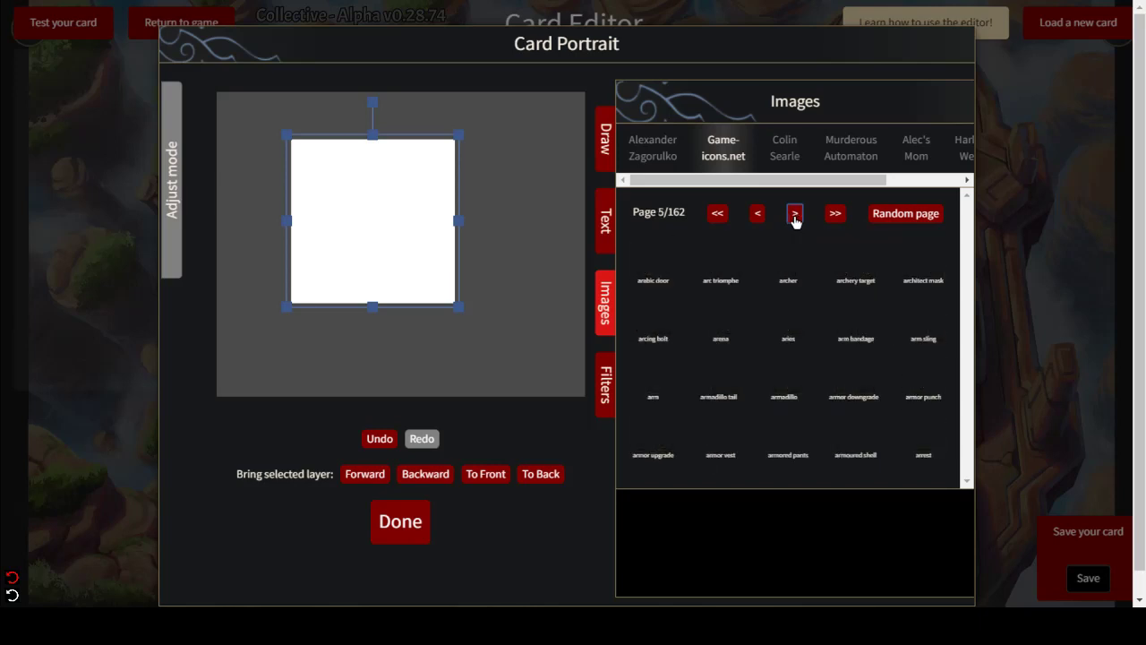
left_click(795, 215)
left_click(795, 215)
left_click(795, 214)
left_click(795, 215)
left_click(796, 215)
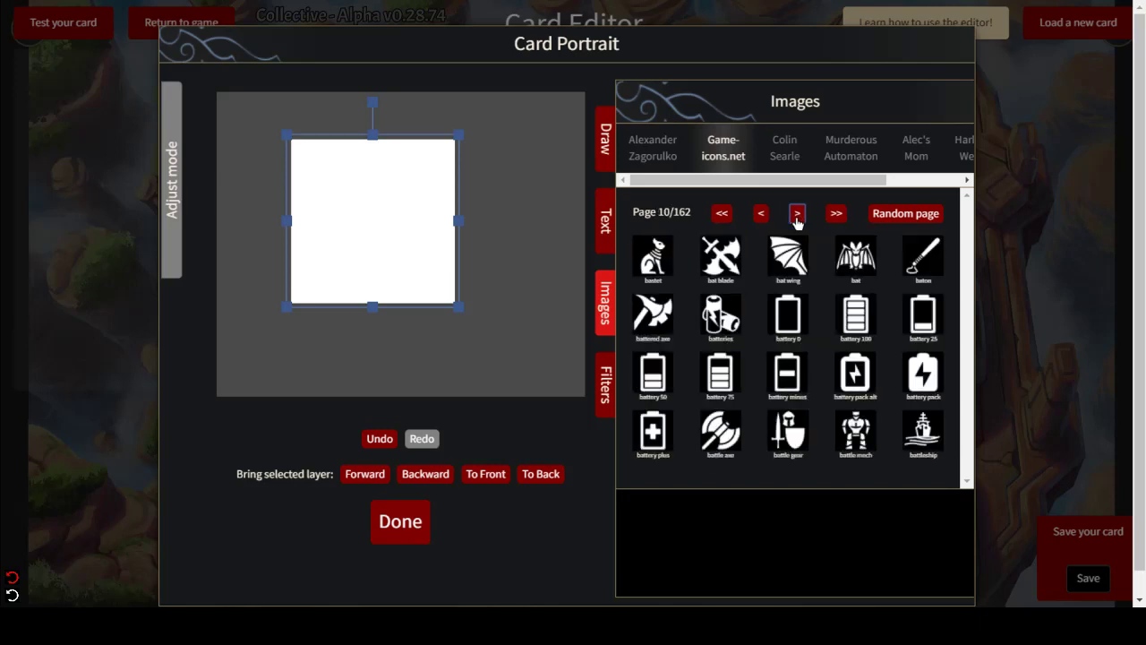
left_click(797, 215)
left_click(796, 215)
left_click(796, 215)
left_click(796, 214)
left_click(796, 215)
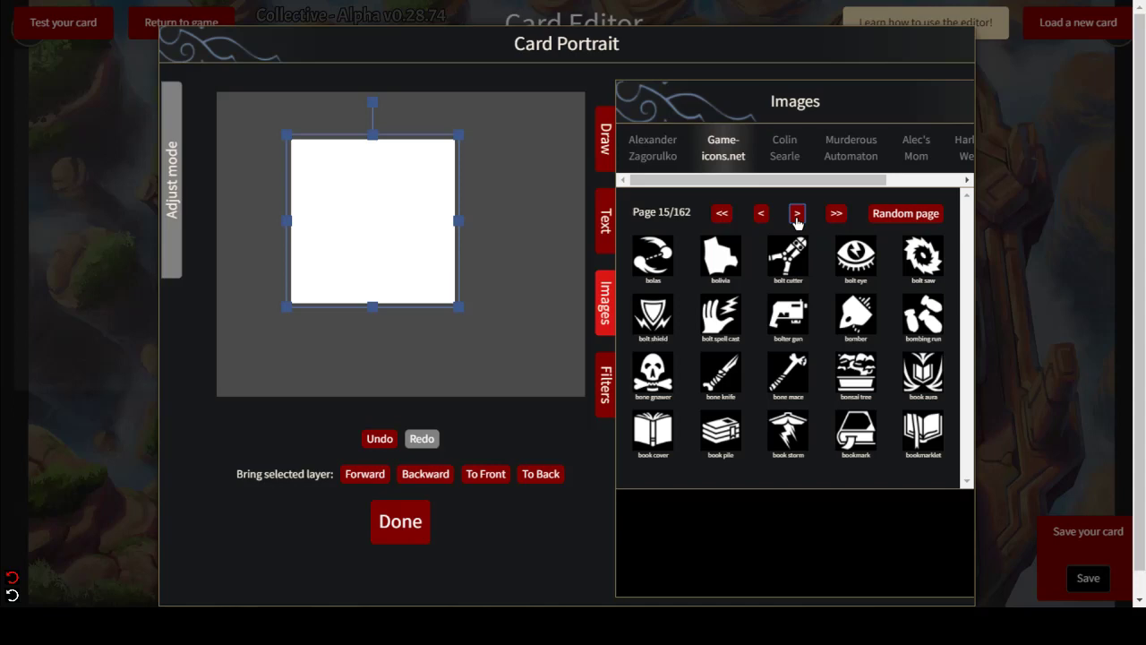
left_click(795, 215)
left_click(796, 215)
left_click(796, 215)
left_click(796, 215)
left_click(796, 215)
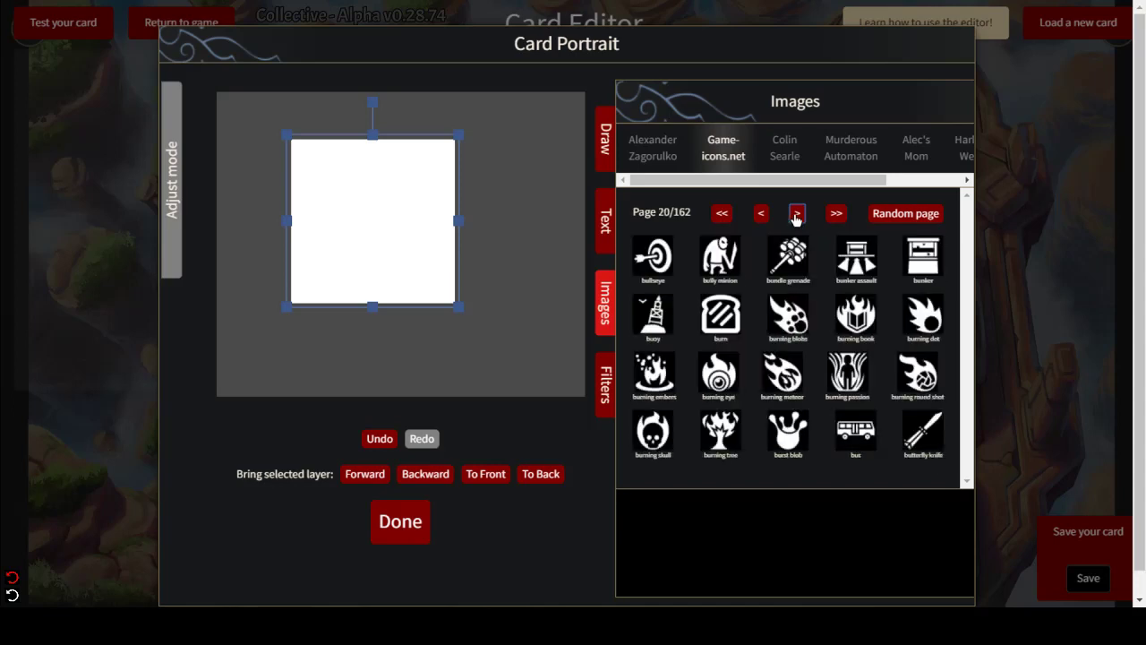
left_click(796, 217)
left_click(796, 217)
left_click(796, 216)
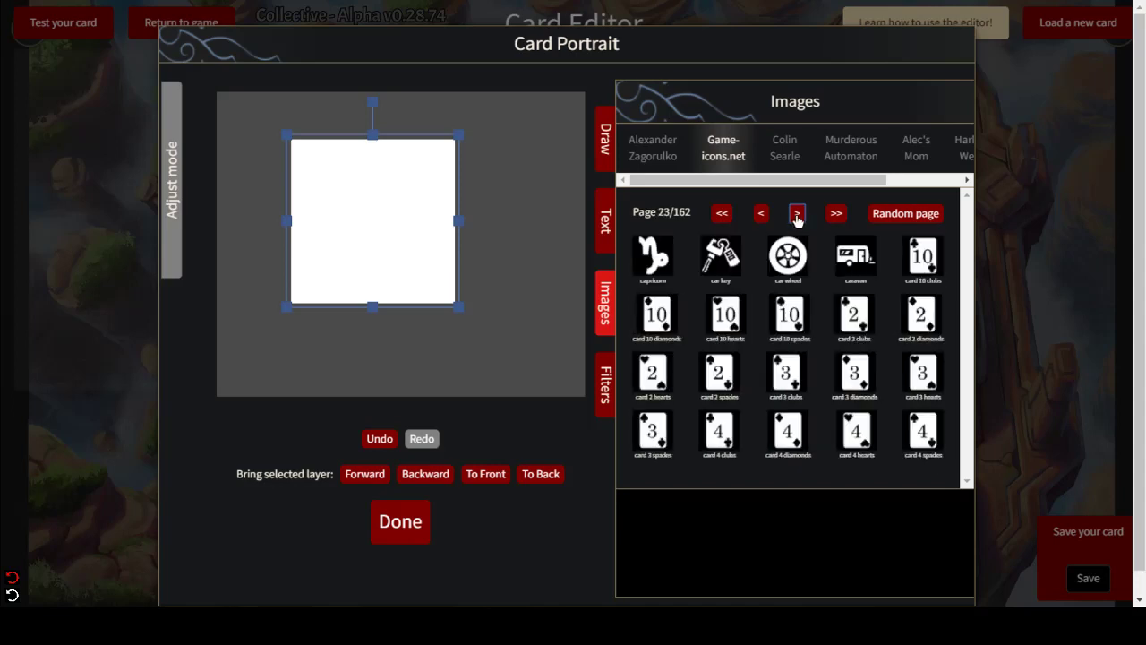
left_click(795, 217)
left_click(796, 216)
left_click(797, 218)
left_click(797, 218)
left_click(797, 219)
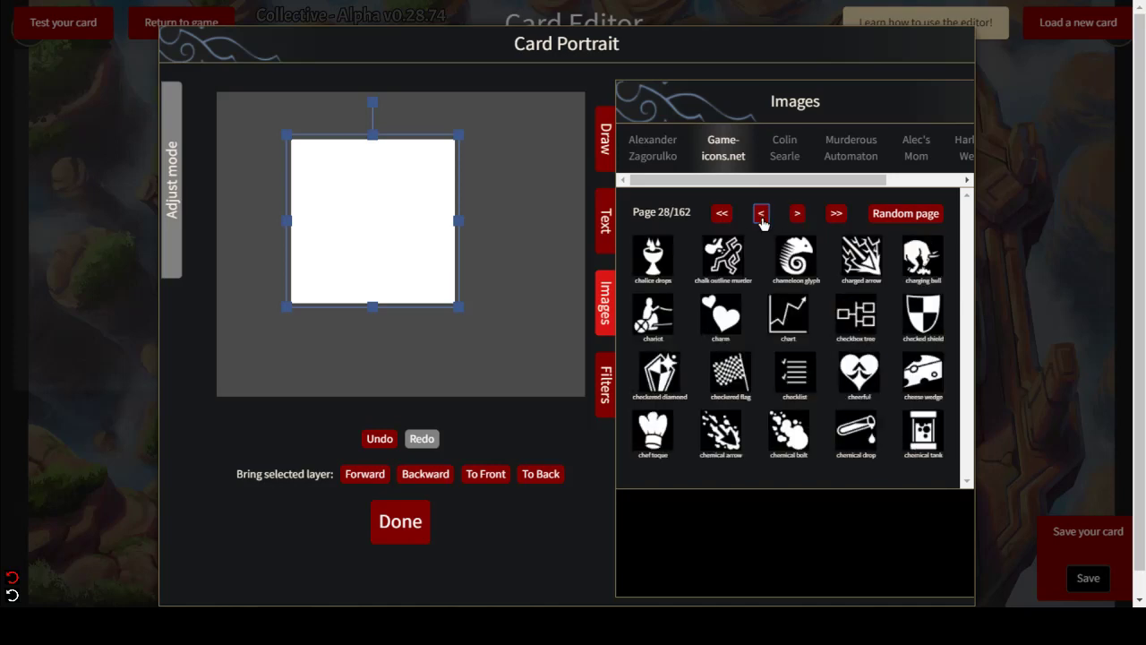
left_click(796, 217)
left_click(797, 218)
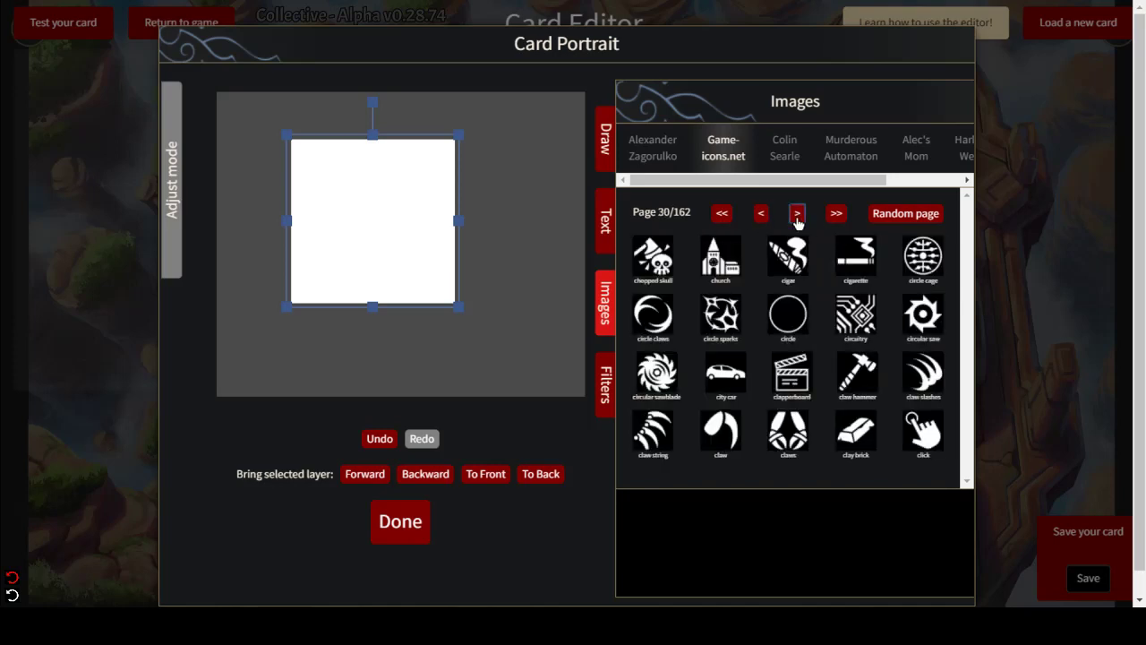
- Try the circle image on the portrait, and delete both it and the blank square
left_click(799, 337)
left_click_drag(276, 218, 492, 249)
key("Delete")
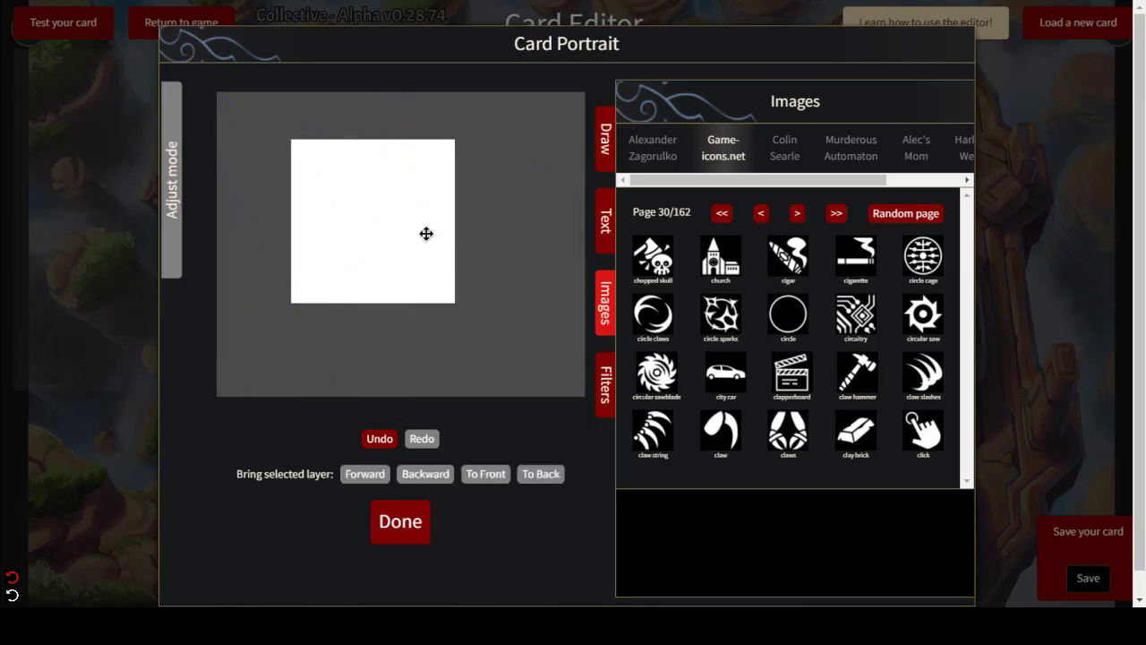
left_click(425, 234)
key("Delete")
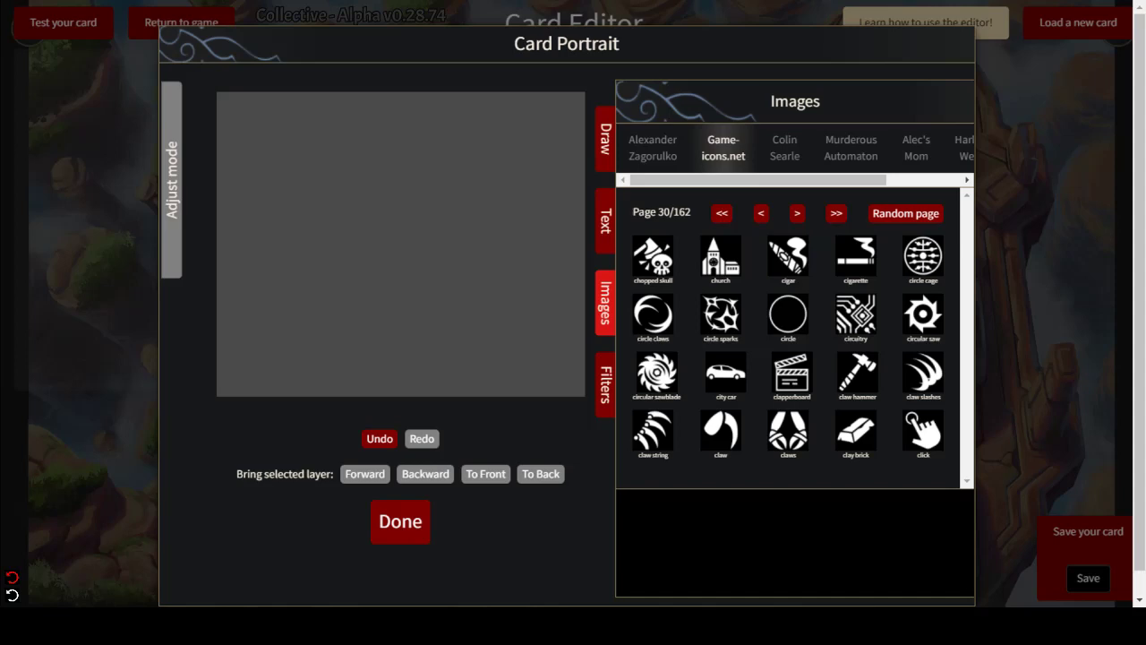
- Go back through the Game-icons.net images to page 12 to find an egg shape
left_click(760, 220)
left_click(759, 220)
left_click(759, 218)
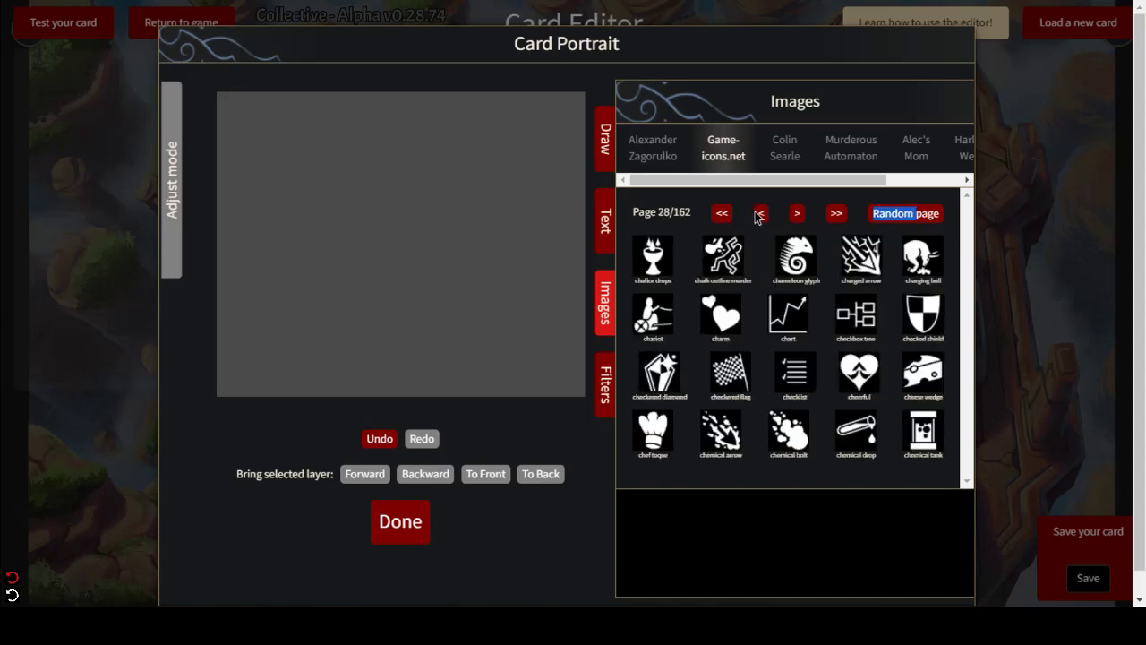
left_click(759, 219)
left_click(759, 220)
left_click(760, 219)
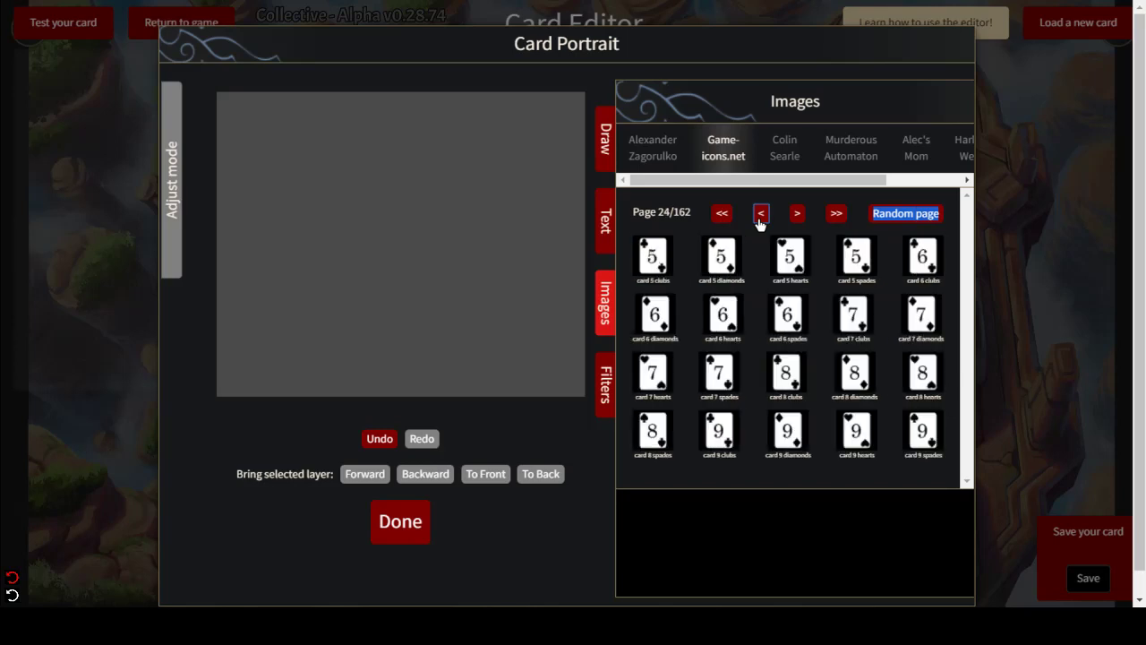
left_click(759, 220)
left_click(760, 219)
left_click(759, 220)
left_click(759, 220)
left_click(759, 219)
left_click(759, 219)
left_click(759, 219)
left_click(759, 219)
left_click(759, 219)
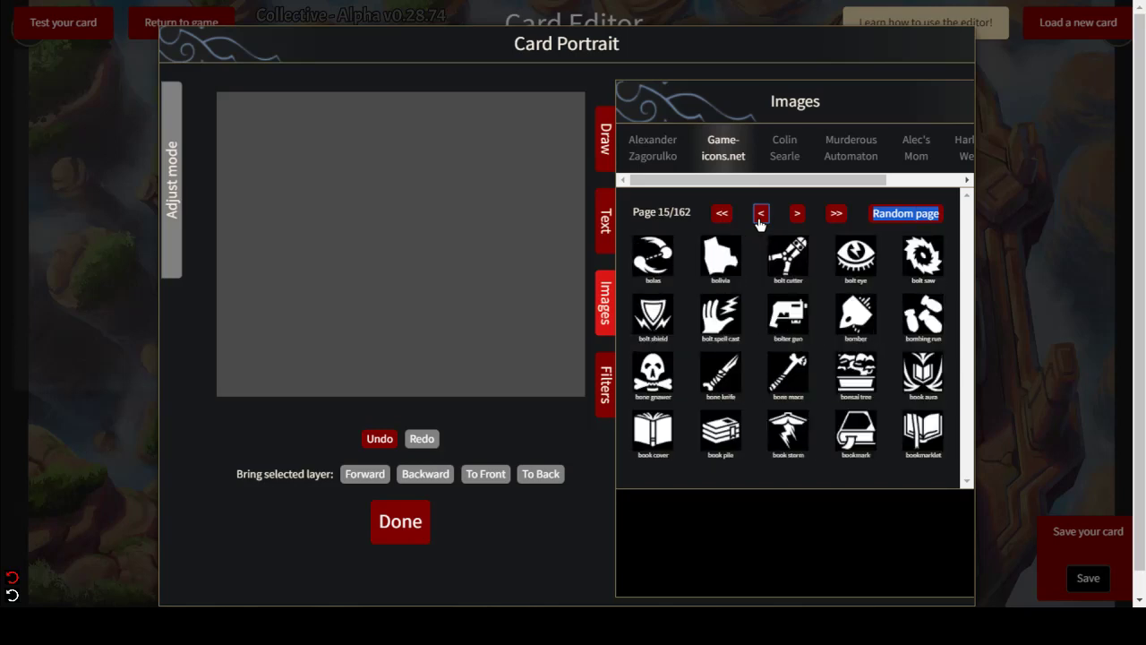
left_click(759, 219)
left_click(759, 219)
left_click(759, 219)
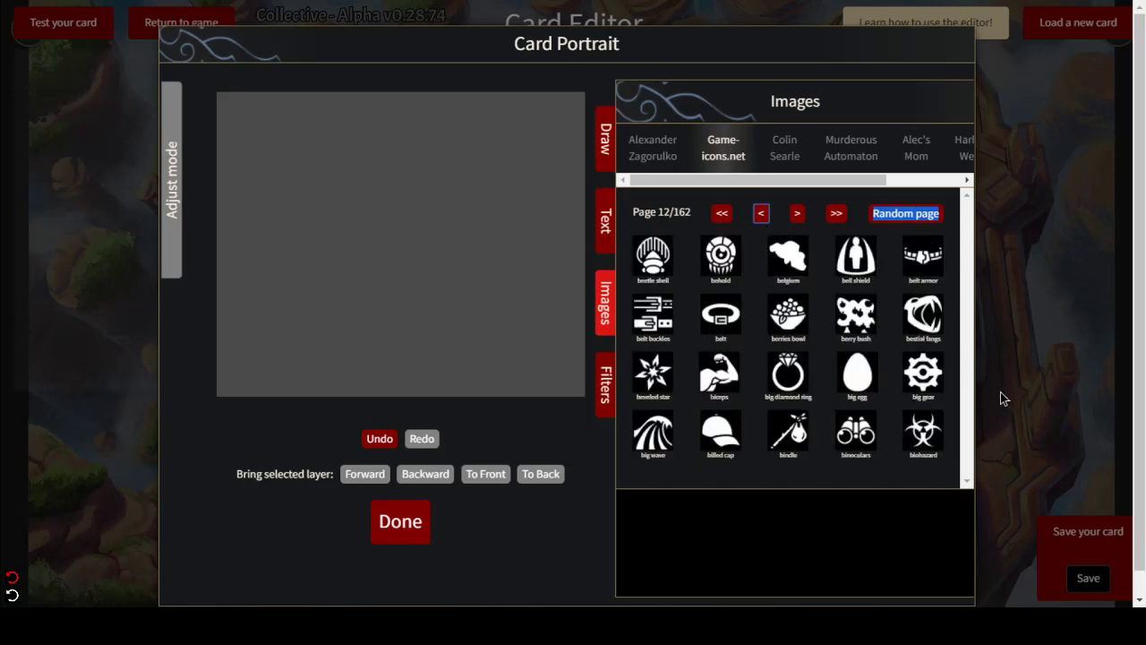
- Add the big egg image, flatten it into a wide cap, enlarge it and place it in the upper middle of the canvas
left_click(855, 369)
left_click_drag(358, 189, 549, 256)
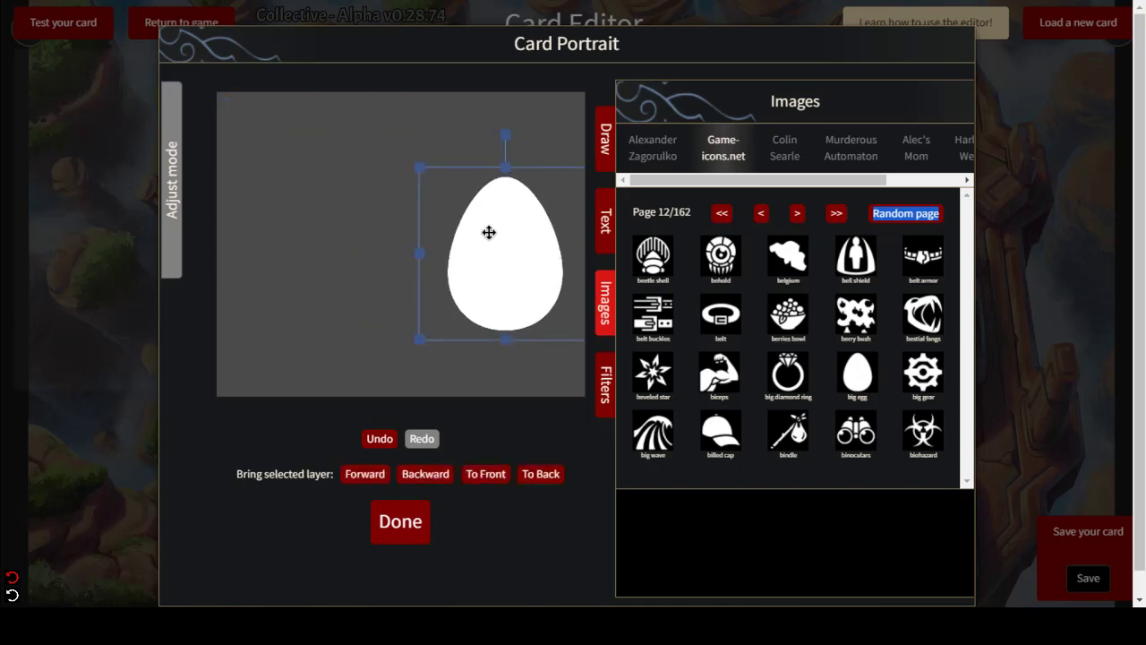
left_click_drag(488, 233, 431, 195)
left_click_drag(448, 151, 447, 207)
left_click_drag(452, 253, 397, 214)
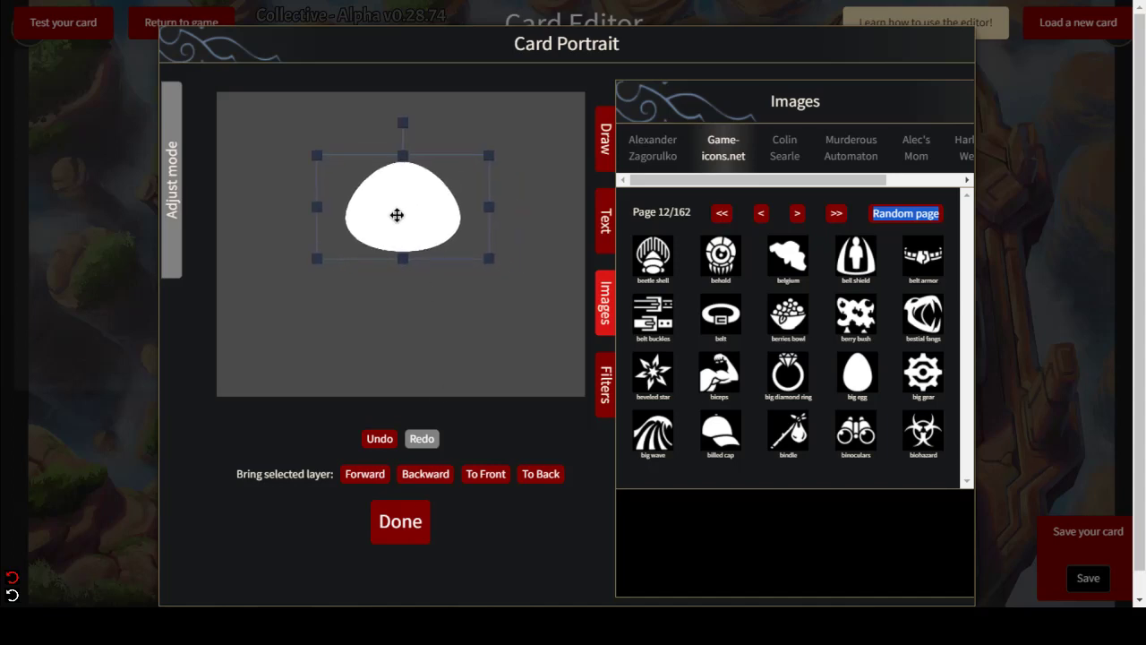
left_click_drag(486, 158, 408, 198)
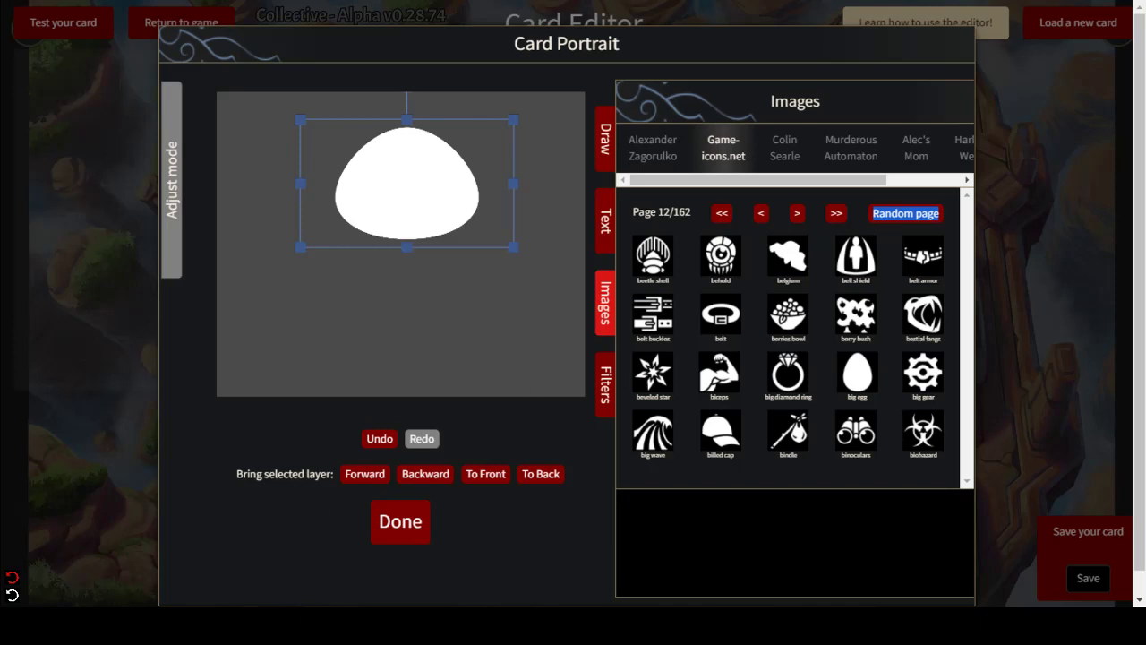
- Add a second big egg, turn it upside down, shrink it and place it beneath the cap, one layer backward
left_click(842, 376)
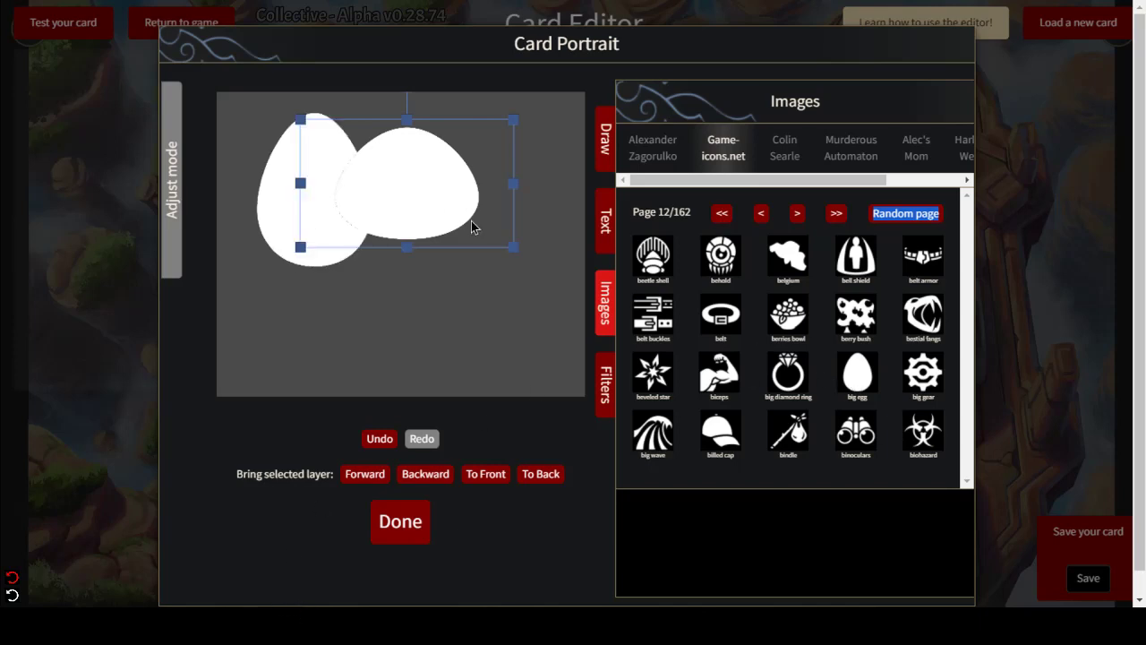
left_click_drag(277, 197, 330, 295)
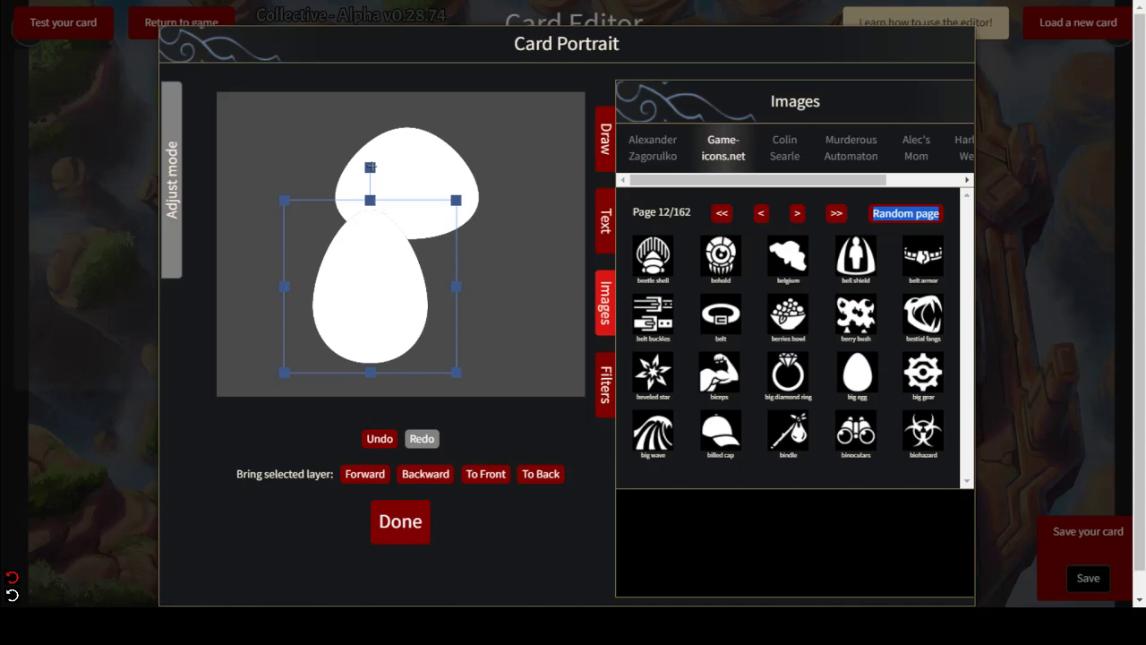
left_click_drag(369, 168, 365, 390)
left_click_drag(372, 312, 414, 295)
left_click_drag(496, 187, 467, 223)
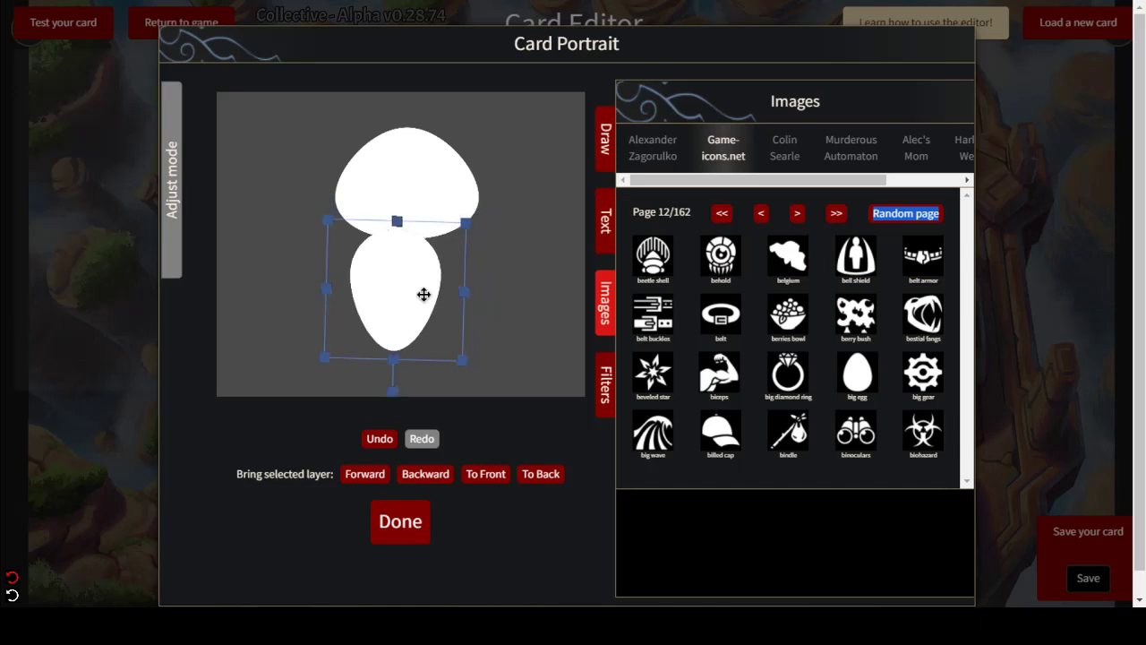
left_click_drag(421, 294, 438, 273)
left_click_drag(407, 371, 407, 373)
left_click_drag(420, 266, 411, 269)
left_click(427, 481)
left_click(408, 280)
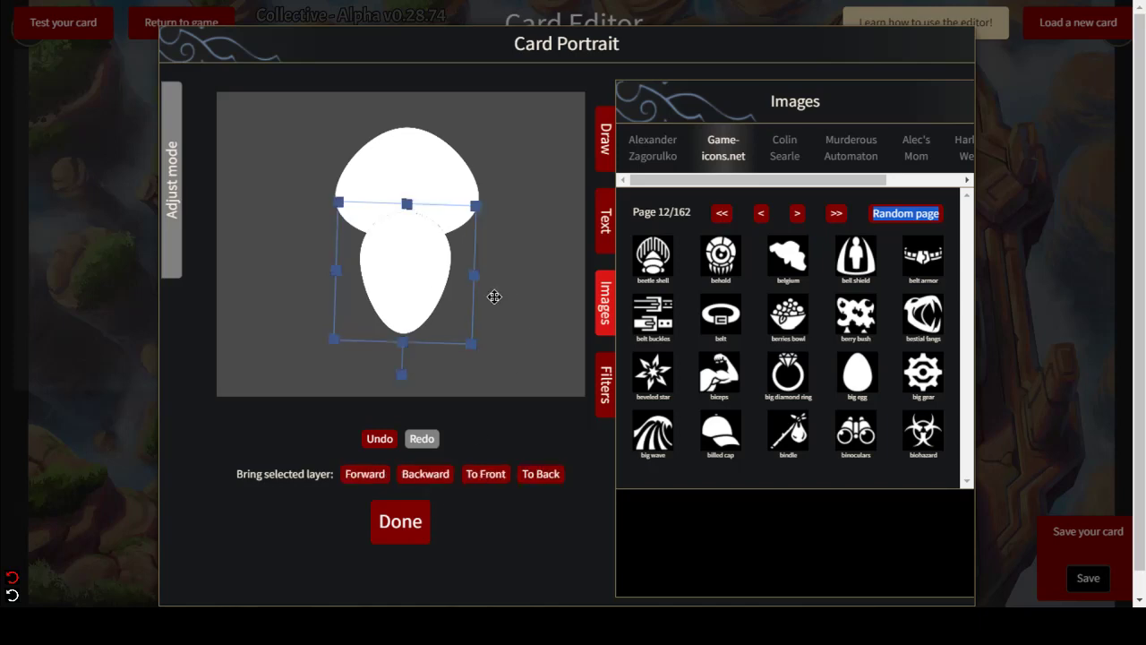
- Add a third big egg, flip it upside down, shrink it and place it below the second egg, one layer backward
left_click(854, 380)
left_click(293, 205)
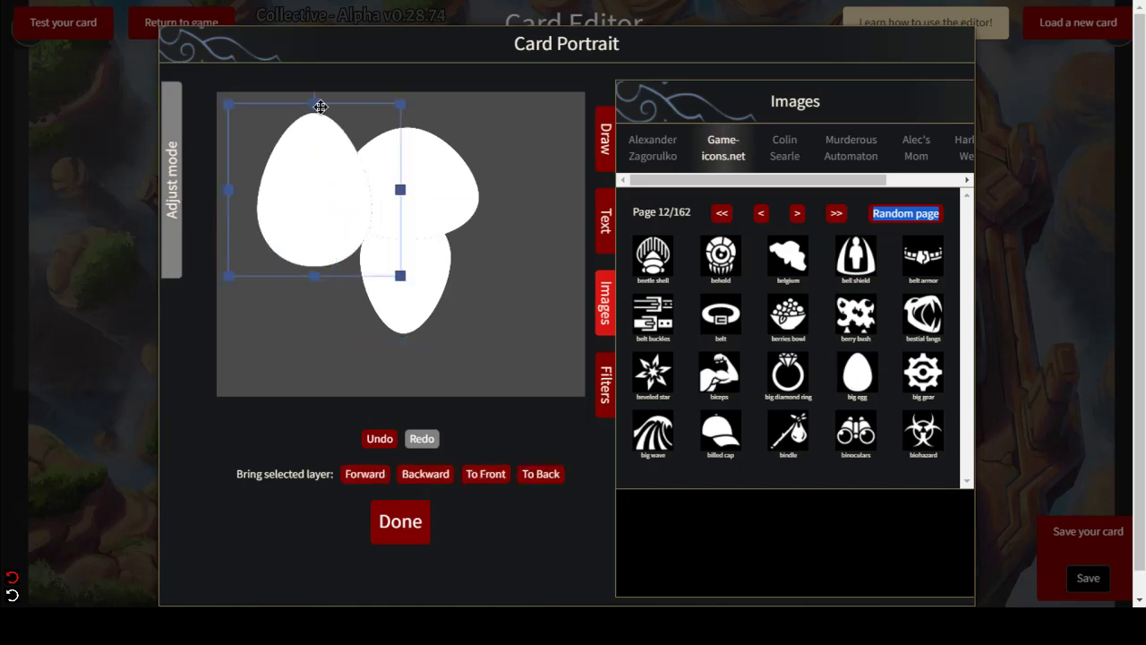
left_click_drag(308, 146, 343, 205)
left_click_drag(350, 130, 348, 384)
left_click_drag(361, 282, 416, 401)
left_click_drag(490, 284, 472, 324)
left_click_drag(418, 368, 434, 346)
left_click(444, 478)
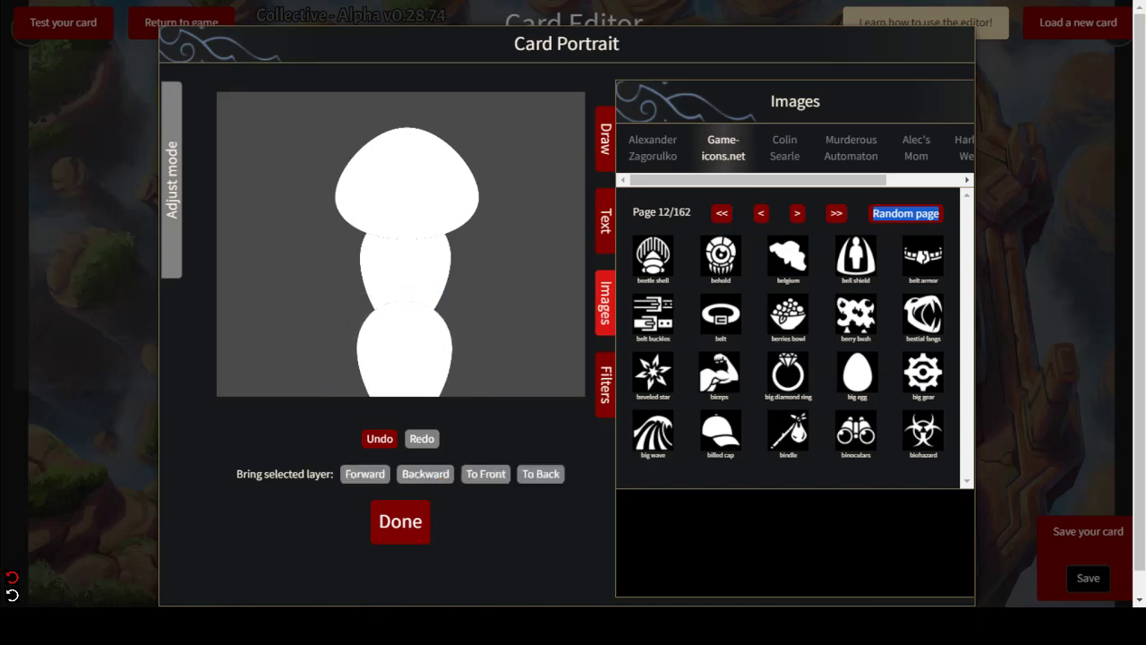
- Slightly enlarge and re-centre the lowest egg, and send it another layer backward behind the middle egg
left_click(416, 367)
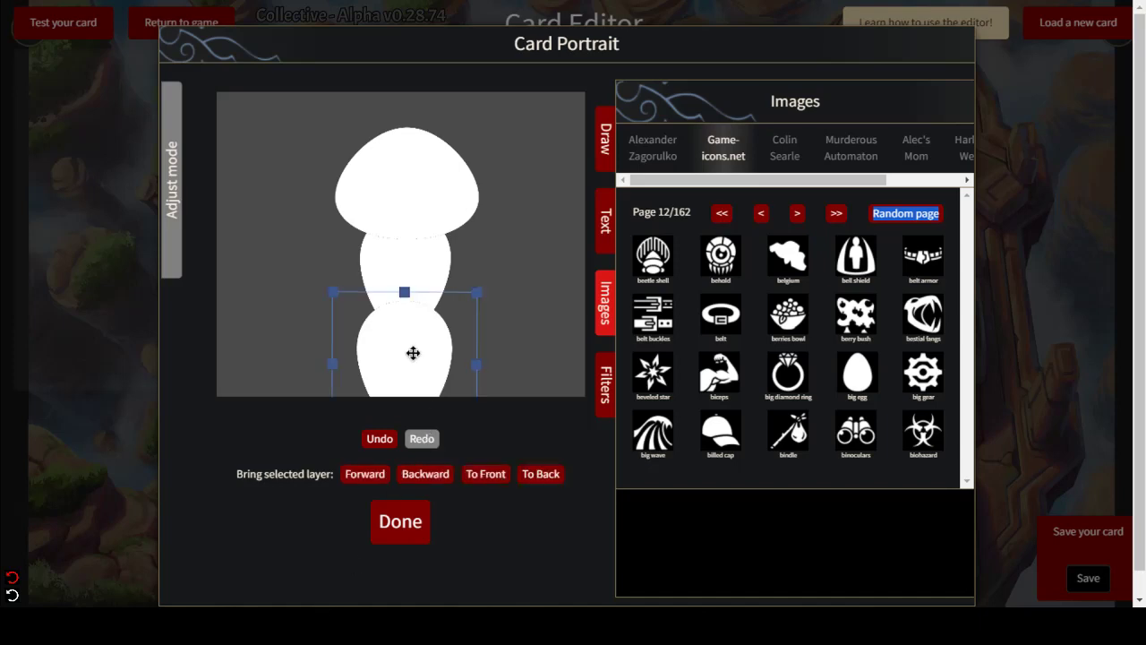
left_click_drag(475, 292, 482, 286)
left_click_drag(427, 337, 423, 339)
left_click(446, 477)
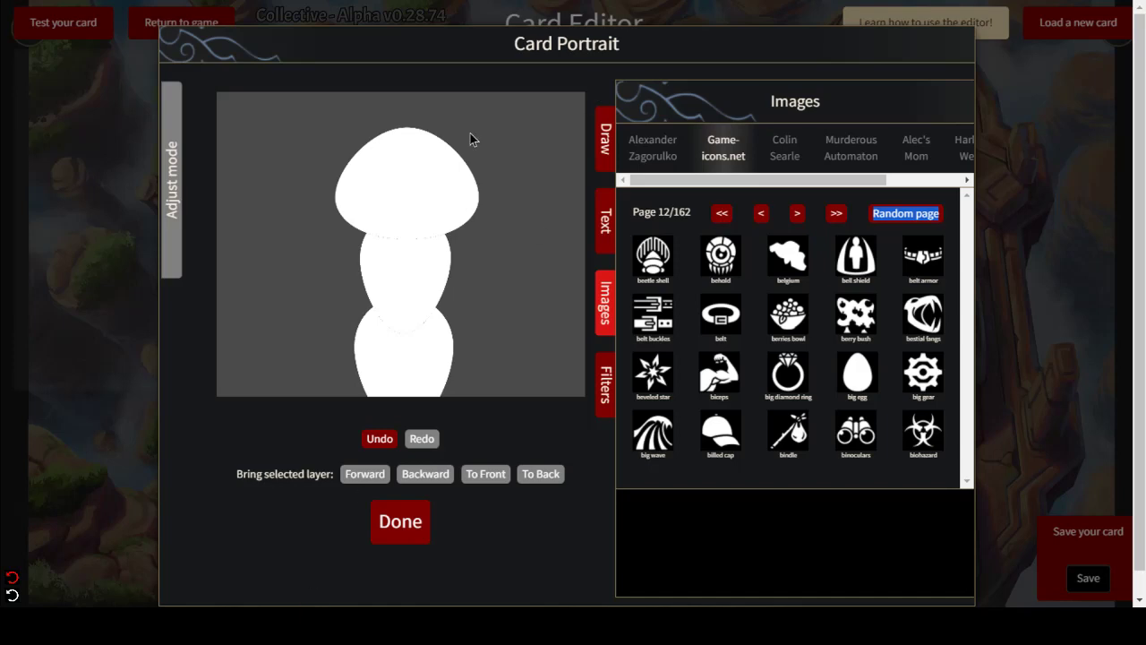
- Nudge the wide cap slightly to the left to align it with the two eggs below
left_click(402, 353)
left_click(364, 163)
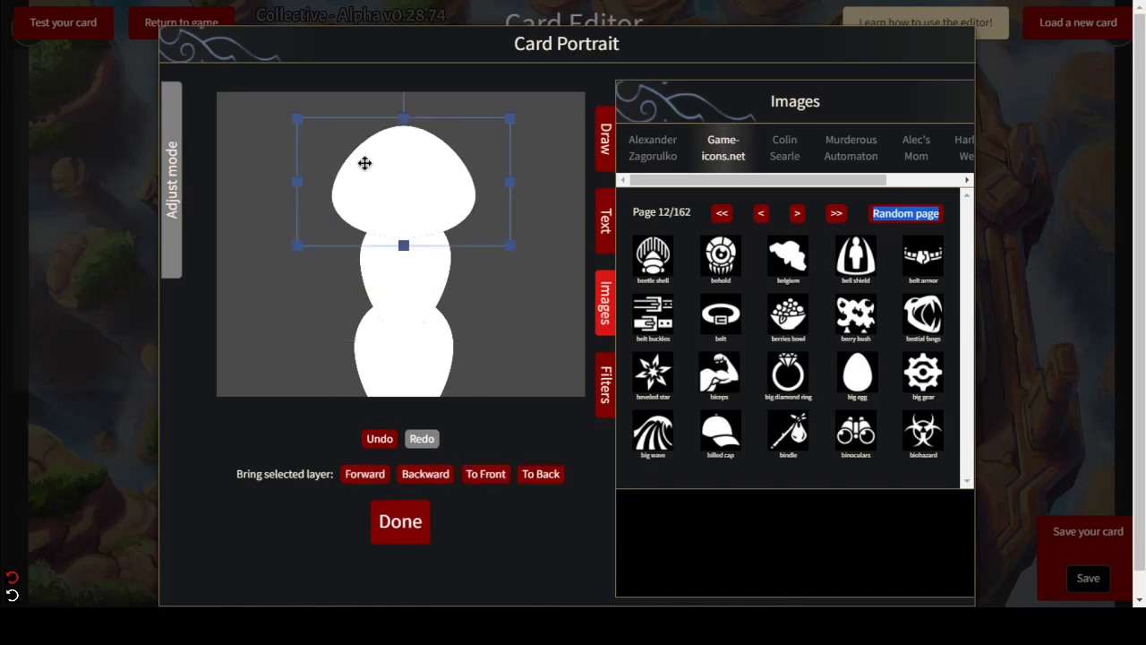
left_click(409, 47)
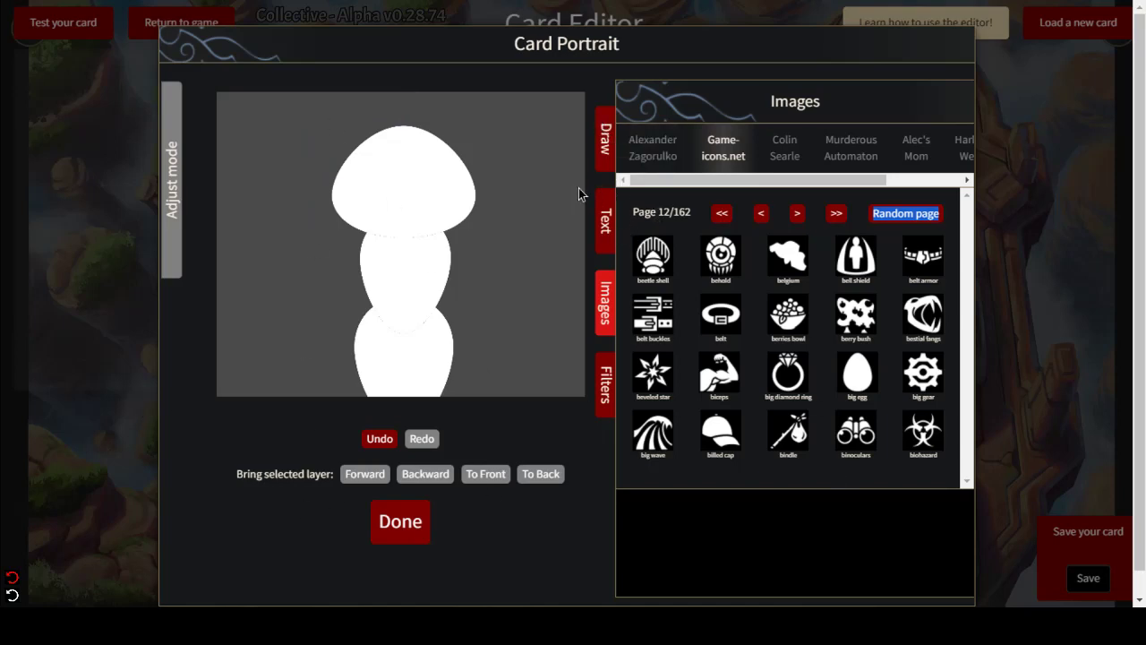
left_click(365, 161)
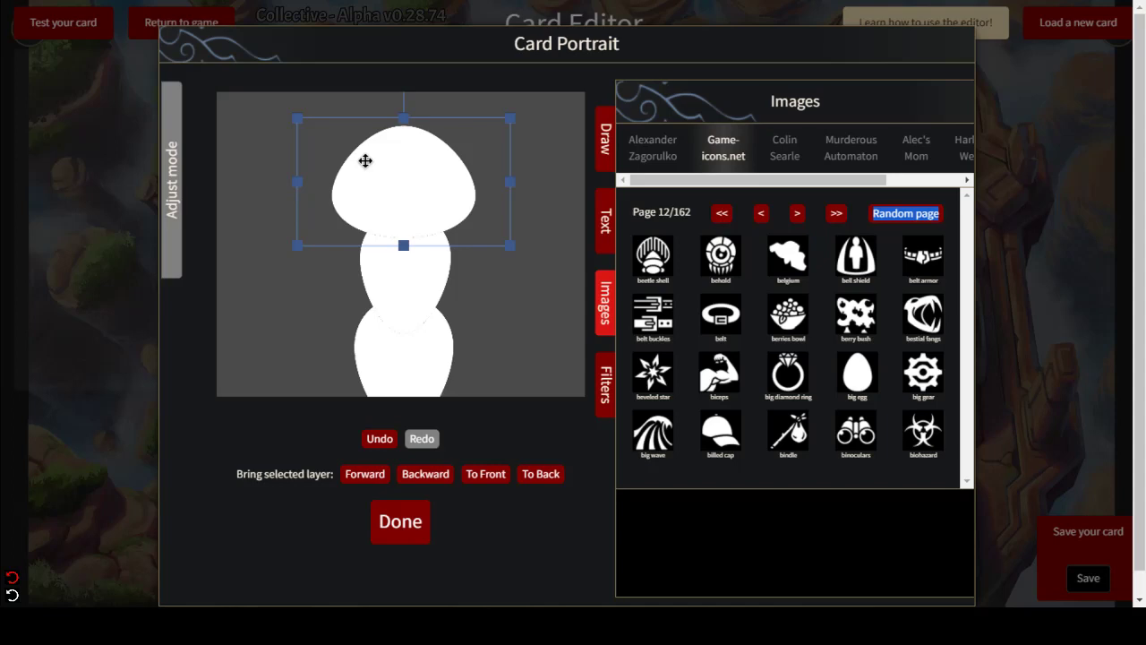
left_click(386, 299)
left_click(423, 363)
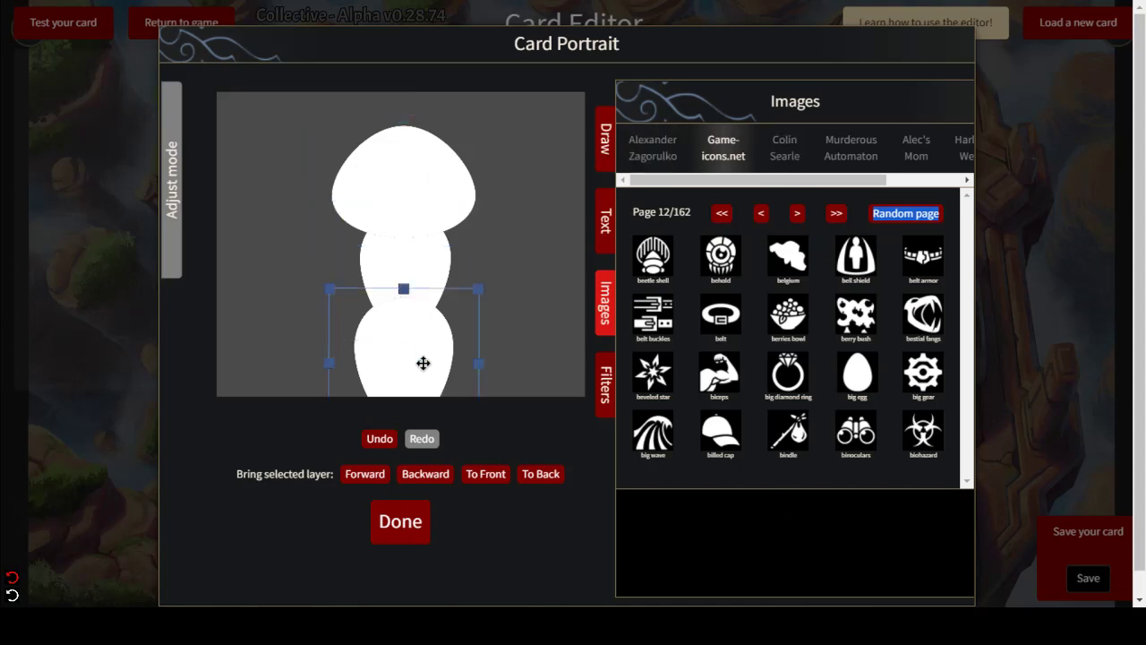
left_click(405, 147)
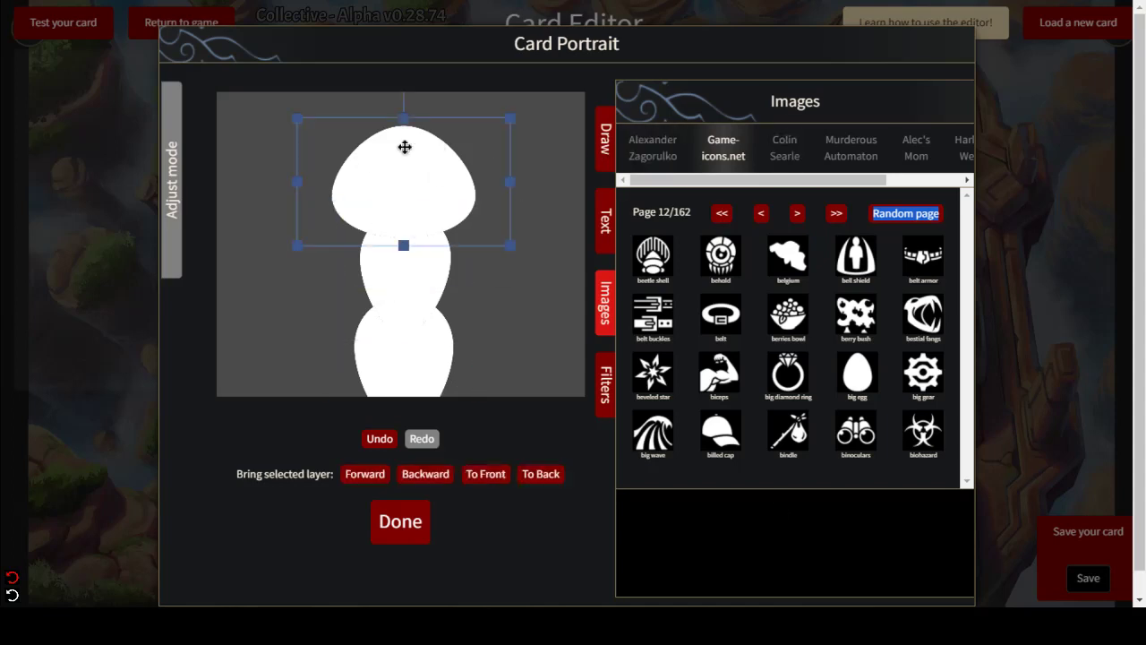
left_click(536, 333)
- Enable the Blend Color filter on the wide cap and set its mode to Multiply
left_click(426, 196)
left_click(607, 381)
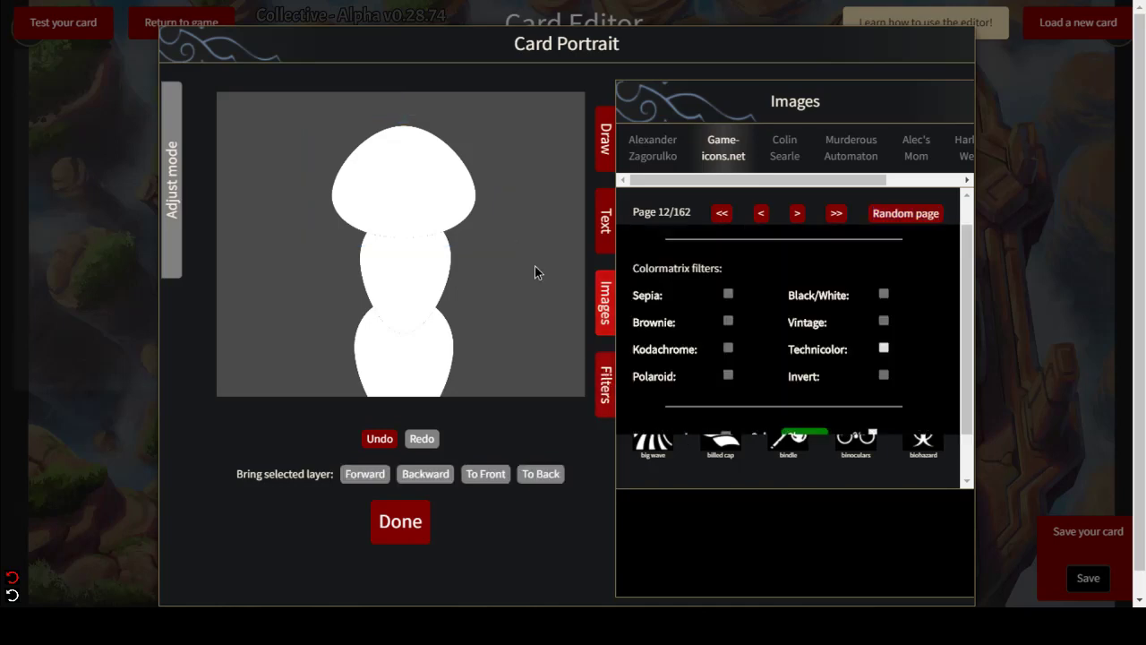
left_click(453, 199)
scroll(750, 440, "down", 5)
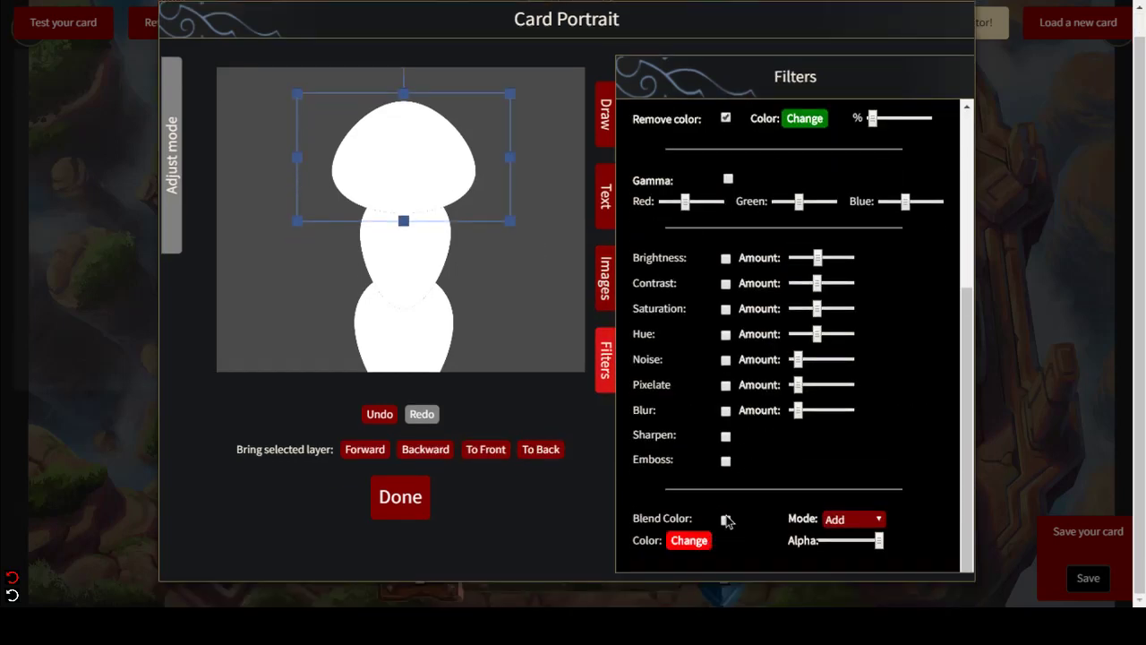
left_click(726, 520)
left_click(840, 519)
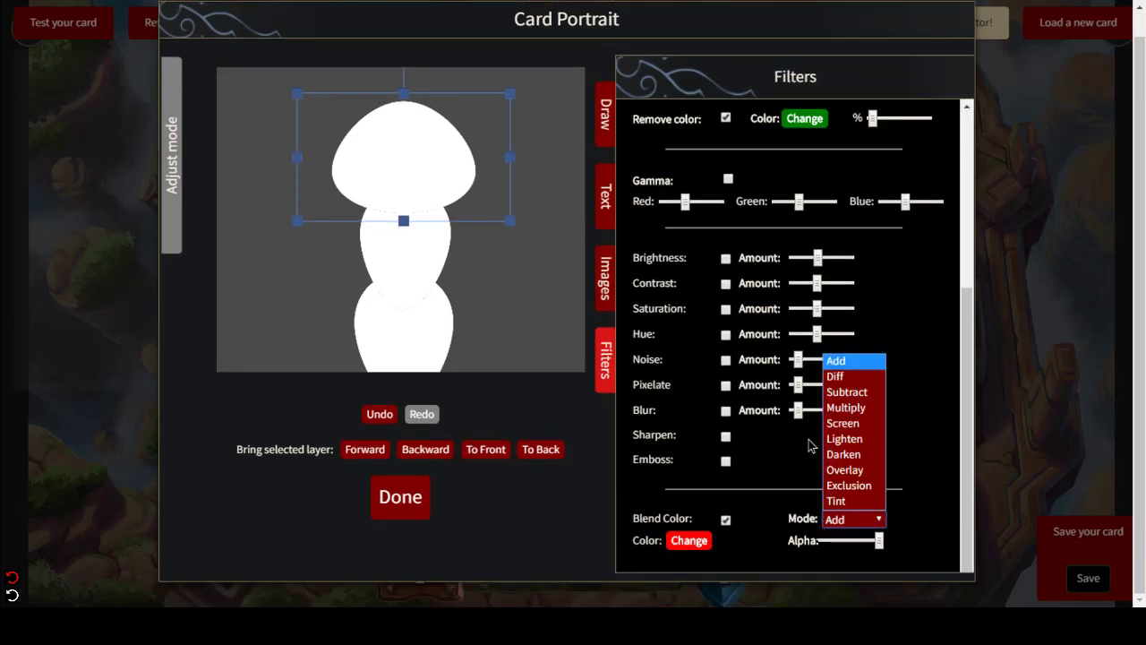
left_click(845, 408)
- Set the cap's blend colour to a slightly darkened orange-red, #C52200
left_click(705, 541)
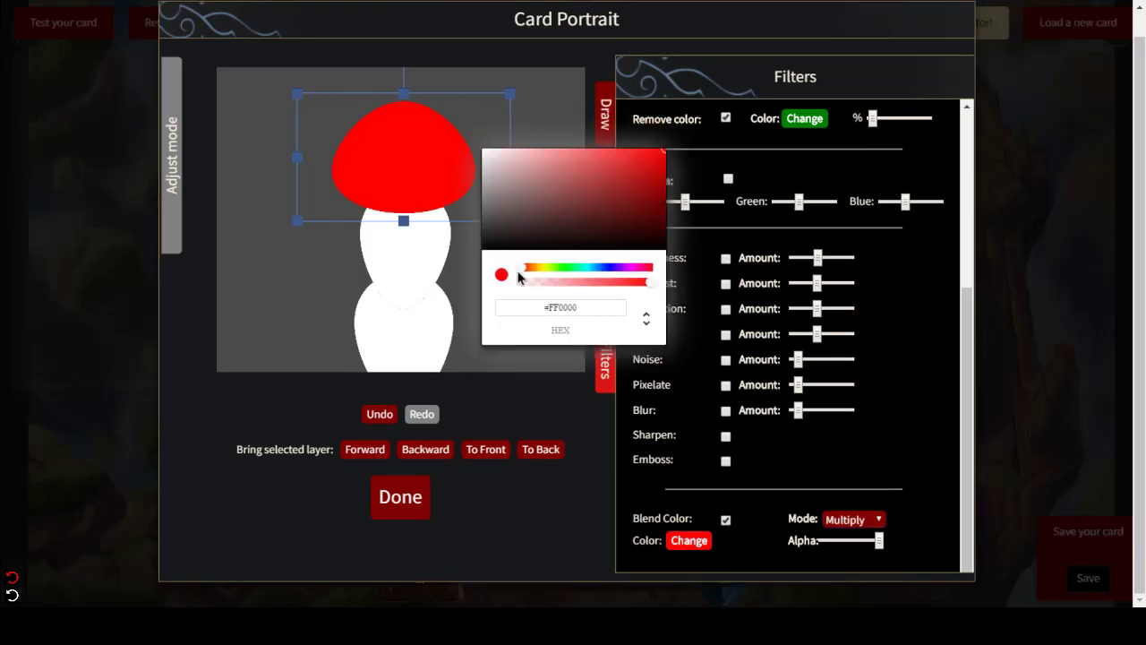
left_click_drag(525, 268, 525, 268)
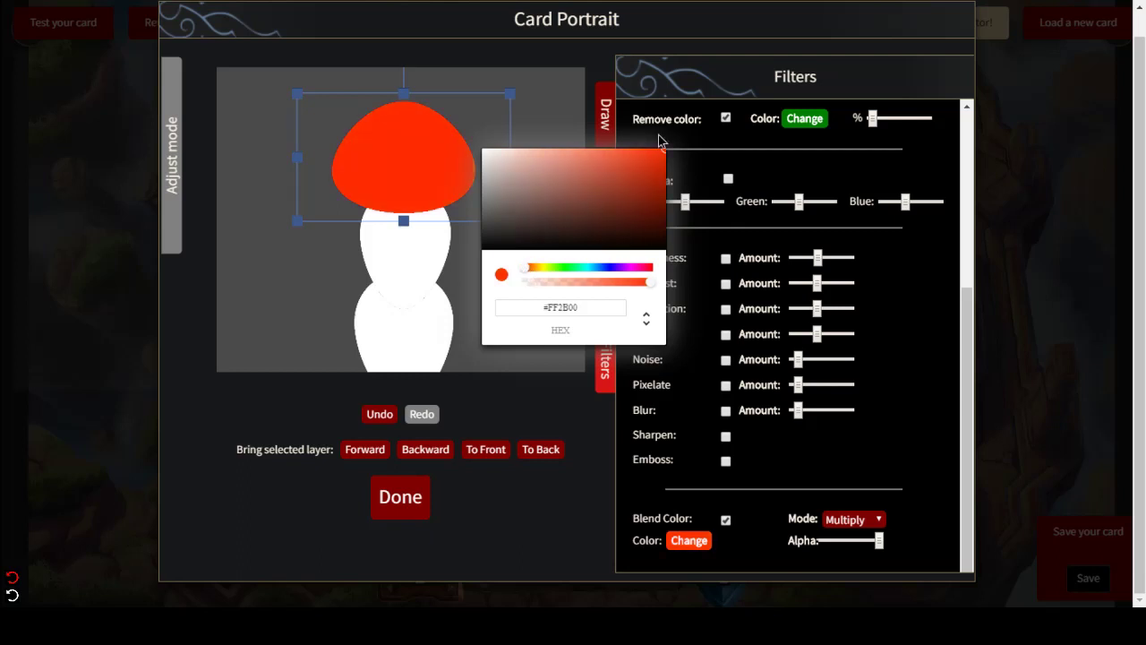
left_click(662, 175)
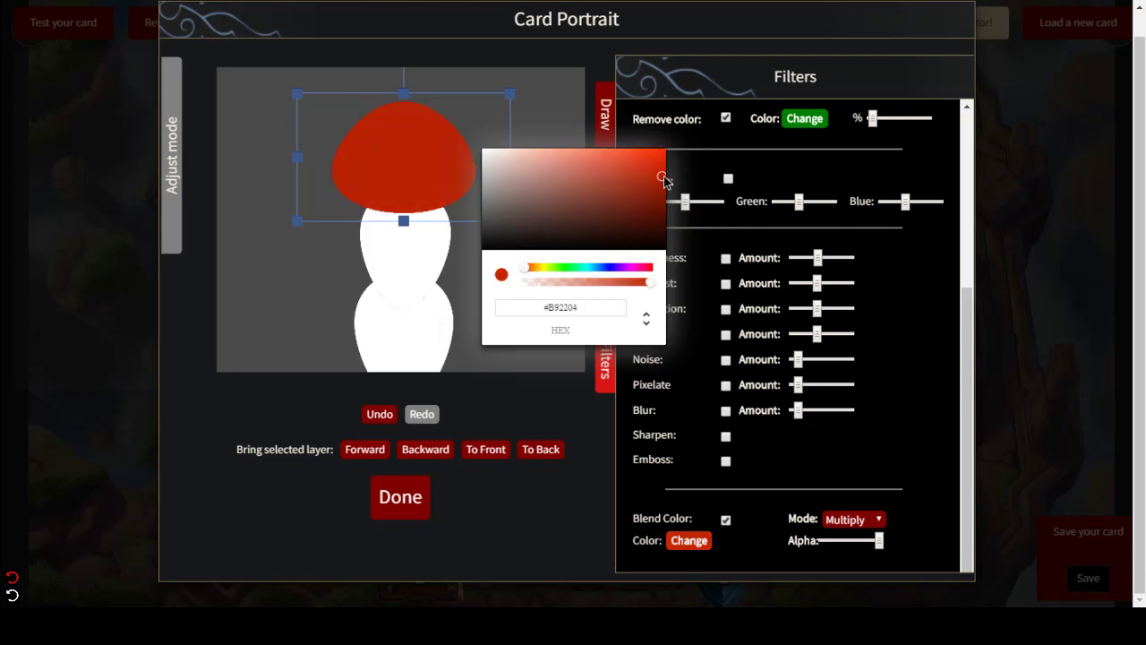
left_click_drag(663, 177, 667, 173)
left_click(595, 444)
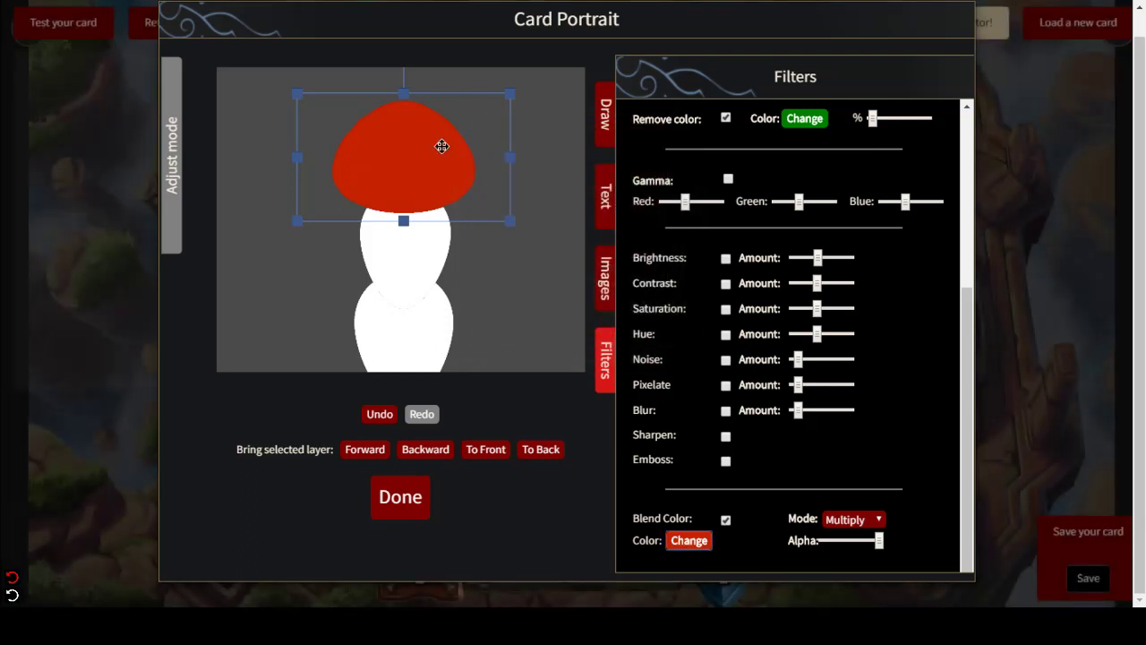
- Apply a Blur filter to the red cap with a very low amount to soften its edge
left_click(726, 411)
mouse_move(801, 414)
left_mouse_down()
mouse_move(814, 417)
mouse_move(798, 417)
left_mouse_up()
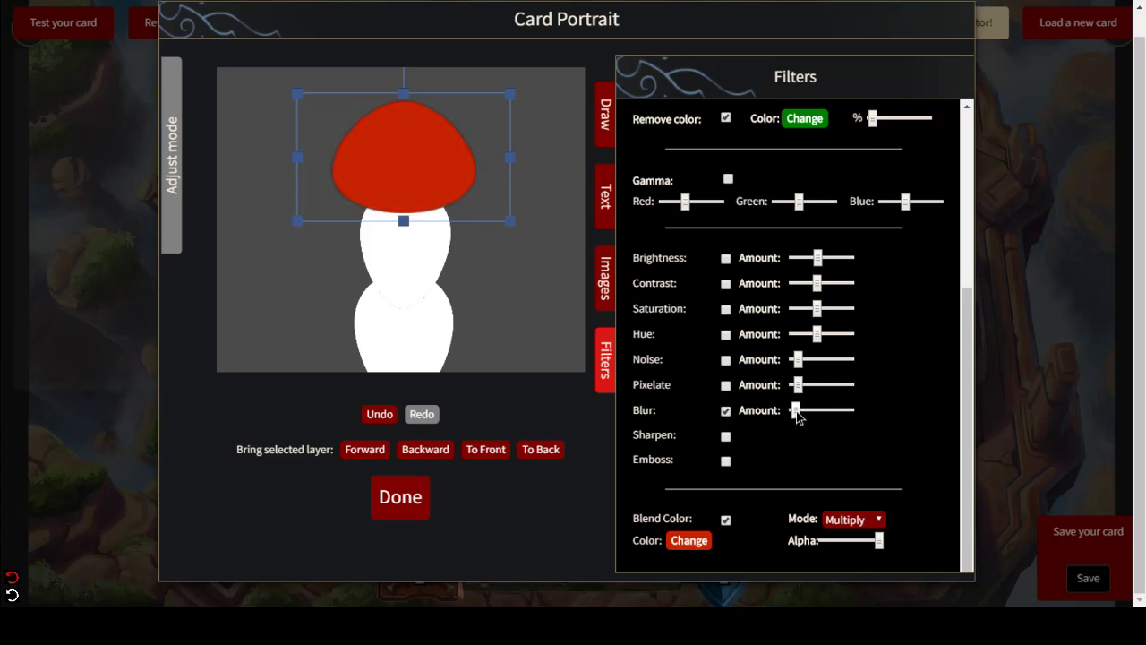
left_click(552, 310)
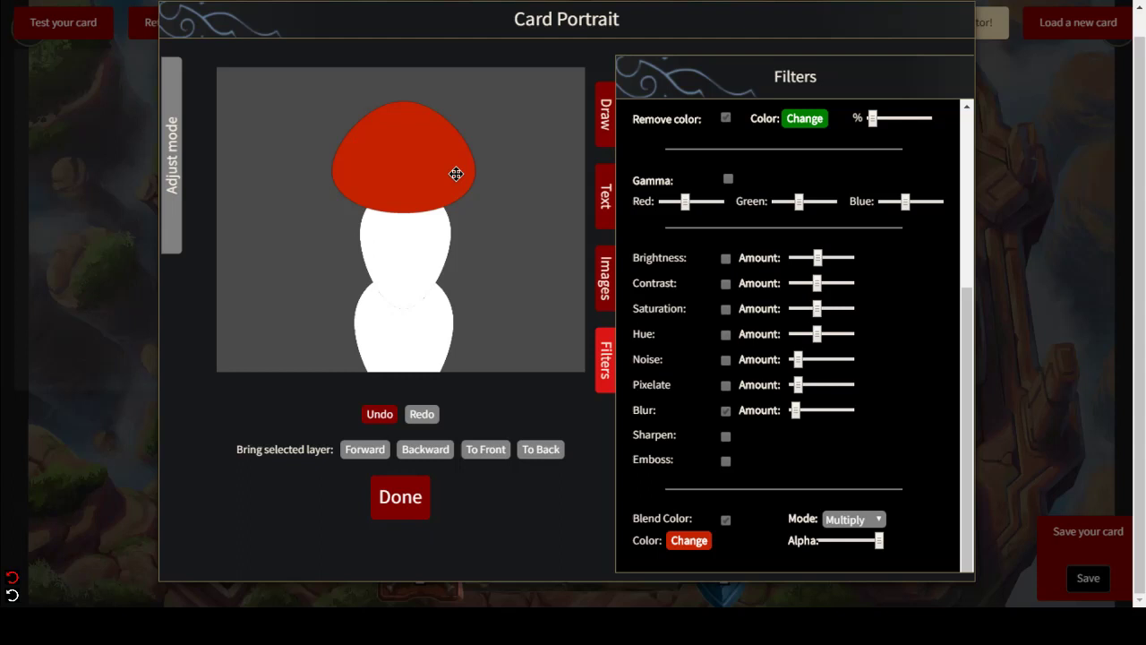
- Enable Blend Color in Multiply mode on the middle egg and set its colour to a darker red, about #9A1B02
left_click(403, 249)
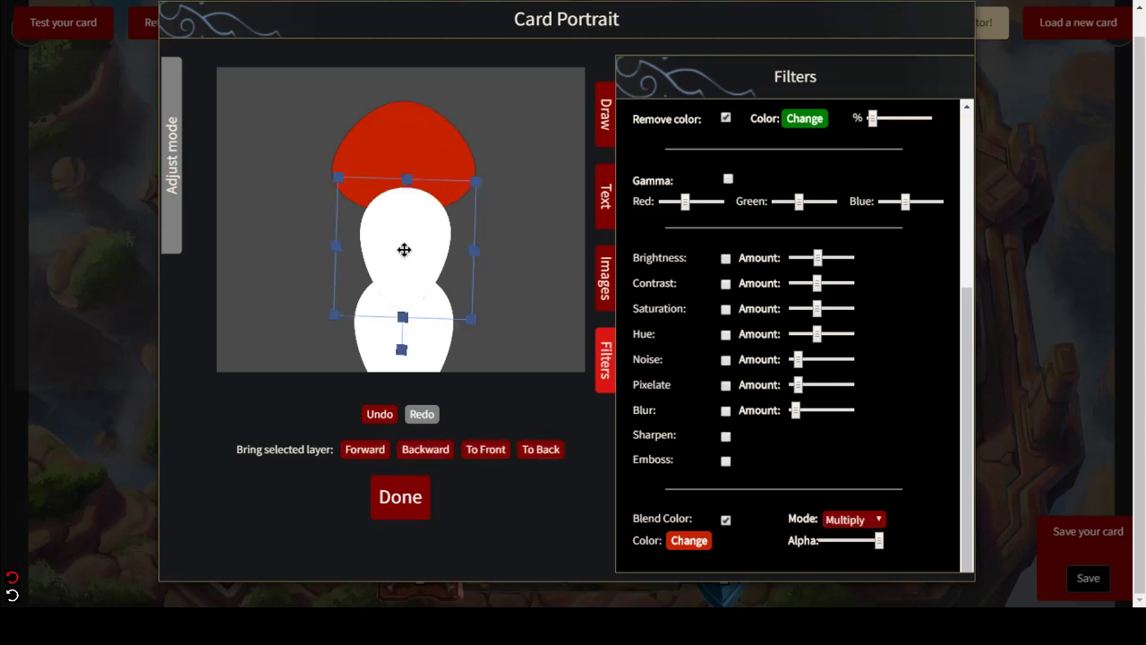
left_click(726, 519)
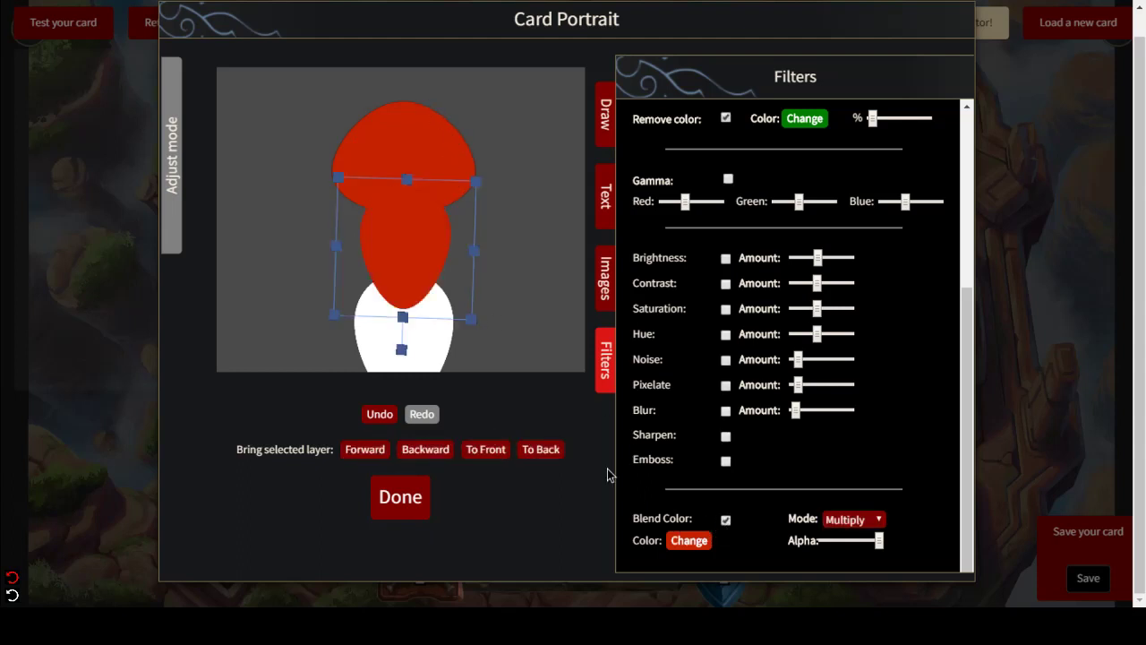
left_click(688, 539)
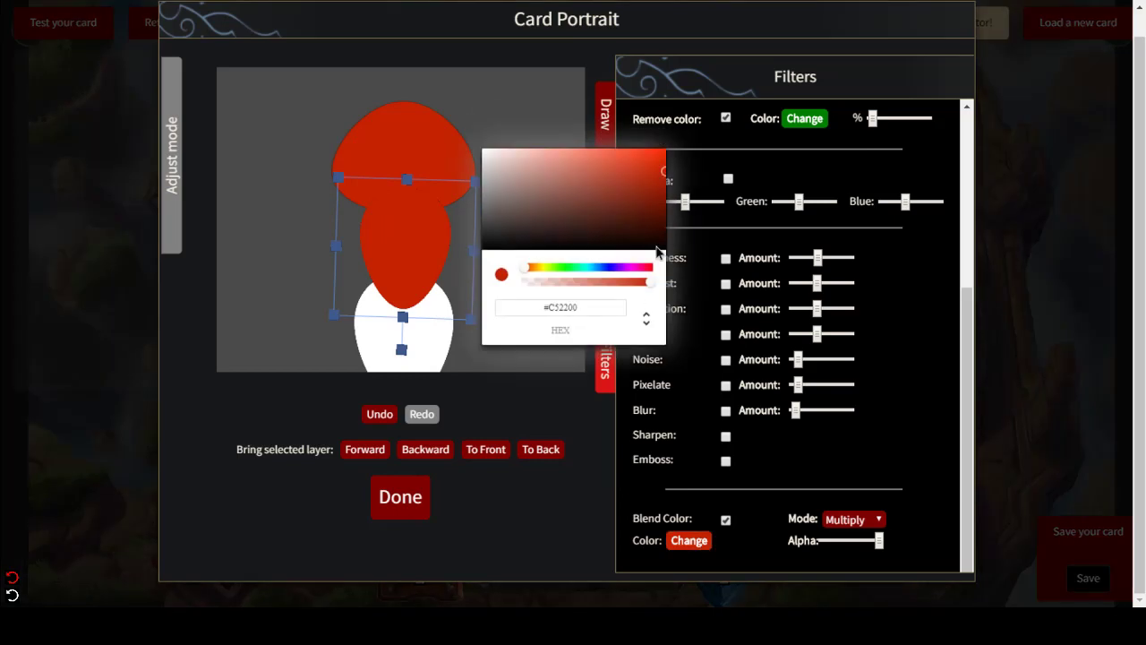
left_click(664, 181)
left_click(664, 183)
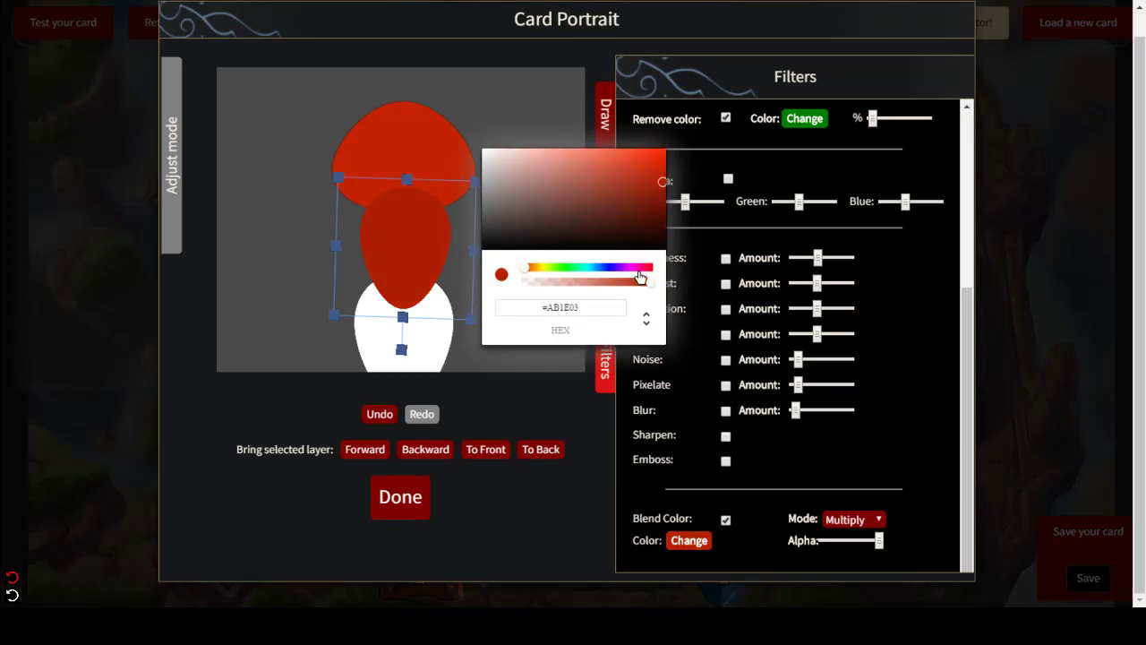
left_click(663, 188)
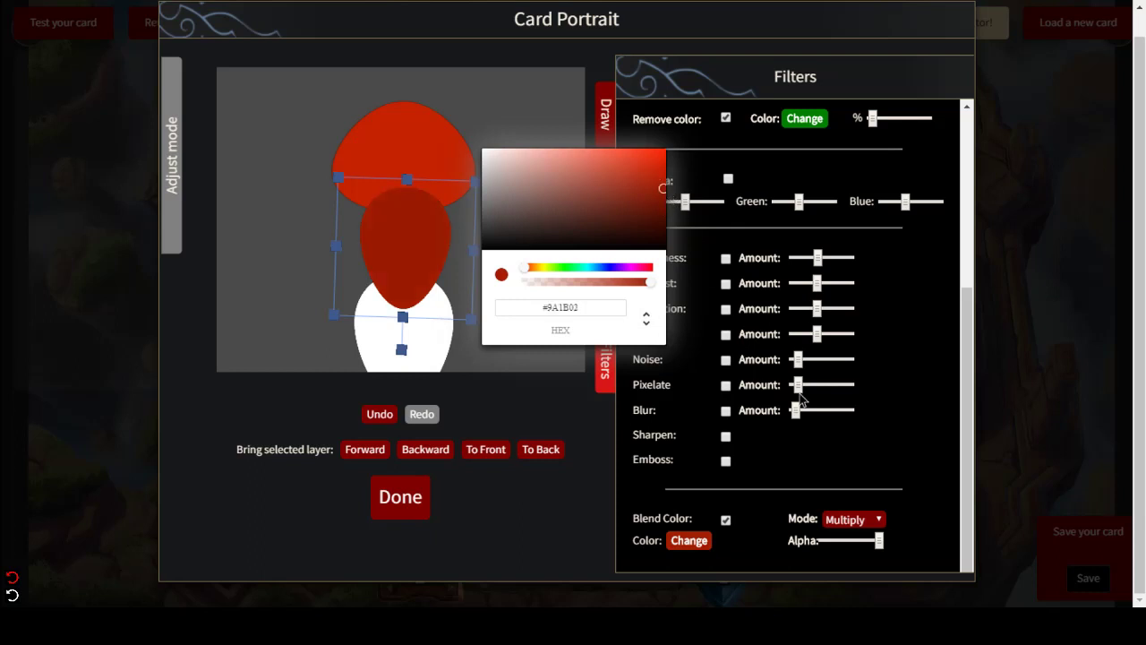
- Blur the middle egg, with the blur amount slightly higher than the cap's
left_click(725, 410)
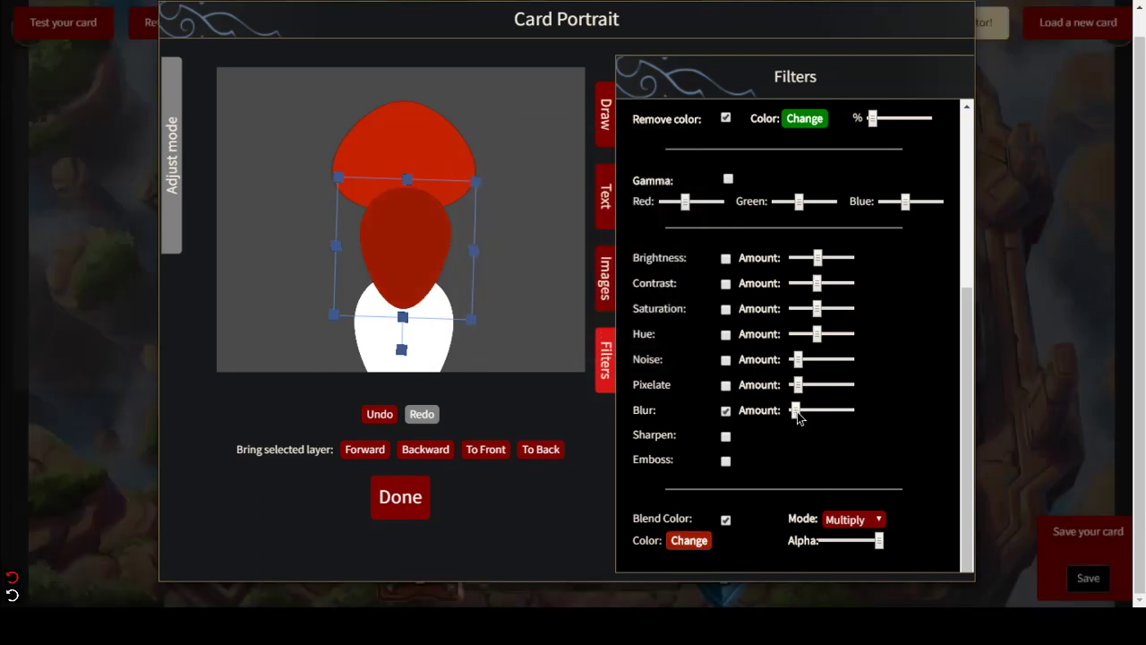
left_click_drag(797, 414, 803, 412)
left_click(522, 244)
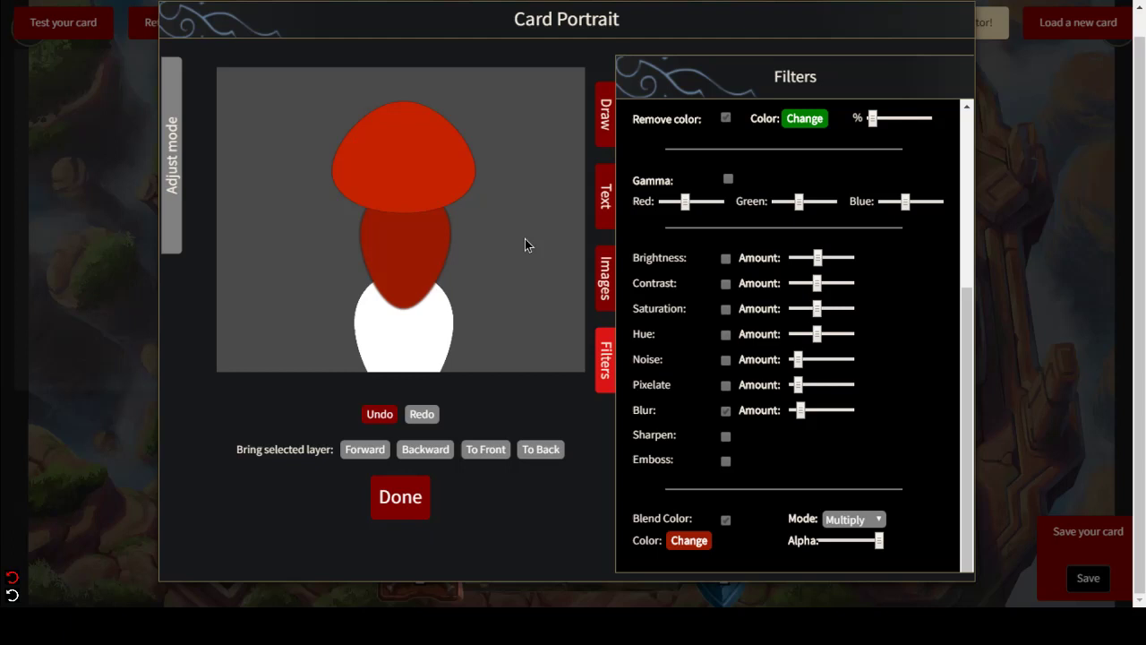
- Give the lowest egg the same dark red Multiply colour blend and a slight blur as the middle egg
left_click(451, 324)
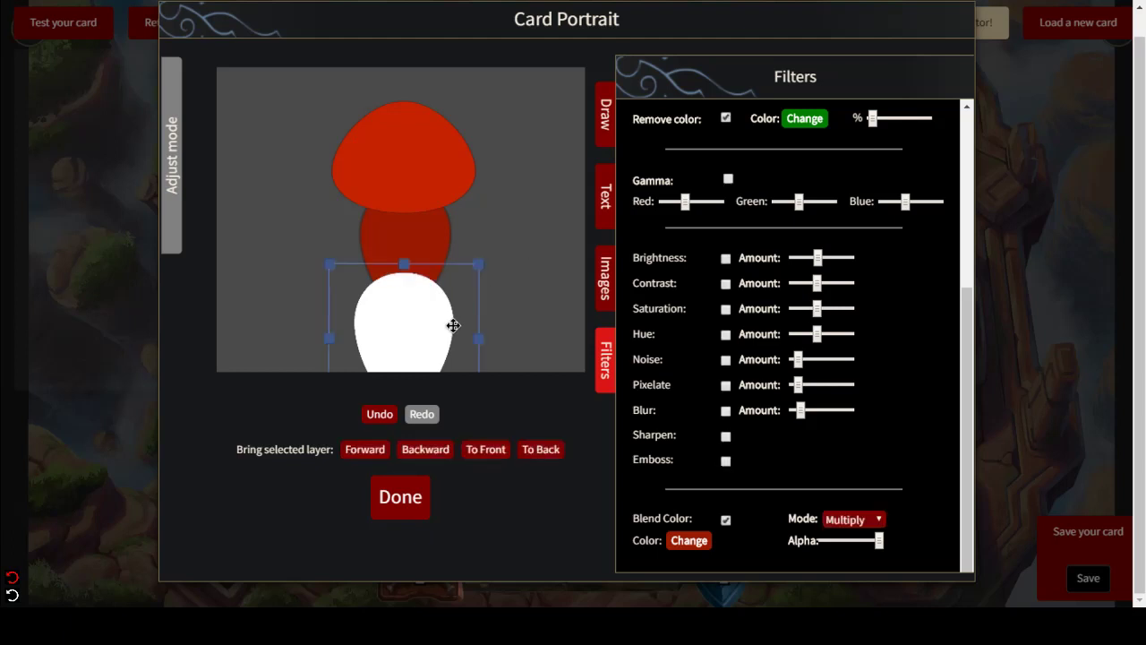
left_click(726, 520)
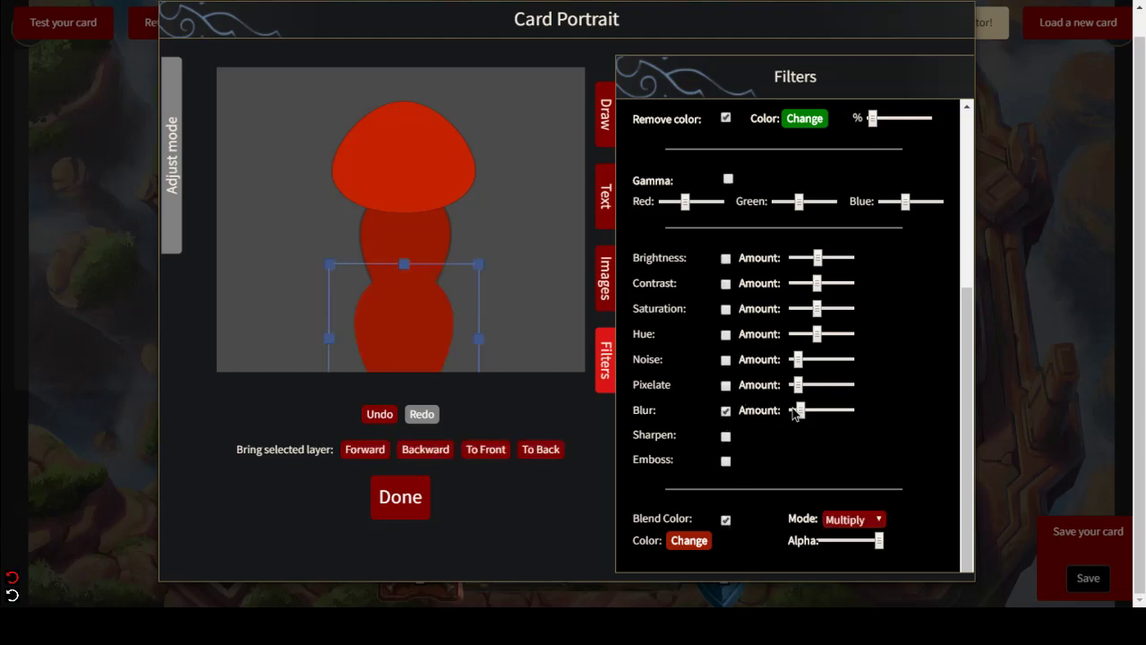
left_click_drag(794, 413, 802, 417)
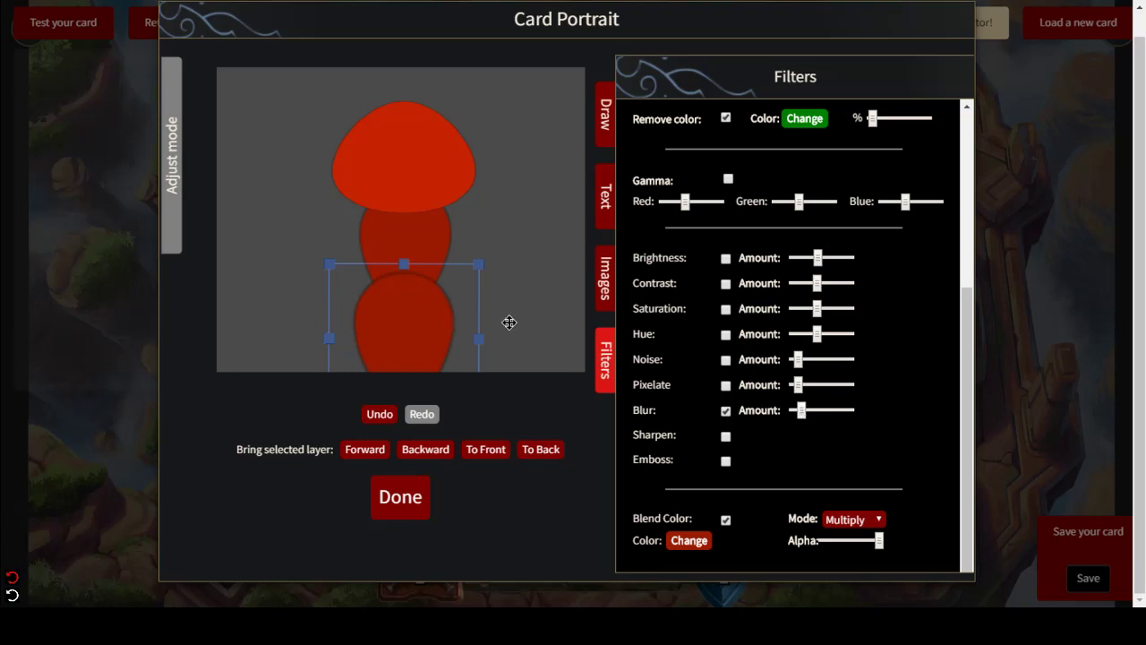
left_click(534, 284)
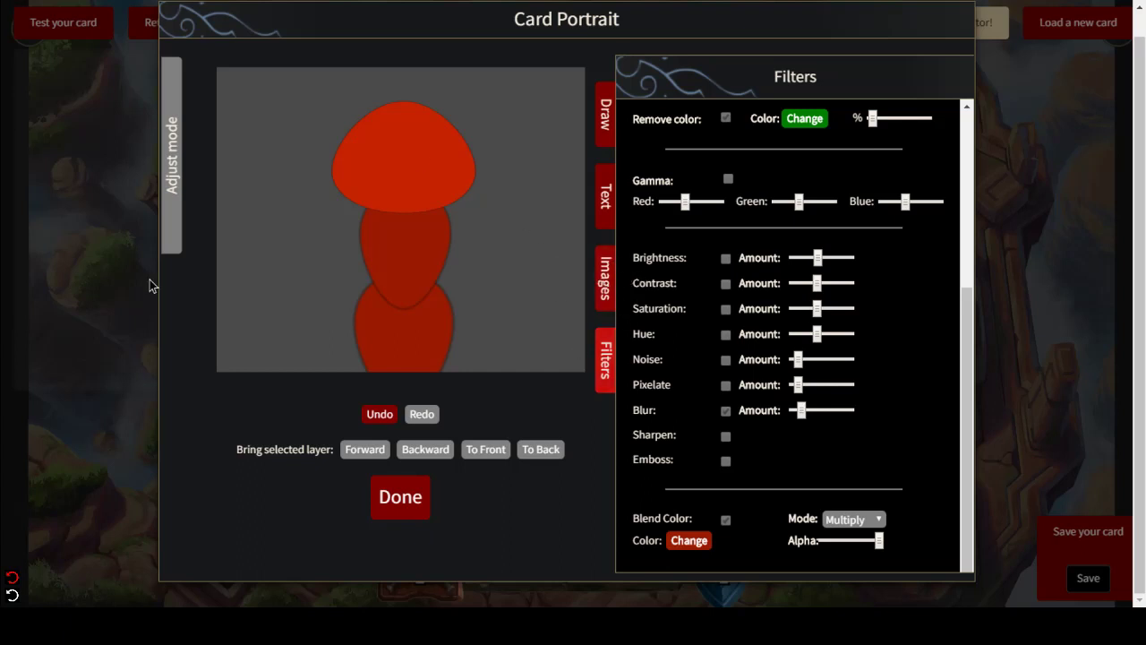
- Add the glossy grey sphere from the artist image collection and move it over the cap and middle egg
left_click(605, 277)
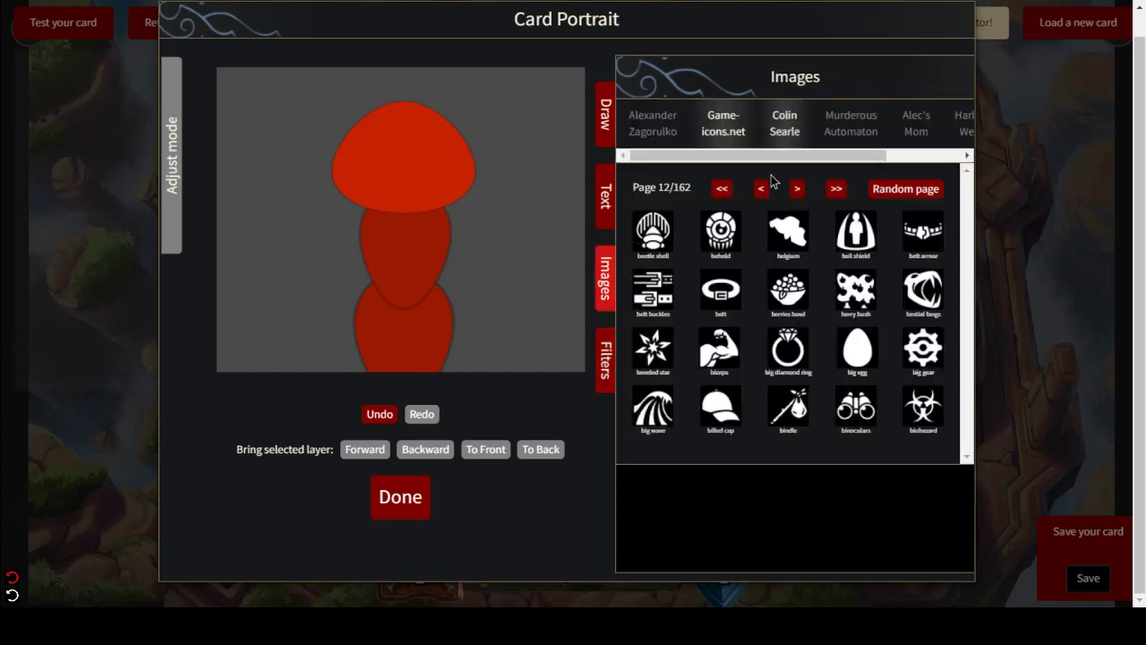
left_click(790, 125)
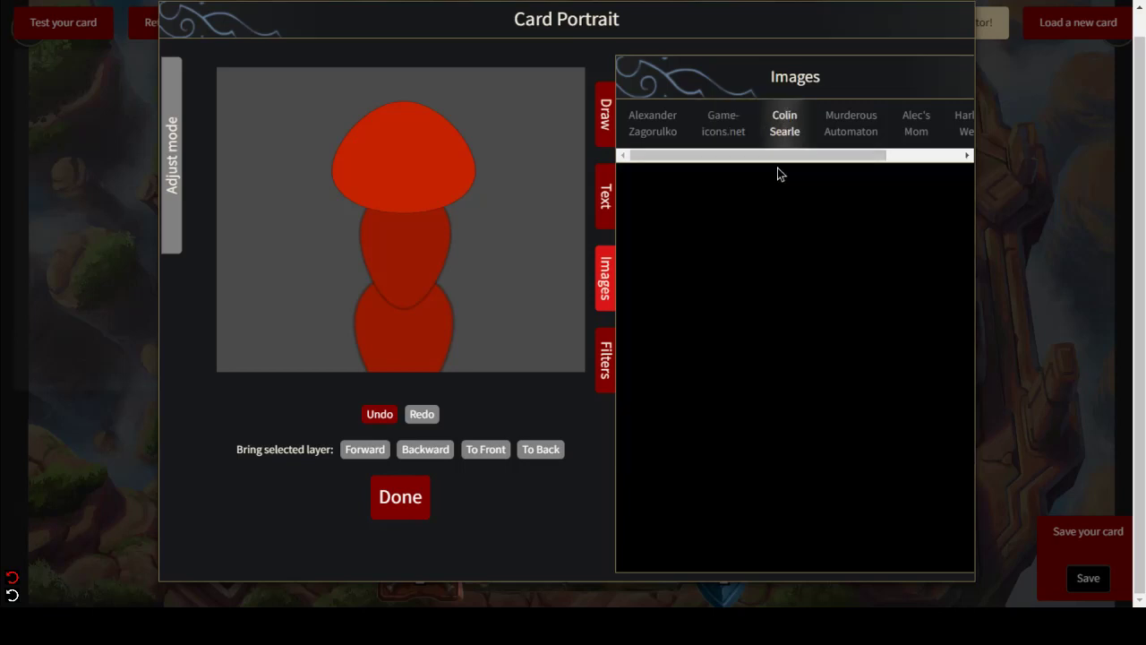
scroll(808, 191, "down", 5)
left_click(711, 245)
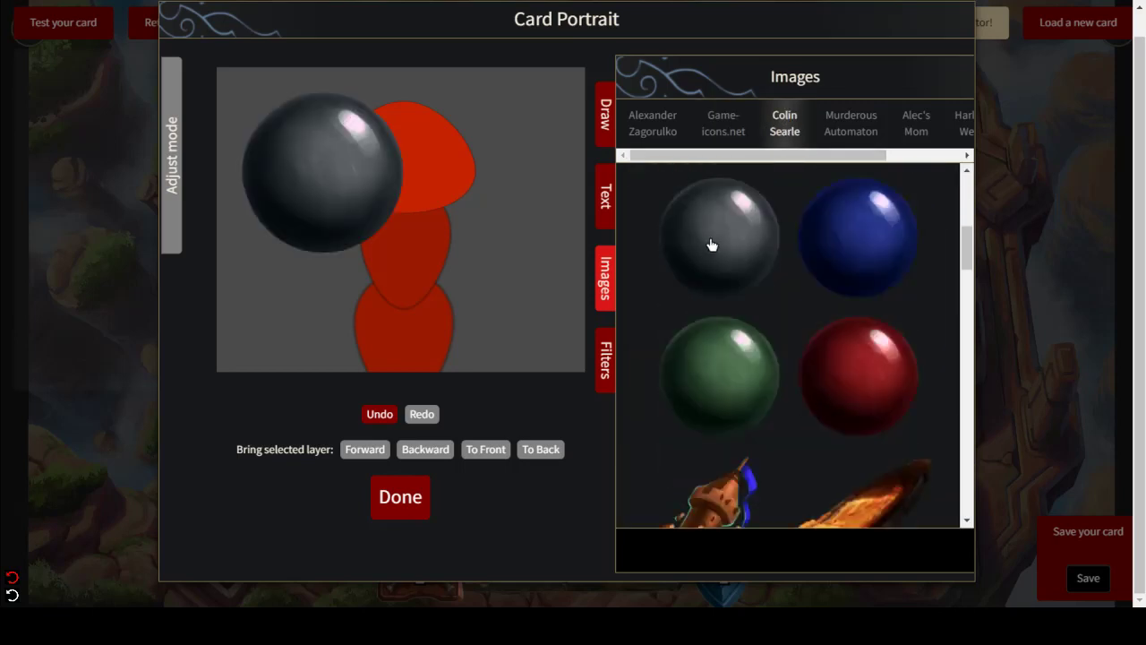
left_click_drag(327, 183, 411, 226)
- Enable the Brightness filter on the grey sphere and raise its amount until the sphere is plain white
left_click(606, 371)
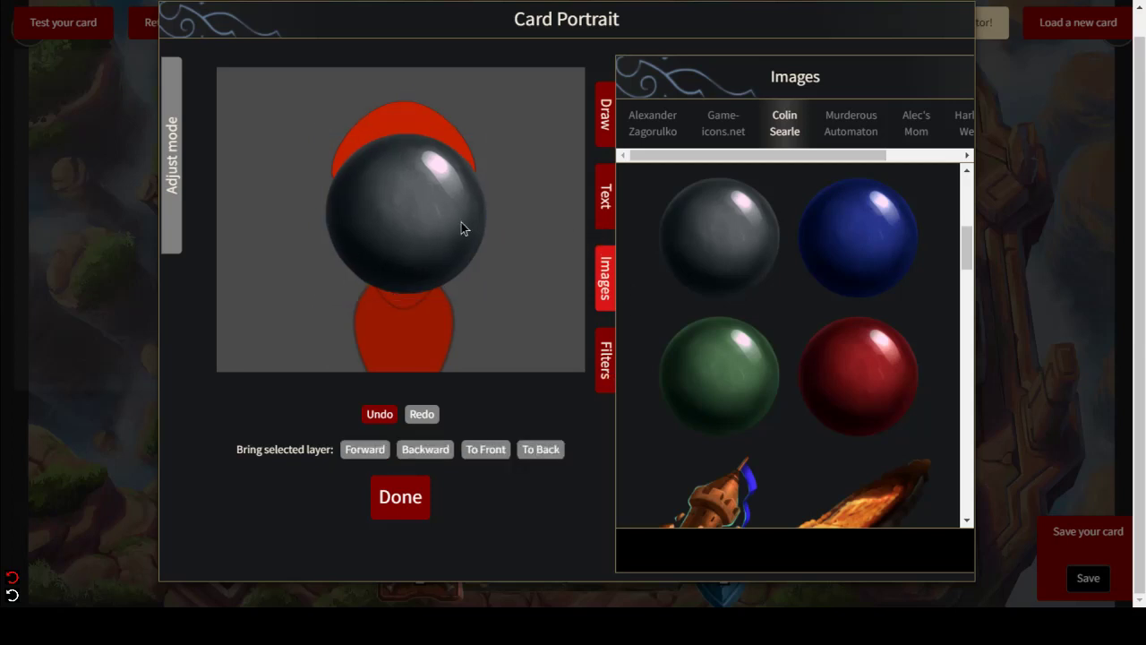
left_click(725, 258)
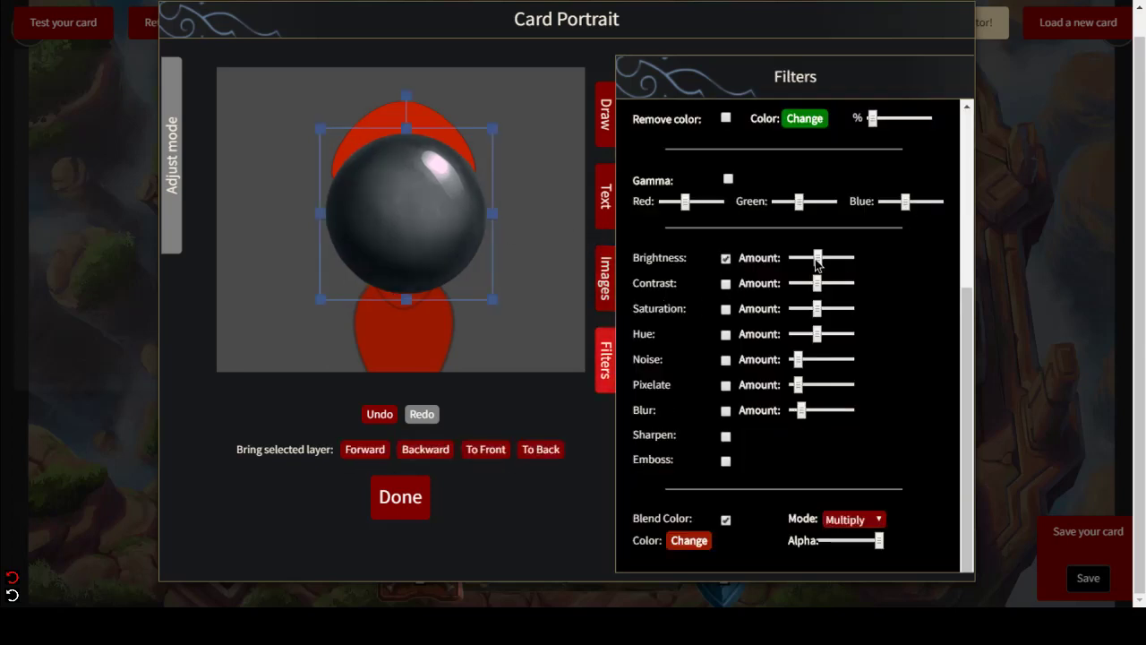
left_click_drag(816, 258, 842, 257)
- Shrink the white sphere to a small eye spot on the cap's upper left and colour it with the dark red Multiply blend
left_click_drag(422, 253, 452, 221)
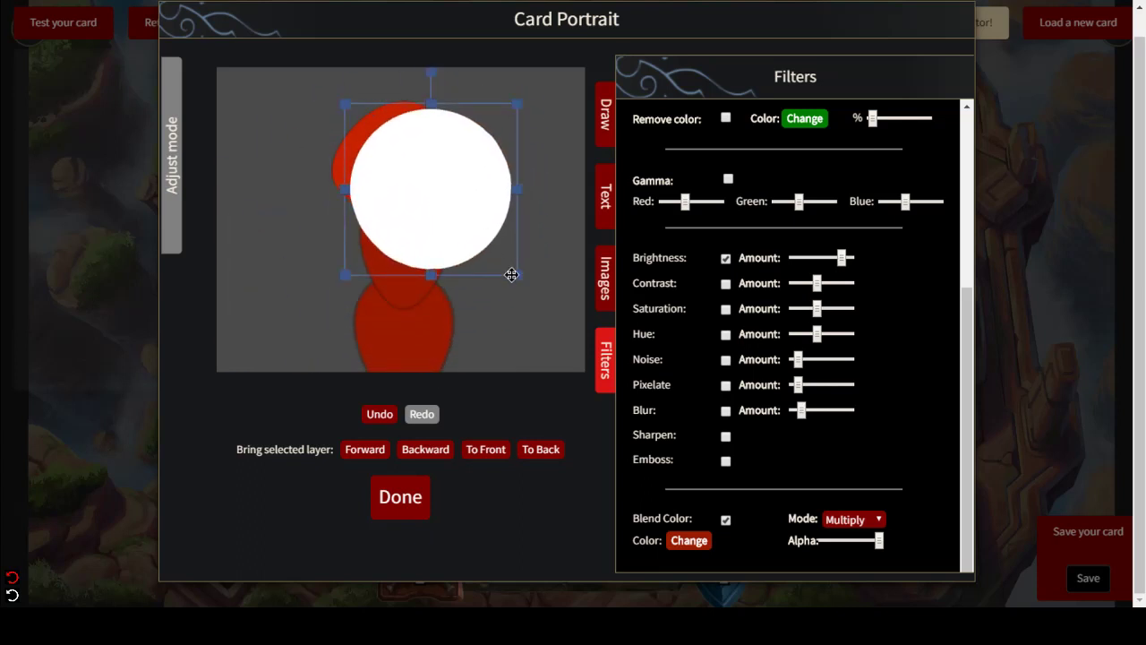
left_click_drag(511, 274, 369, 146)
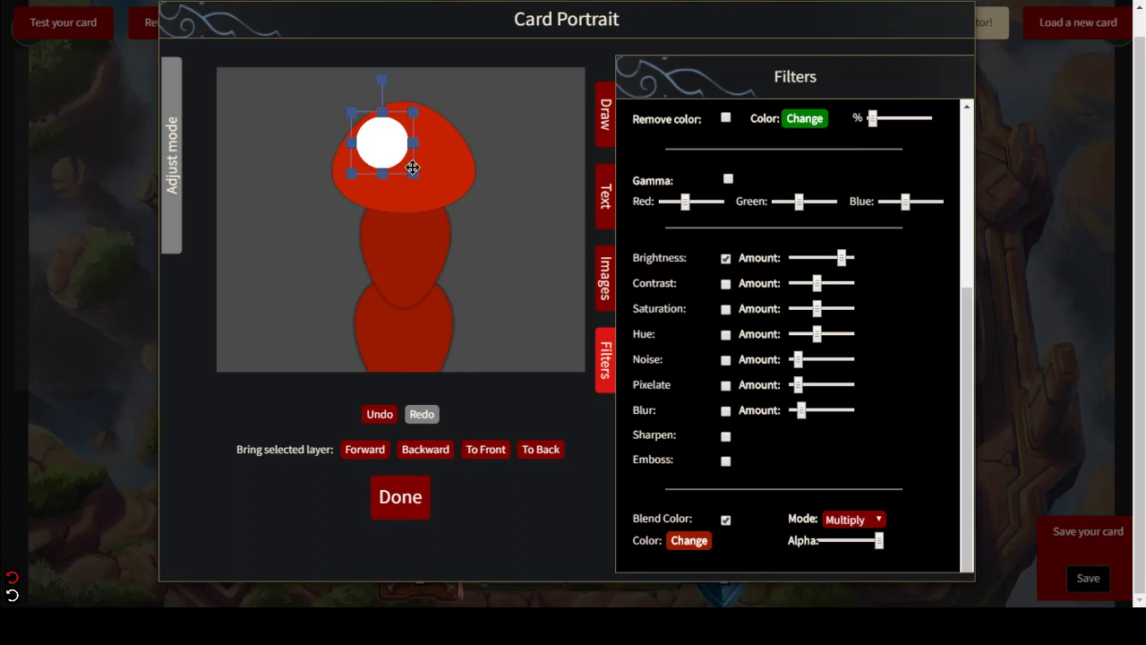
left_click_drag(413, 172, 383, 143)
left_click_drag(376, 143, 376, 141)
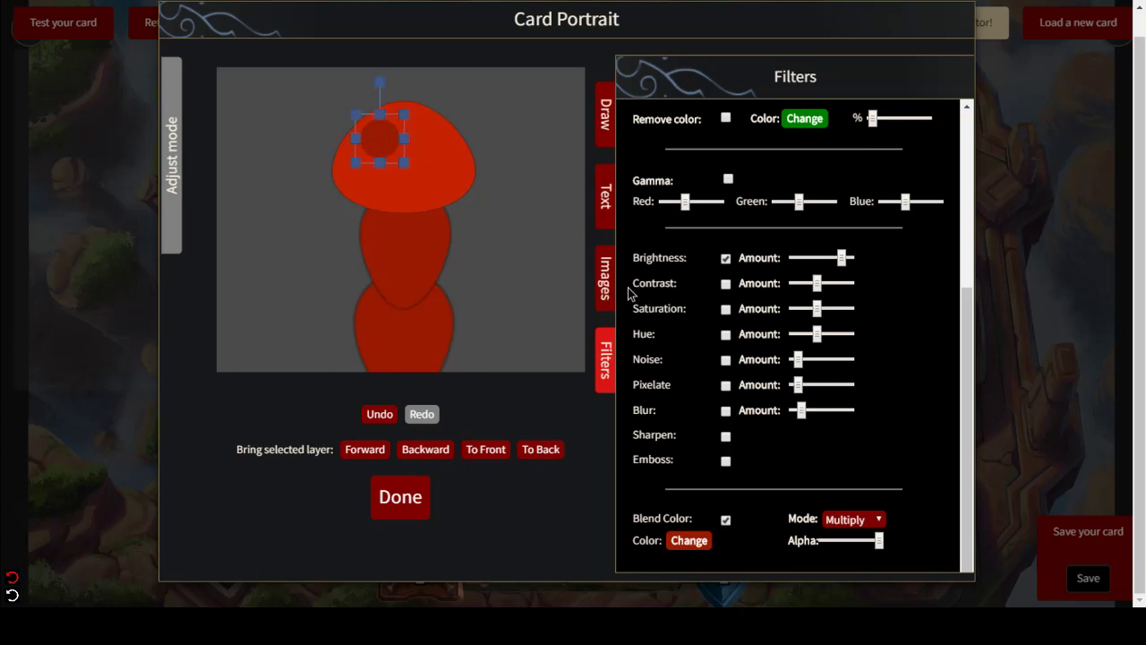
- Add a second grey sphere and apply the same high Brightness and dark red Multiply blend, leaving its blur off
left_click(612, 284)
left_click_drag(672, 261, 263, 170)
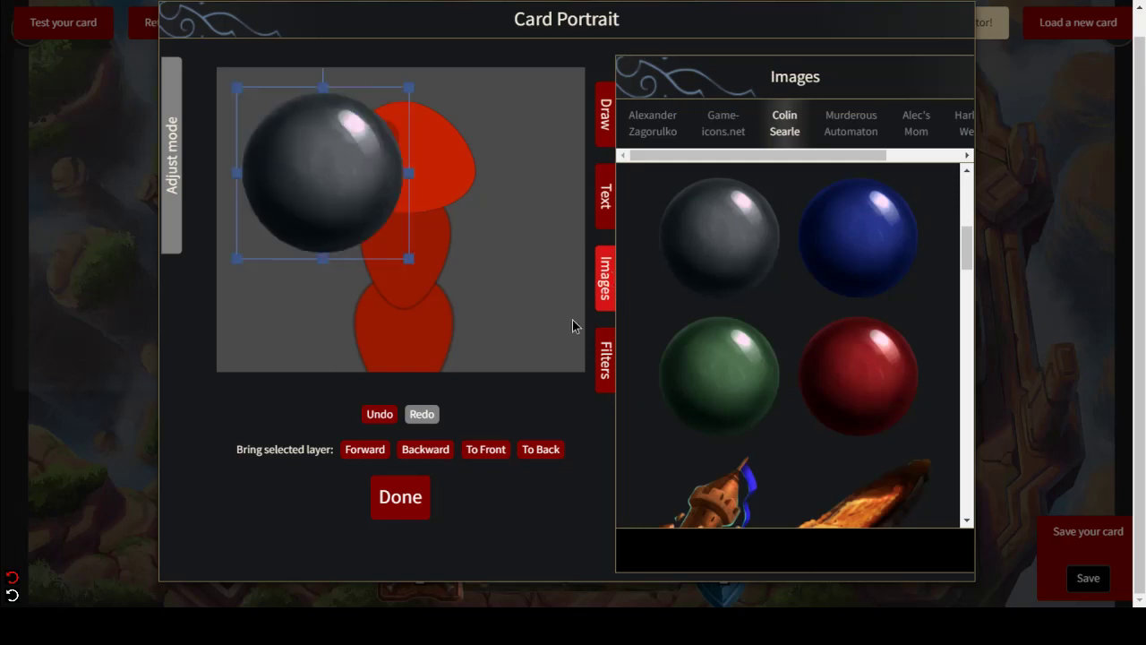
left_click(605, 360)
left_click(359, 209)
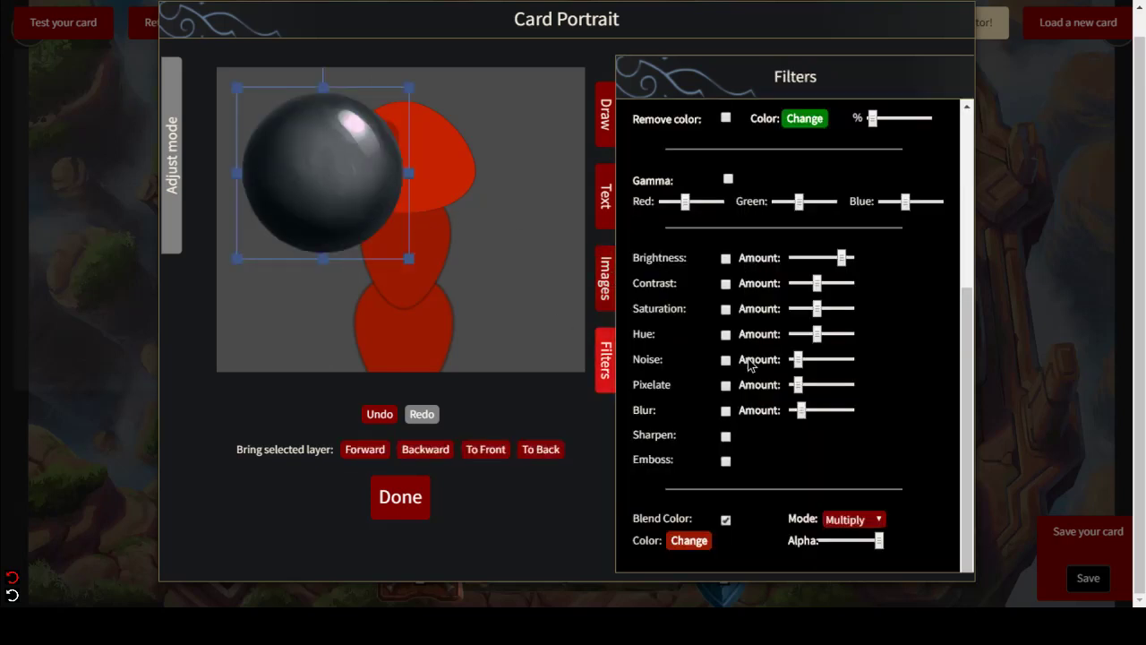
left_click_drag(800, 410, 799, 412)
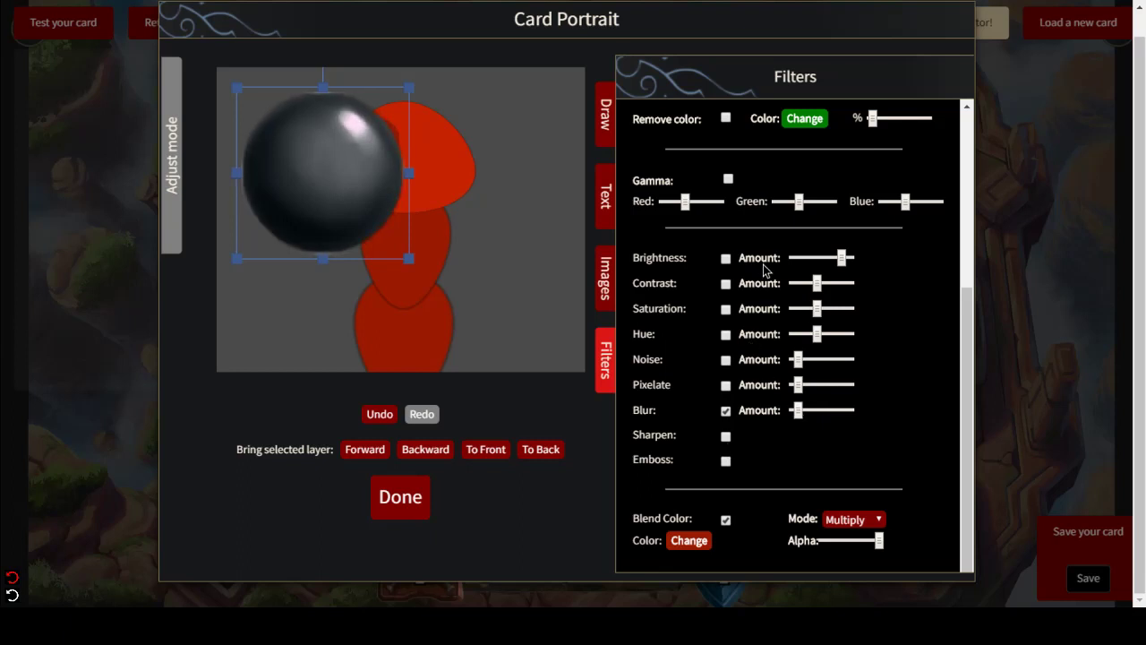
left_click(725, 259)
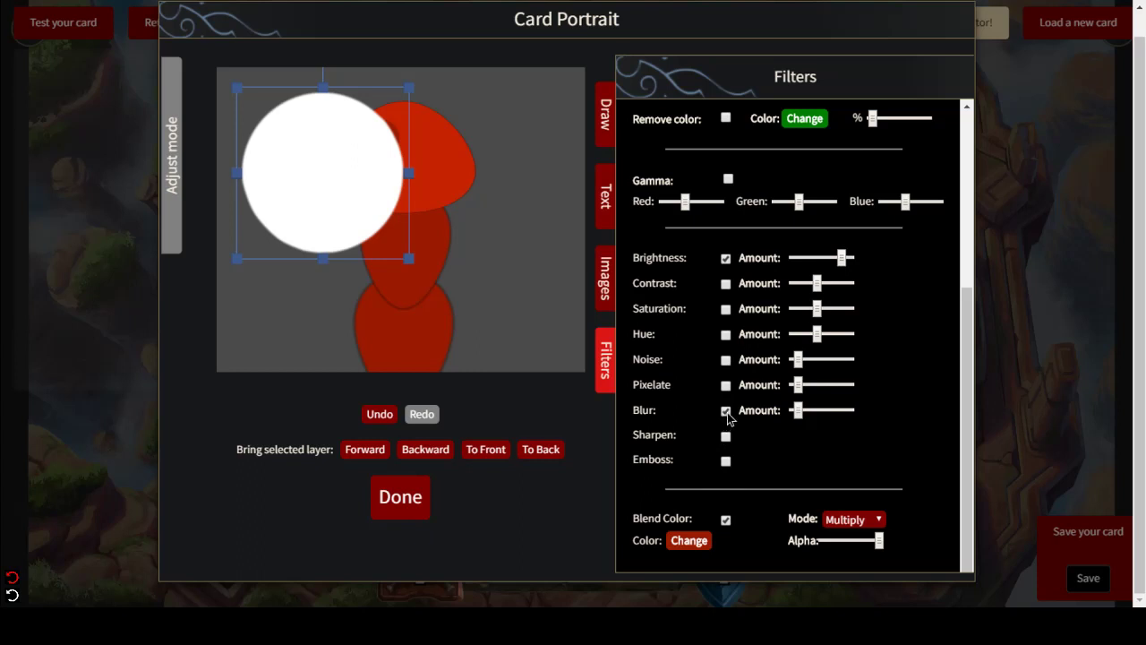
left_click(725, 411)
left_click(725, 520)
- Shrink the second dark red sphere to the first one's size and place it level beside it on the cap
left_click_drag(346, 215, 409, 263)
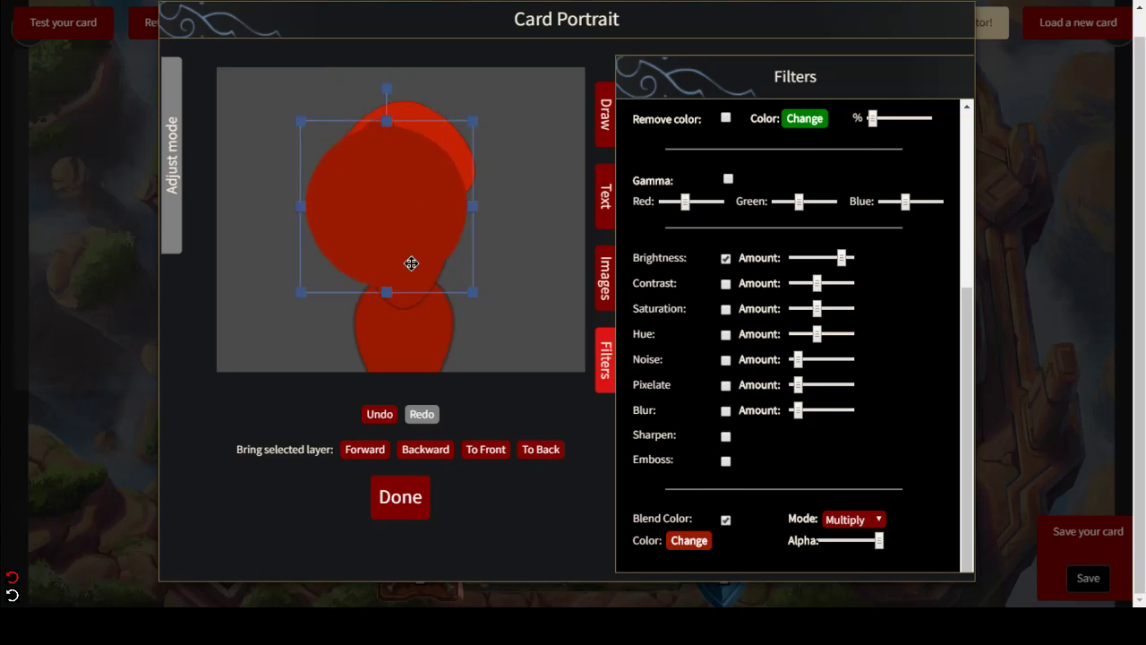
left_click_drag(468, 296, 428, 145)
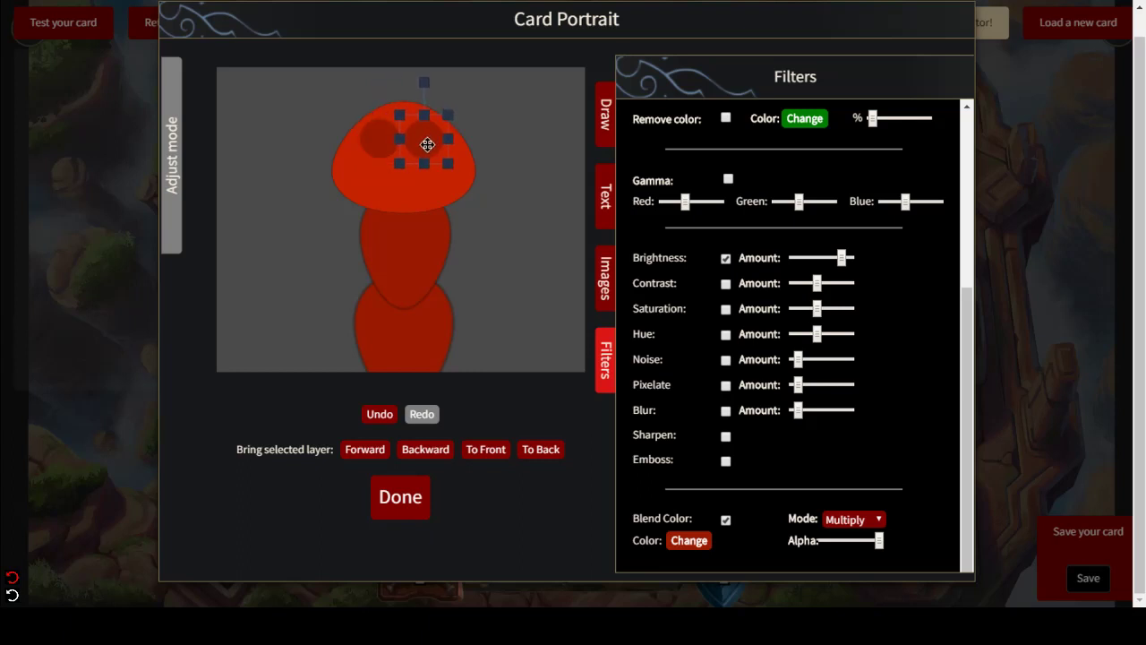
left_click_drag(428, 145, 428, 145)
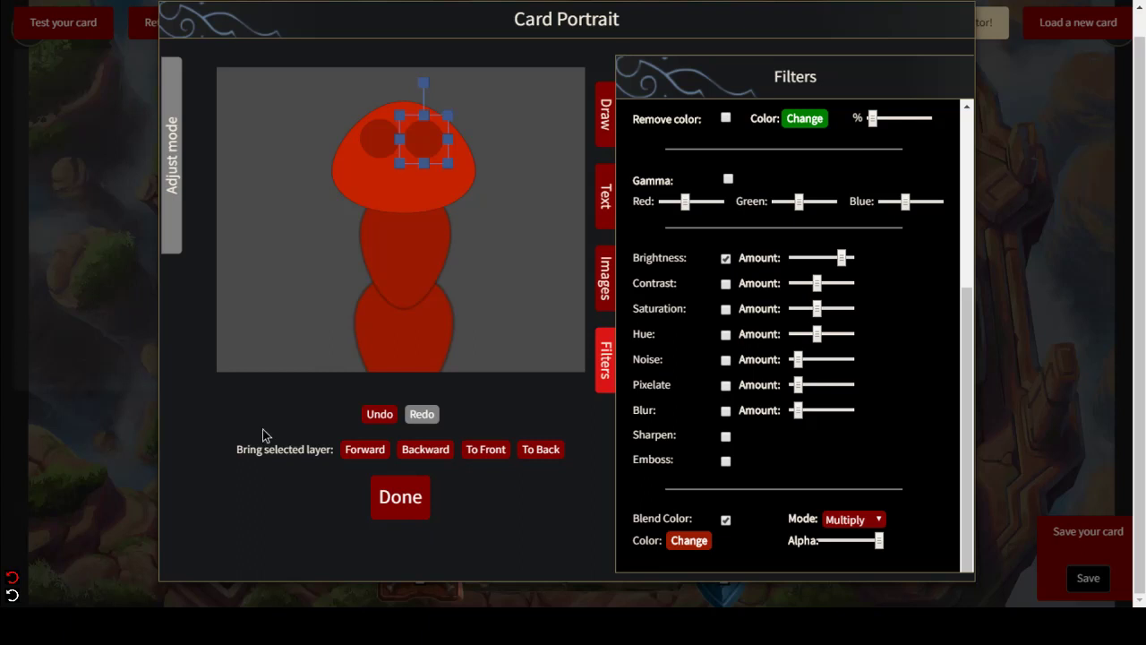
- Add a black pupil on the left dark red eye spot, made from a shrunken grey sphere with Brightness at minimum
left_click(604, 279)
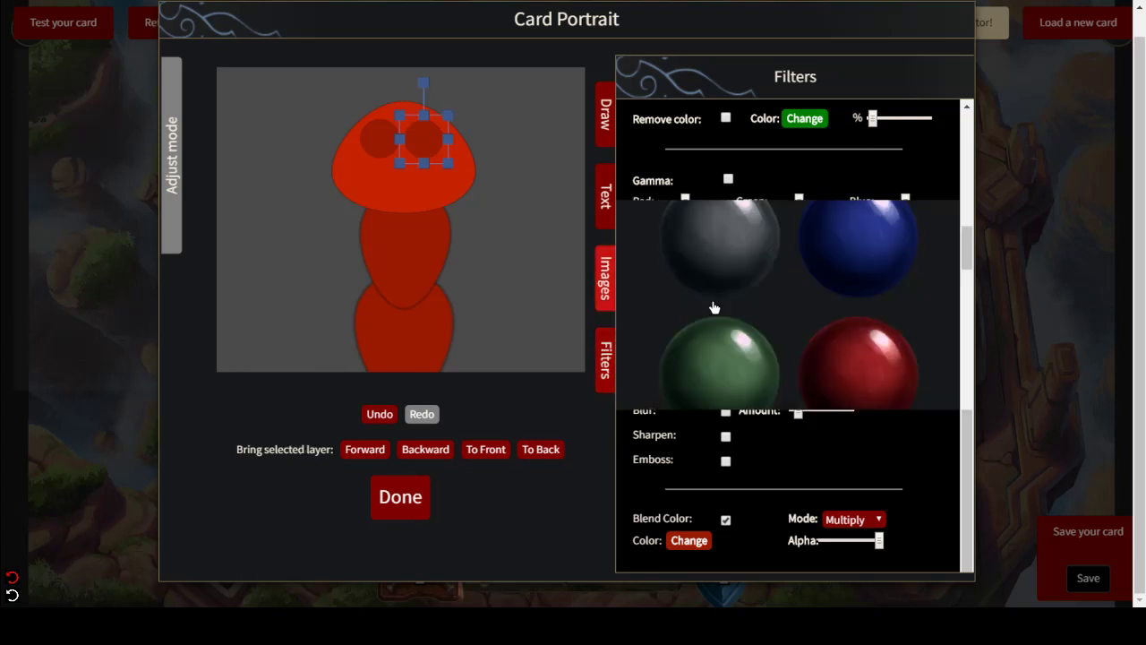
left_click(719, 240)
left_click_drag(381, 176, 427, 248)
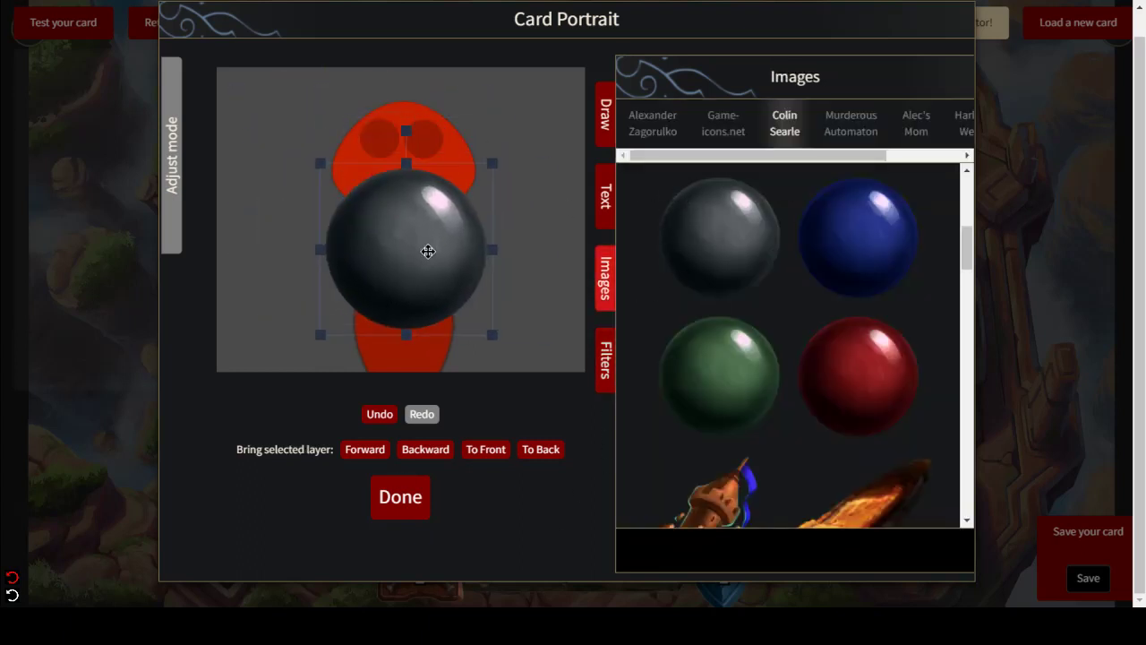
left_click(605, 360)
left_click(425, 274)
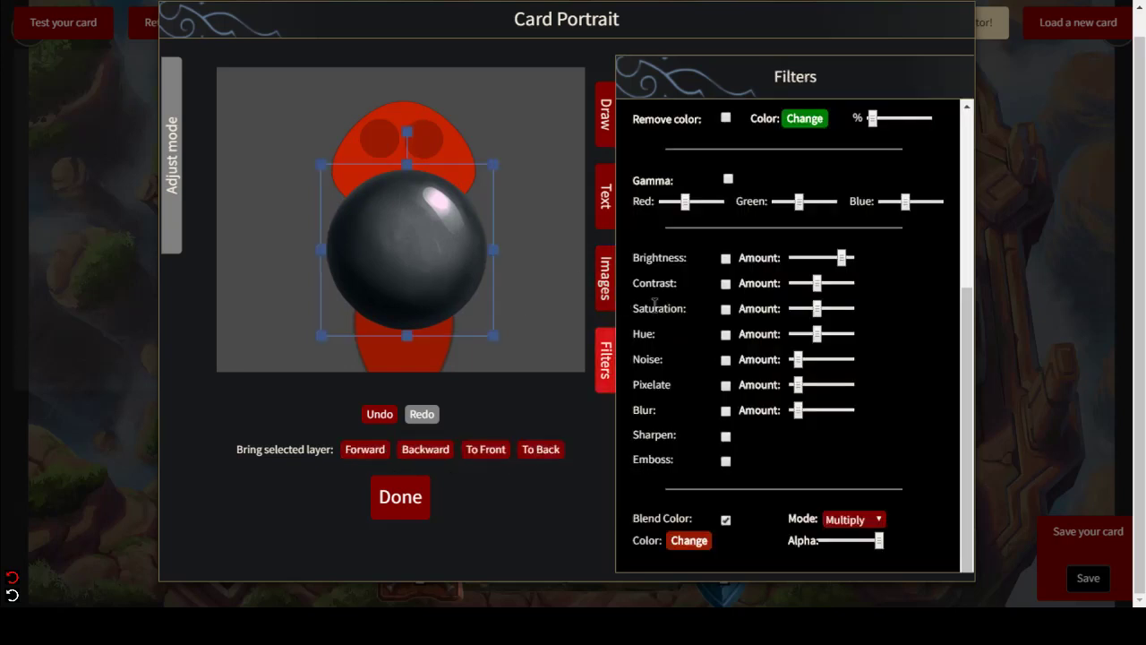
left_click(725, 258)
left_click_drag(839, 265, 794, 258)
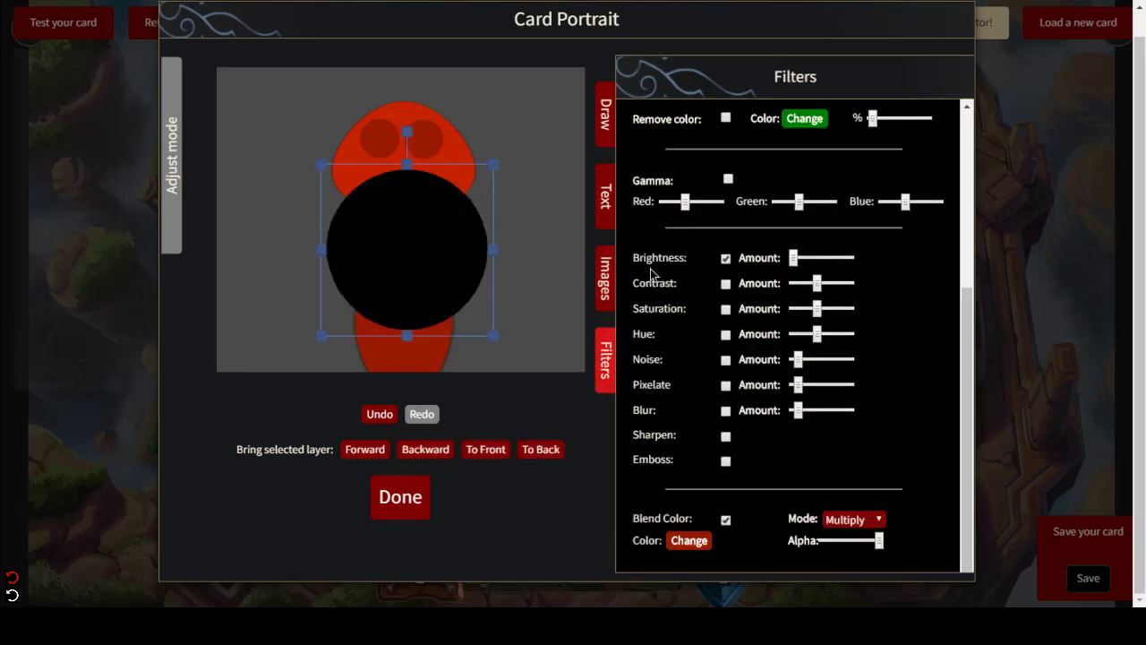
left_click_drag(493, 338, 397, 156)
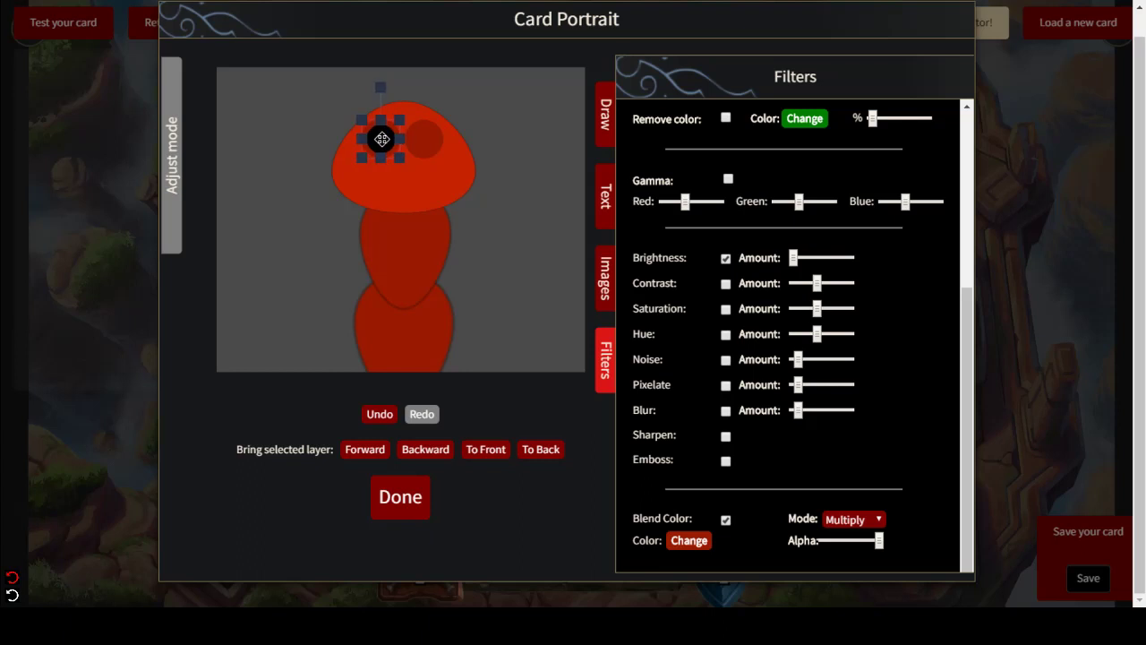
left_click(504, 126)
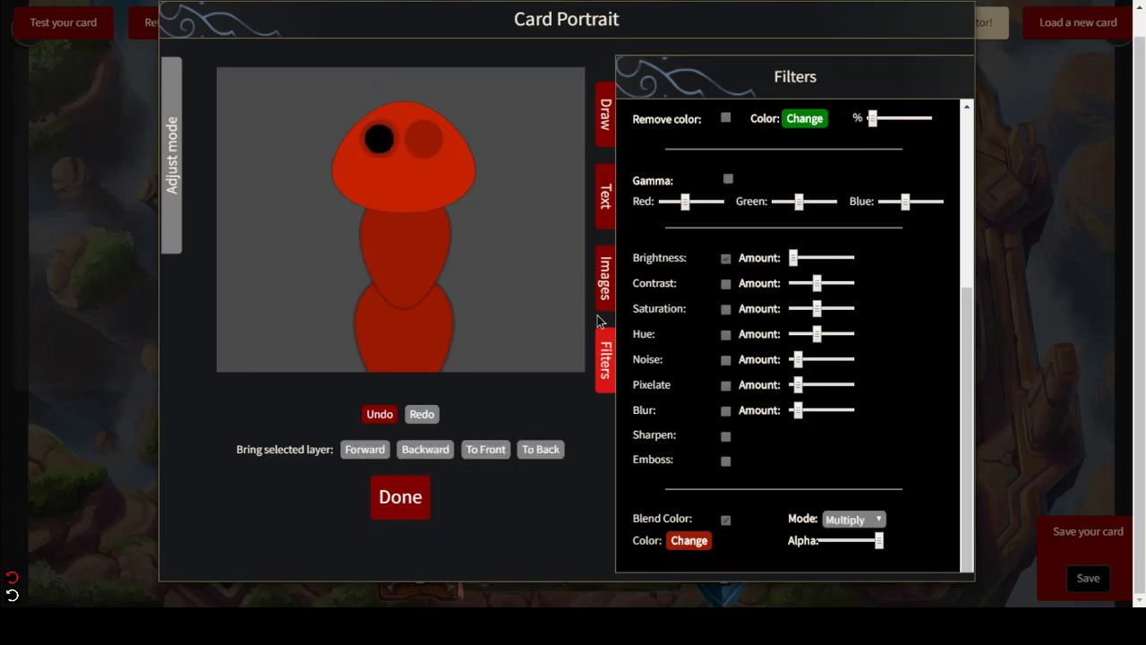
- Add a second grey sphere blackened with minimum Brightness and shrink it onto the right dark red eye spot
left_click(609, 278)
left_click(701, 234)
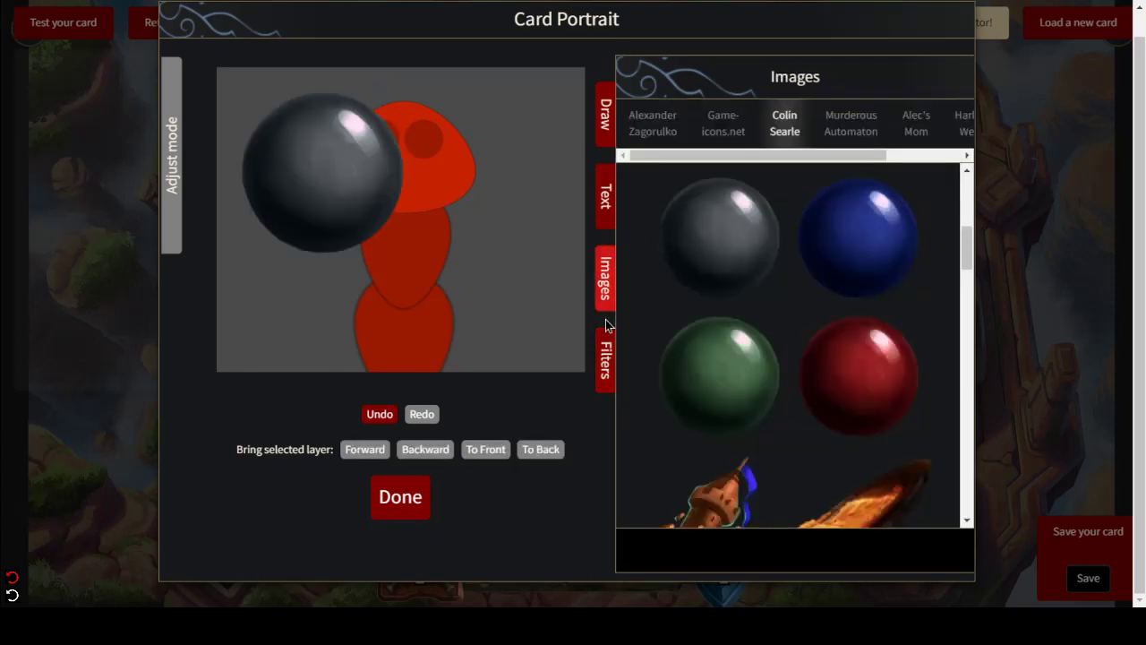
left_click(397, 232)
left_click(726, 258)
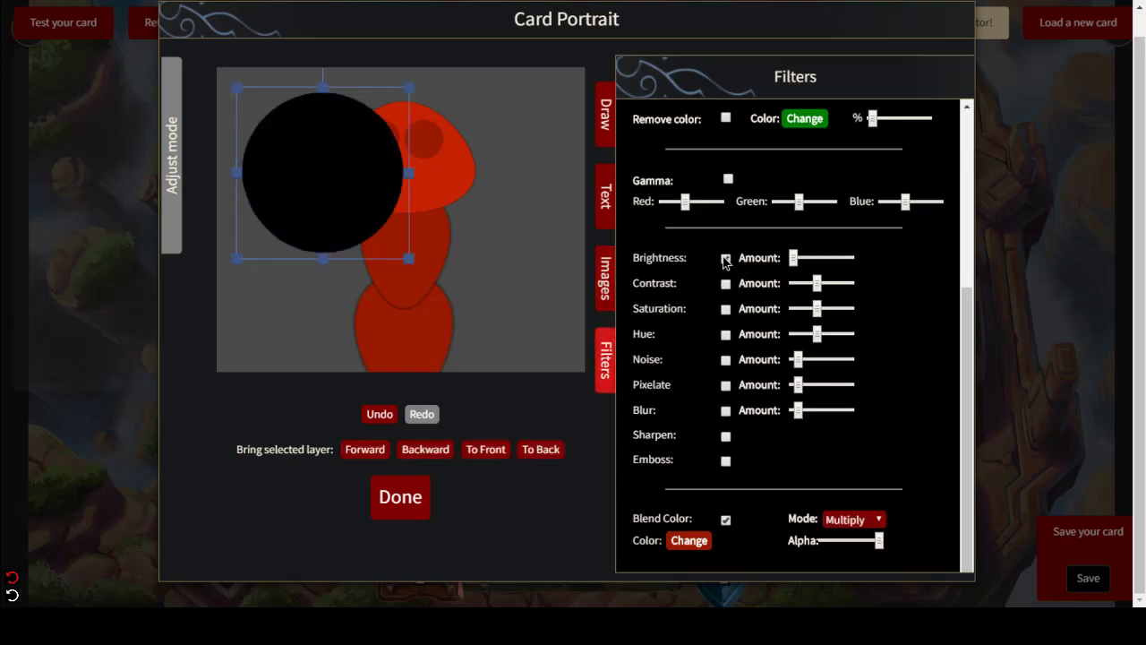
left_click_drag(323, 222, 407, 309)
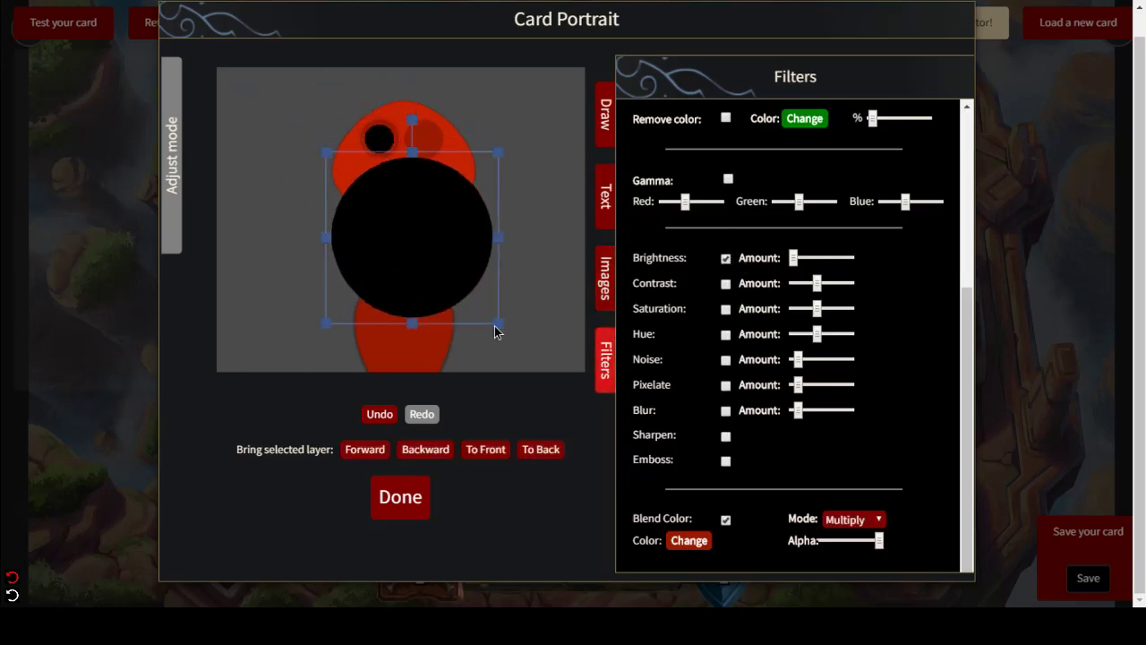
left_click_drag(495, 320, 428, 145)
left_click(540, 139)
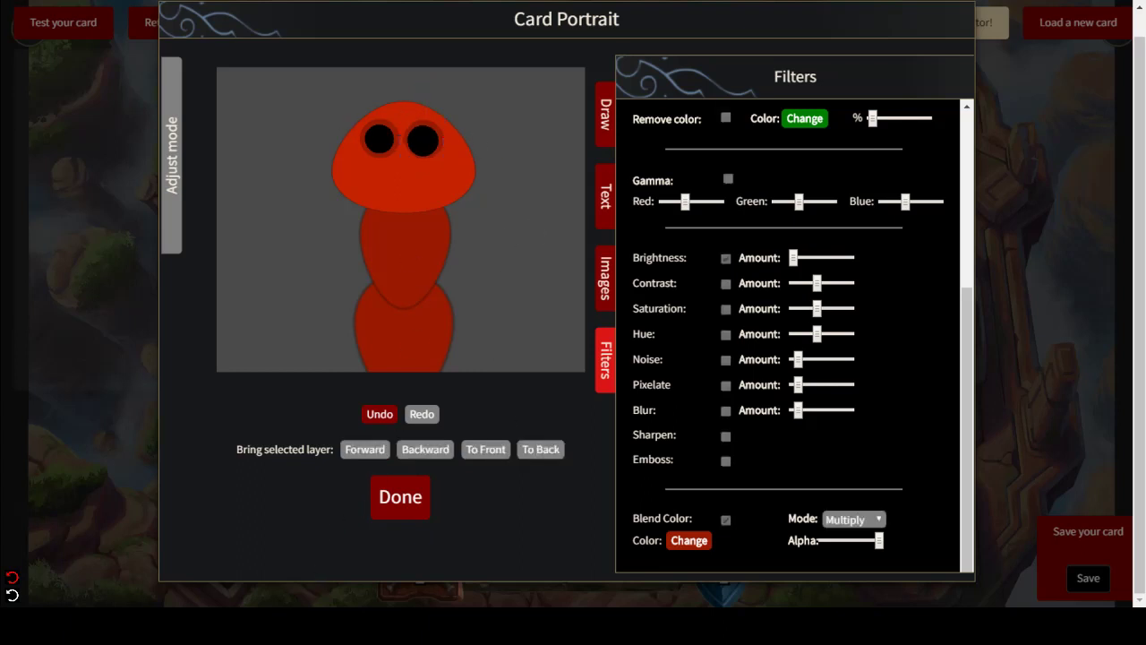
- Shrink the right black pupil slightly to match the left one and centre it in its eye spot
left_click(430, 136)
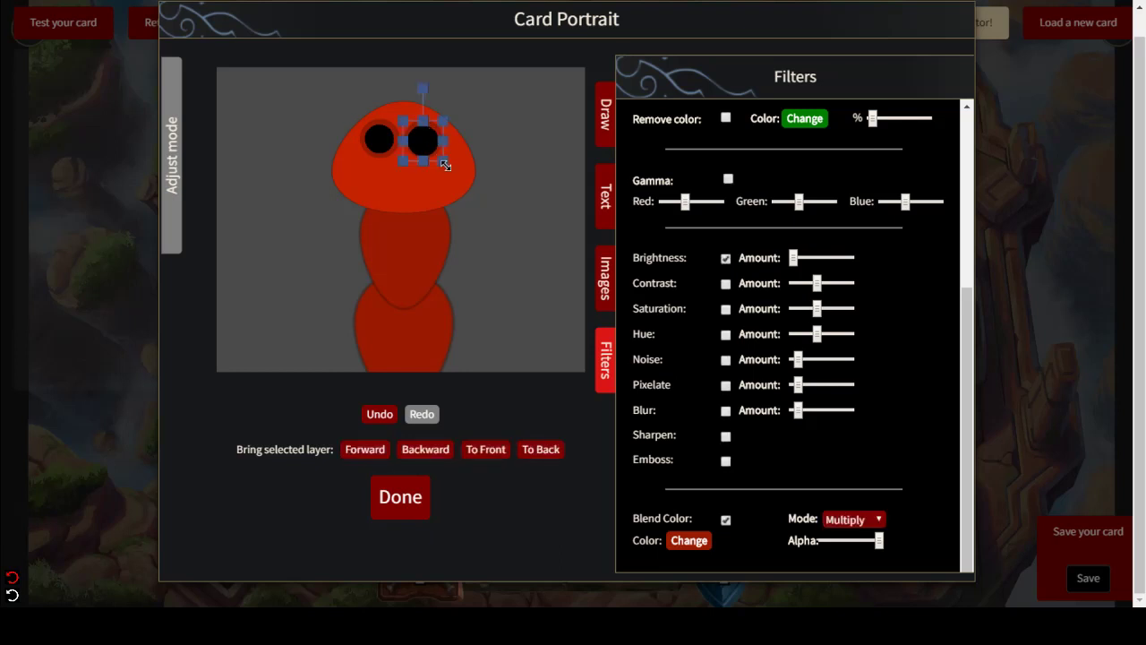
left_click_drag(445, 165, 423, 141)
left_click(508, 117)
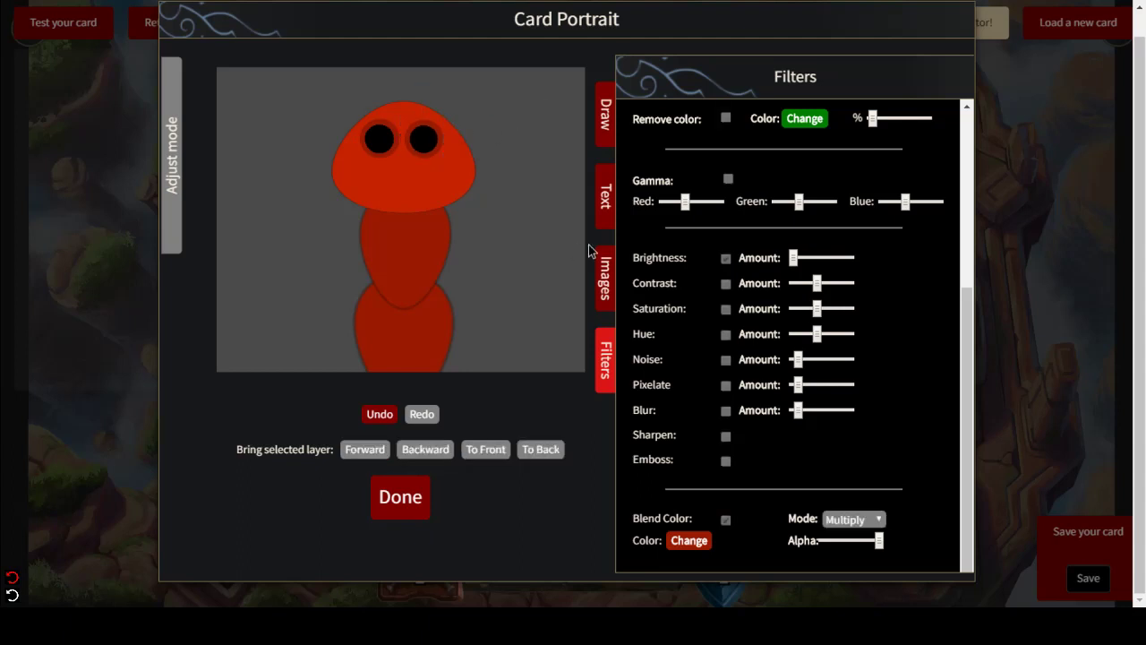
- Add a new grey sphere and enable a high Brightness amount so it is plain white
left_click(608, 268)
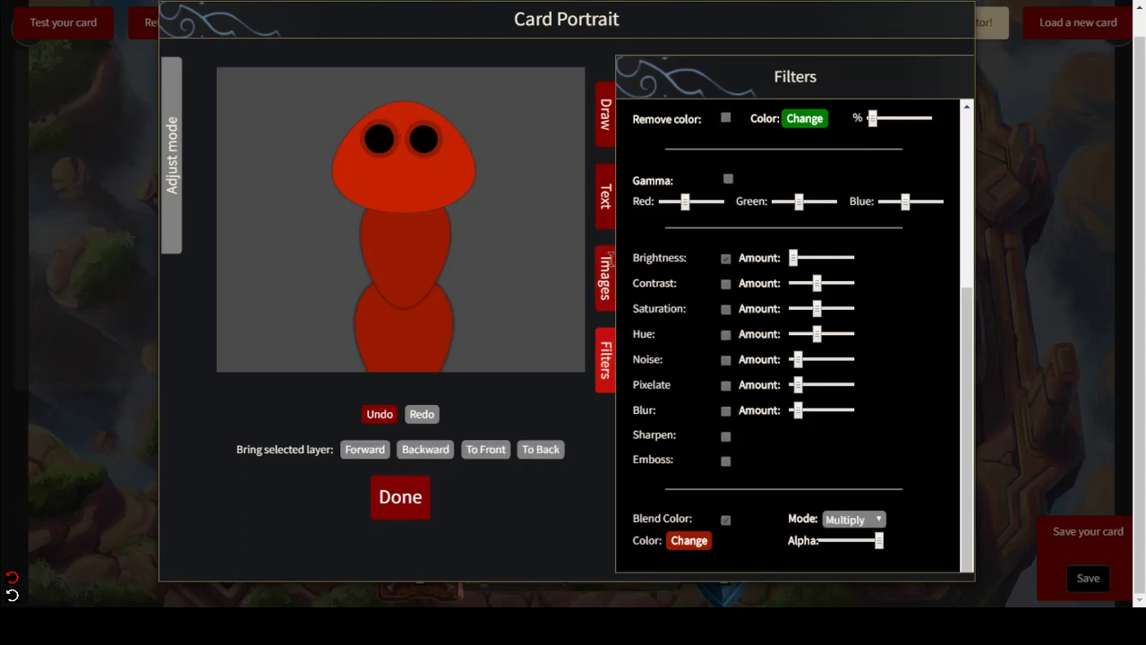
left_click(702, 241)
left_click(322, 179)
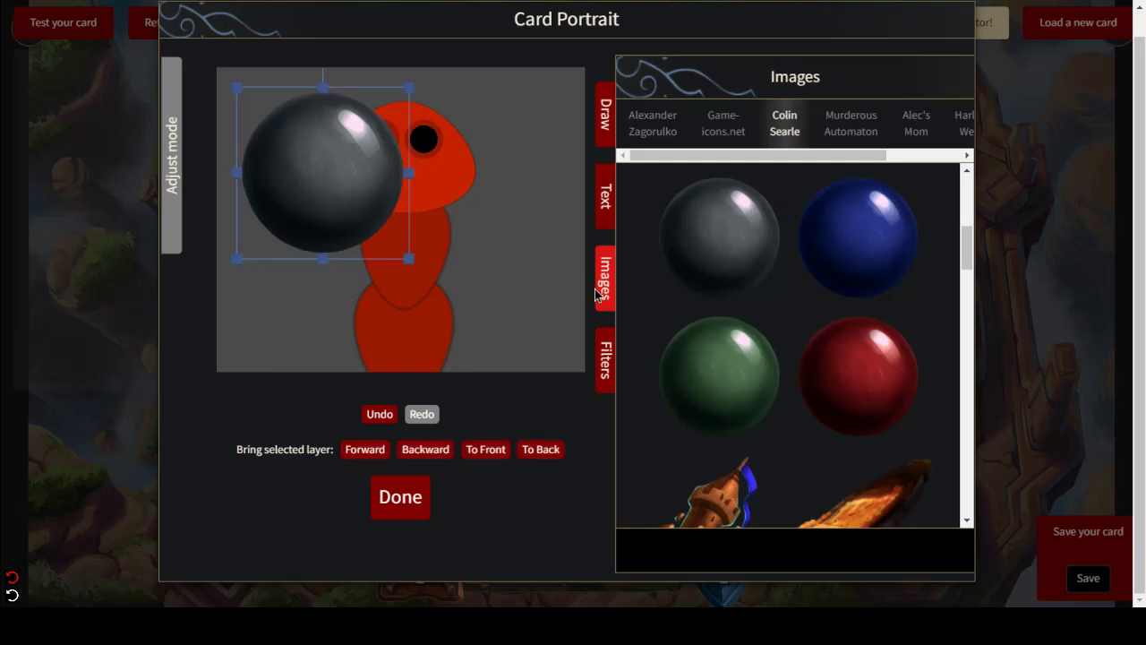
left_click(604, 367)
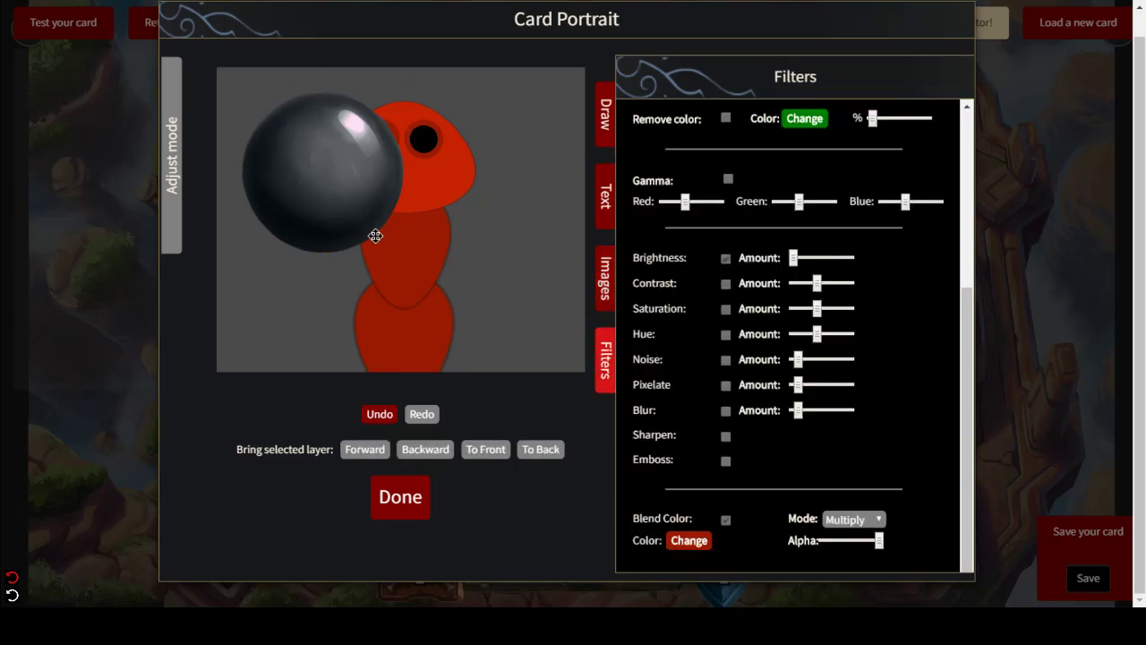
left_click(374, 234)
left_click(726, 258)
left_click_drag(793, 257, 841, 257)
- Squash the white sphere into a small tilted oval and place it as a highlight on the upper right pupil
left_click_drag(347, 163, 462, 187)
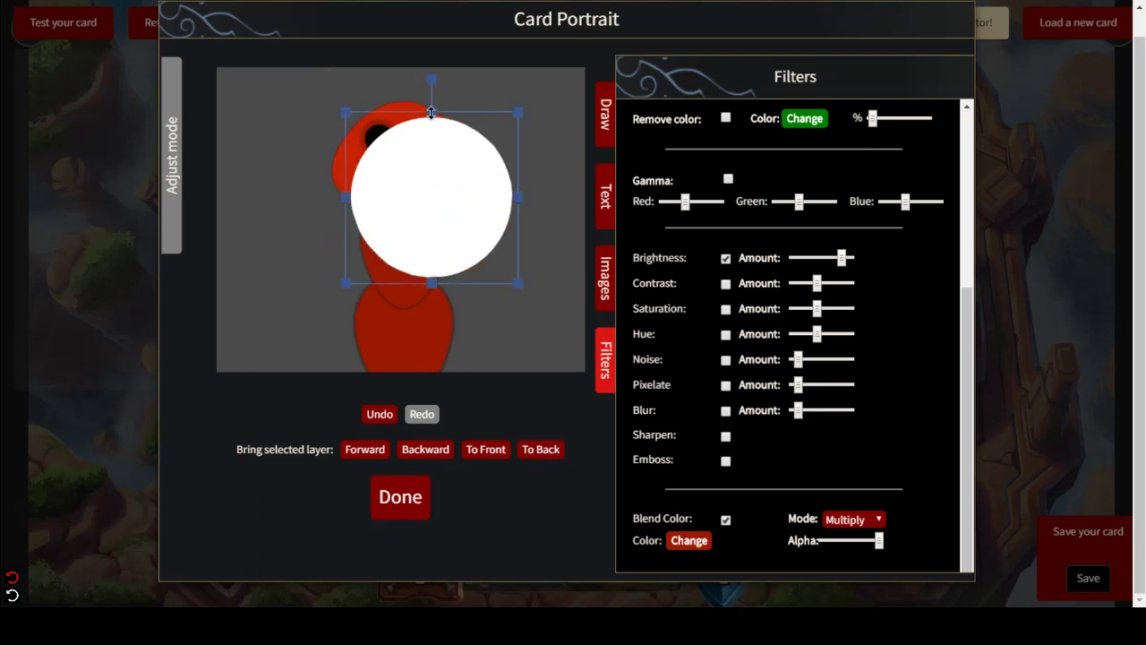
left_click_drag(433, 113, 403, 211)
left_click_drag(358, 271, 426, 134)
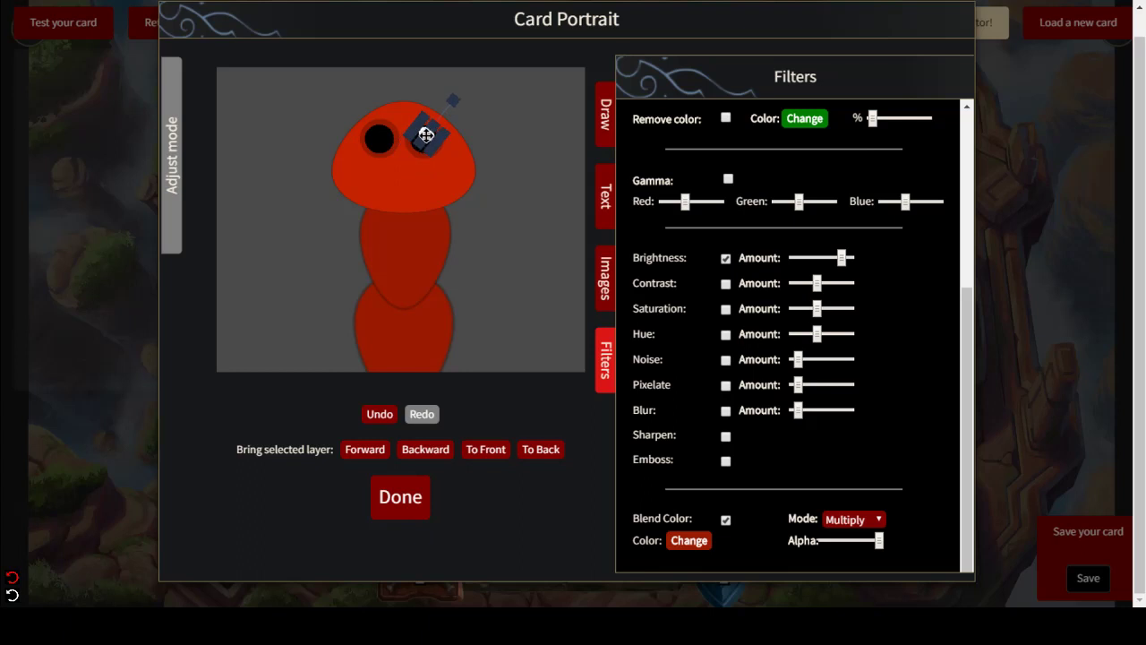
left_click(528, 124)
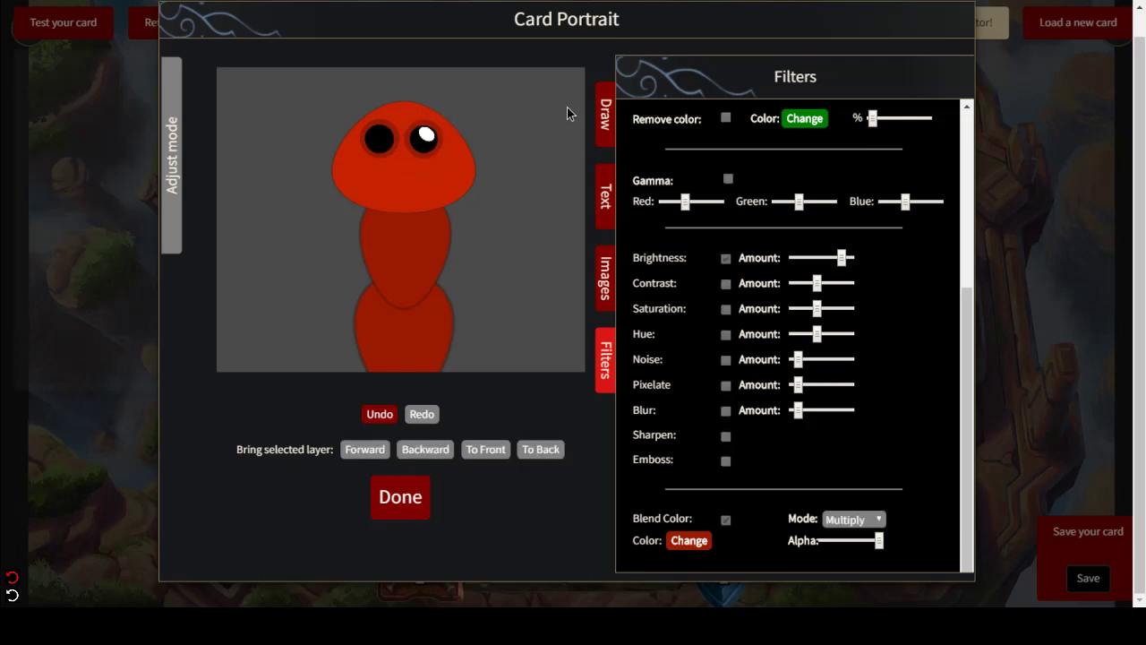
- Add another grey sphere and whiten it with the same high Brightness amount for the other eye's highlight
left_click(603, 292)
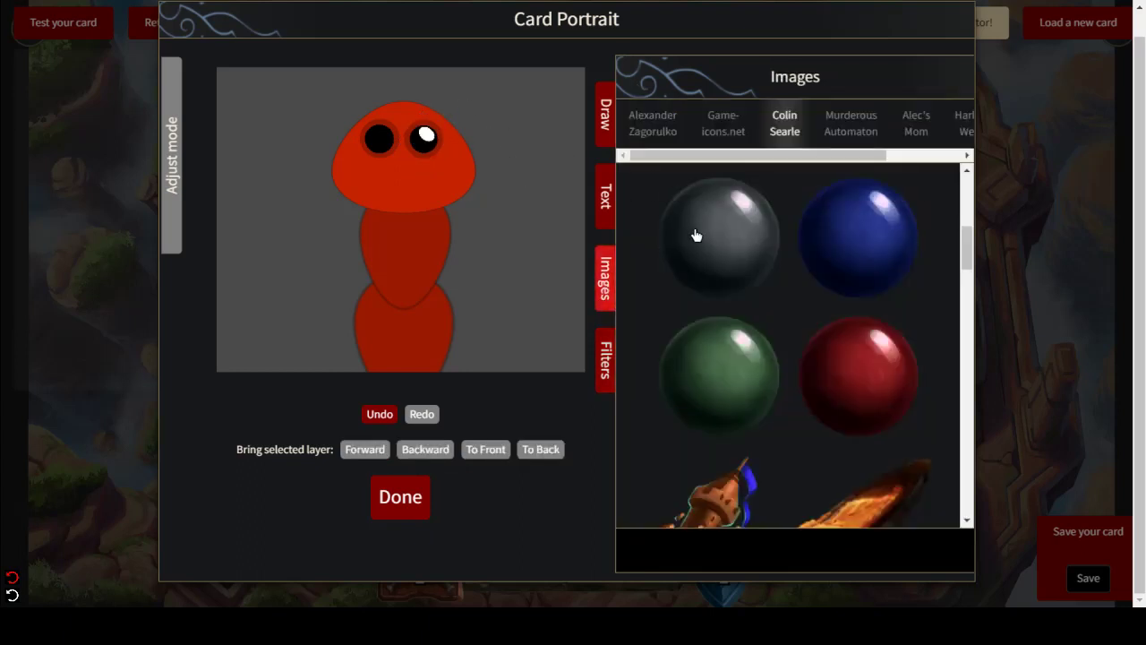
left_click(713, 234)
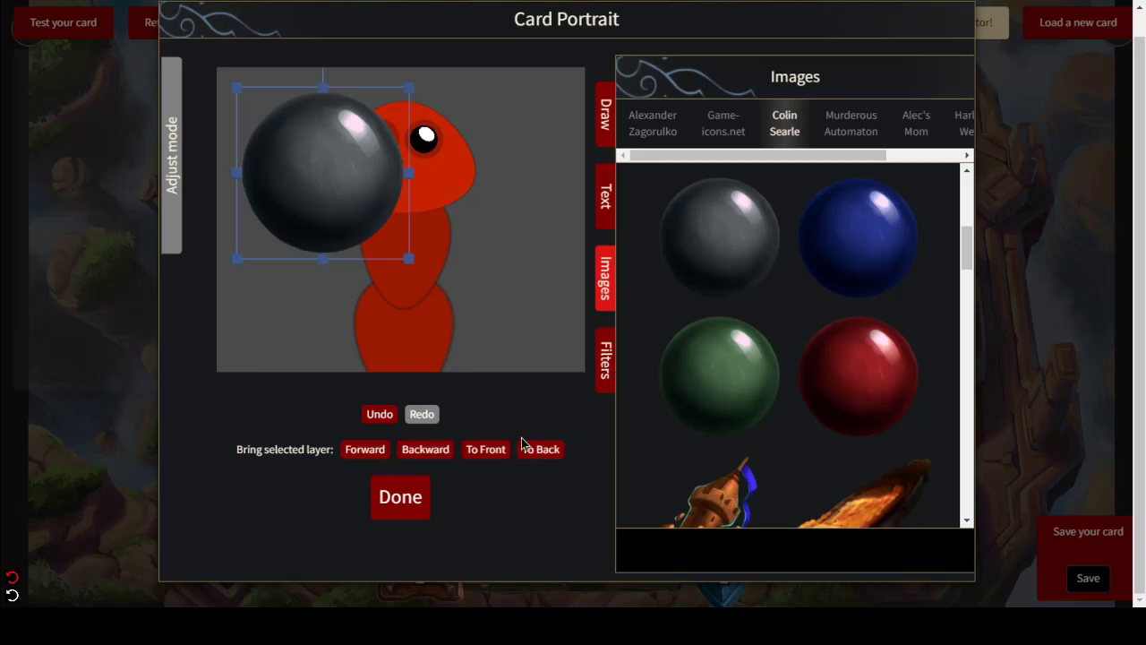
left_click(603, 371)
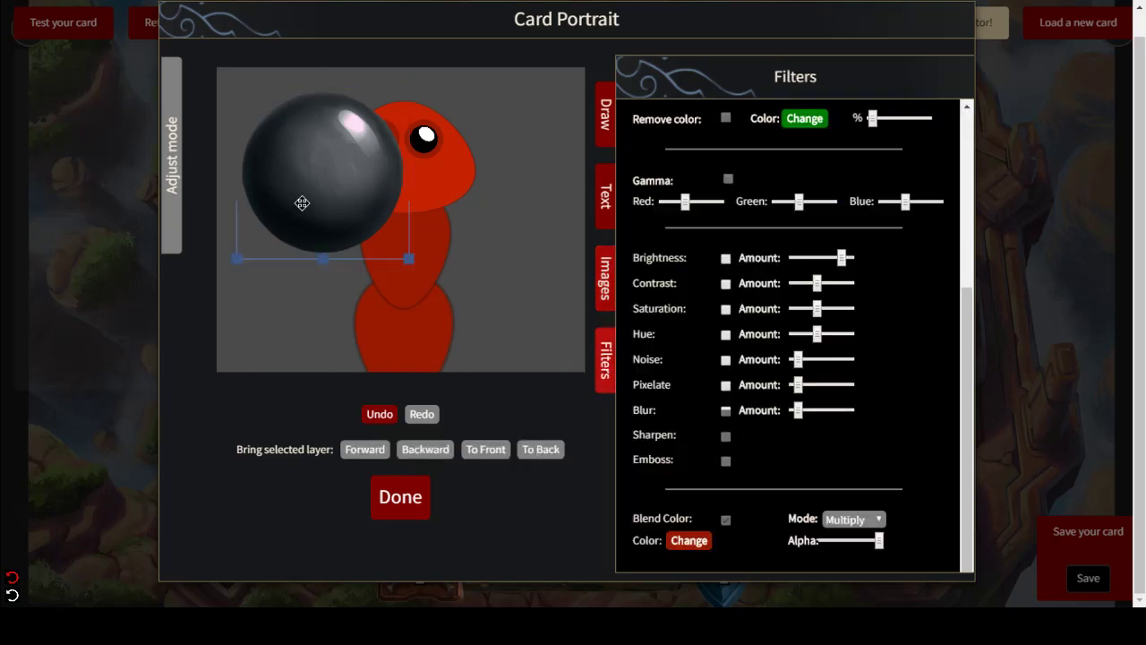
left_click(725, 259)
mouse_move(842, 257)
left_mouse_down()
mouse_move(824, 257)
mouse_move(844, 257)
left_mouse_up()
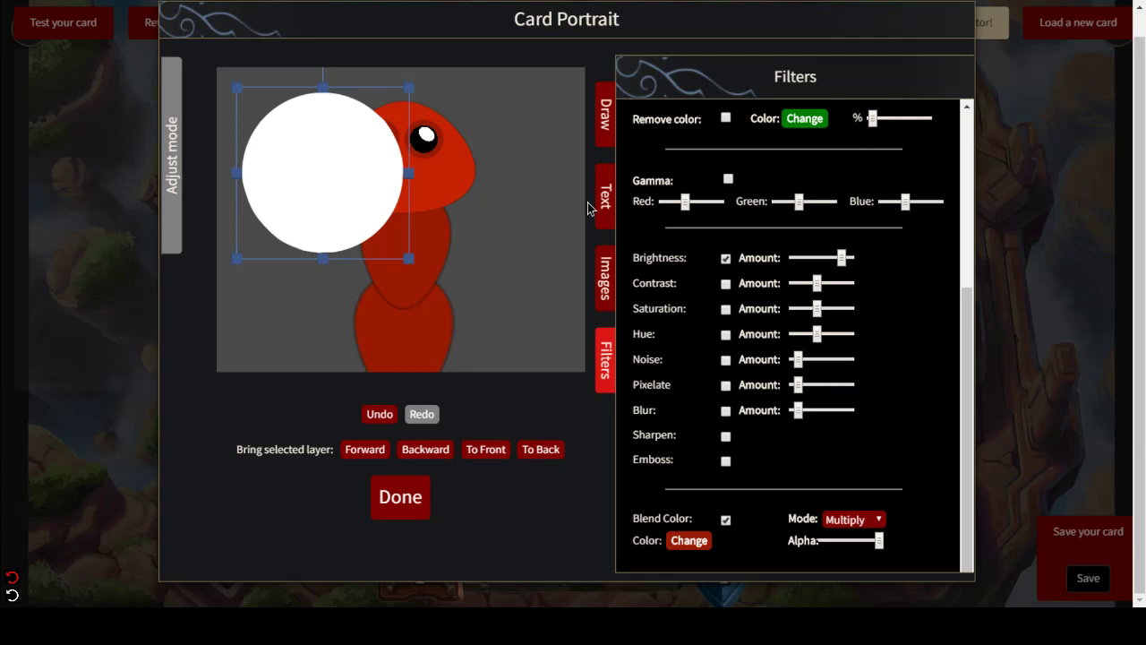
- Flatten, tilt and shrink the second white sphere into a matching oval highlight on the left pupil
left_click_drag(407, 182, 515, 217)
left_click_drag(435, 123, 439, 171)
left_click(528, 171)
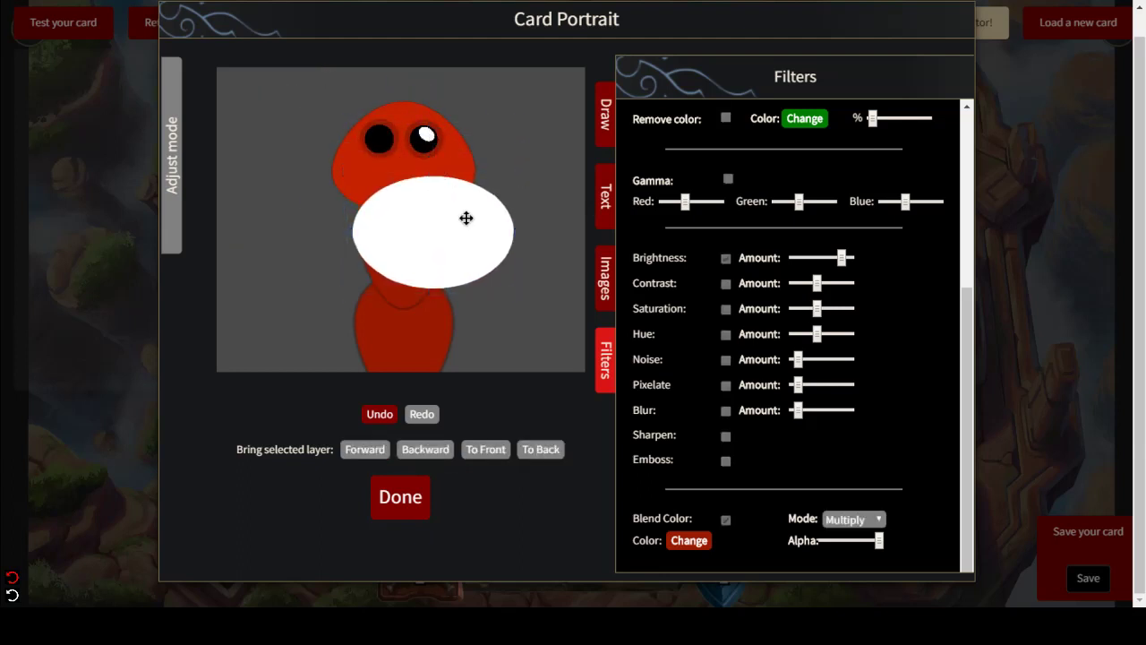
left_click(465, 217)
left_click_drag(517, 174, 395, 253)
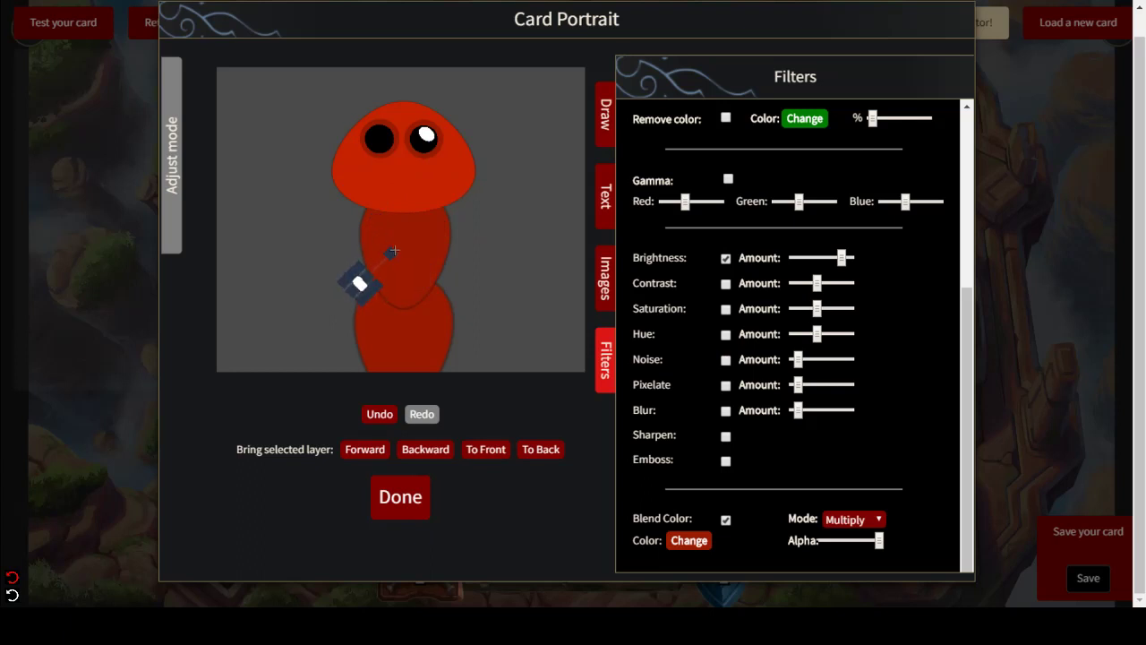
left_click_drag(359, 287, 381, 138)
left_click_drag(508, 223, 505, 223)
left_click(554, 282)
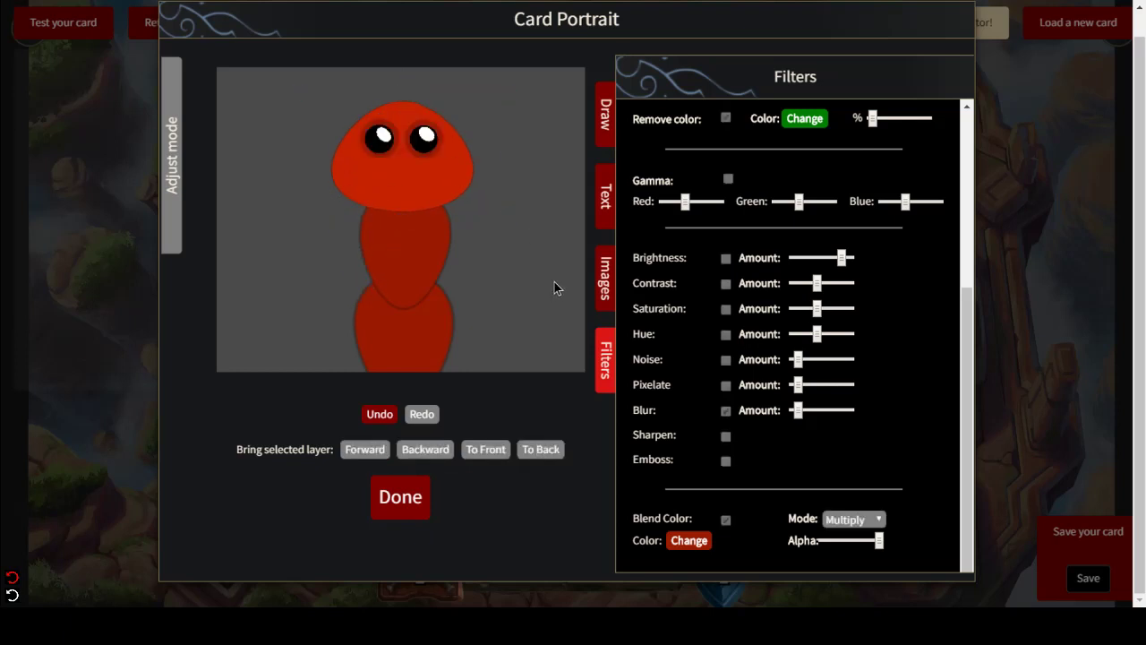
- Fine-tune the position of the left eye's white highlight so it matches the right one
left_click(381, 136)
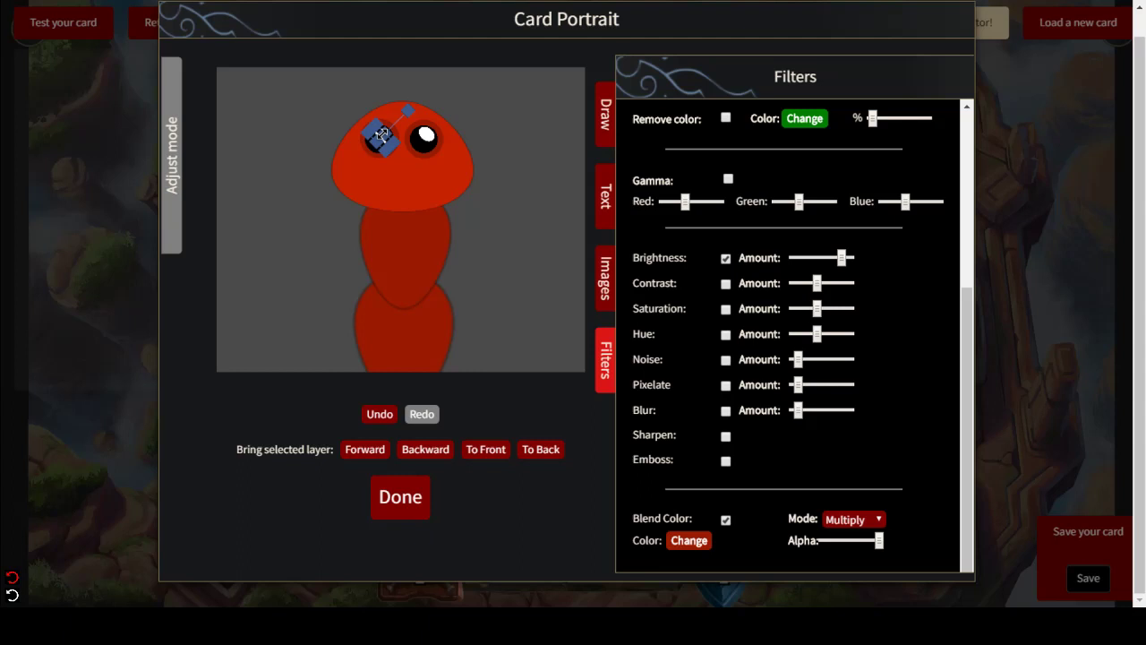
left_click_drag(382, 135, 388, 128)
left_click(546, 135)
left_click(383, 133)
left_click(537, 115)
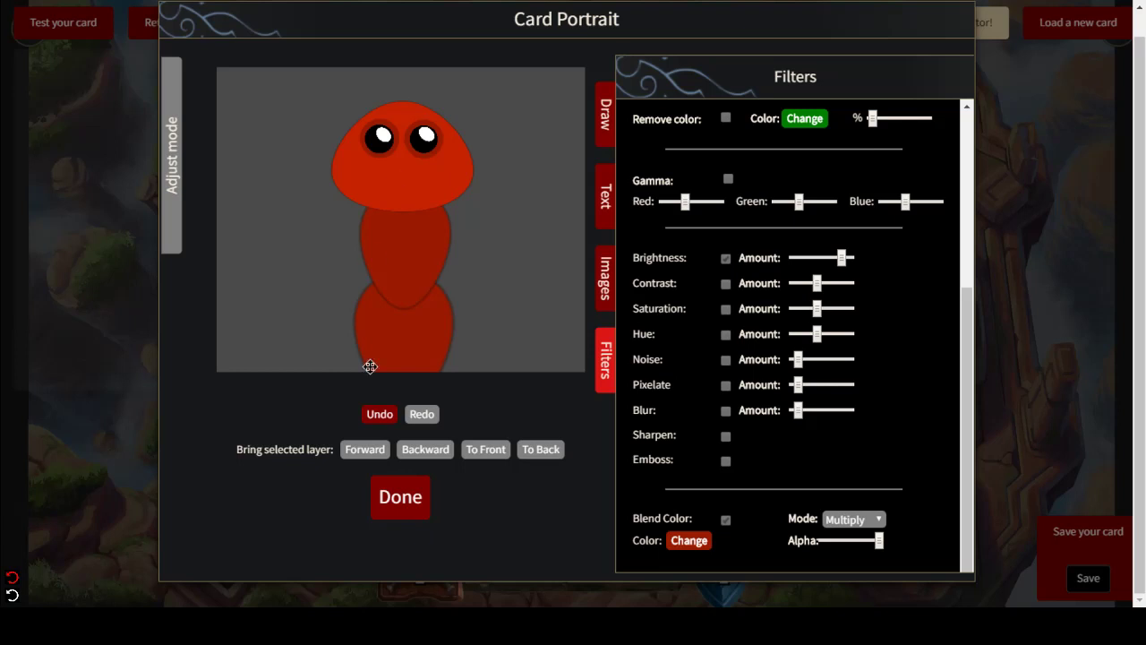
- Try the pencil with a black line of width 4 on the portrait and undo the drawing
left_click(610, 141)
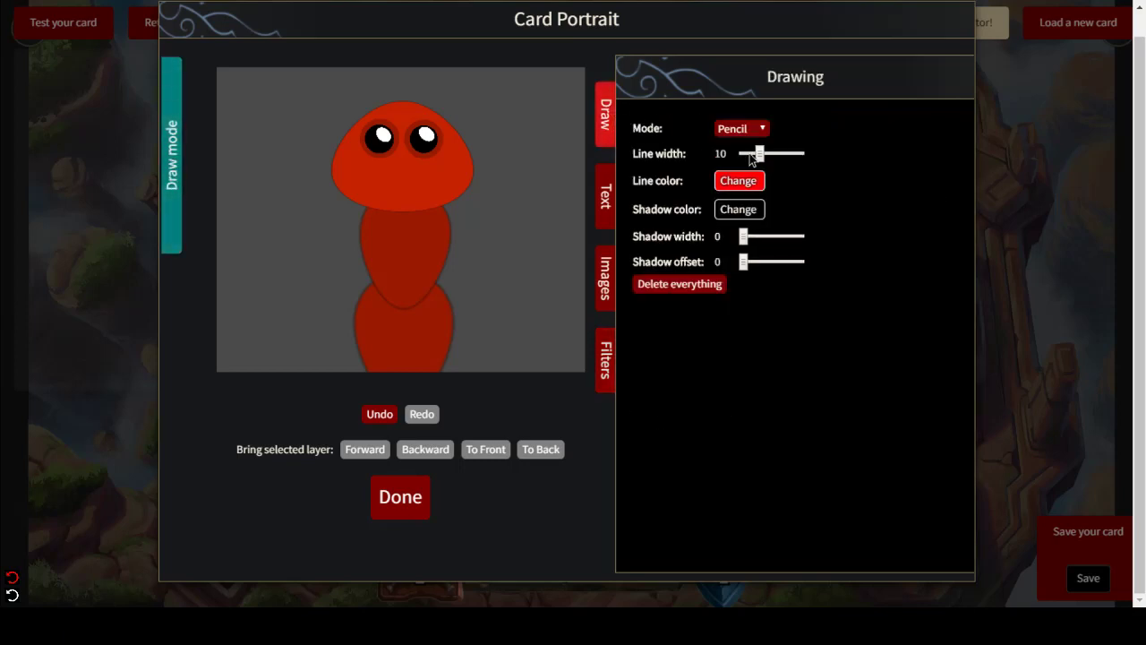
left_click_drag(750, 157, 742, 161)
left_click(735, 182)
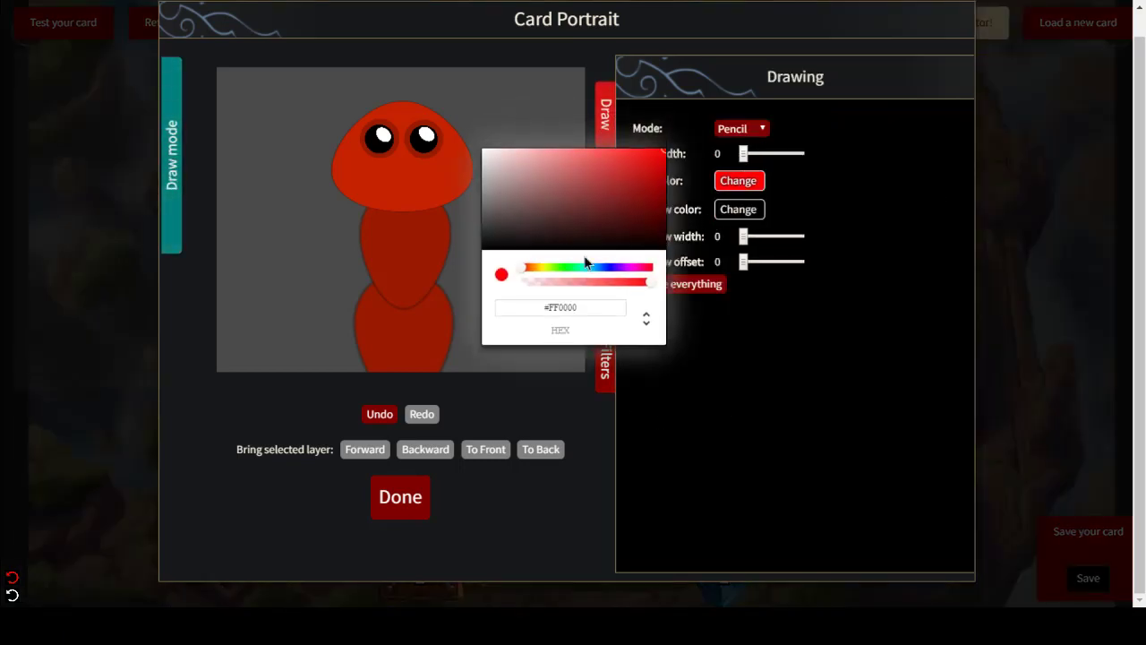
left_click_drag(510, 207, 770, 319)
left_click(770, 321)
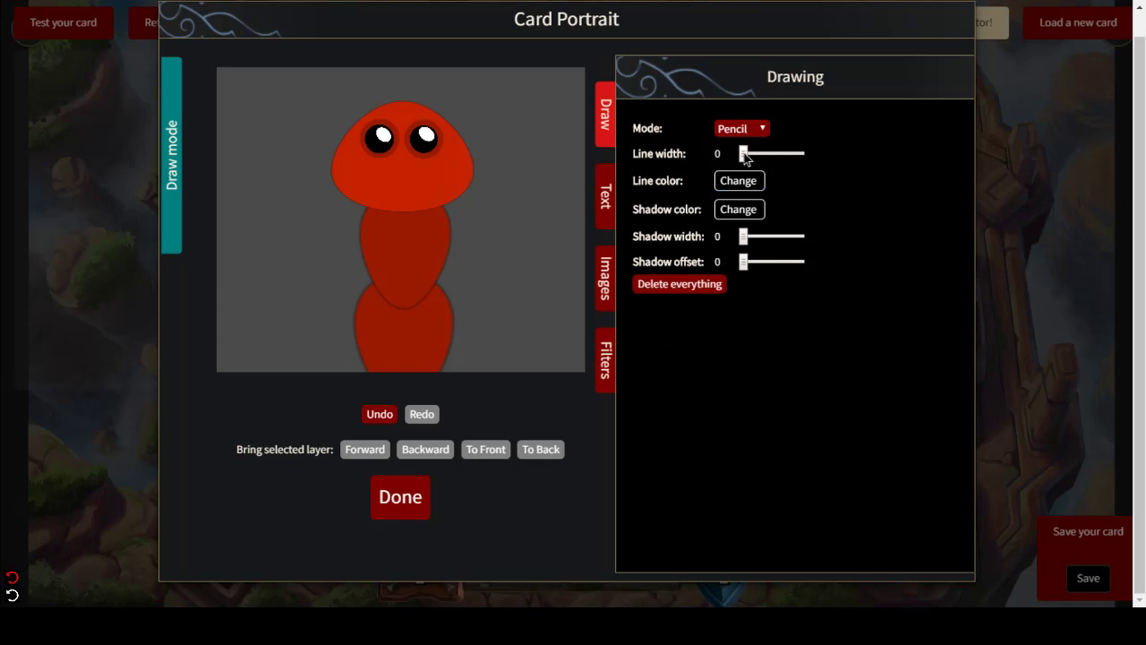
left_click_drag(747, 153, 750, 156)
left_click(376, 416)
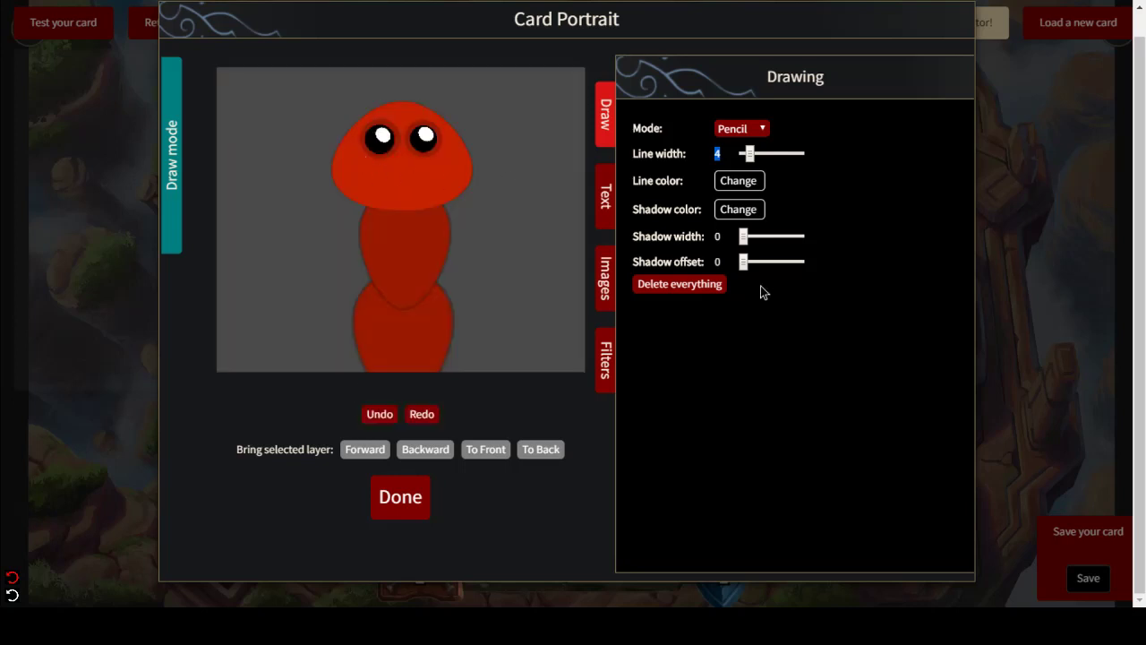
- Browse the Game-icons.net images up to page 96 to find the omega icon for a mouth
left_click(602, 279)
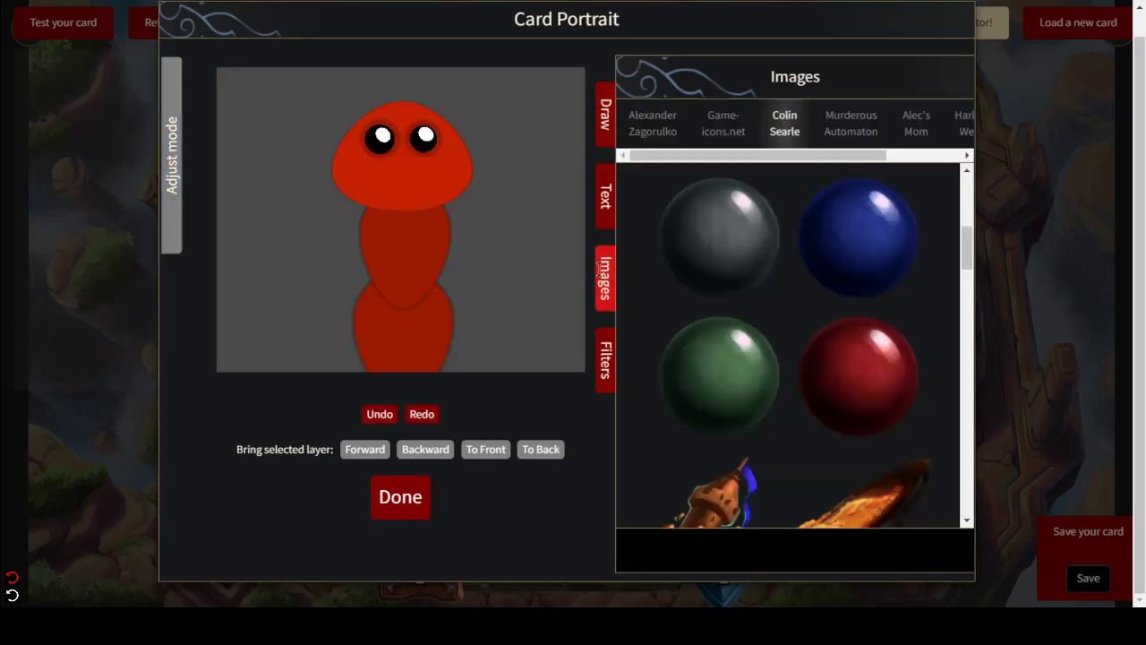
left_click(725, 123)
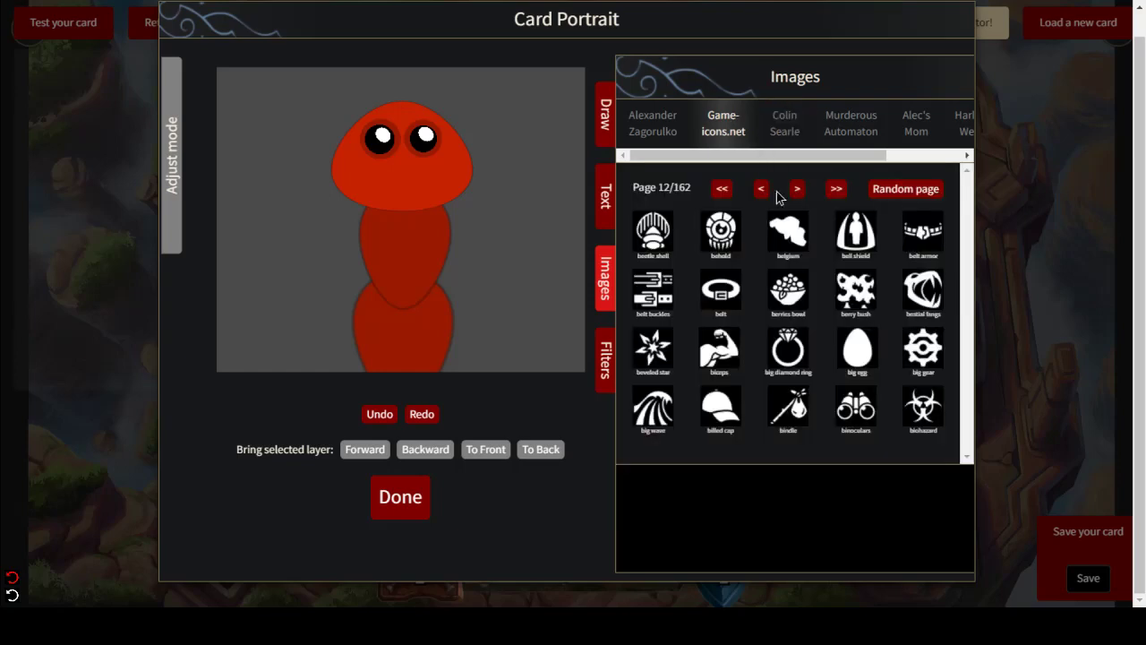
left_click(798, 192)
left_click(797, 191)
left_click(795, 191)
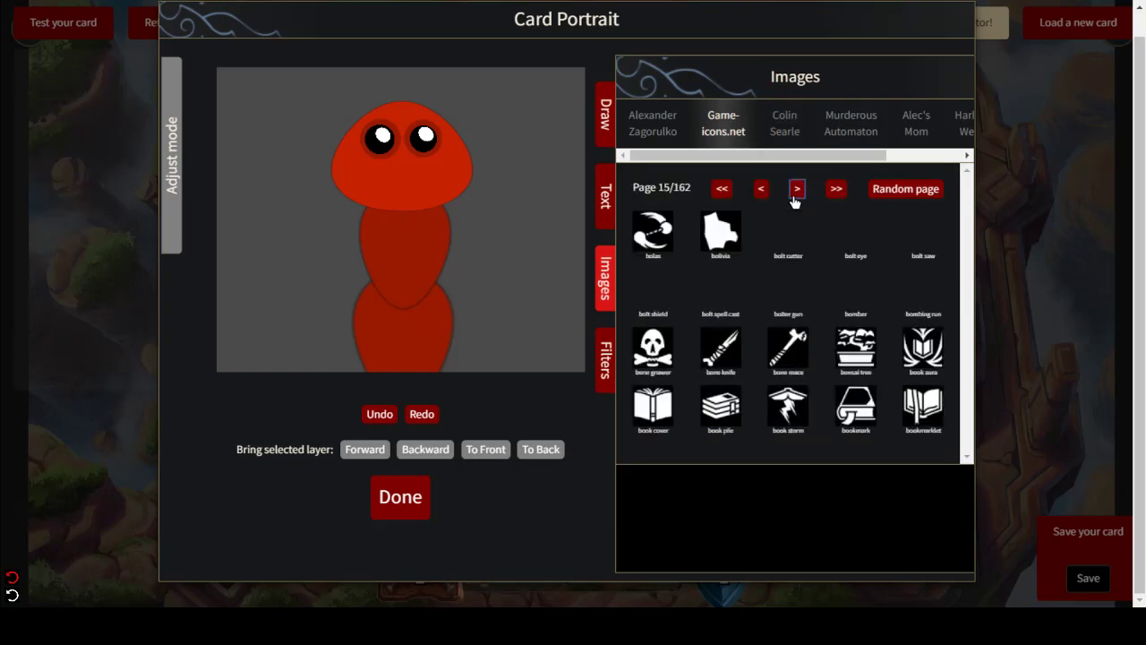
left_click(794, 192)
left_click(794, 192)
left_click(795, 191)
left_click(795, 190)
left_click(795, 191)
left_click(795, 191)
left_click(795, 191)
left_click(795, 191)
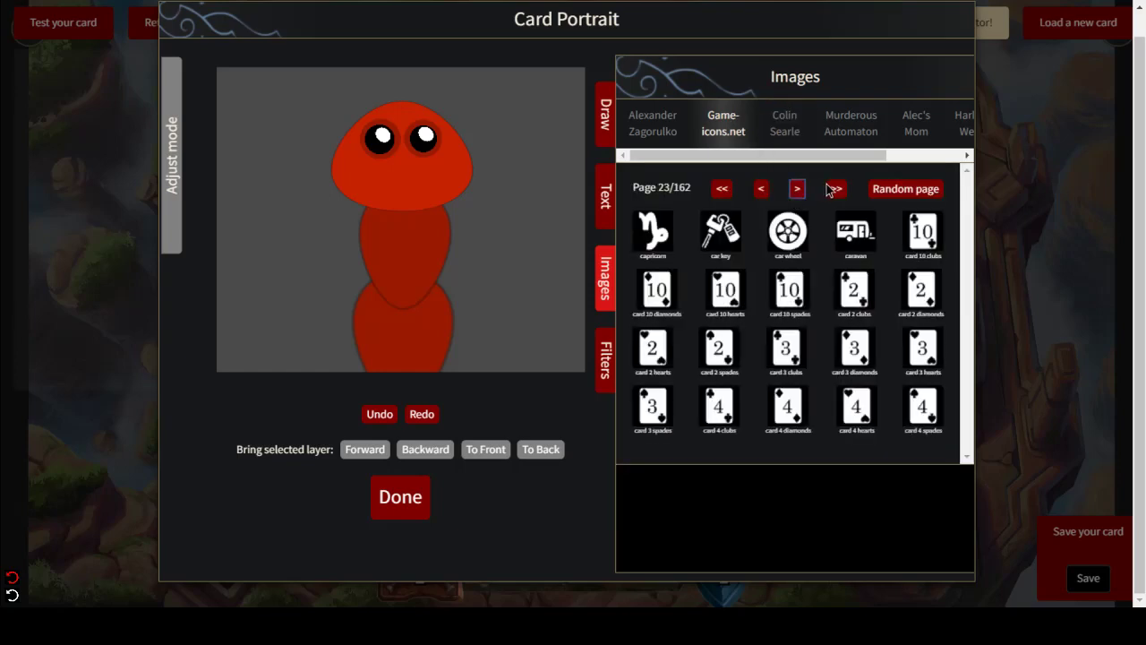
left_click(832, 189)
left_click(831, 189)
left_click(831, 189)
left_click(831, 189)
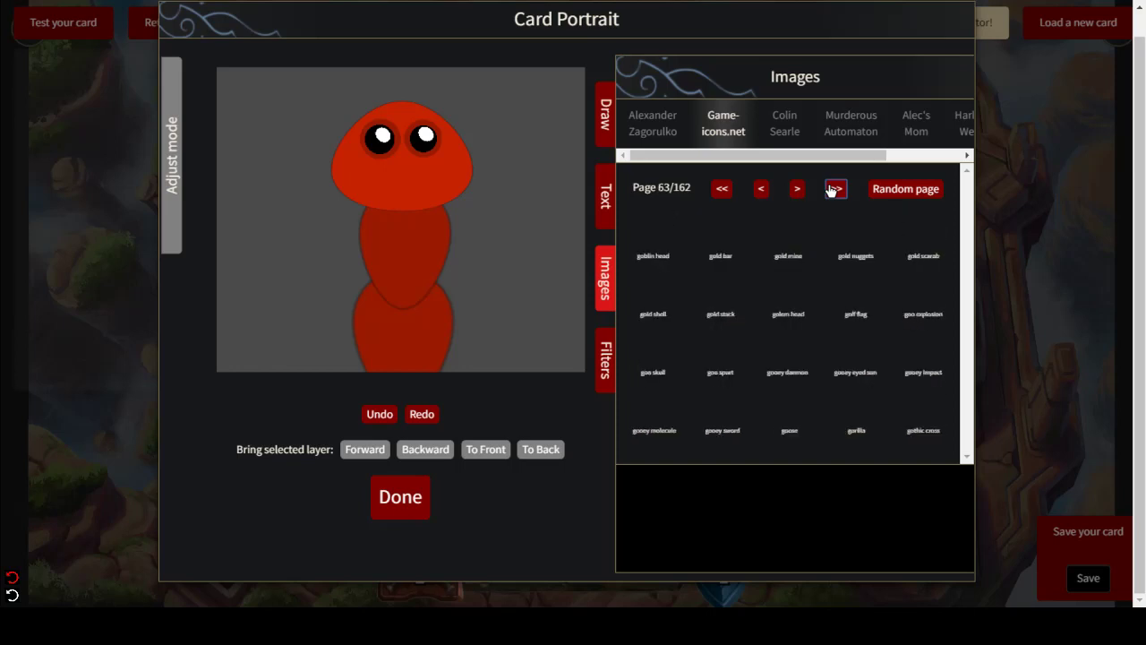
left_click(832, 189)
left_click(832, 189)
left_click(831, 189)
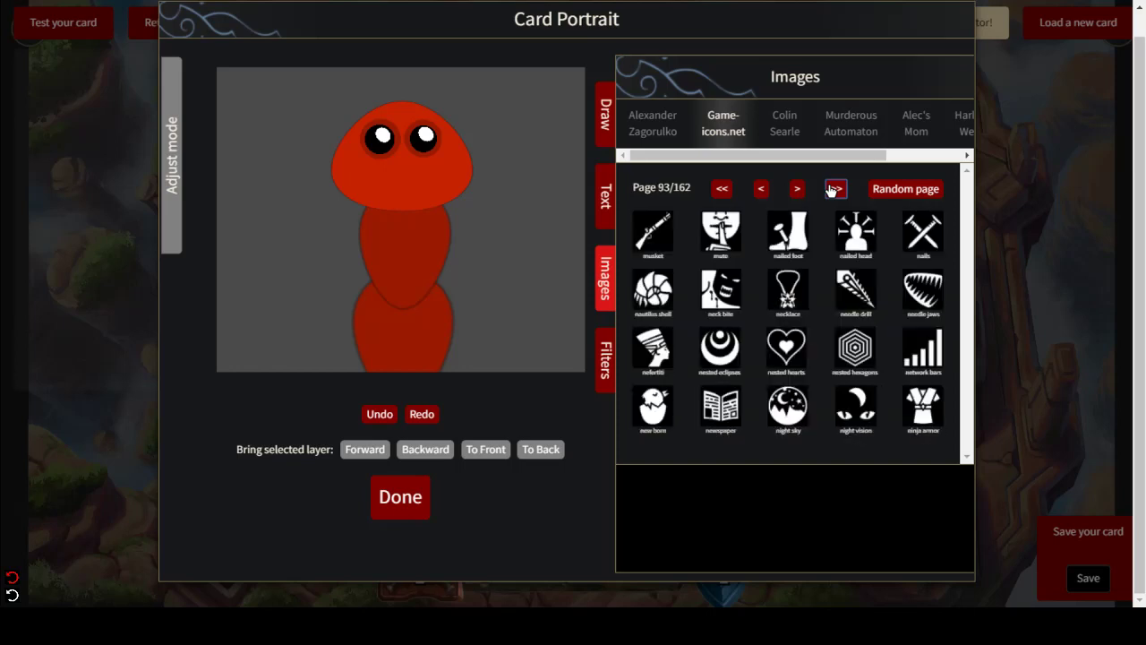
left_click(797, 187)
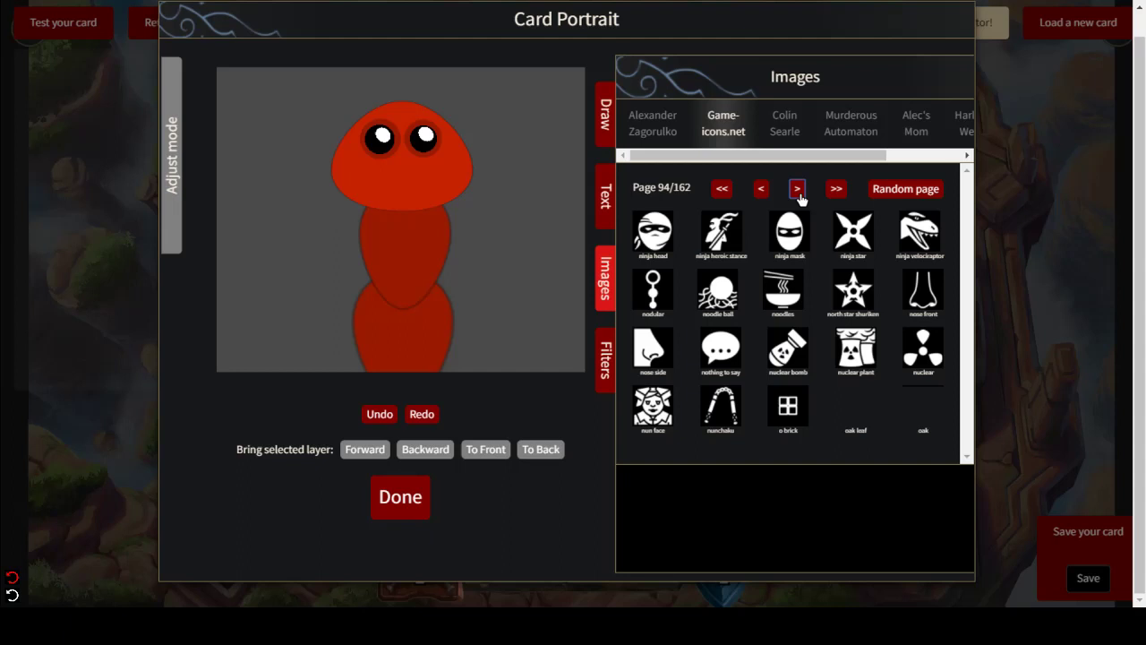
left_click(798, 192)
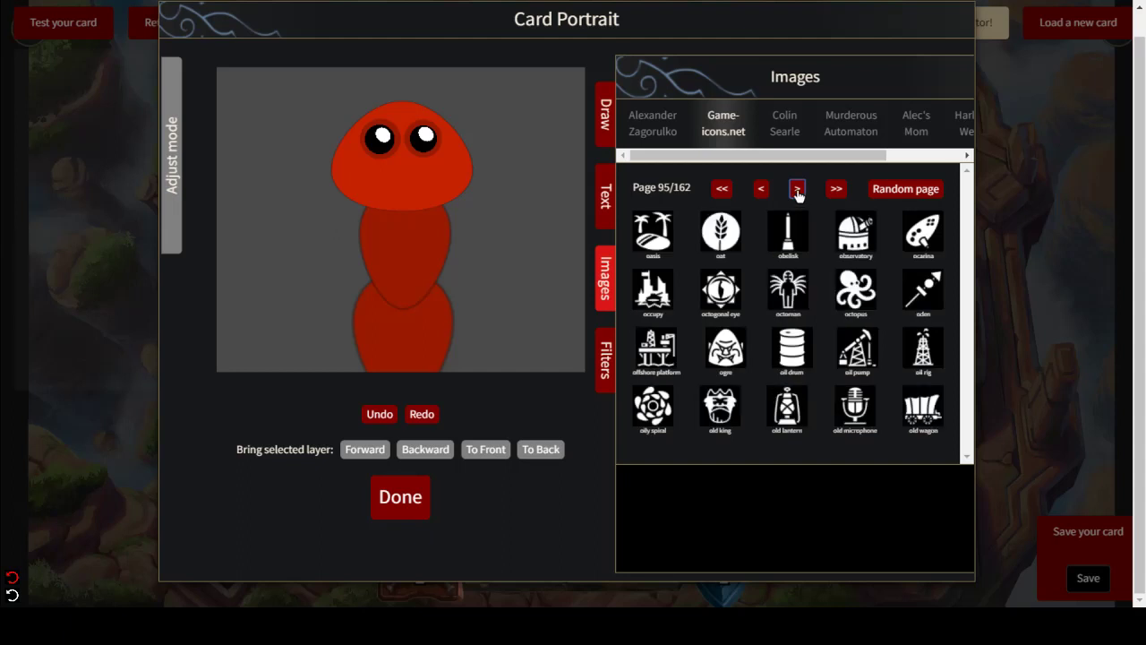
left_click(797, 190)
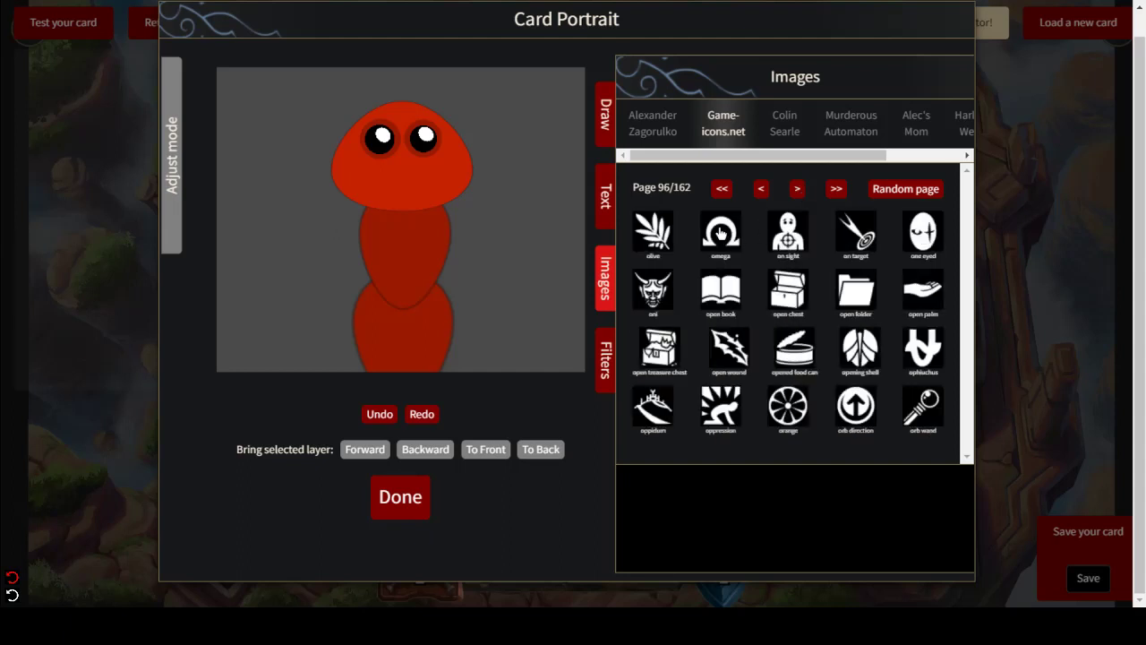
- Add the omega icon to the portrait, turn it upside down, and shrink and flatten it into a smiling mouth below the eyes
left_click_drag(721, 231, 430, 224)
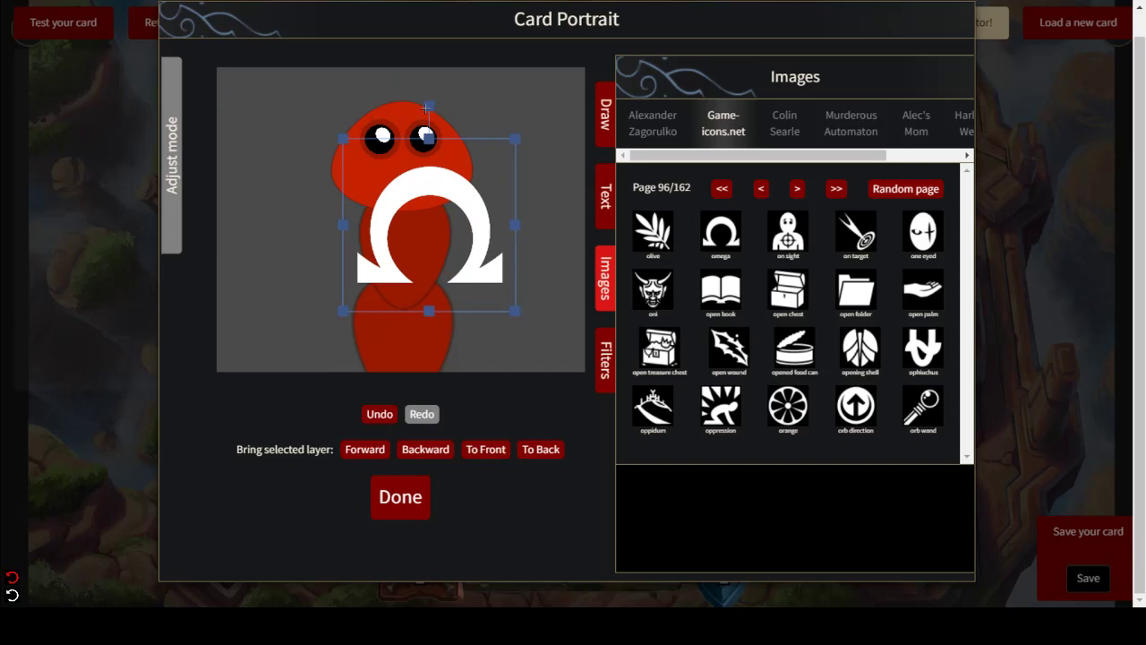
left_click_drag(429, 105, 436, 338)
left_click_drag(508, 137, 427, 183)
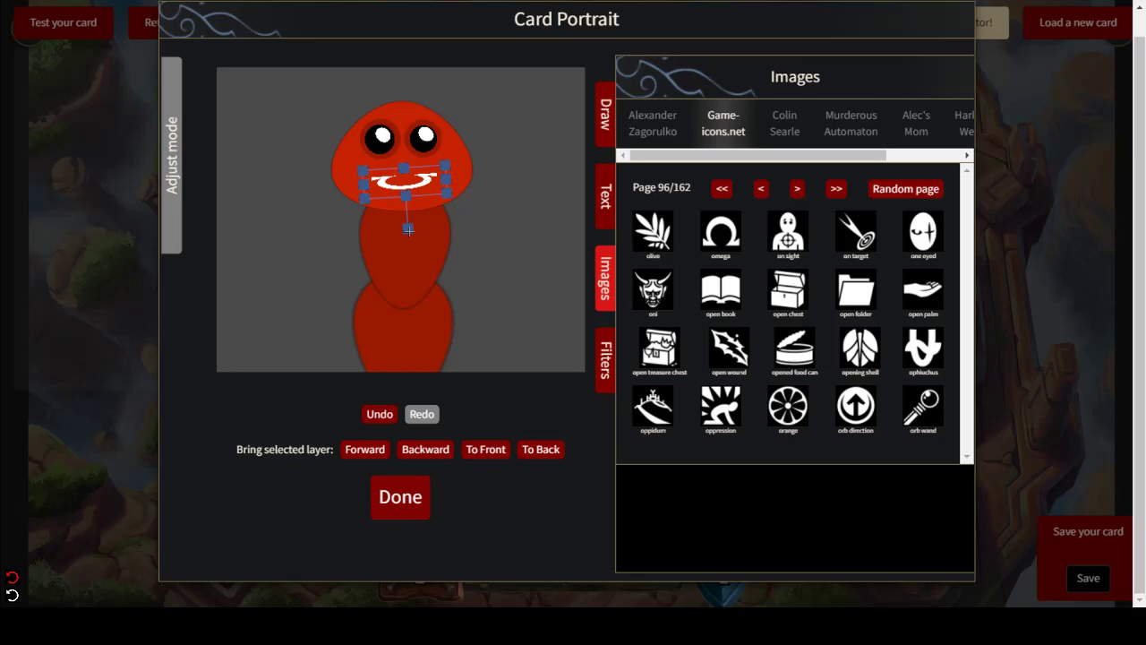
left_click_drag(408, 229, 407, 241)
- Apply a slight Blur to the mouth and colour it black with the Multiply blend color
left_click(606, 361)
left_click(408, 184)
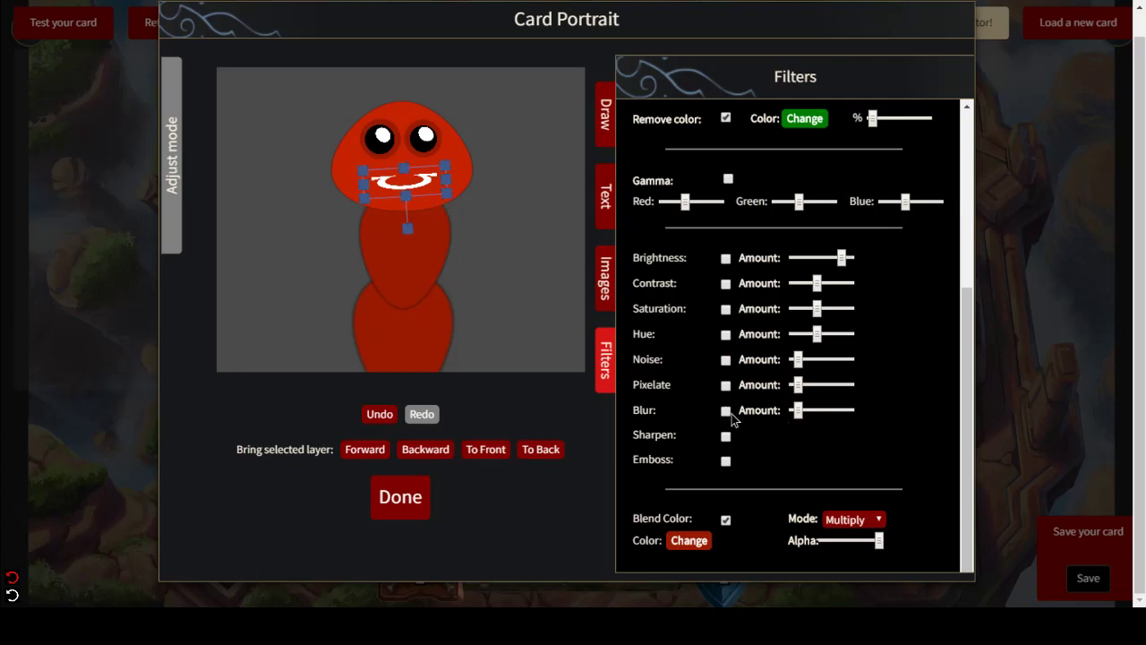
left_click_drag(791, 417, 806, 417)
left_click(703, 539)
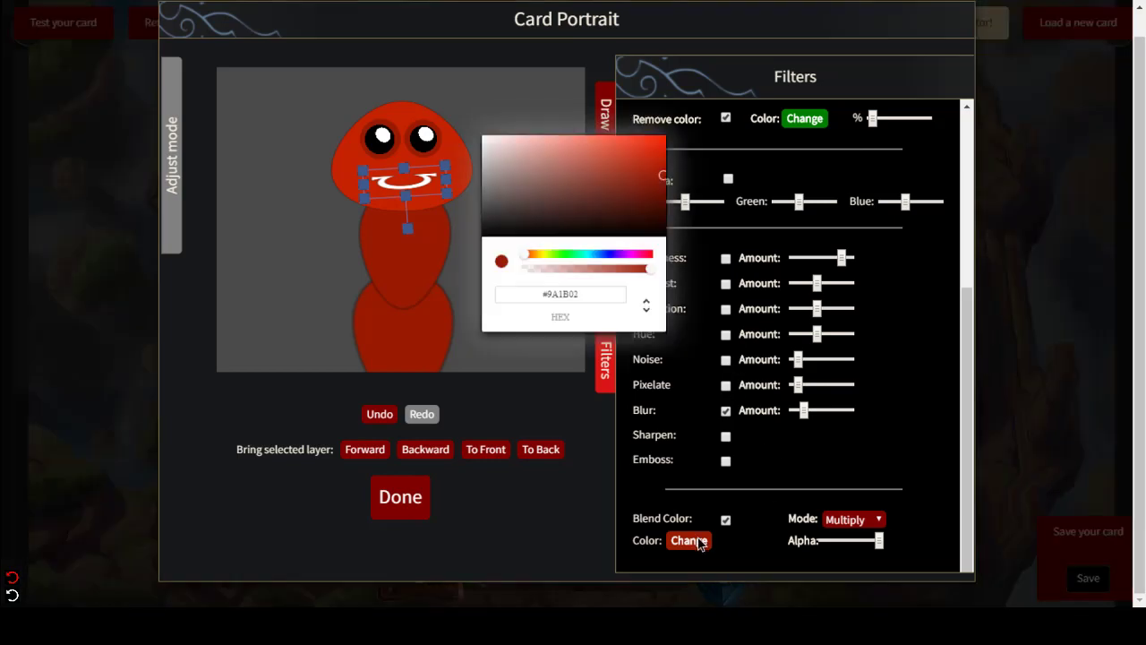
left_click_drag(626, 215, 699, 296)
left_click(759, 418)
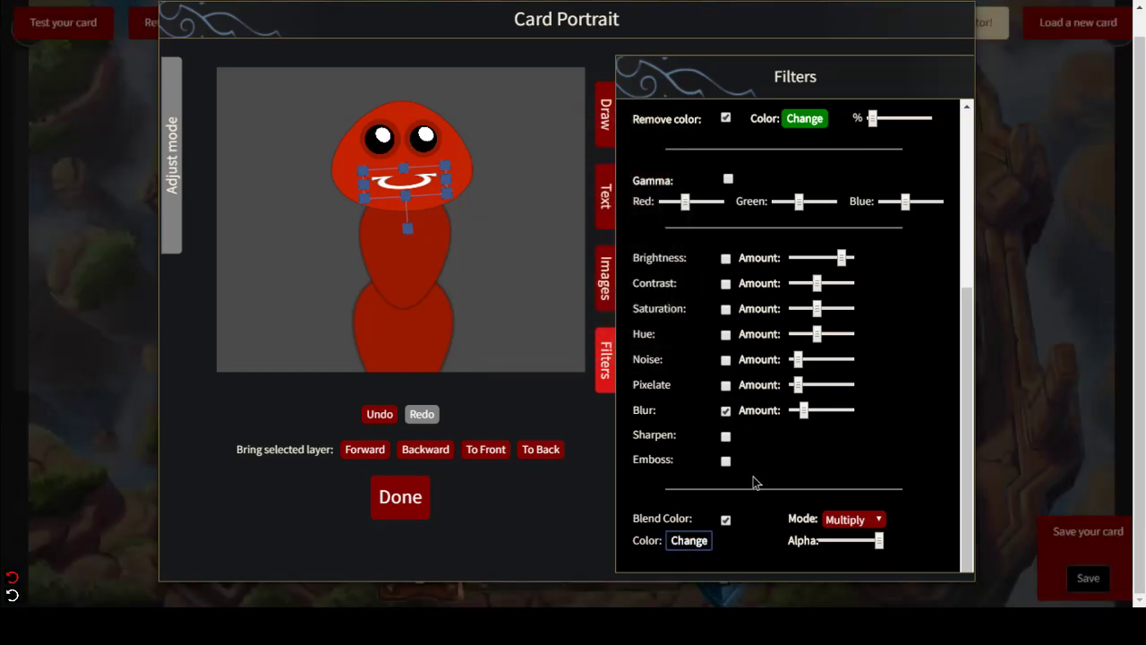
left_click(726, 521)
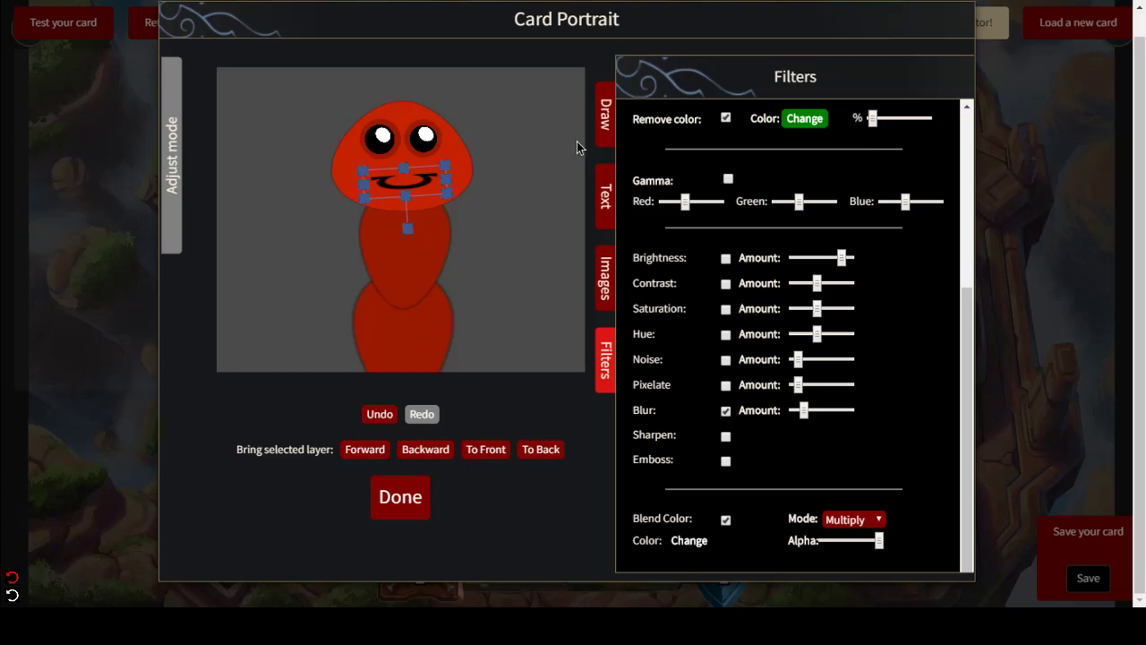
left_click(546, 92)
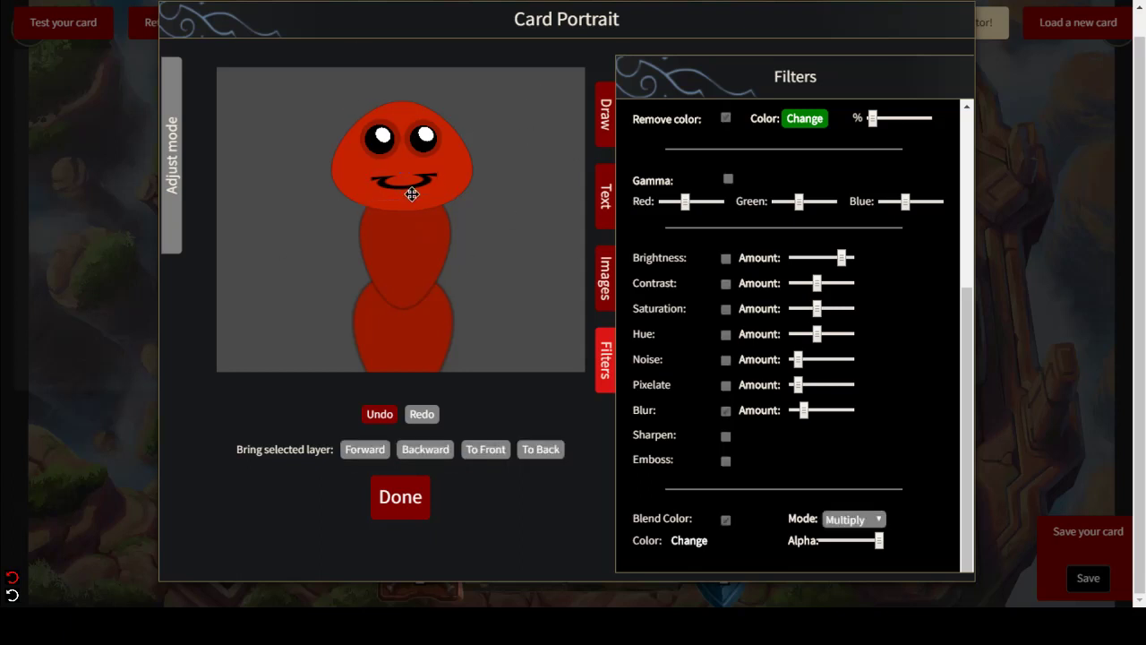
- Look through the Game-icons.net images from page 96 to 100, and skip through distant pages until page 2
left_click(606, 285)
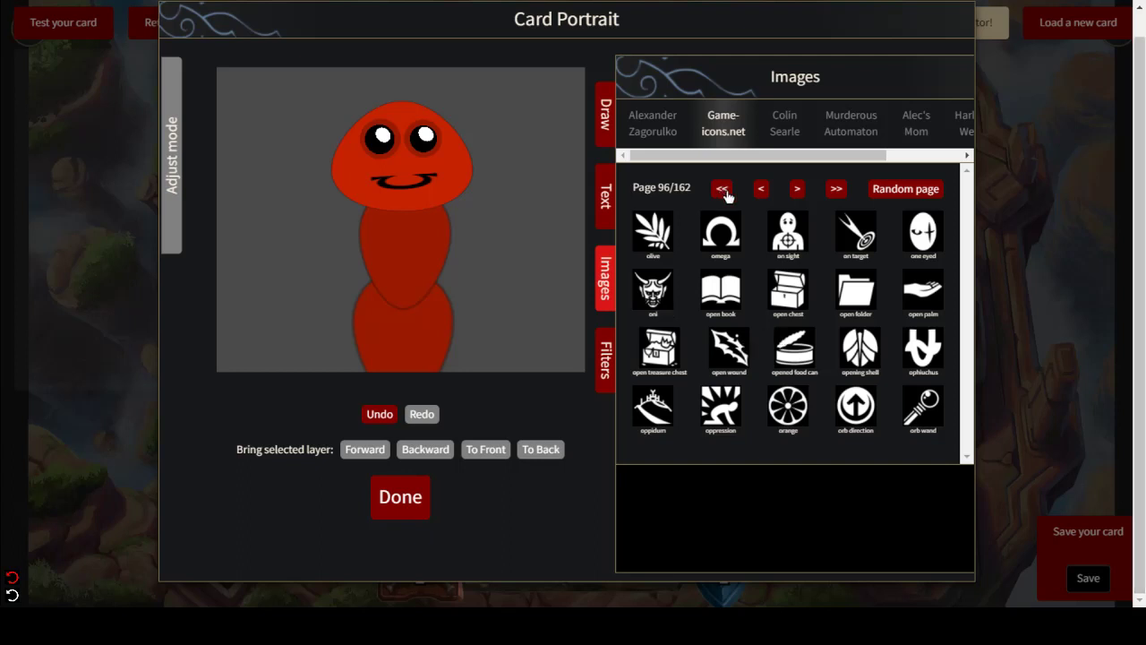
left_click(795, 189)
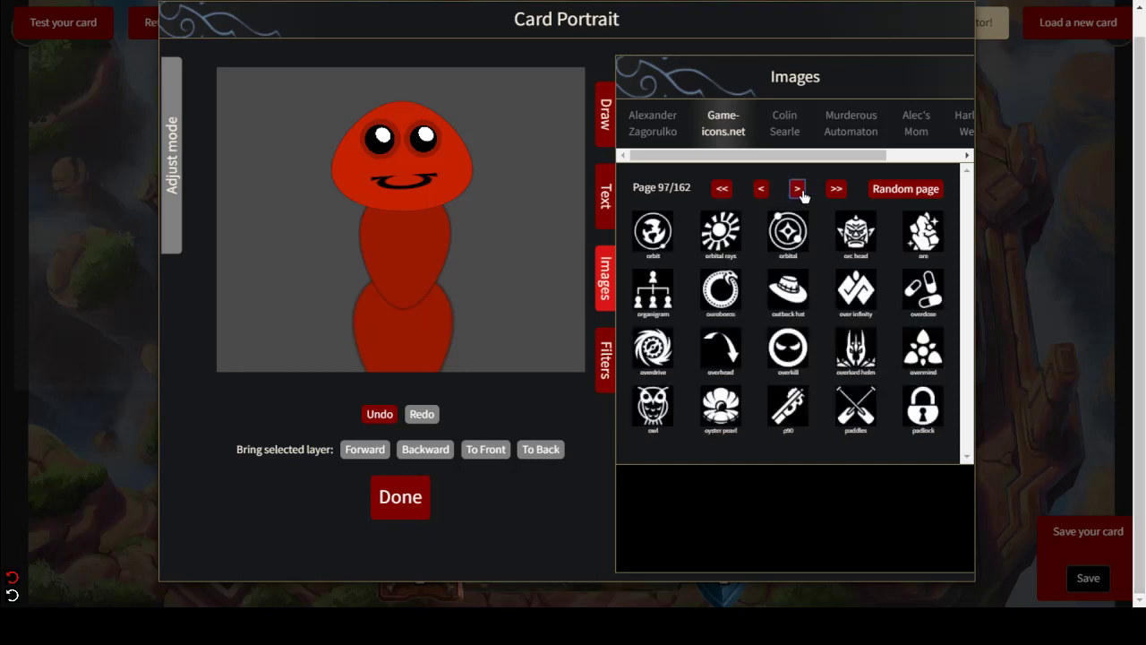
left_click(798, 190)
left_click(799, 190)
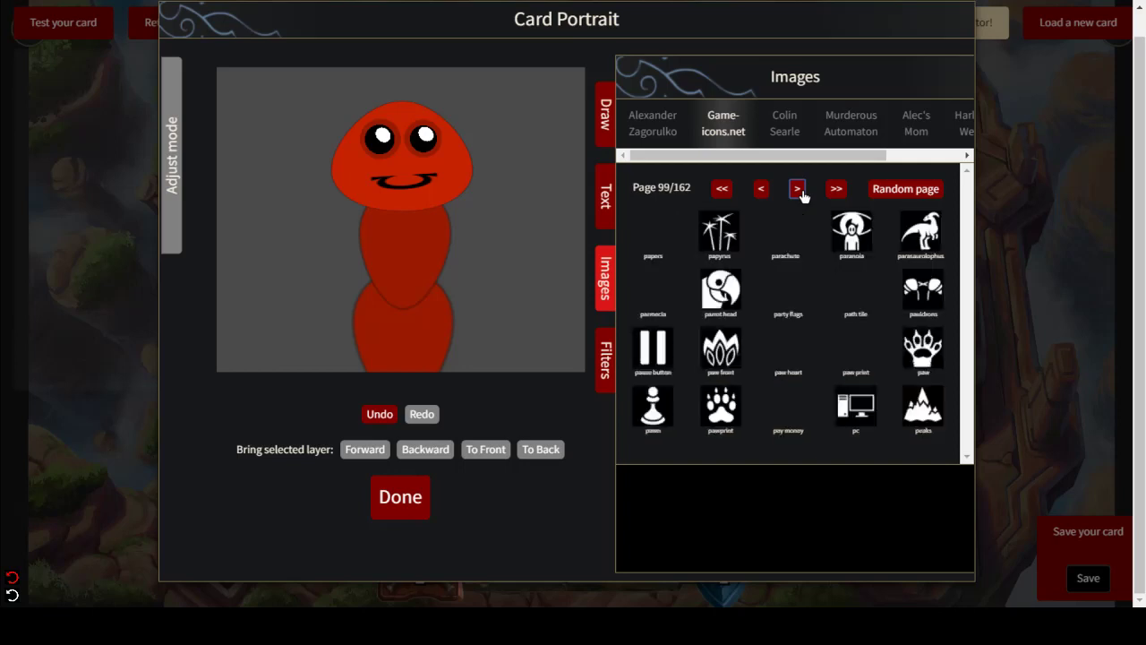
left_click(800, 190)
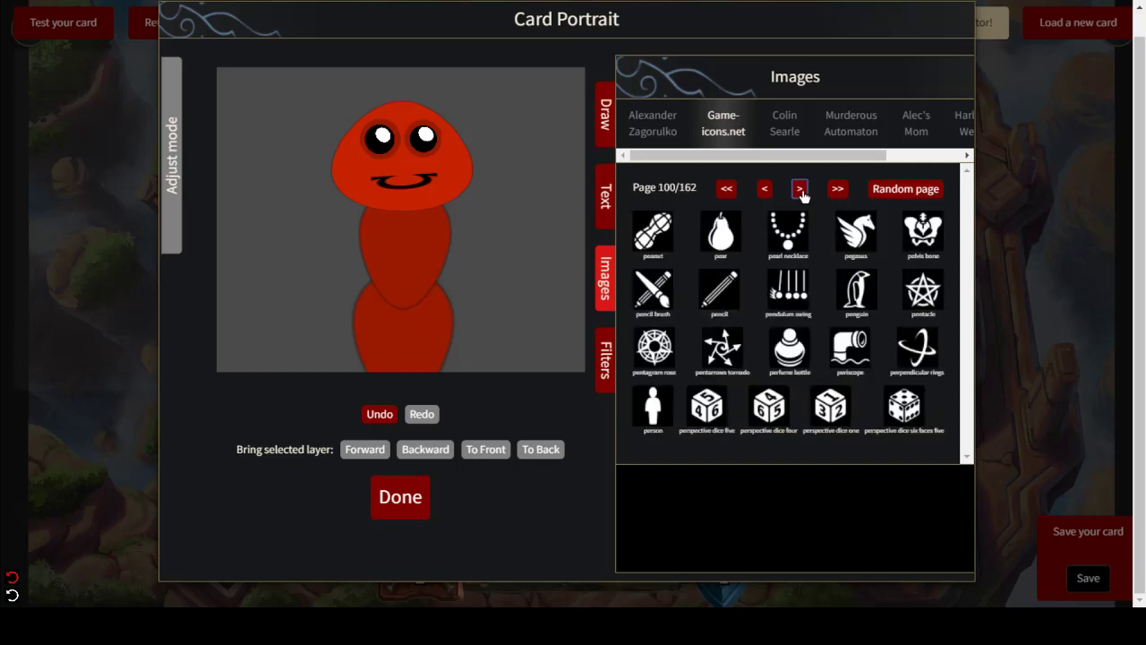
left_click(720, 195)
left_click(720, 195)
left_click(721, 195)
left_click(720, 195)
left_click(719, 194)
left_click(720, 195)
left_click(720, 195)
left_click(720, 195)
left_click(720, 194)
left_click(720, 194)
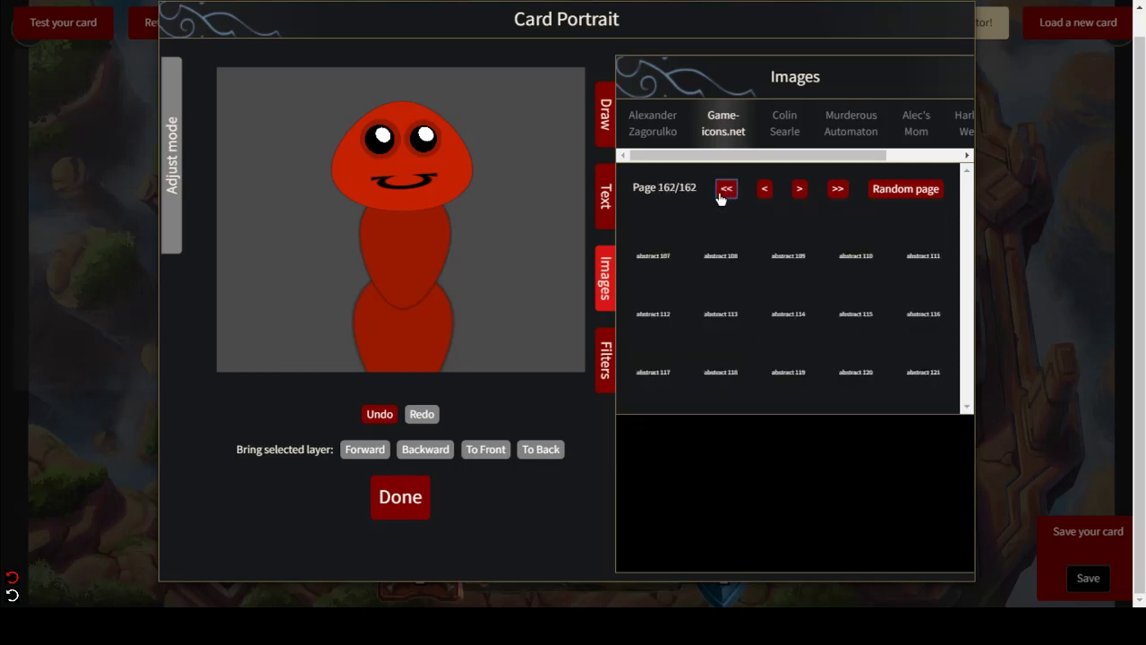
left_click(720, 194)
left_click(720, 194)
left_click(802, 191)
left_click(800, 190)
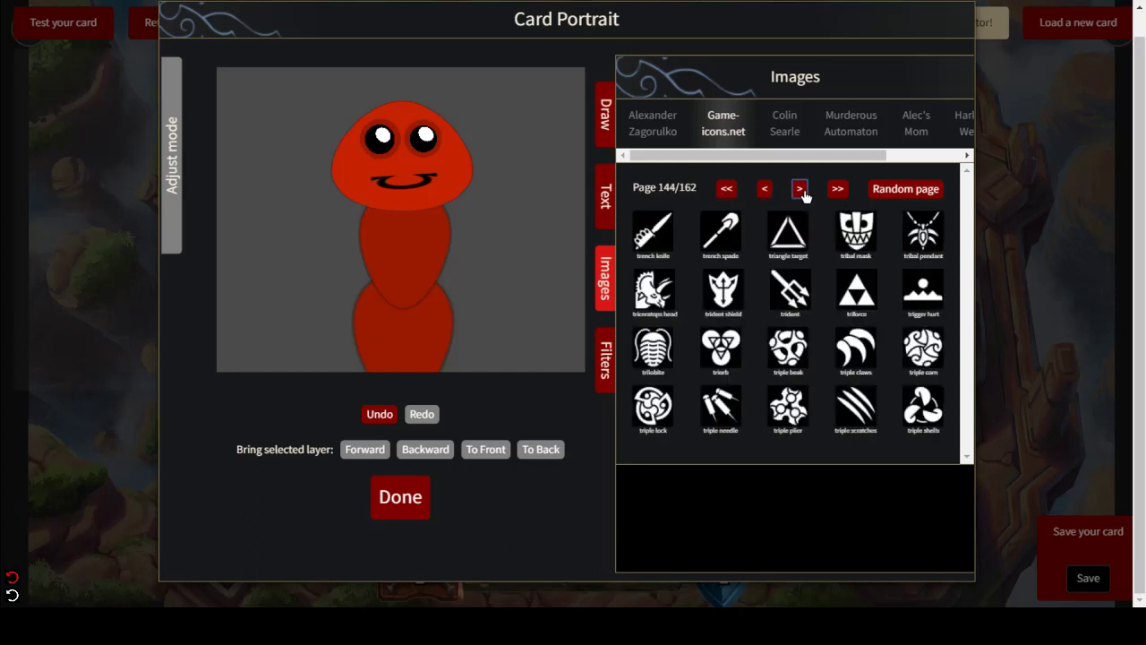
left_click(835, 188)
left_click(834, 188)
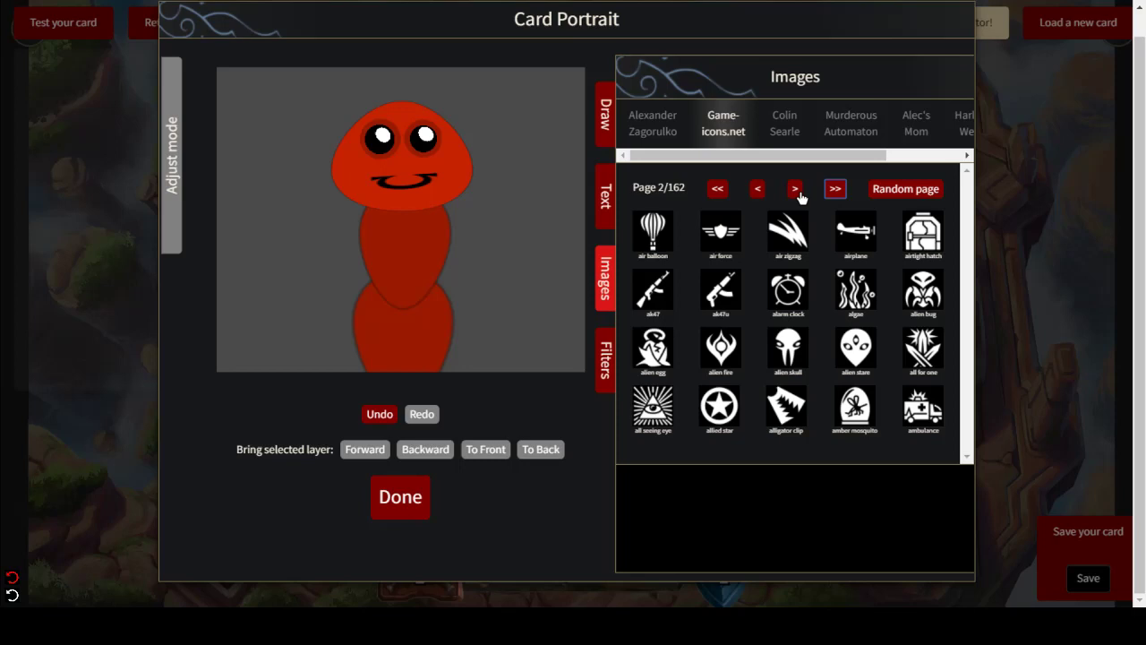
- Examine the Game-icons.net images page by page from page 2 to page 34 for another portrait detail
left_click(796, 190)
left_click(795, 190)
left_click(794, 189)
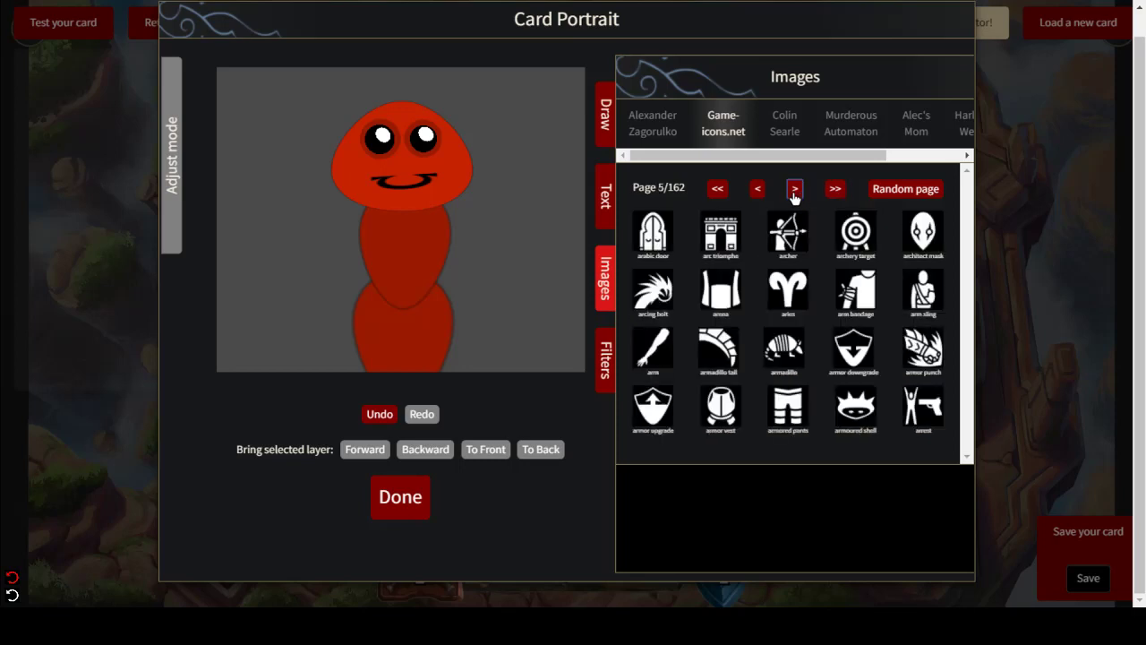
left_click(758, 190)
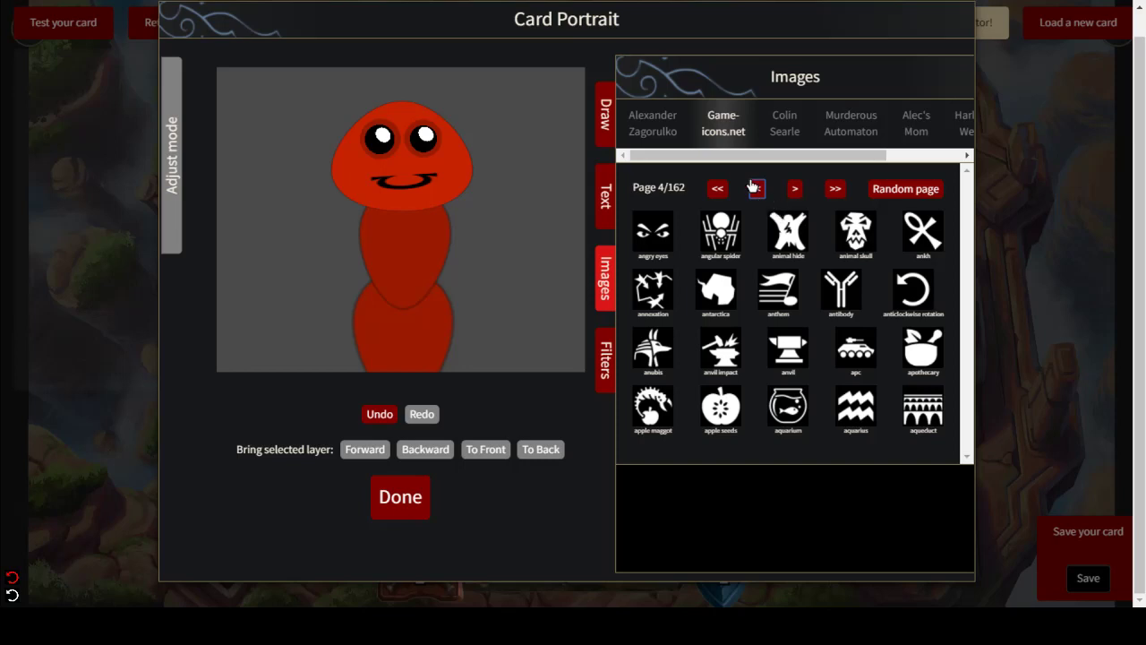
left_click(795, 189)
left_click(795, 189)
left_click(795, 189)
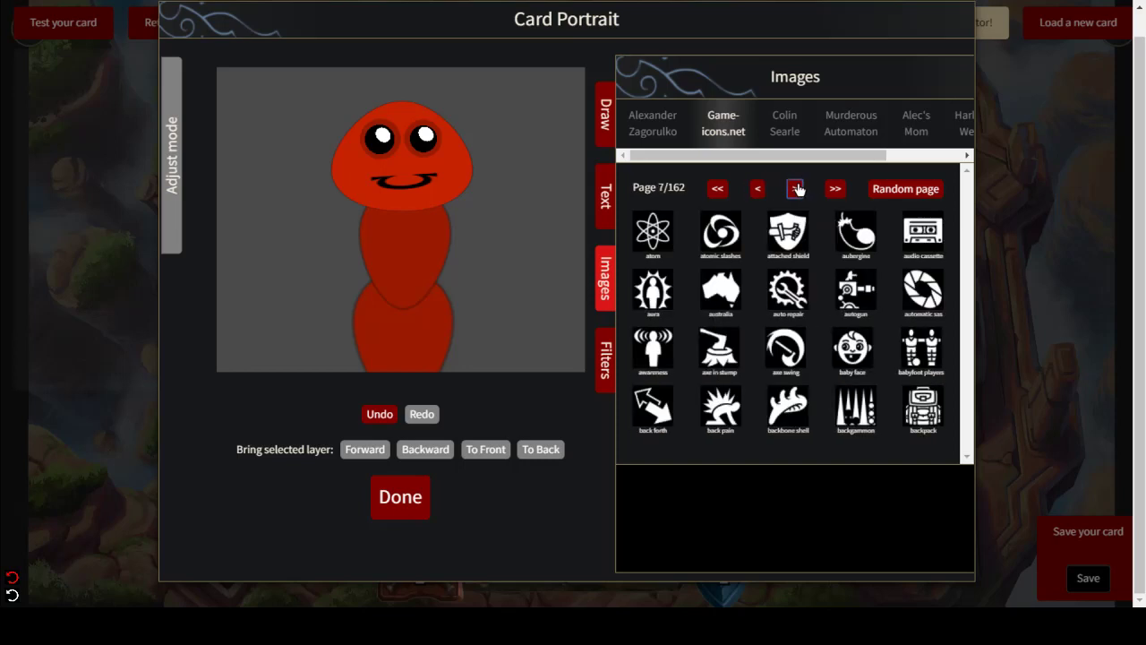
left_click(795, 189)
left_click(796, 189)
left_click(797, 189)
left_click(797, 189)
left_click(797, 189)
left_click(796, 189)
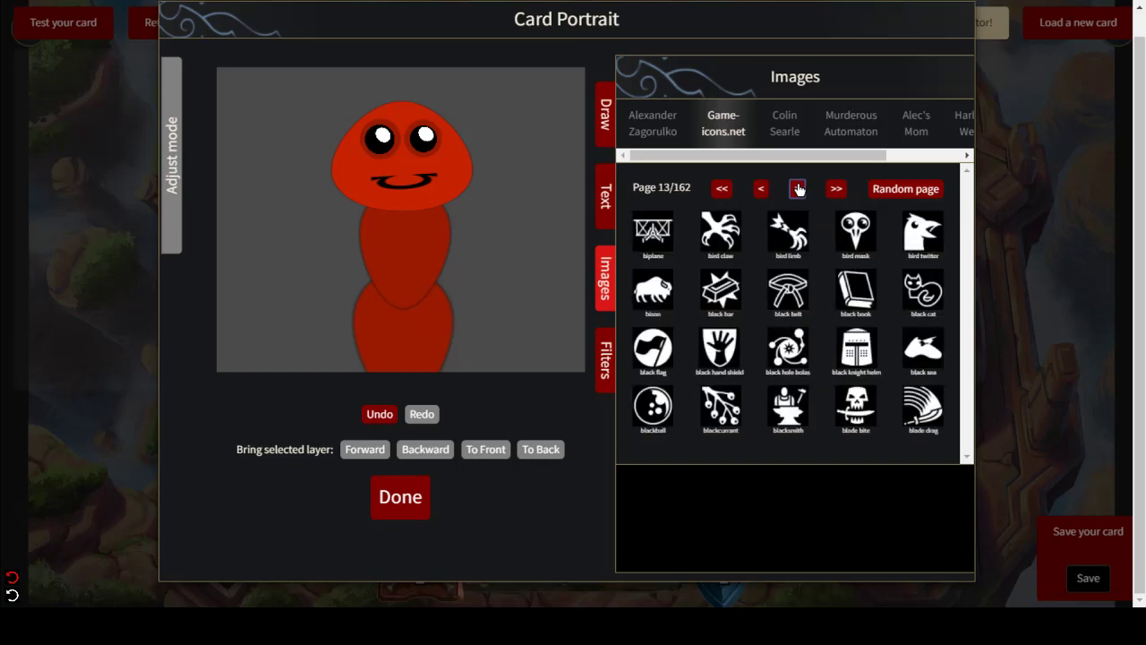
left_click(797, 189)
left_click(797, 189)
left_click(797, 189)
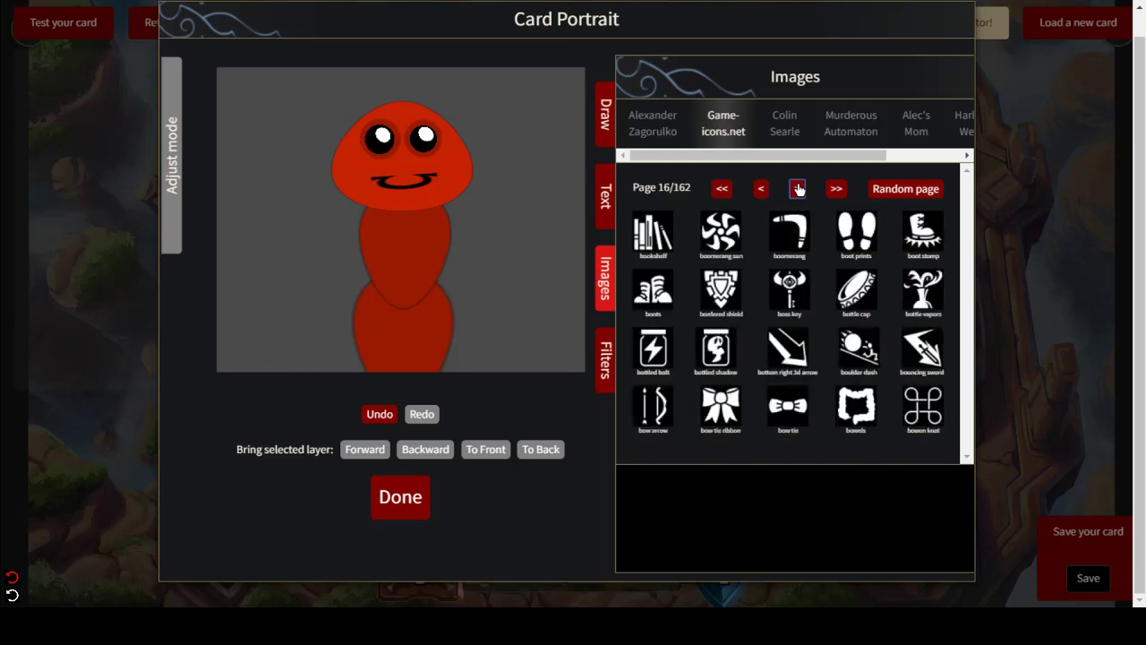
left_click(797, 189)
left_click(797, 189)
left_click(797, 188)
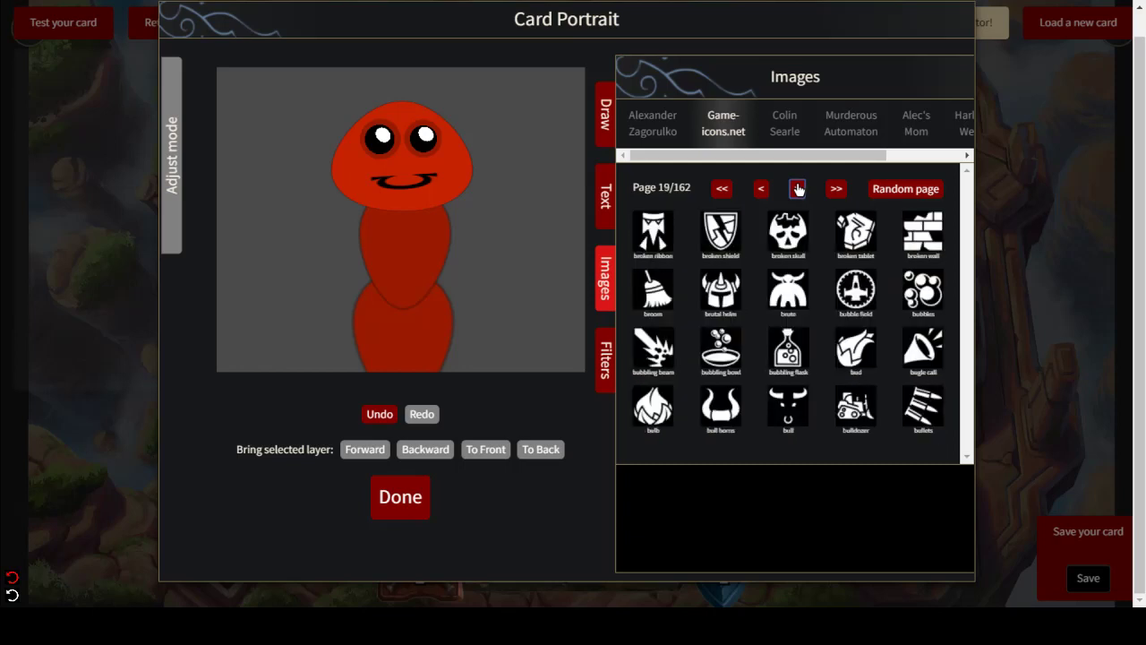
left_click(796, 189)
left_click(797, 189)
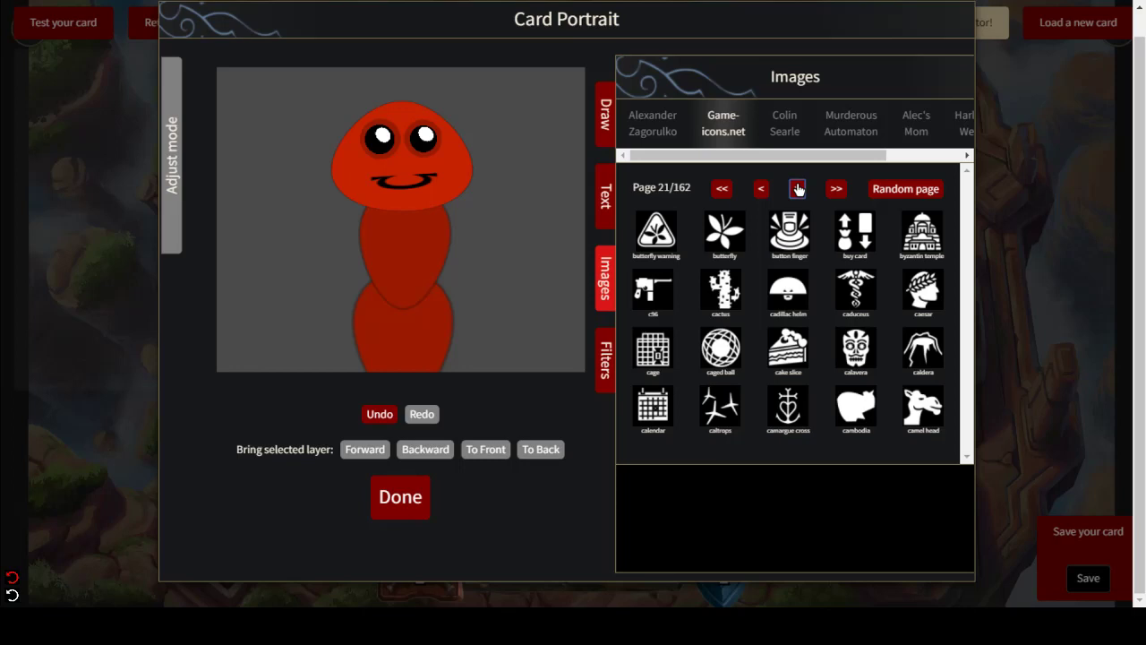
left_click(797, 189)
left_click(797, 189)
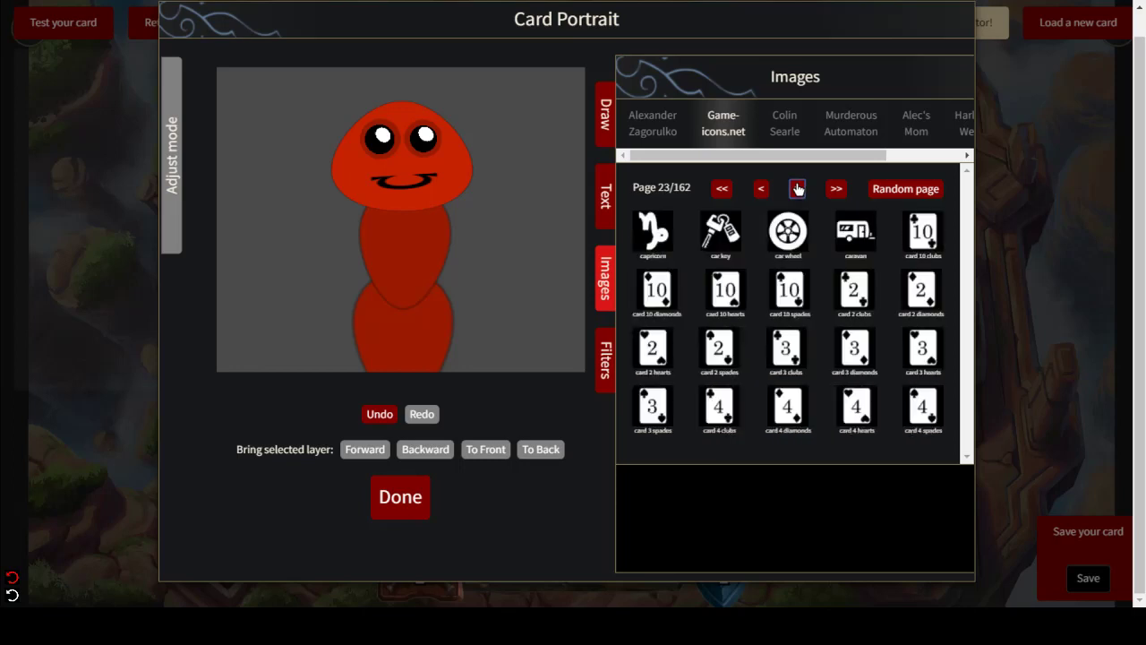
left_click(797, 189)
left_click(797, 189)
left_click(797, 189)
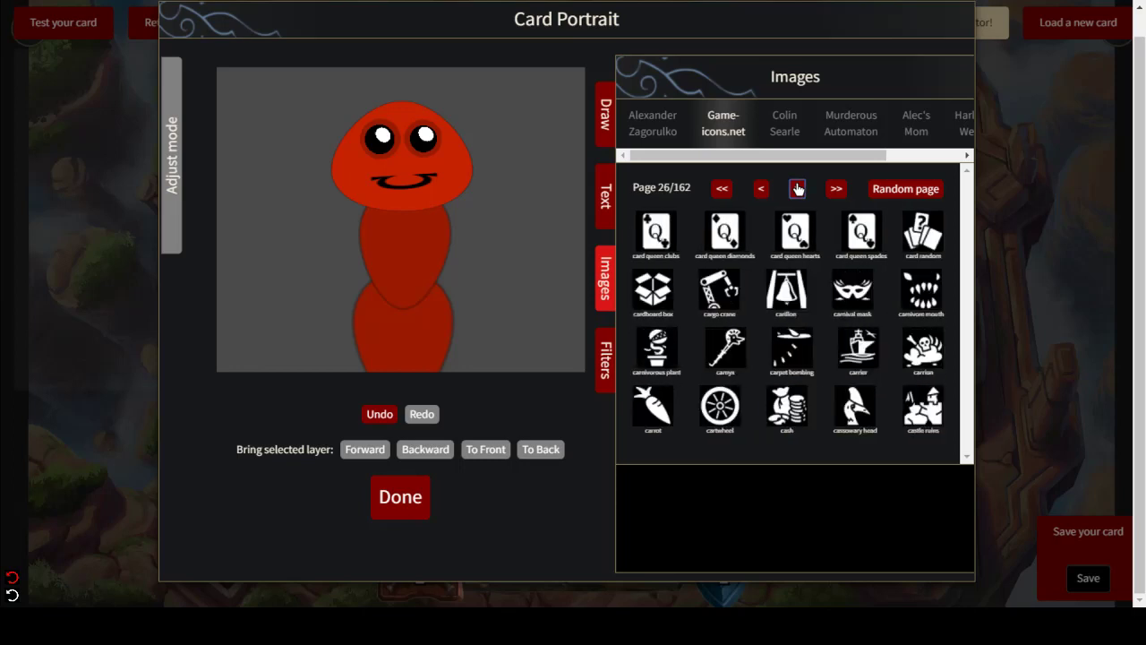
left_click(796, 189)
left_click(797, 189)
left_click(797, 189)
left_click(797, 189)
left_click(796, 189)
left_click(796, 189)
left_click(797, 189)
left_click(796, 189)
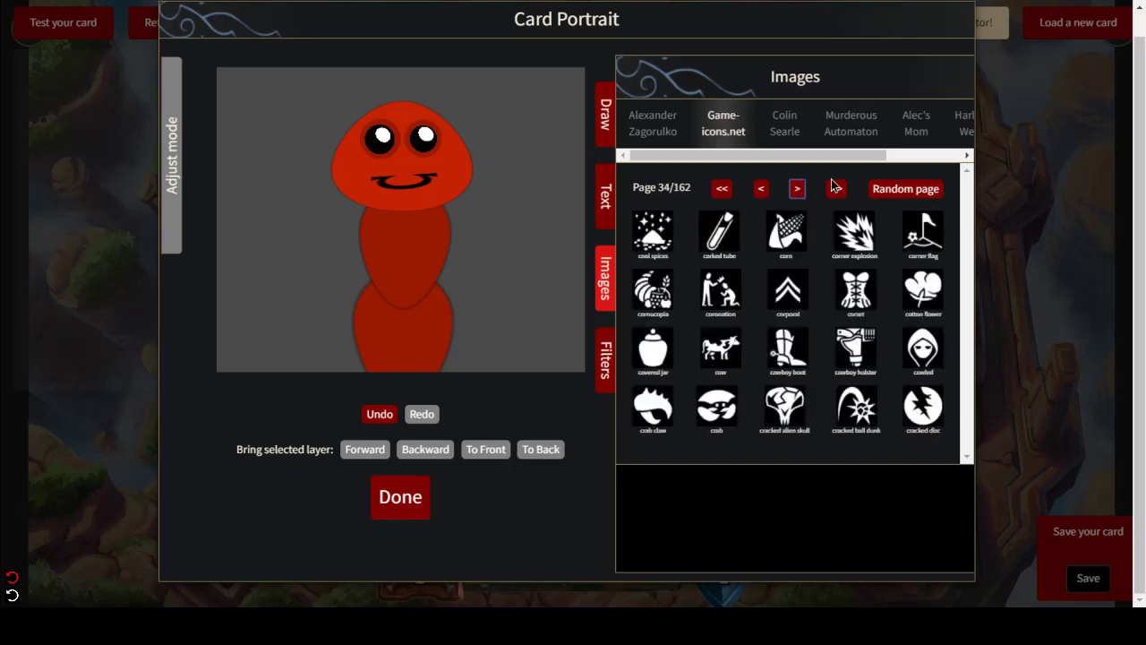
- Add the long antennae bug icon from page 84 of the Game-icons.net images and fit it over the figure's head
left_click(836, 189)
left_click(835, 189)
left_click(835, 189)
left_click(836, 191)
left_click(836, 191)
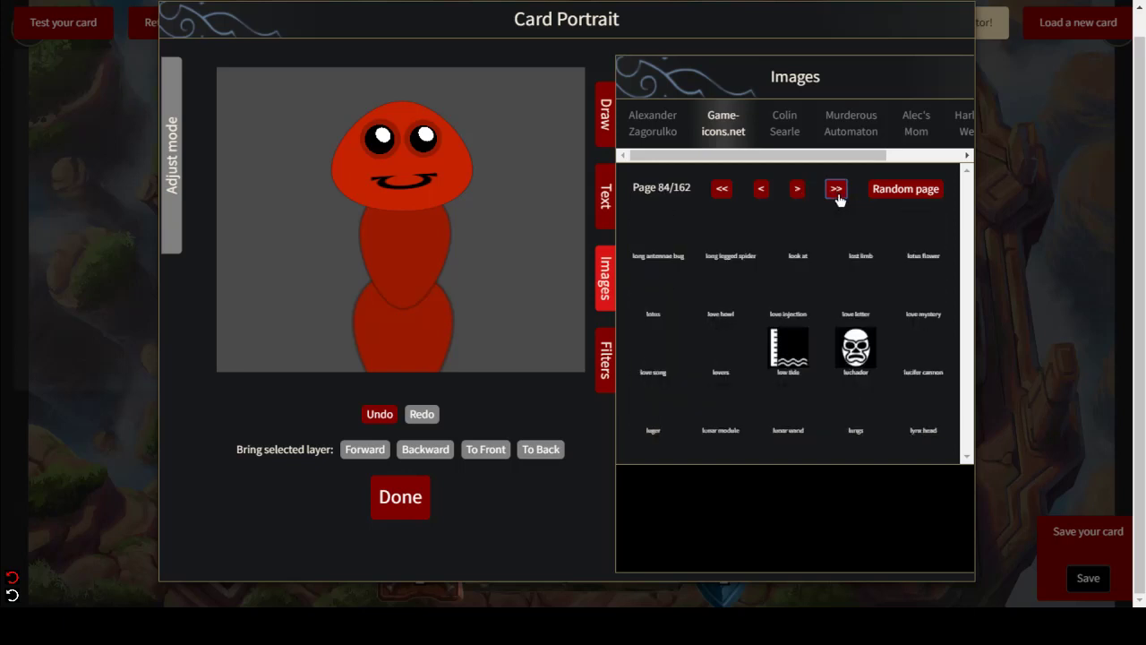
left_click(837, 196)
left_click(723, 191)
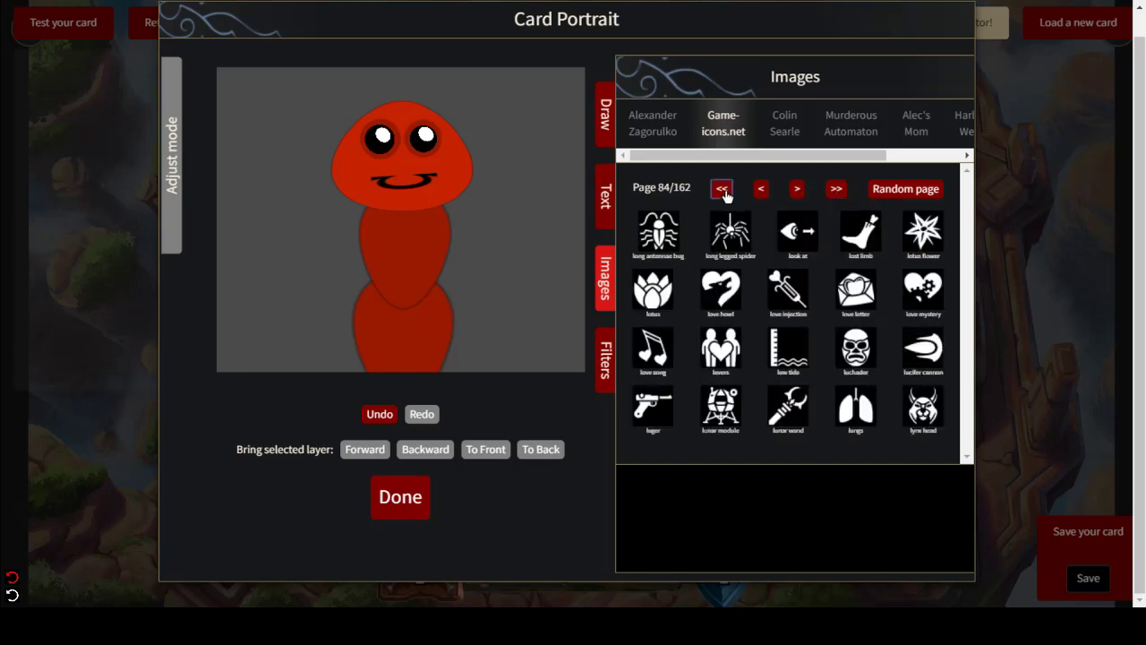
left_click(663, 231)
left_click_drag(337, 209, 434, 247)
left_click_drag(390, 217, 428, 184)
- Colour the bug icon black with the Multiply blend color and send it behind the figure so only its antennae show
left_click(606, 367)
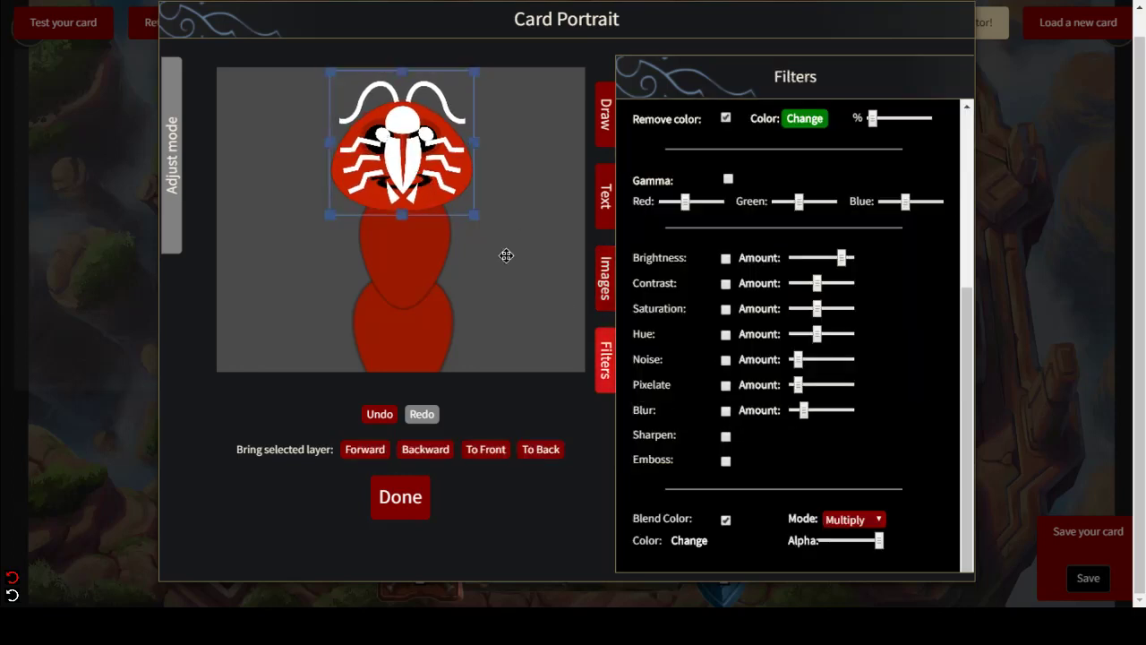
left_click(725, 521)
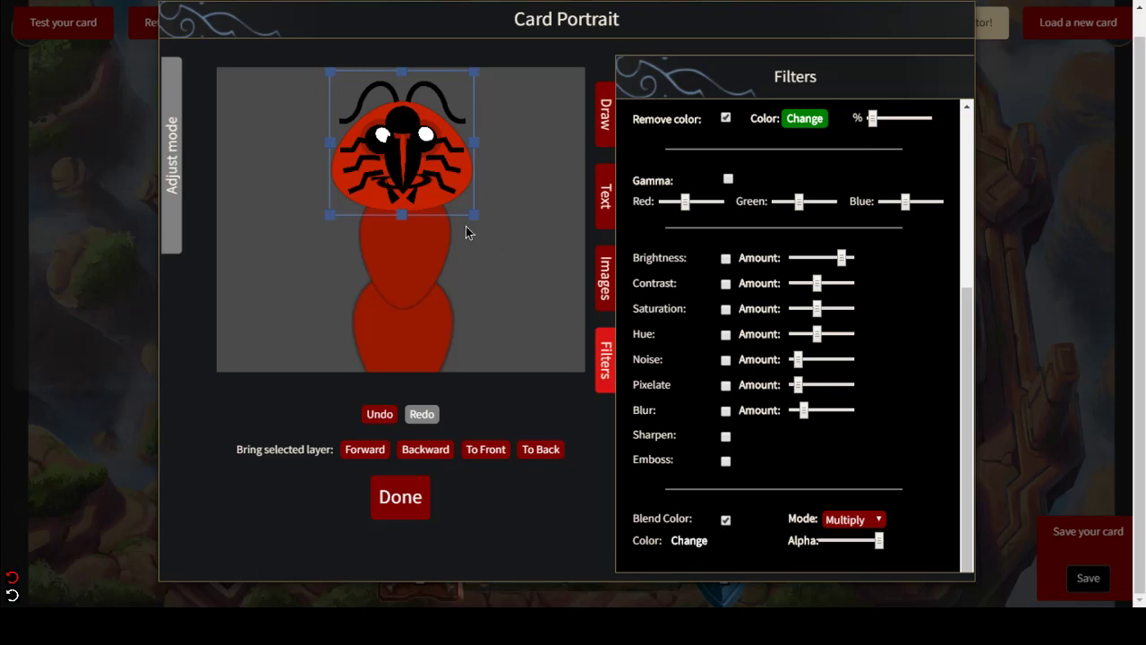
left_click(553, 450)
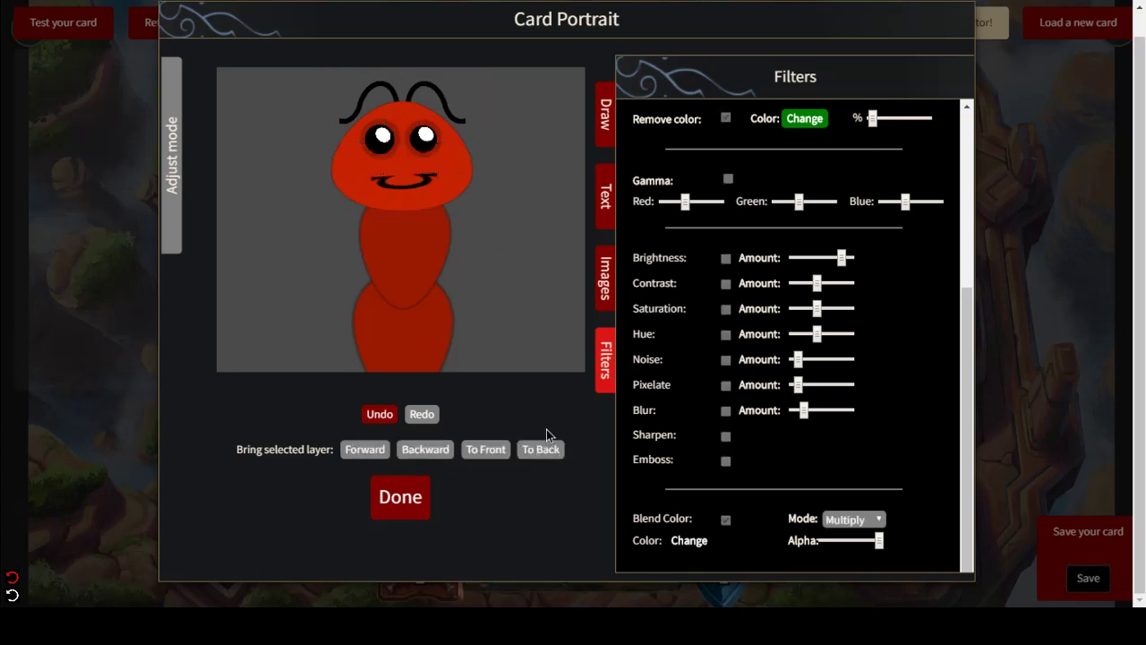
key("ctrl+z")
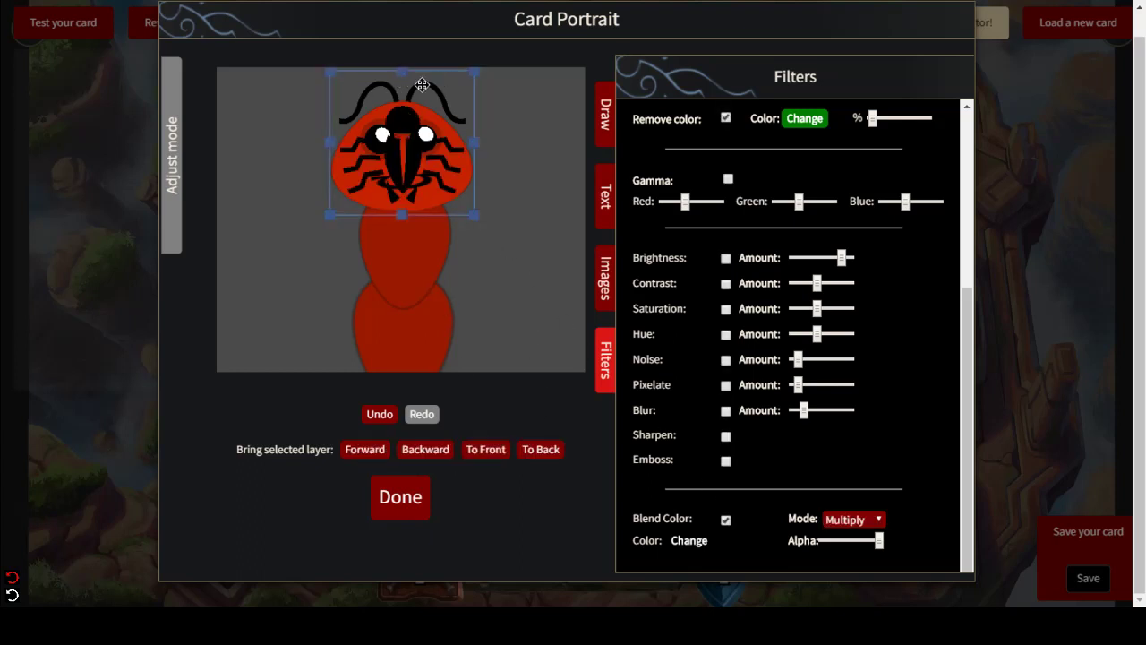
left_click(548, 450)
- Select the bug icon behind the head and delete it from the portrait
left_click(415, 97)
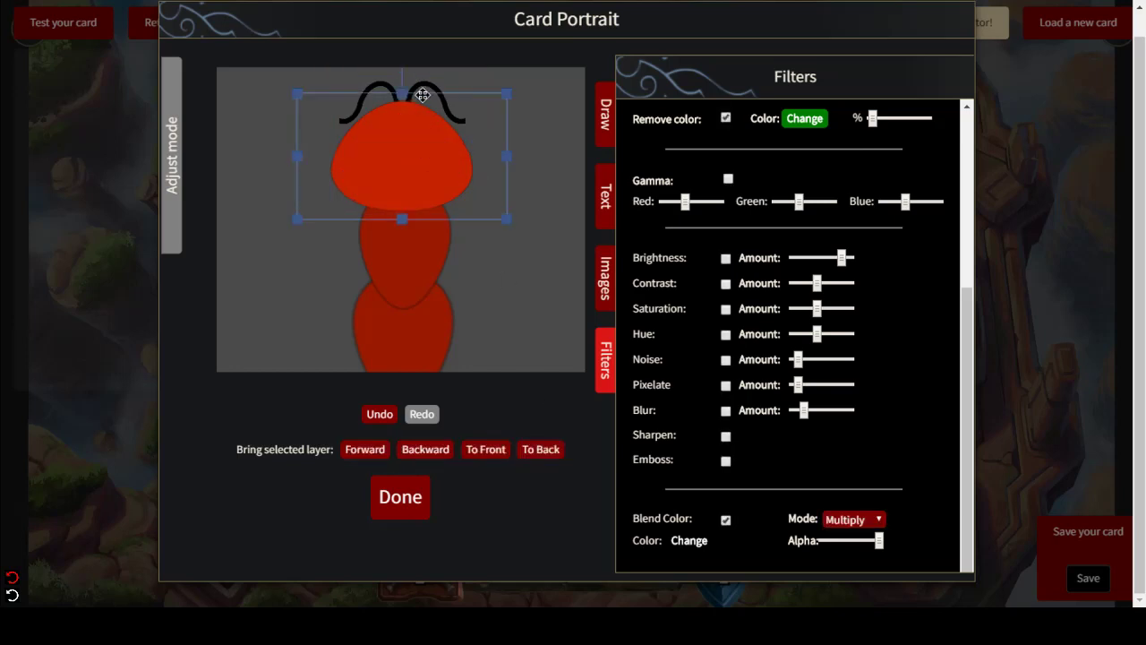
left_click(486, 77)
left_click(423, 92)
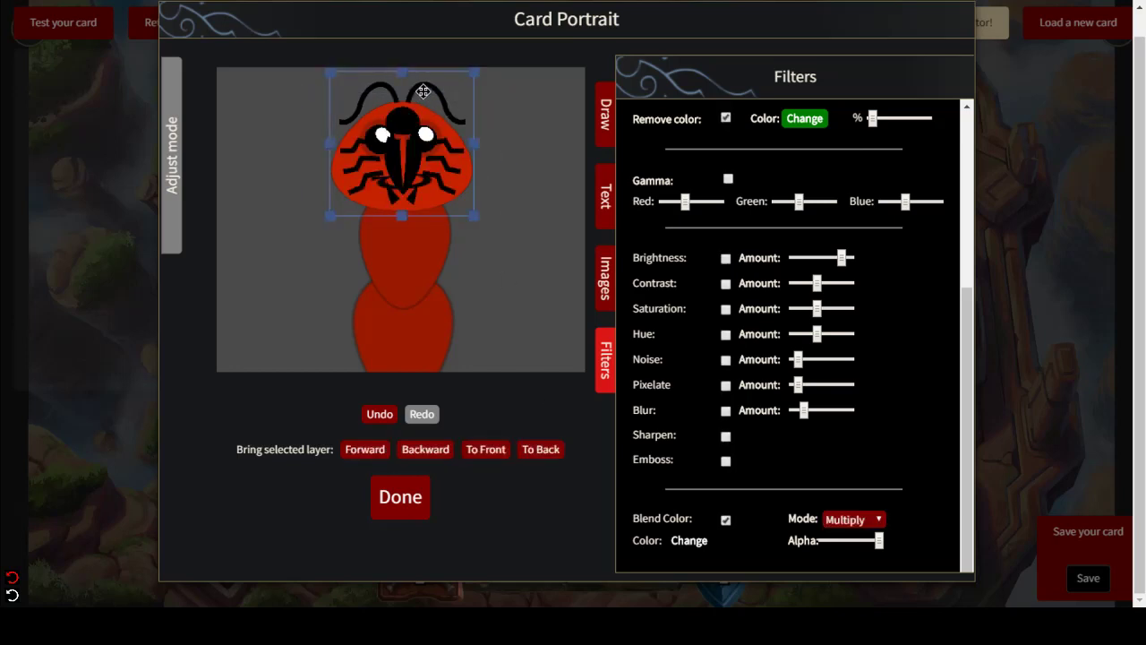
key("Delete")
- Add the private chevron icon from page 106 of the Game-icons.net images and rotate it into an antenna on the head's right side
left_click(606, 278)
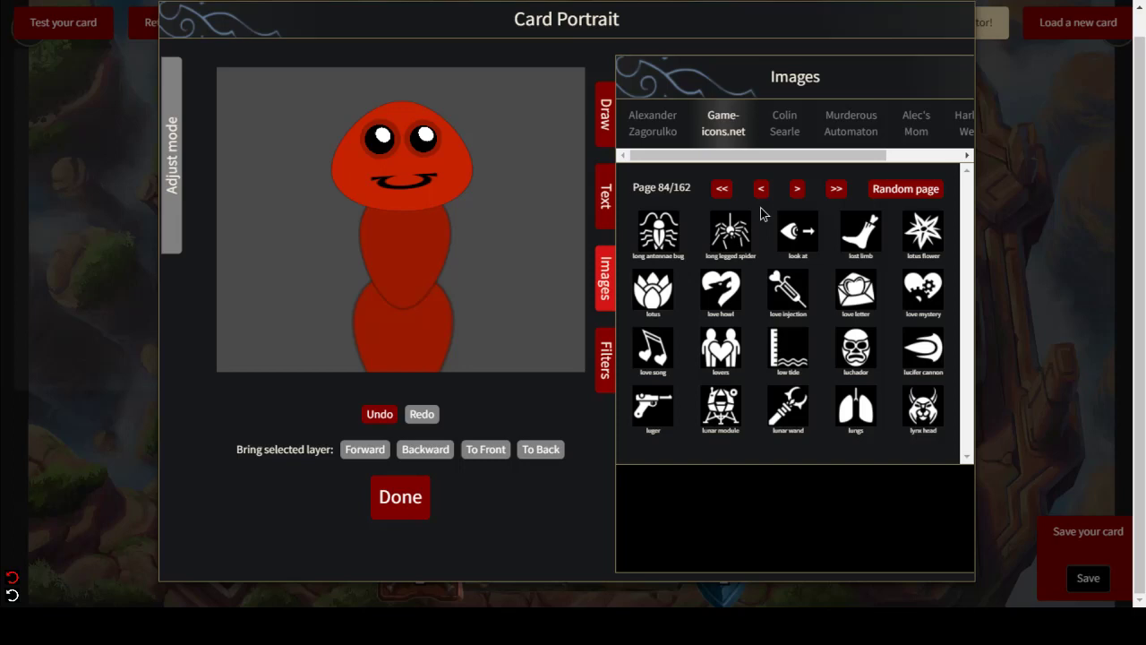
left_click(835, 189)
left_click(836, 189)
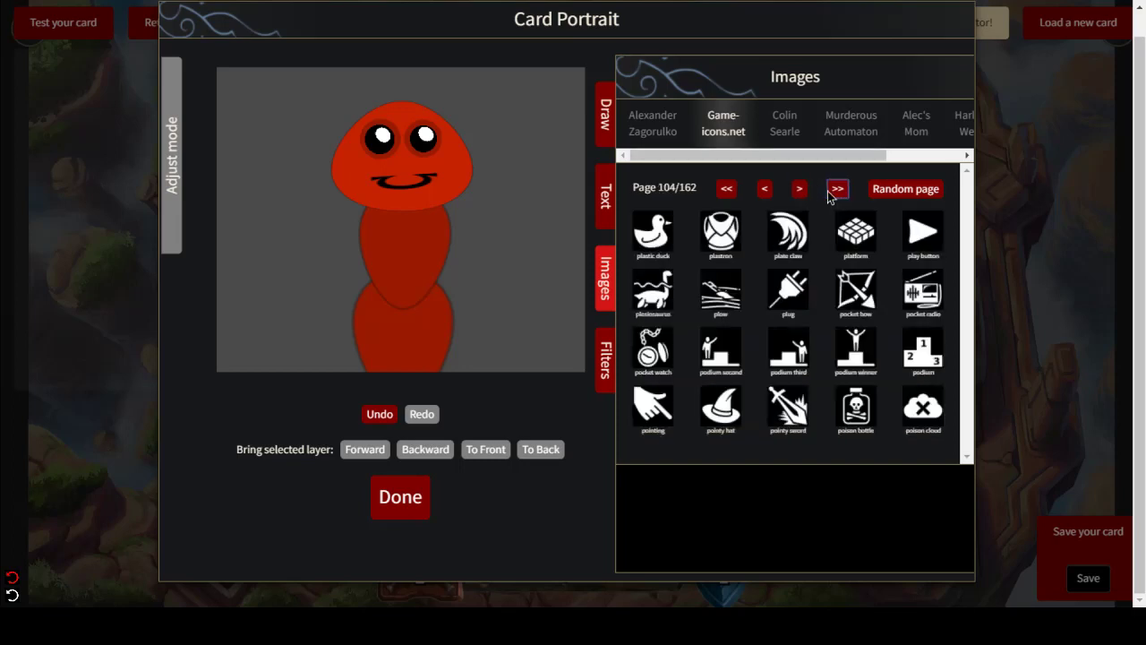
left_click(801, 189)
left_click(799, 189)
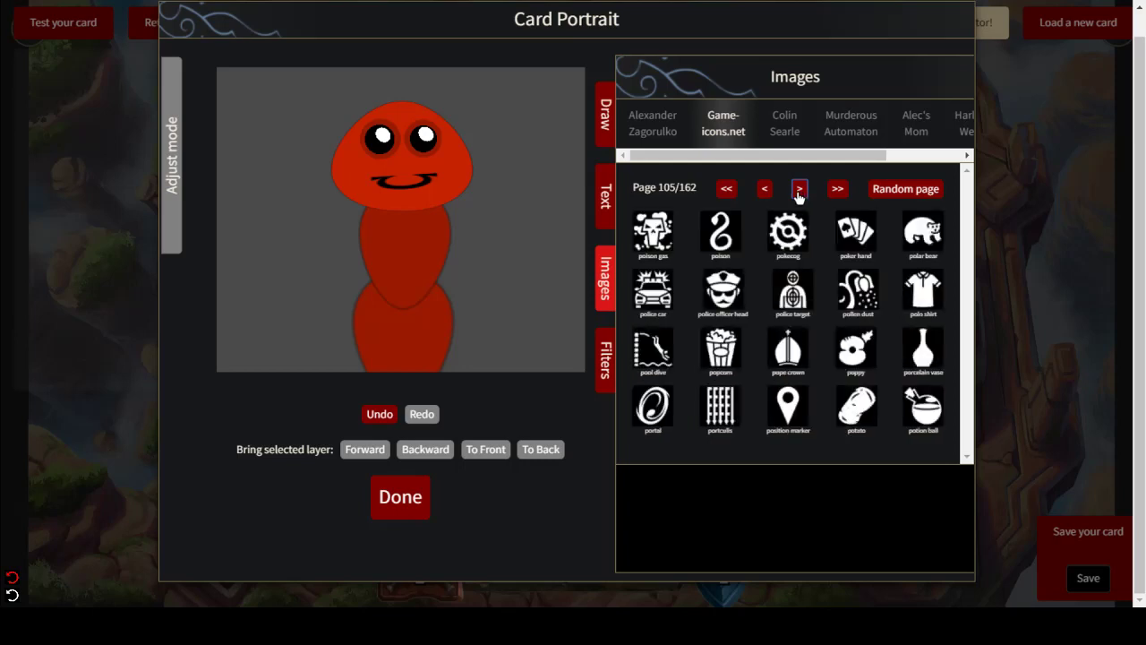
left_click(840, 428)
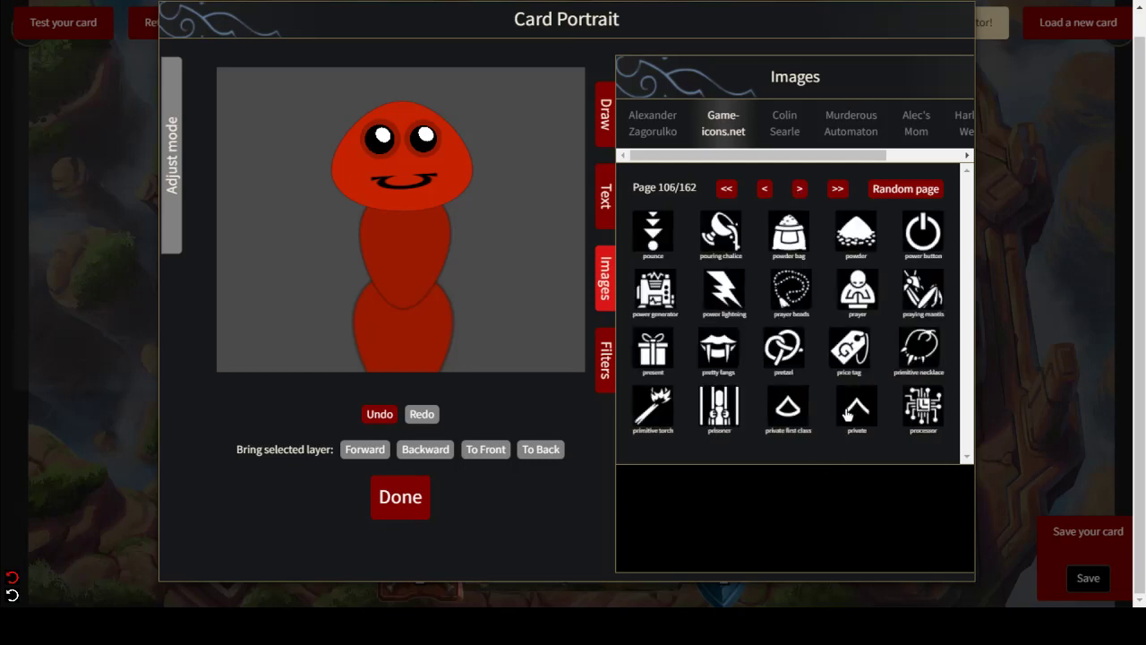
left_click_drag(379, 187, 549, 228)
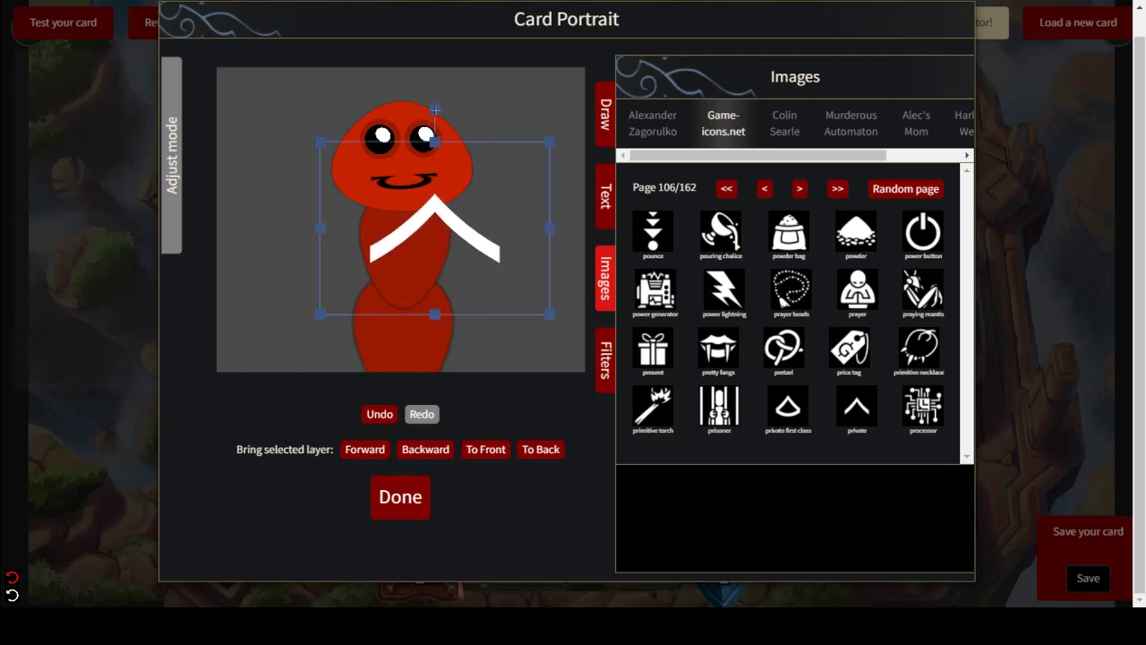
left_click_drag(437, 111, 447, 203)
left_click_drag(455, 289, 487, 95)
- Colour the antenna dark red (#830D0D) with the Multiply blend color and send it behind the head
left_click(607, 385)
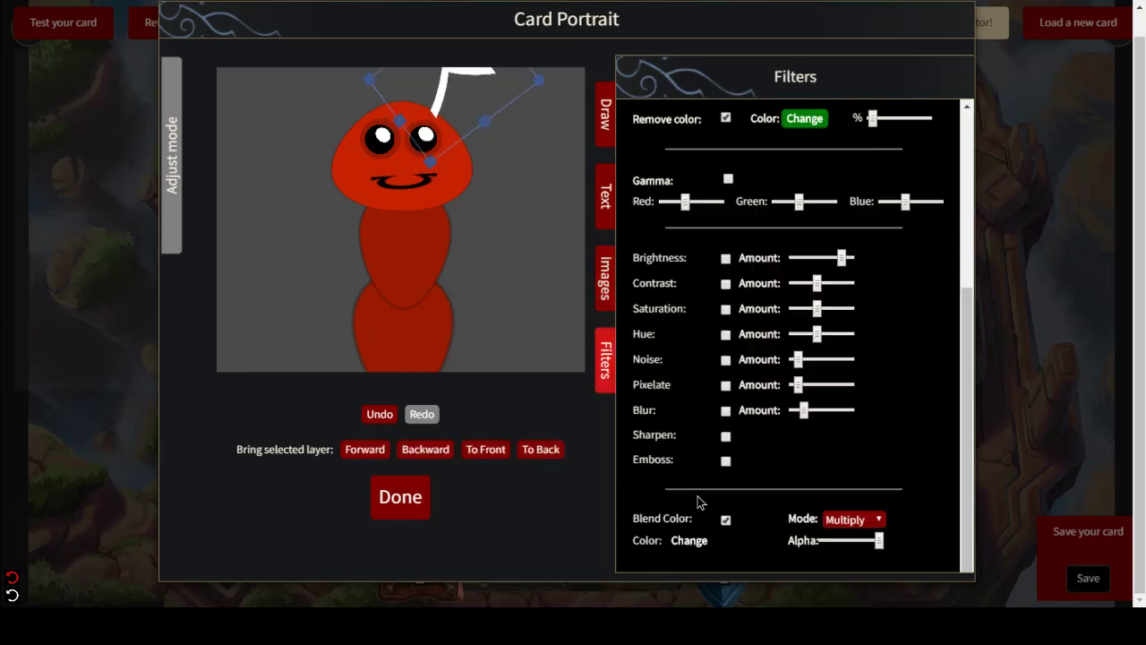
left_click(726, 522)
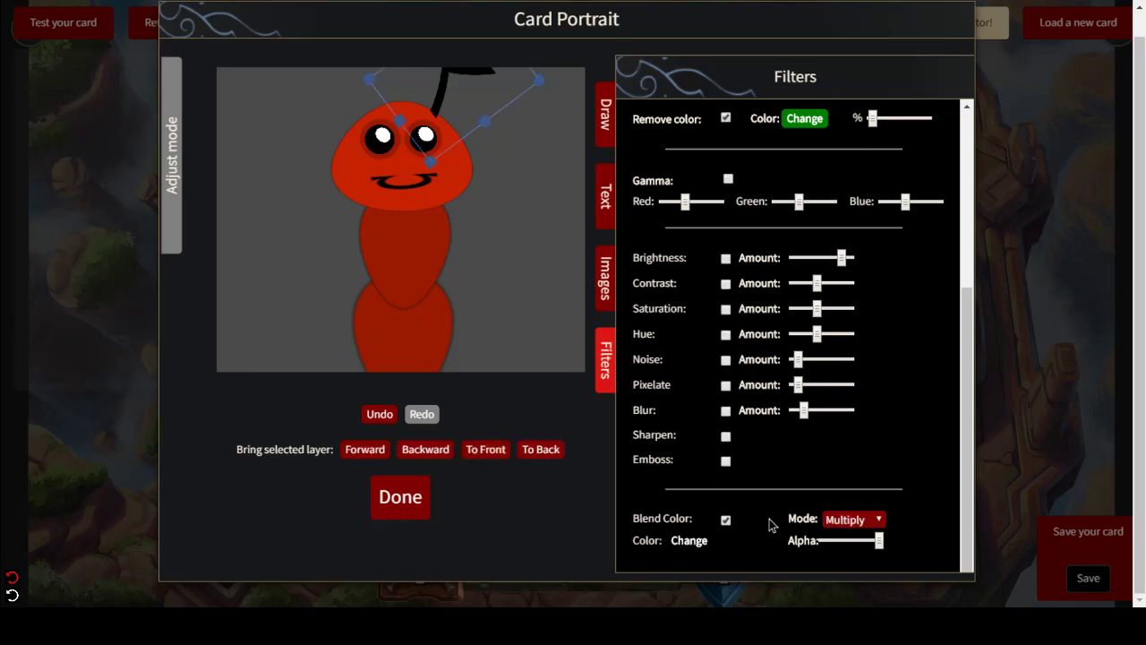
left_click(690, 540)
left_click(653, 192)
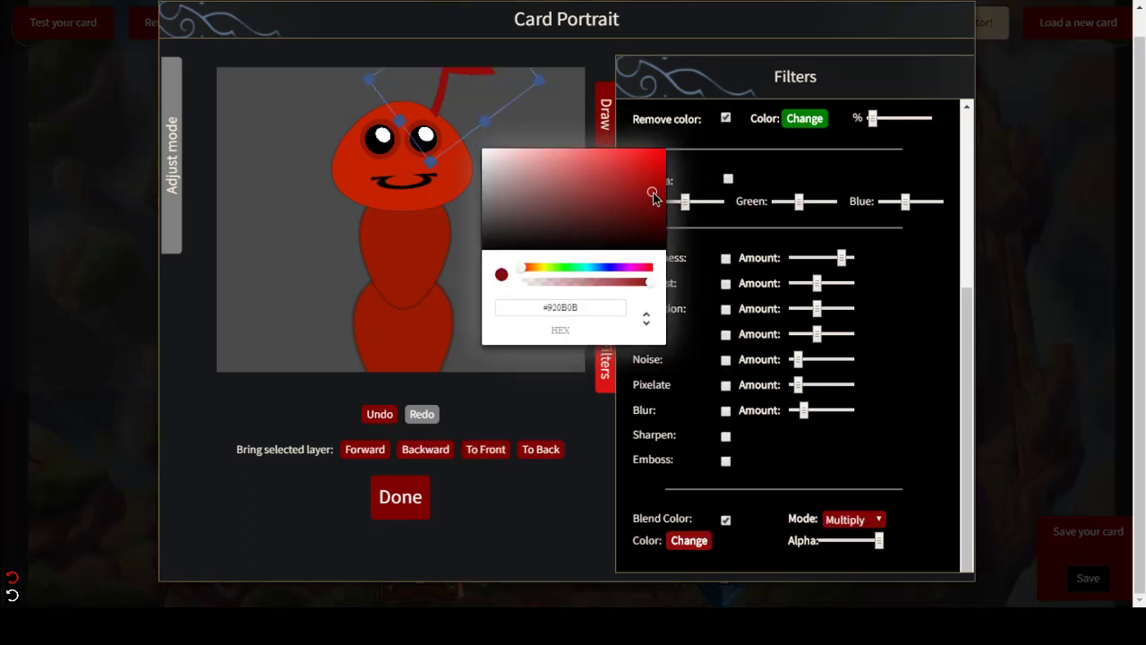
left_click_drag(653, 192, 647, 199)
left_click(772, 480)
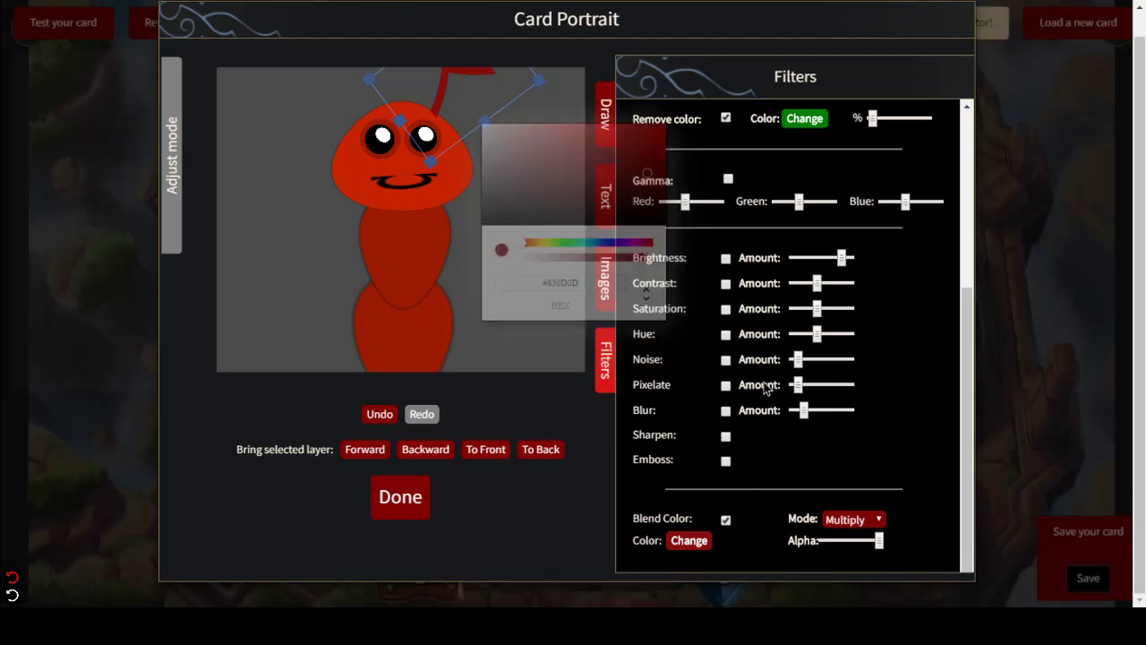
left_click(532, 457)
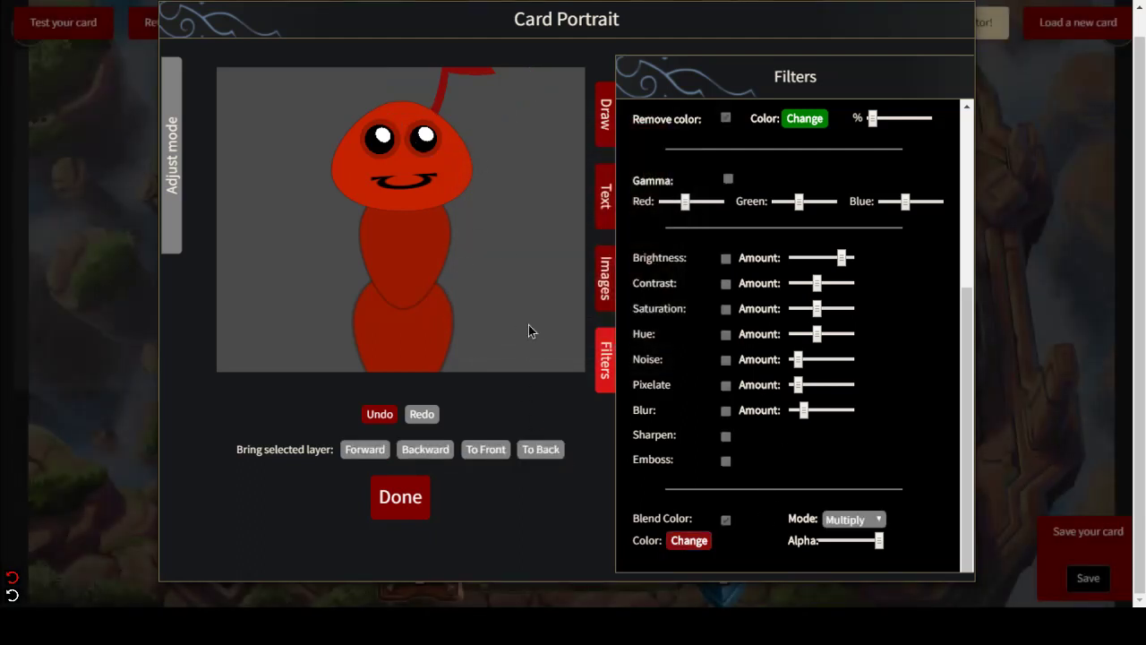
- Add a second private chevron icon to the portrait and shrink it for the other antenna
left_click(610, 295)
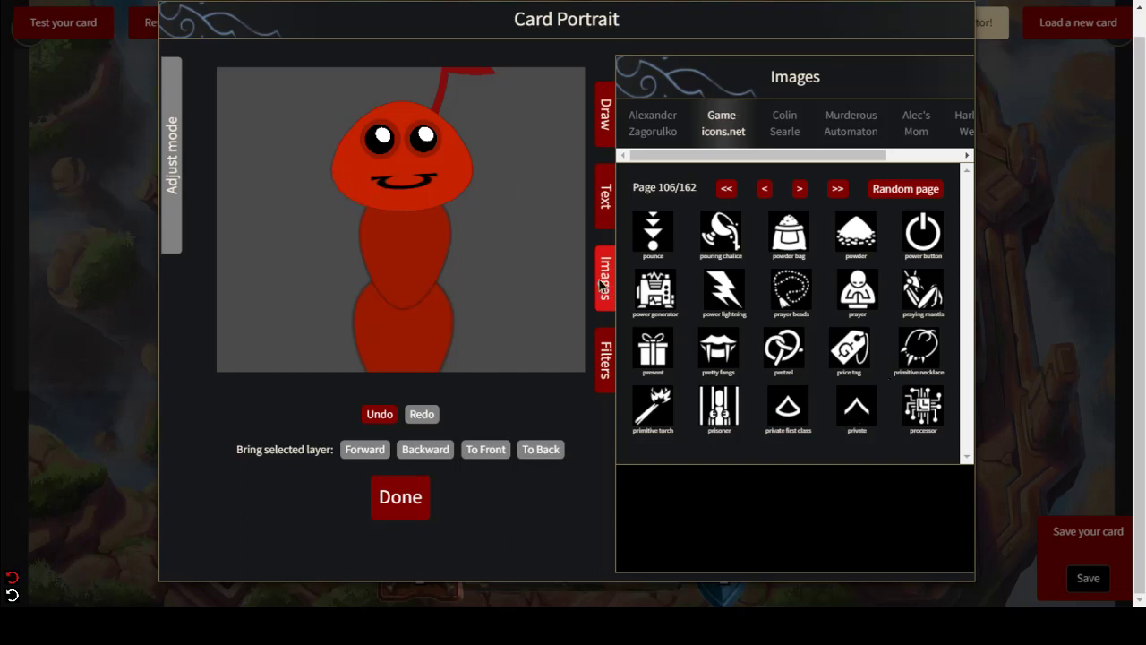
left_click(852, 416)
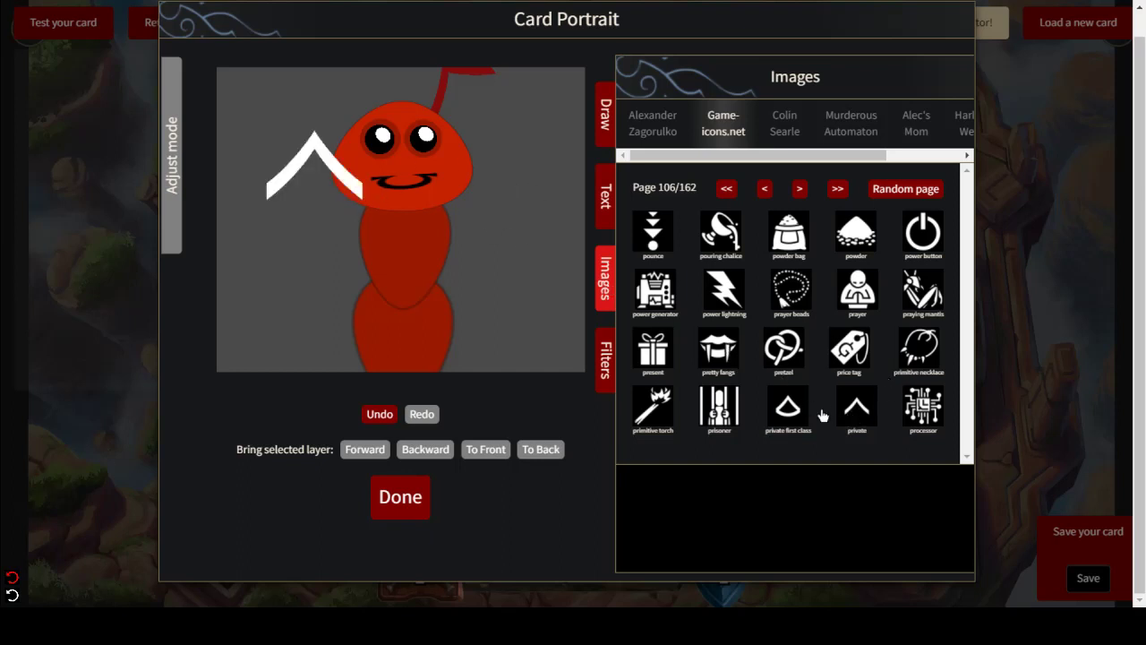
left_click(297, 158)
left_click_drag(397, 167, 451, 169)
left_click_drag(233, 82, 284, 122)
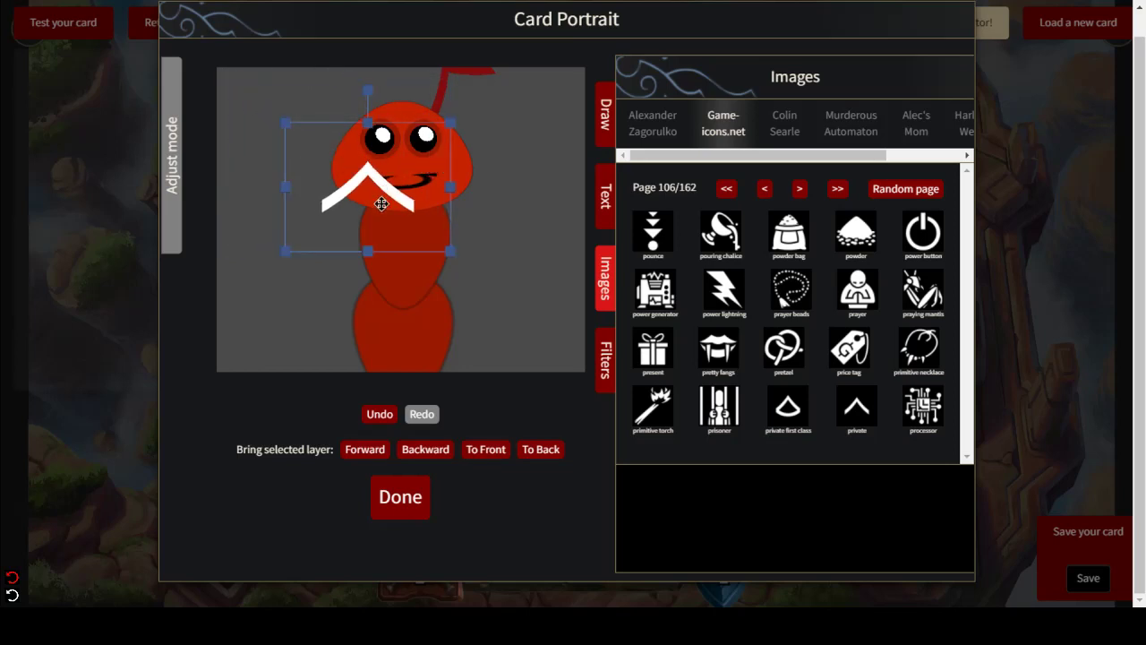
- Rotate the second chevron into a mirrored antenna on the head's left side and tint it dark red with the Multiply blend color
left_click_drag(379, 187, 375, 226)
left_click_drag(363, 131, 433, 159)
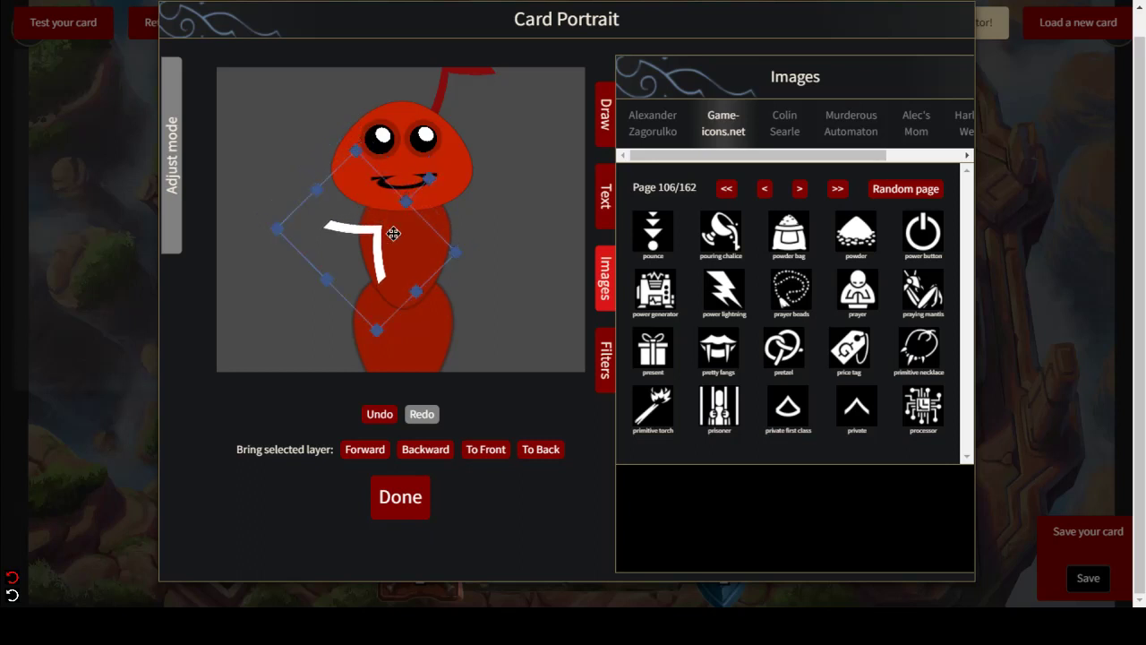
left_click_drag(391, 230, 387, 96)
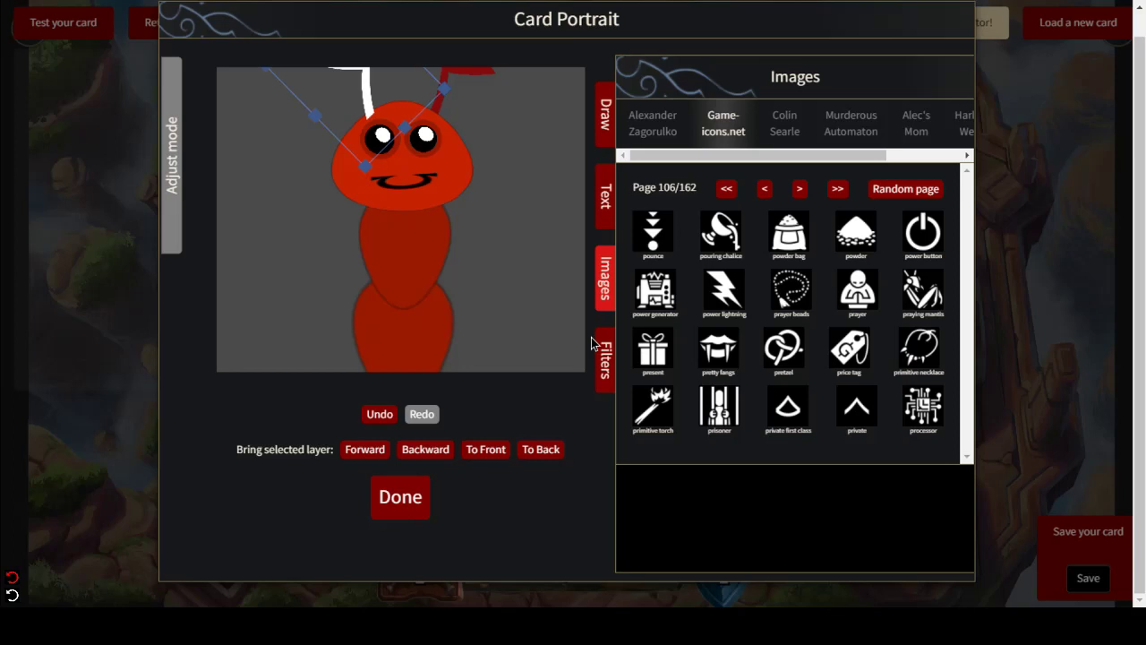
left_click(602, 369)
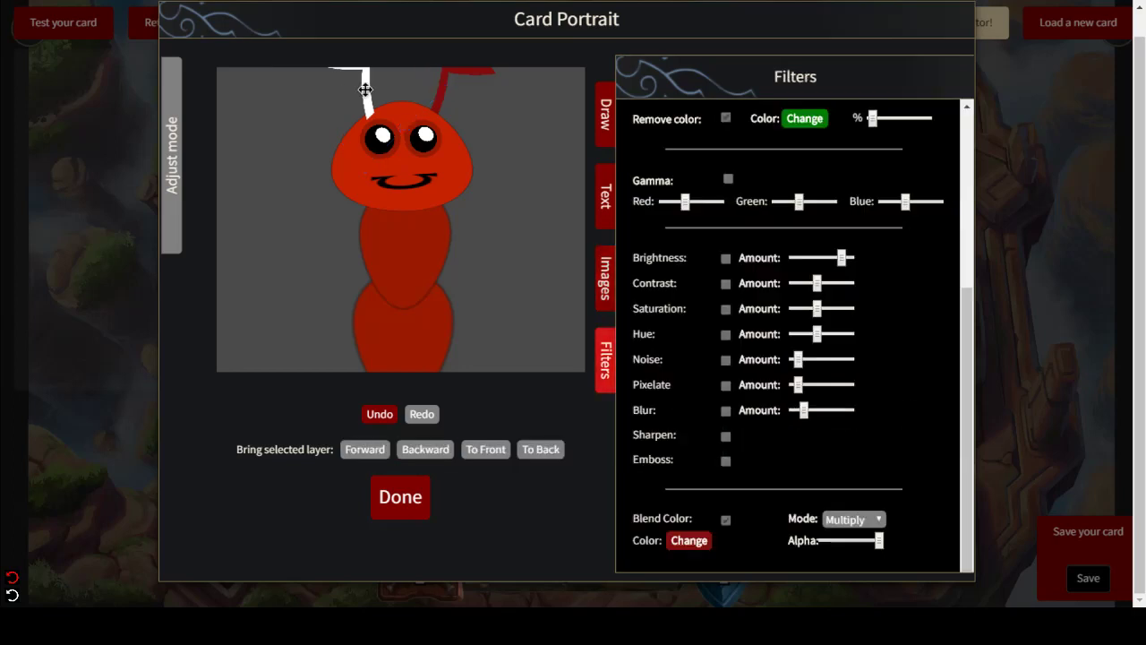
left_click(725, 519)
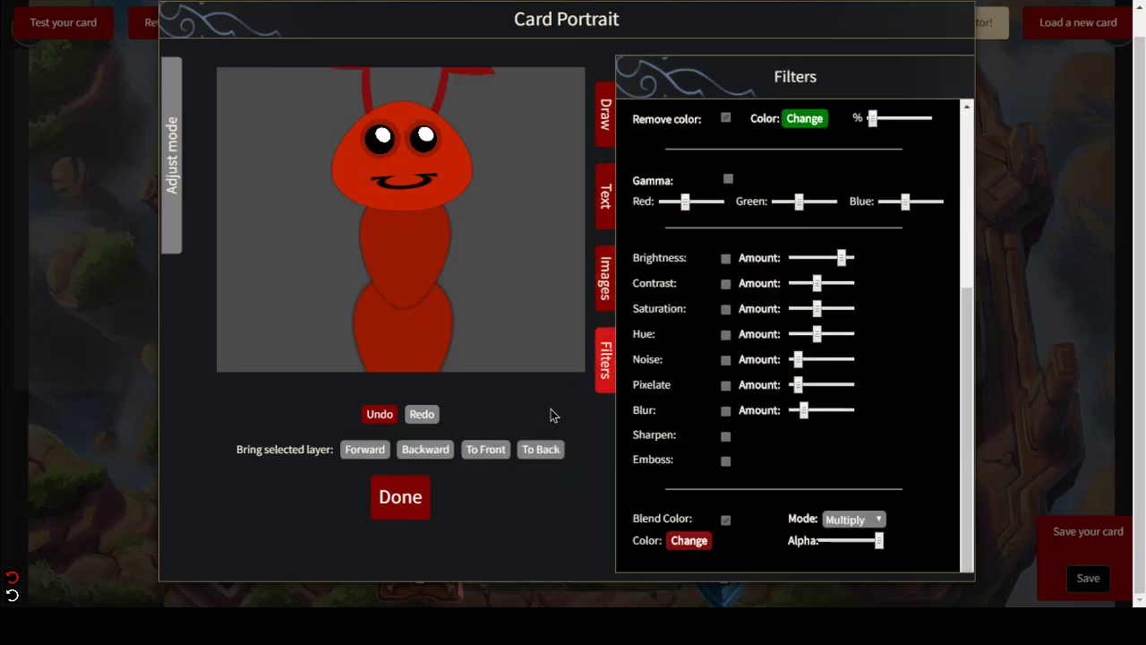
- Add a third private chevron icon beside the body and flatten it into an arm shape
left_click(609, 285)
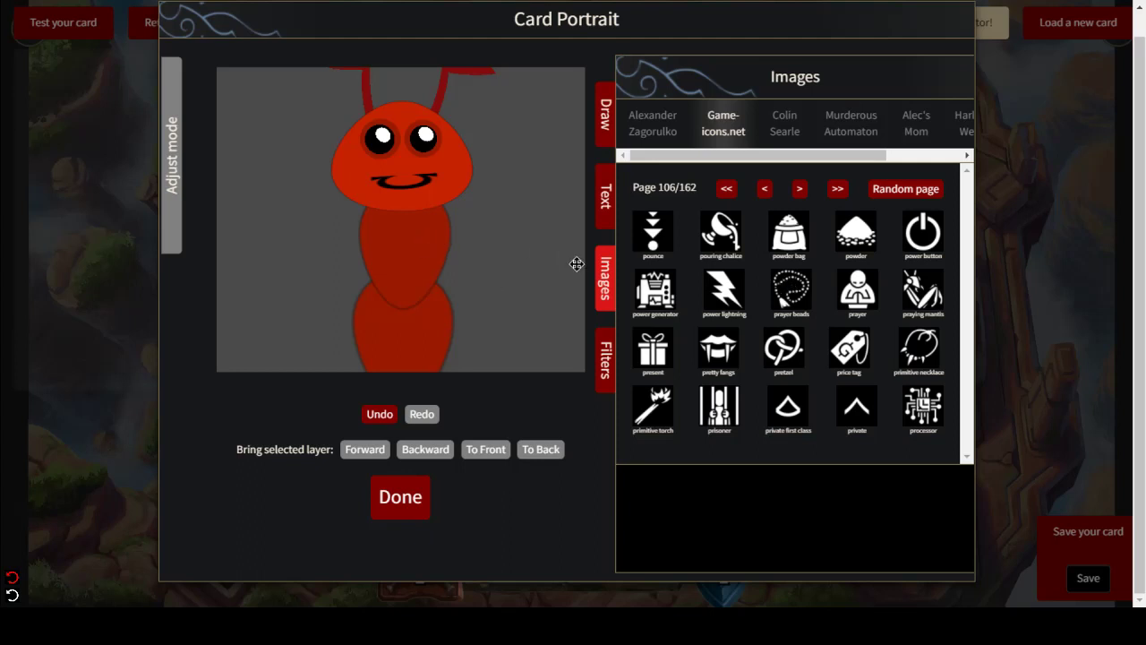
left_click(867, 418)
left_click_drag(332, 187, 492, 239)
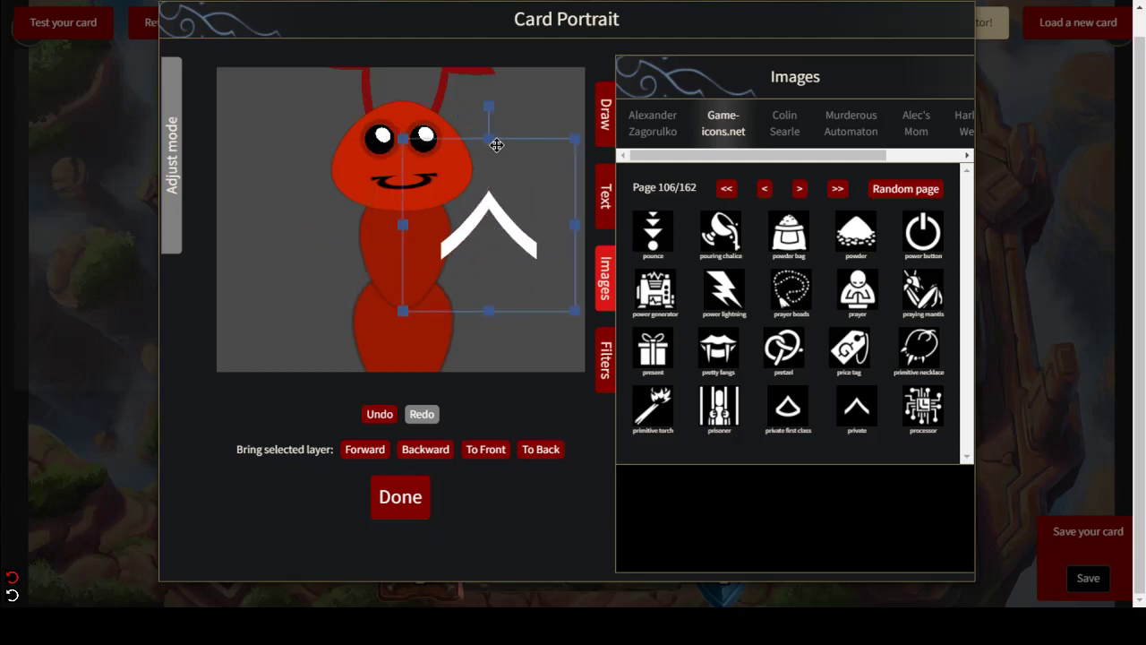
left_click_drag(489, 178, 493, 205)
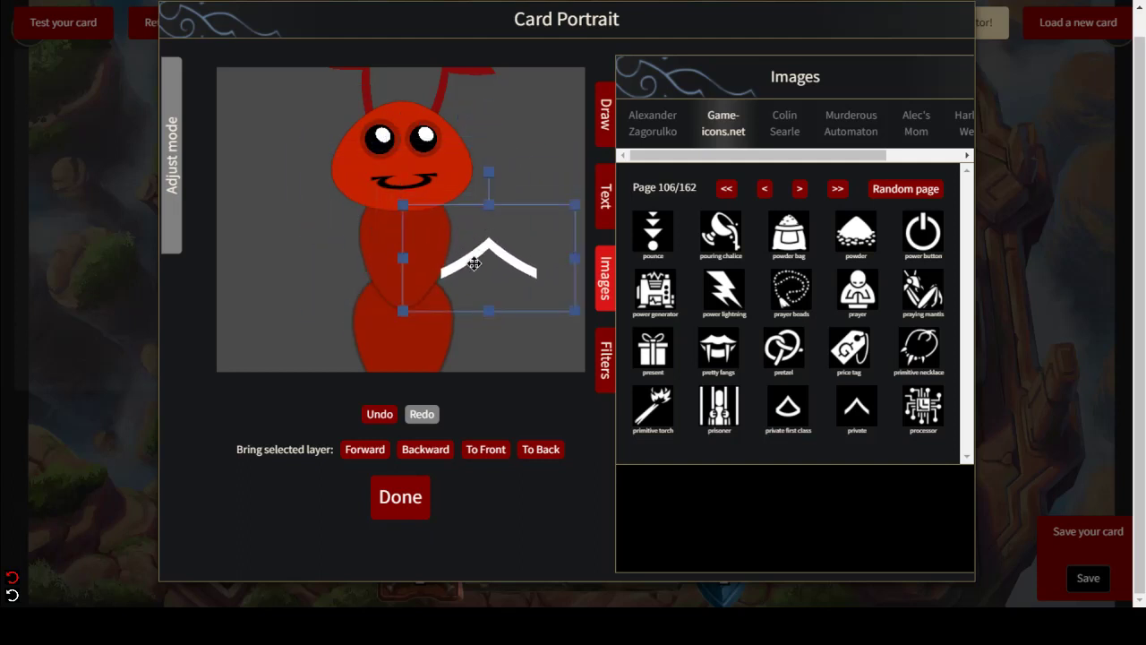
- Rotate the flattened chevron slightly and attach it to the right side of the upper body segment as an arm
left_click_drag(472, 271, 466, 295)
left_click_drag(483, 200, 511, 356)
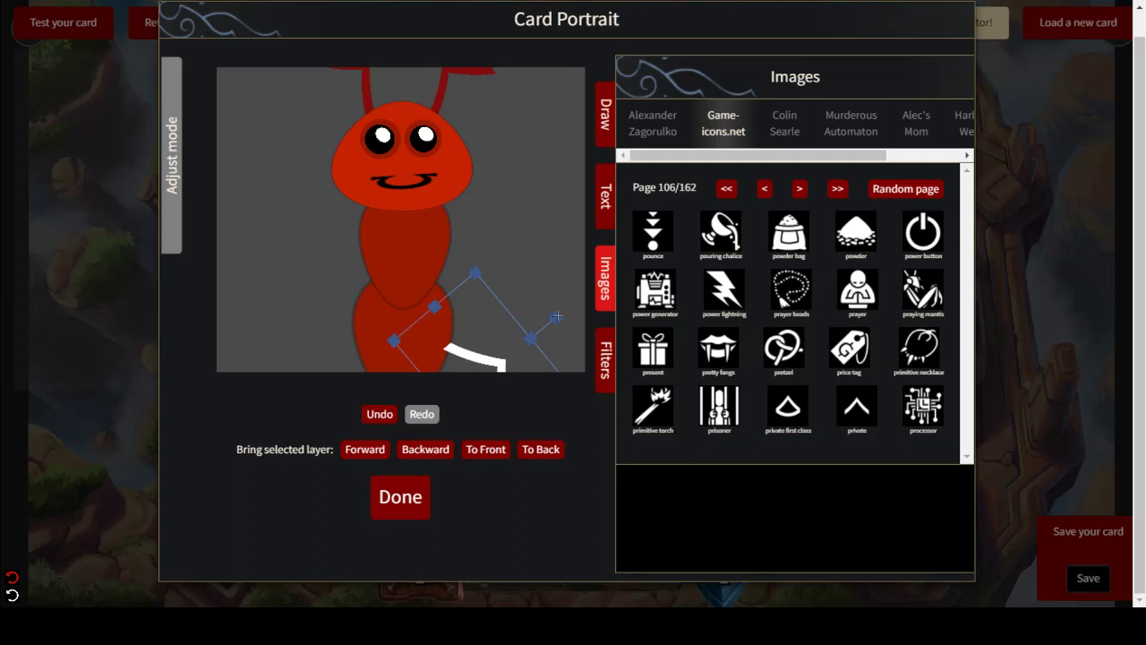
left_click_drag(557, 316, 569, 342)
left_click_drag(496, 353, 532, 210)
left_click_drag(481, 278, 495, 246)
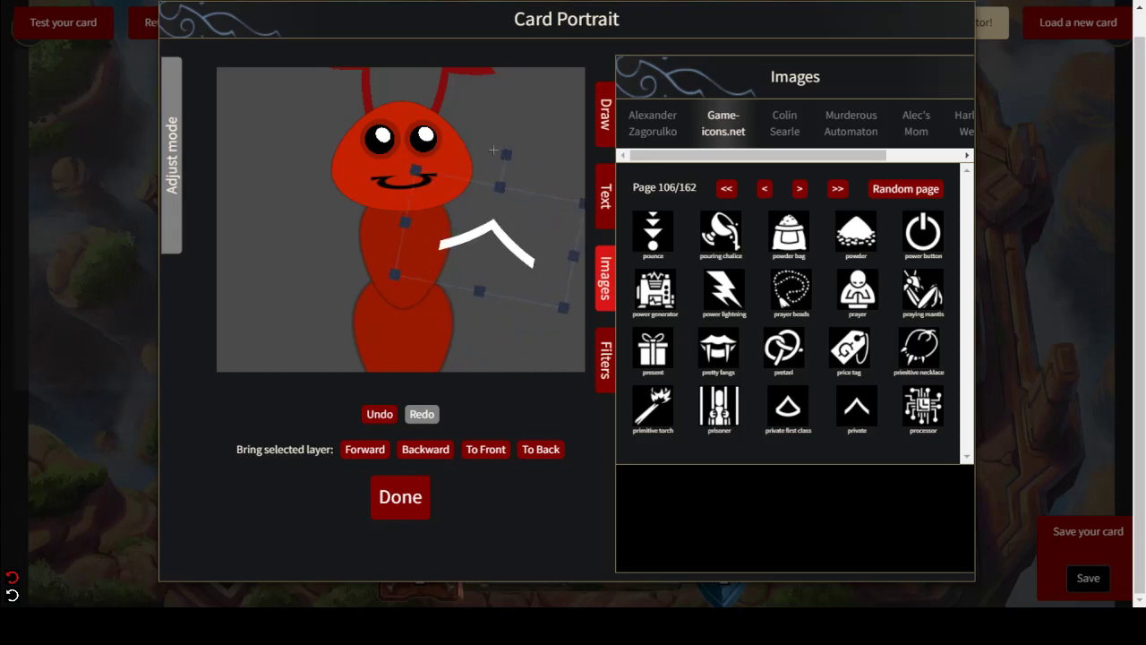
left_click_drag(493, 149, 486, 150)
left_click_drag(485, 239, 492, 212)
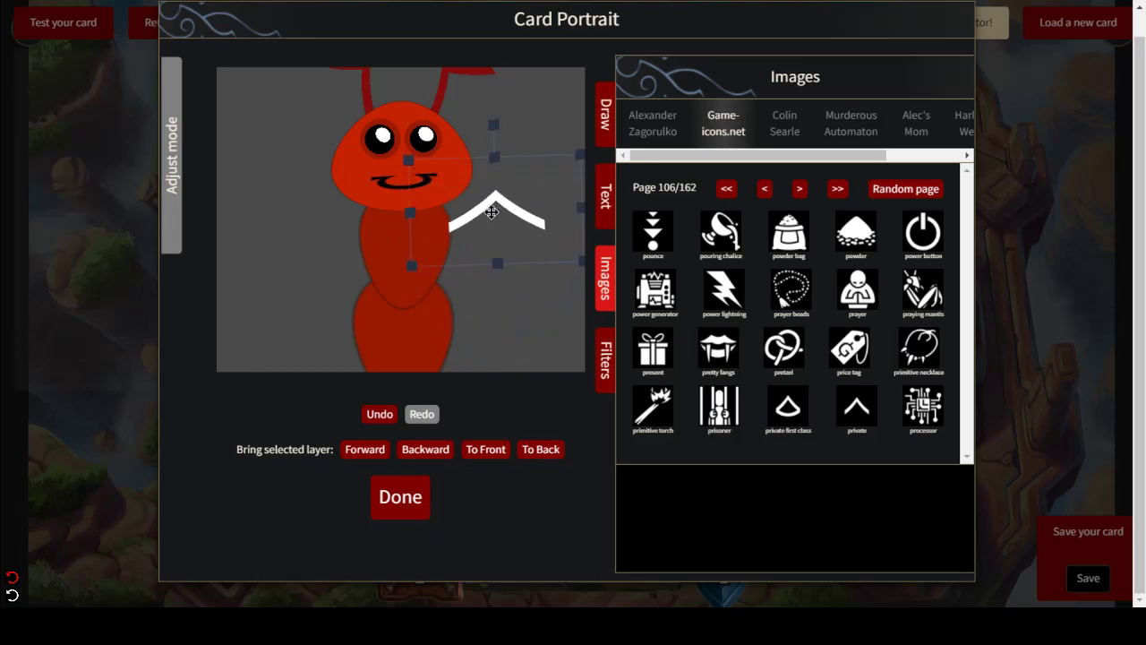
- Tint the arm dark red with the Multiply blend color and apply a slight Blur to it
left_click(603, 358)
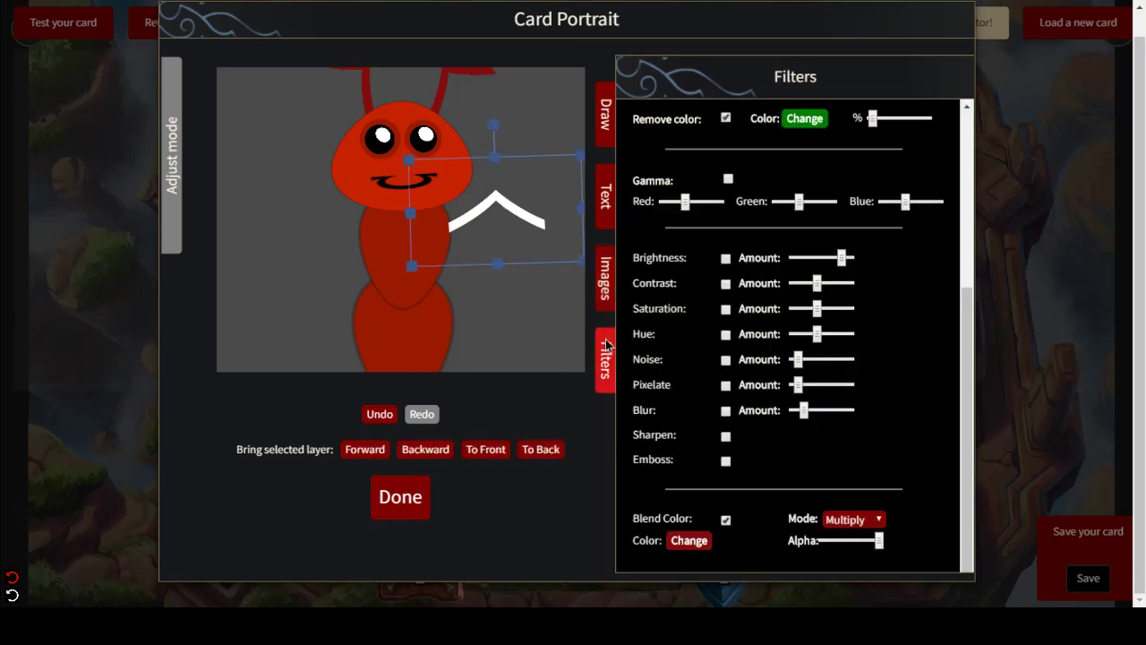
left_click(726, 520)
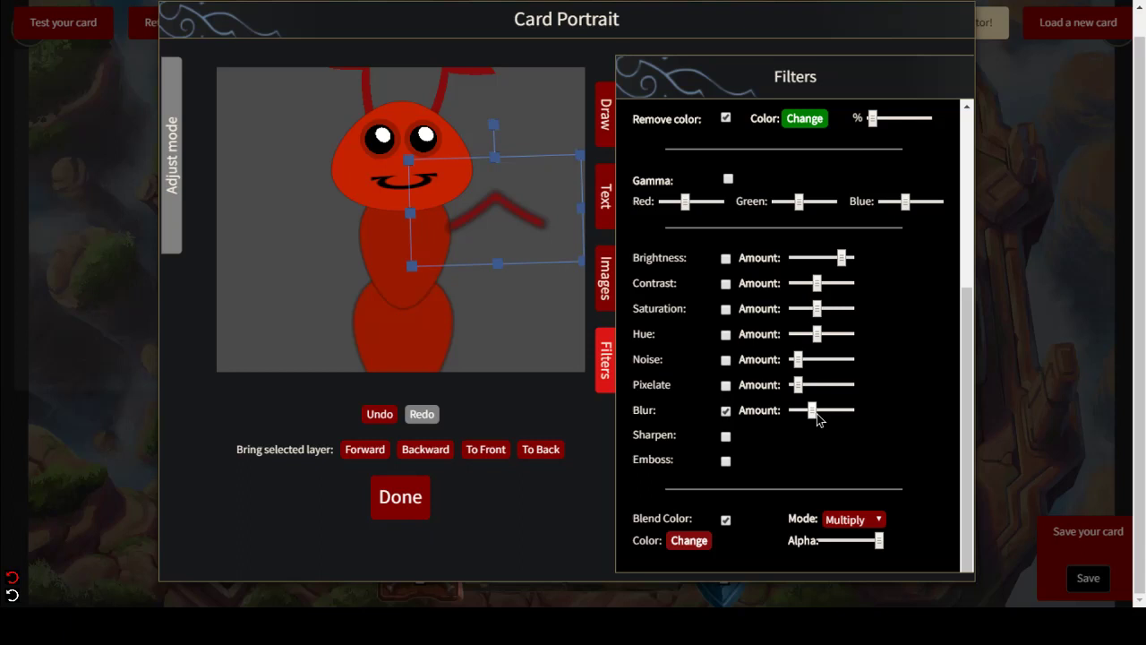
left_click_drag(806, 412, 802, 420)
left_click(363, 181)
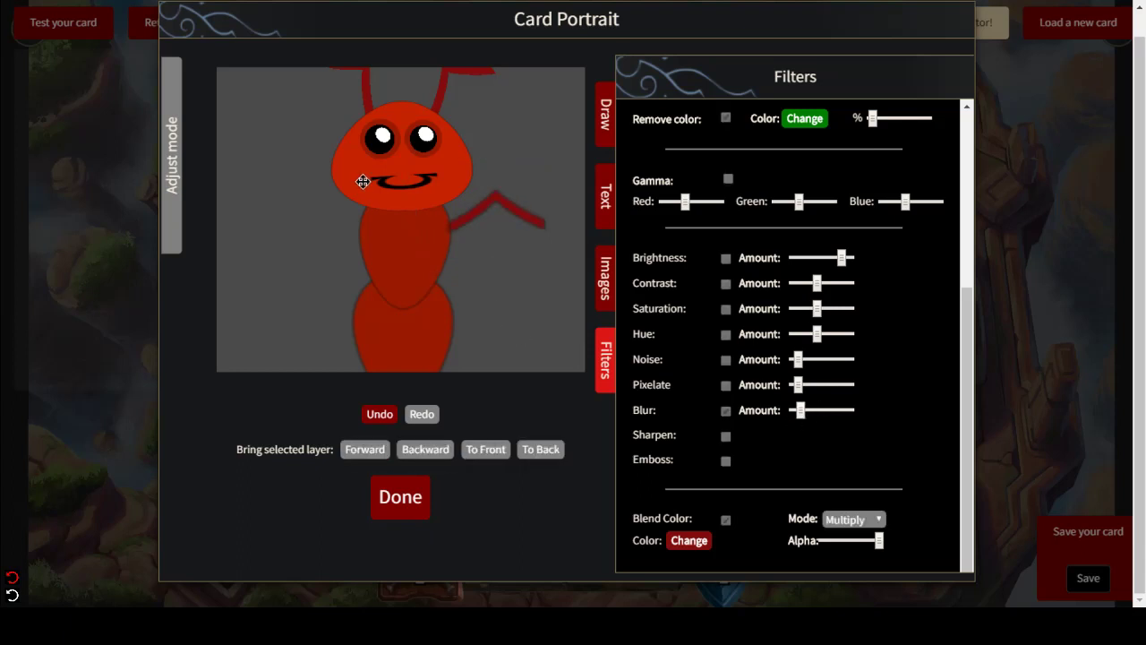
left_click(515, 215)
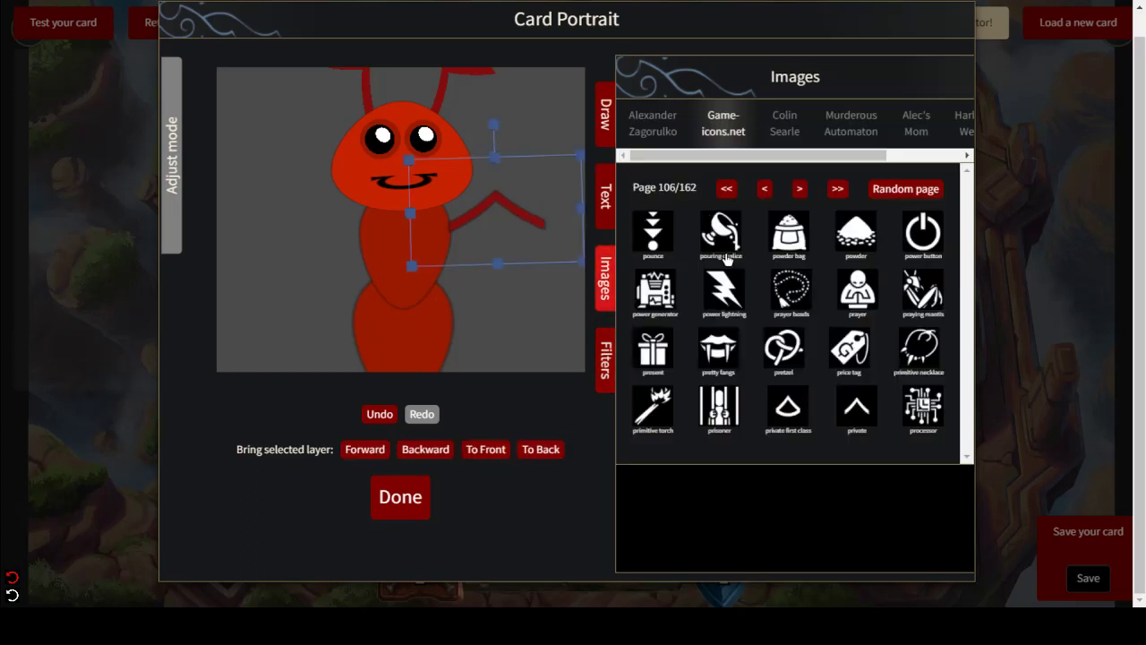
- Add another private chevron icon, flatten and slightly rotate it, and attach it below the right arm as a second right arm
left_click(850, 407)
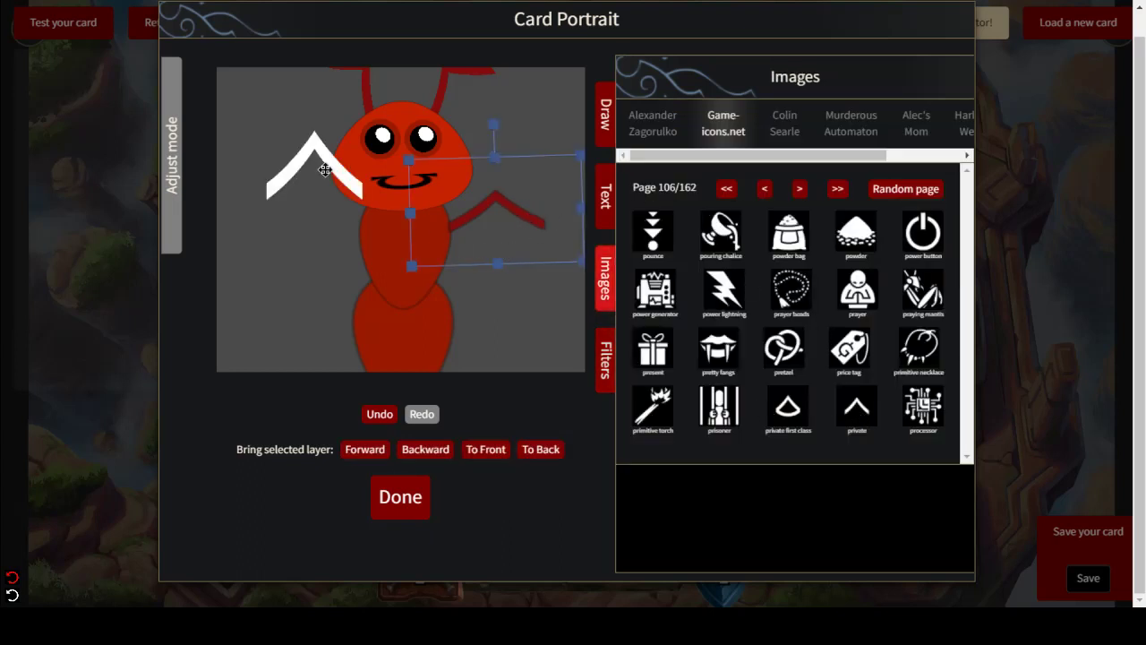
left_click(326, 157)
left_click_drag(317, 80, 317, 161)
left_click_drag(318, 227, 495, 263)
left_click_drag(494, 161, 502, 163)
mouse_move(456, 242)
left_mouse_down()
mouse_move(468, 245)
mouse_move(455, 238)
left_mouse_up()
left_click(539, 234)
- Tint the second right arm dark red with the Multiply blend color and apply a slight Blur to it
left_click(599, 344)
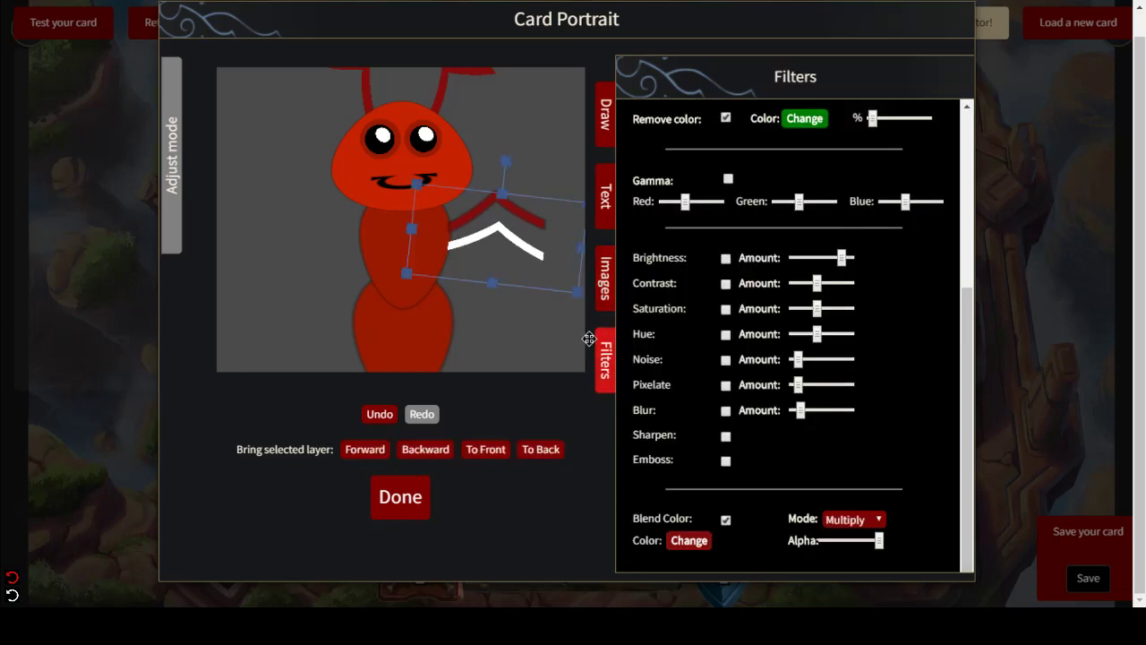
left_click(725, 521)
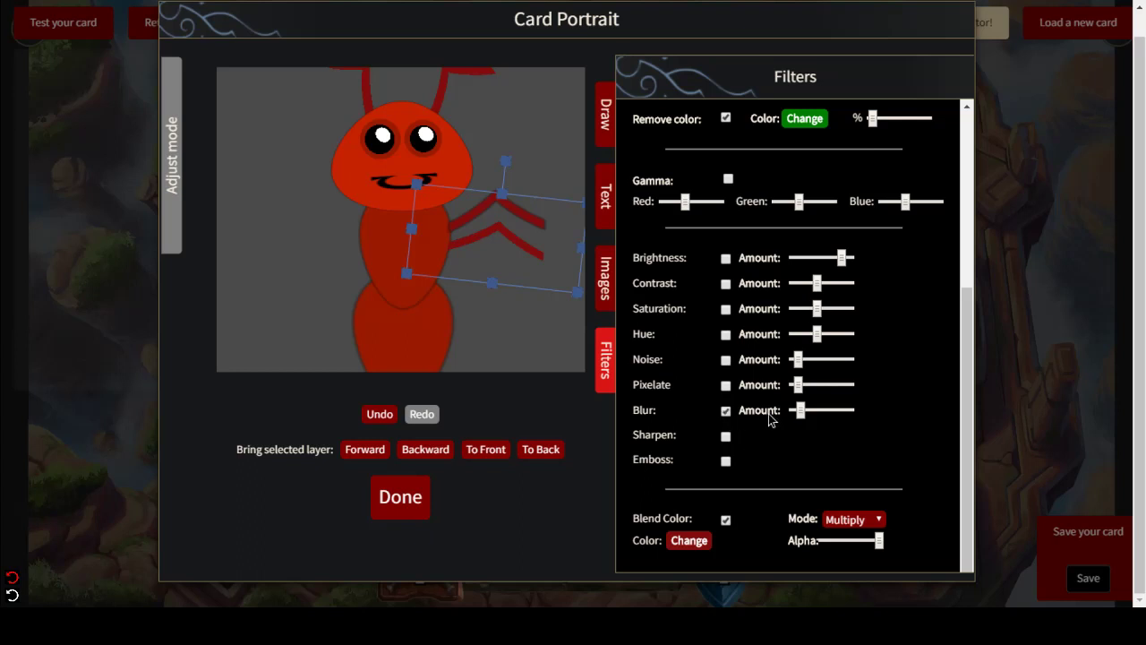
left_click_drag(801, 416, 801, 419)
left_click(372, 197)
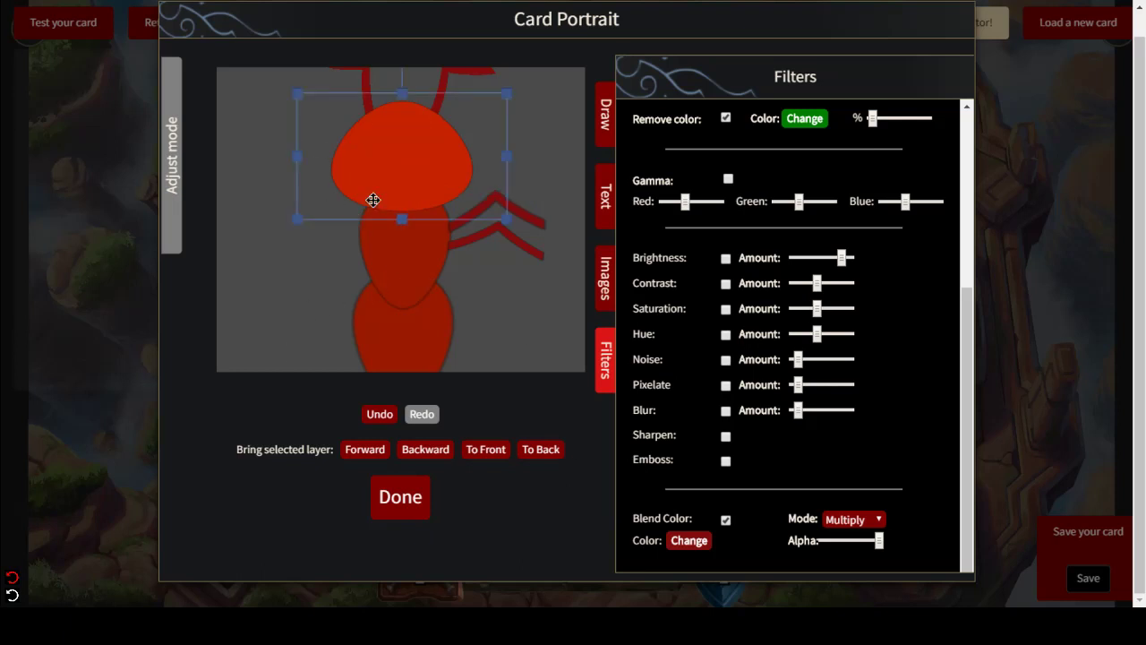
left_click(531, 355)
- Add a private chevron icon, flatten and tilt it, and attach it to the upper body segment's left side as the first left arm
left_click(606, 291)
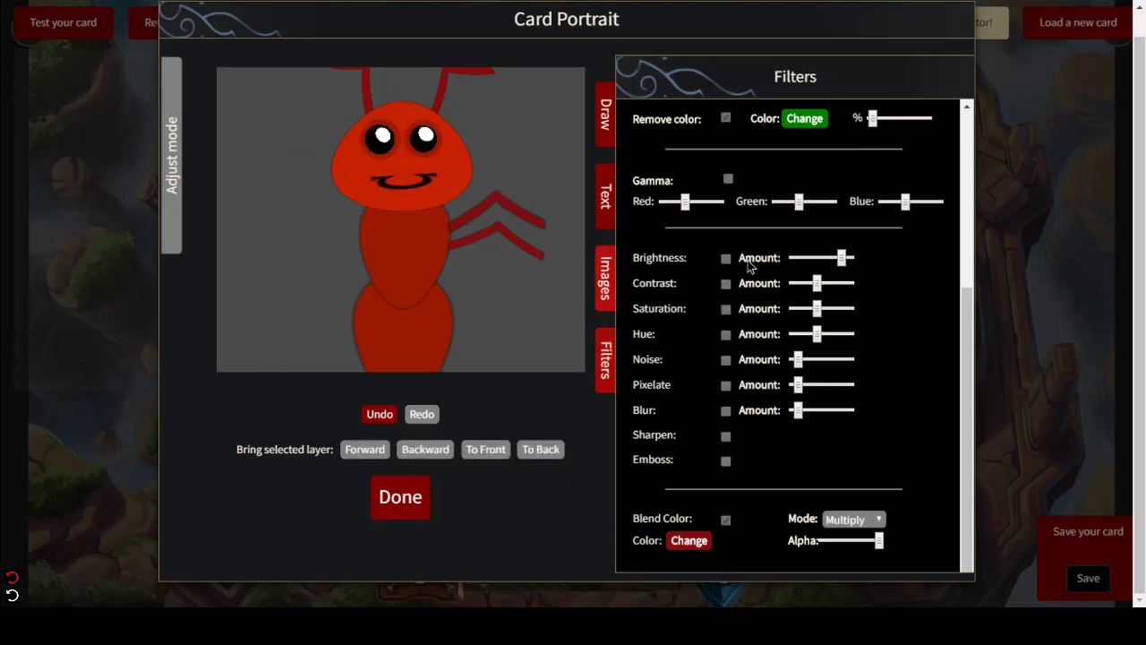
left_click(854, 399)
left_click(322, 165)
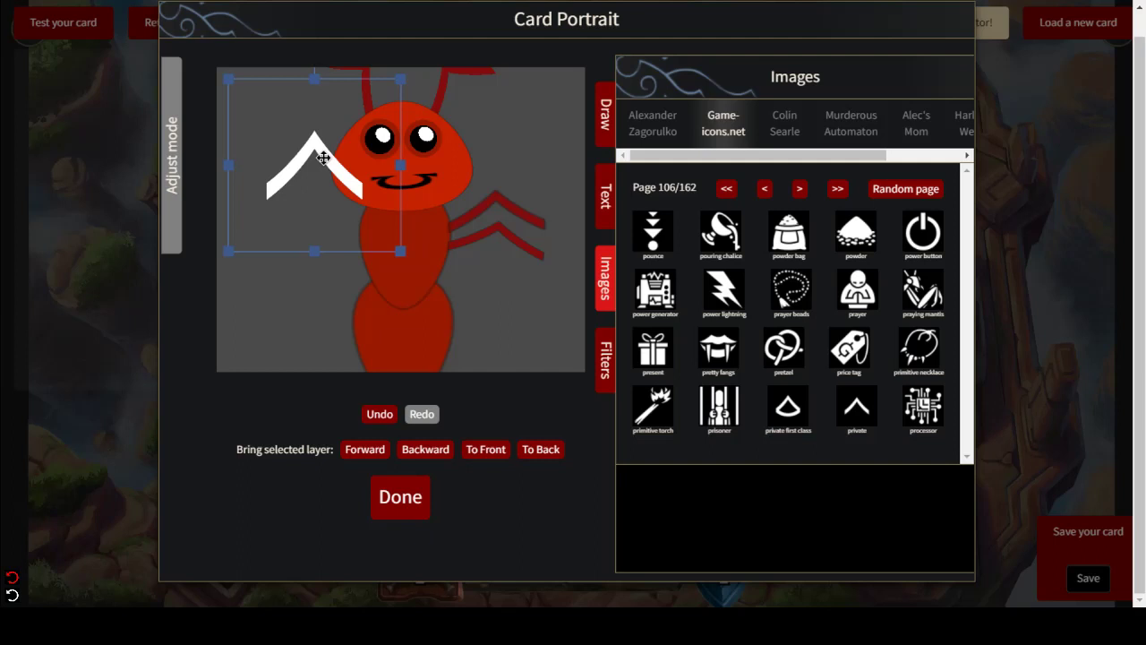
left_click_drag(314, 117, 321, 157)
left_click_drag(328, 201, 335, 205)
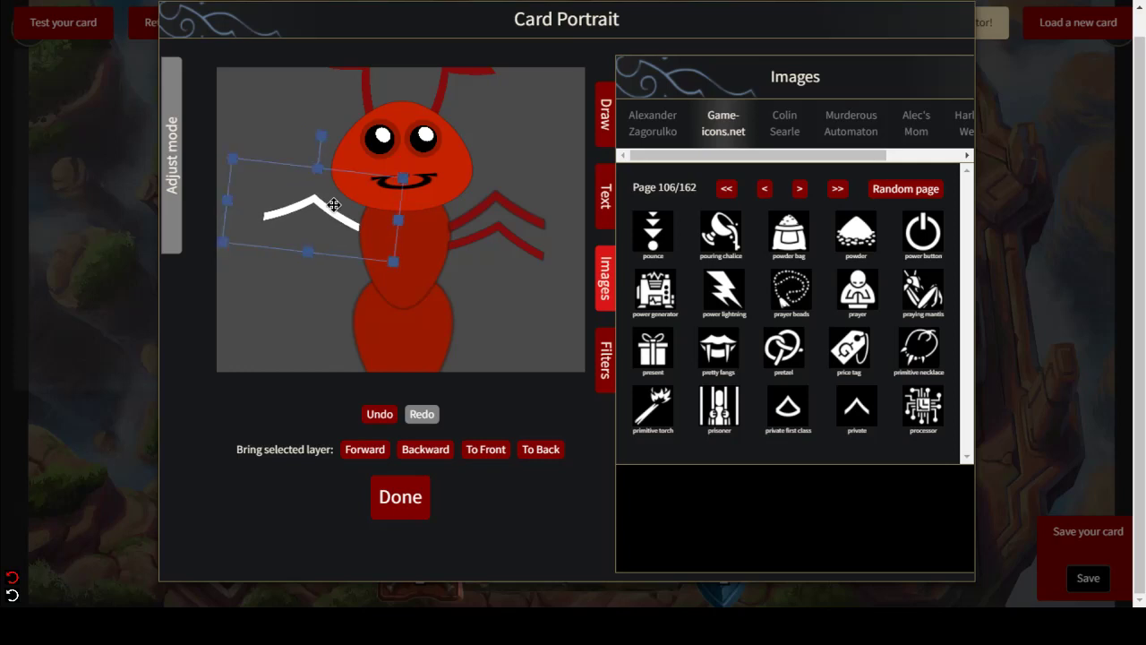
- Tint the first left arm dark red with the Multiply blend color and apply a slight Blur to it
left_click(606, 359)
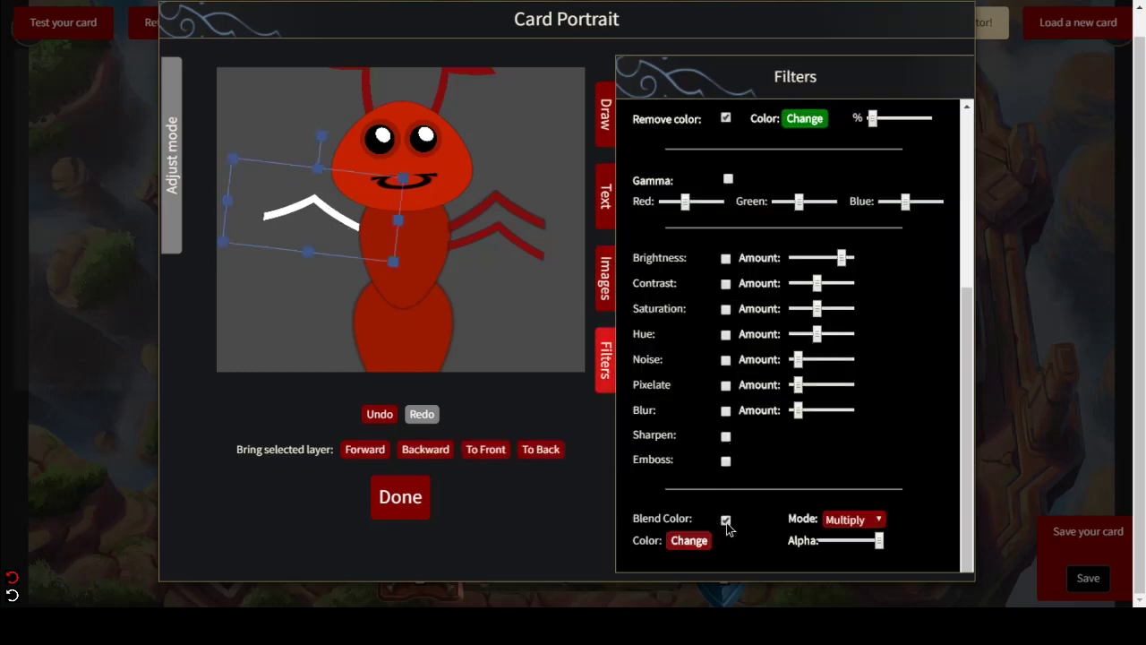
left_click(725, 521)
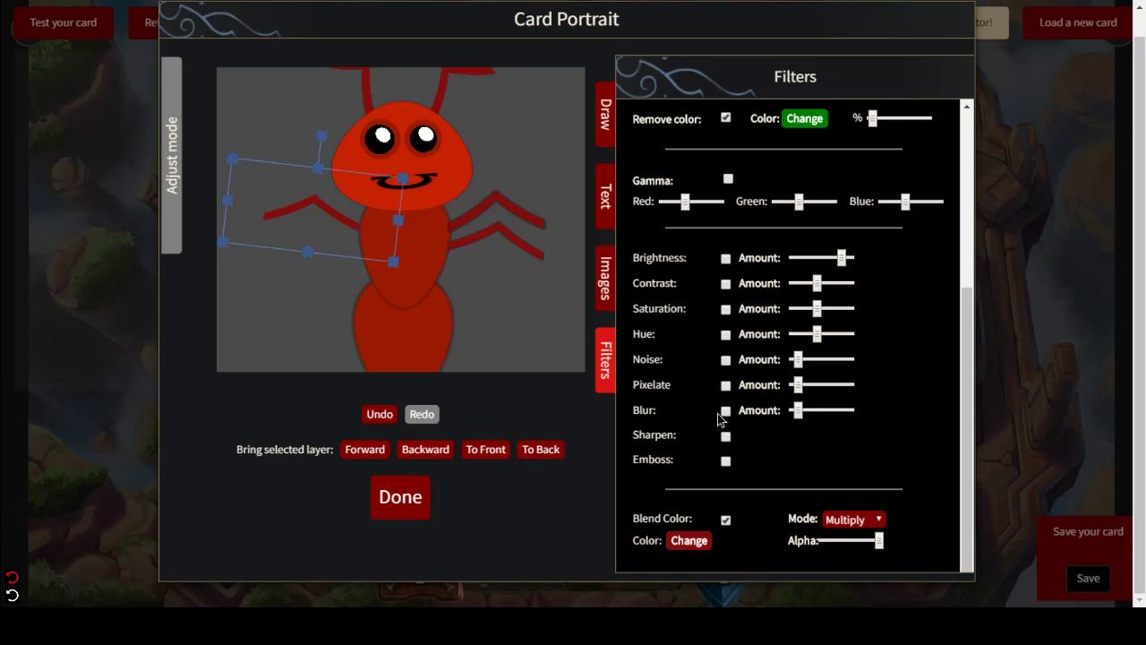
left_click(797, 411)
- Add another private chevron icon, flatten and rotate it counterclockwise, and attach it below the first left arm as a second left arm
left_click(604, 300)
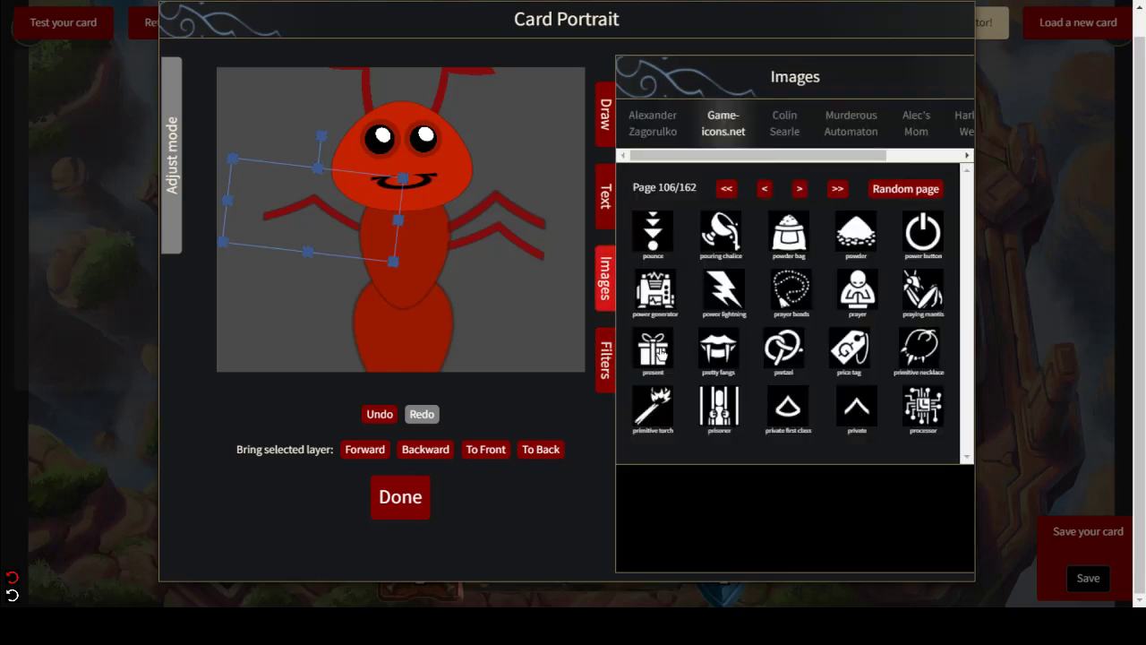
left_click_drag(306, 139, 432, 205)
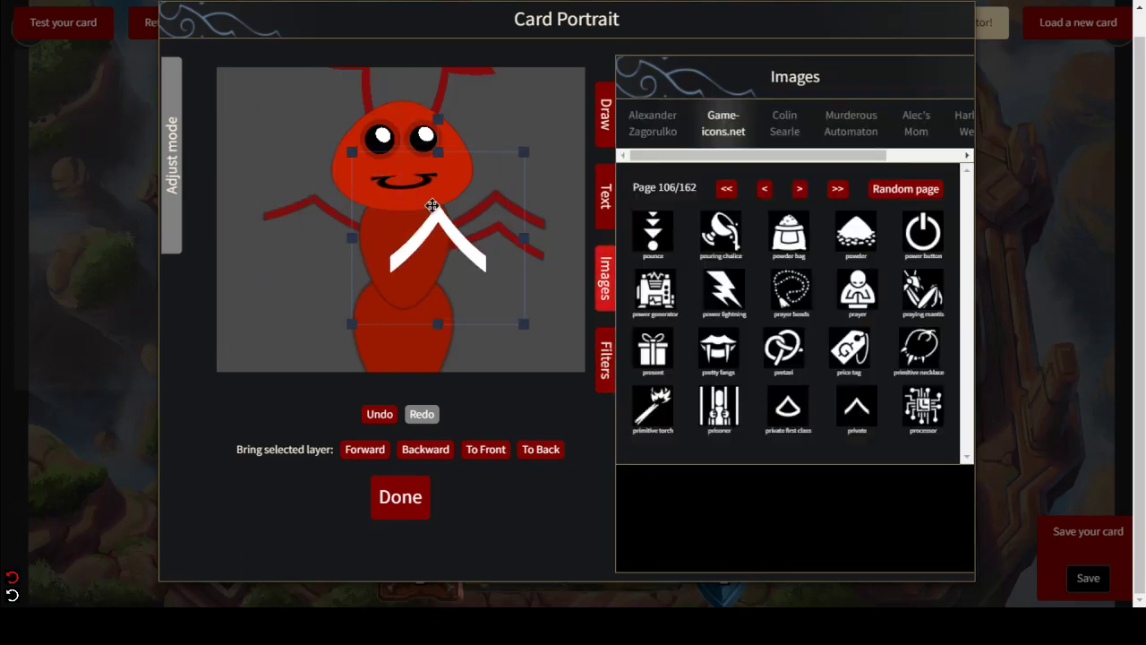
left_click_drag(438, 152, 438, 234)
left_click_drag(409, 277, 304, 251)
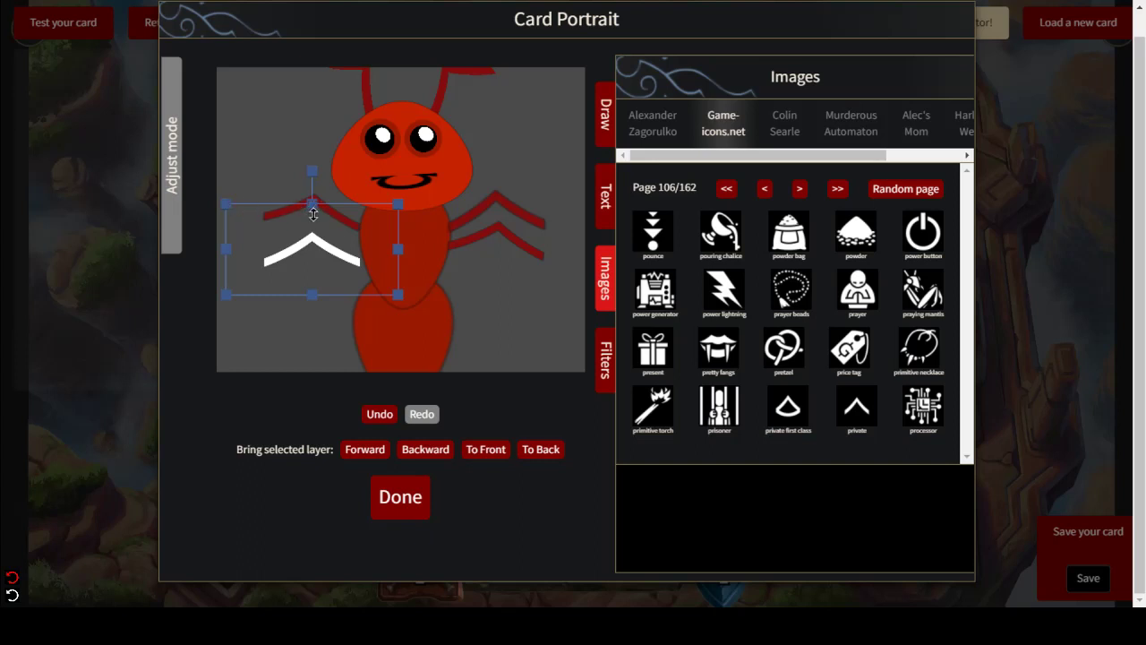
left_click_drag(313, 214, 314, 225)
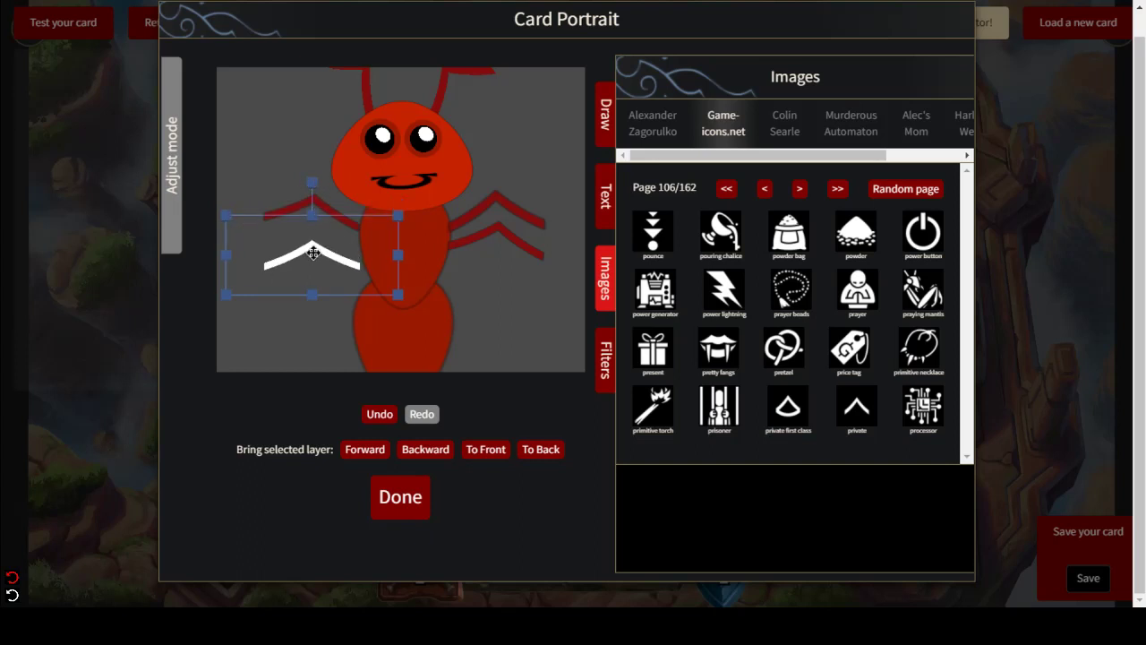
left_click_drag(311, 182, 294, 187)
left_click_drag(326, 258, 325, 247)
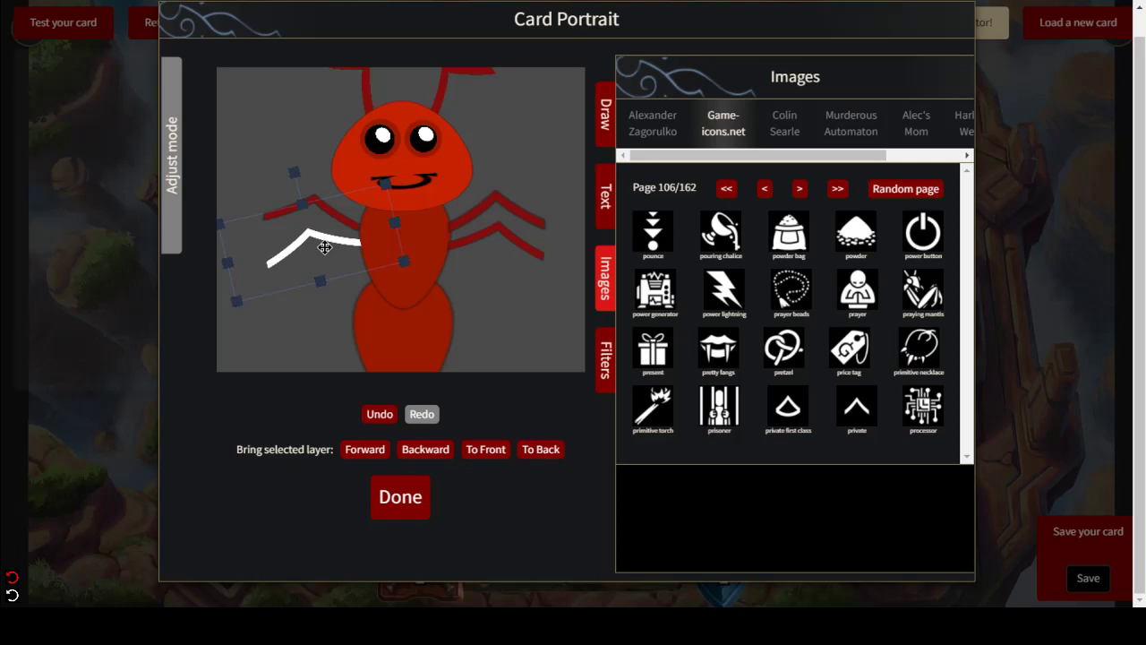
left_click_drag(325, 247, 323, 249)
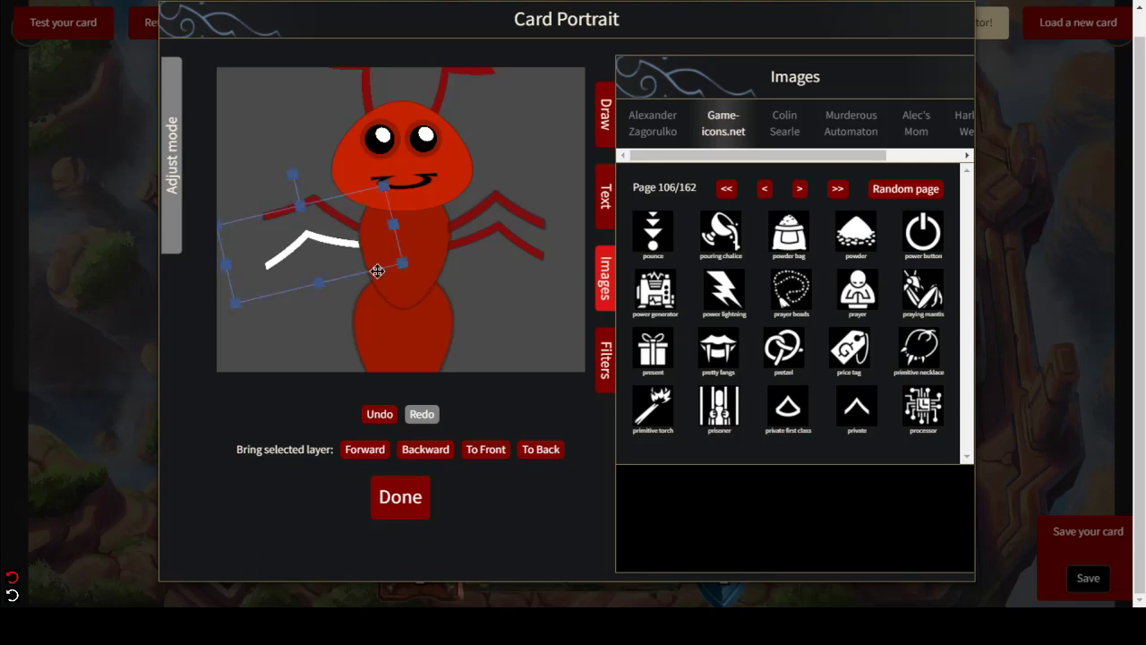
- Tint the second left arm dark red with the Multiply blend color and apply a slight Blur to it
left_click(599, 380)
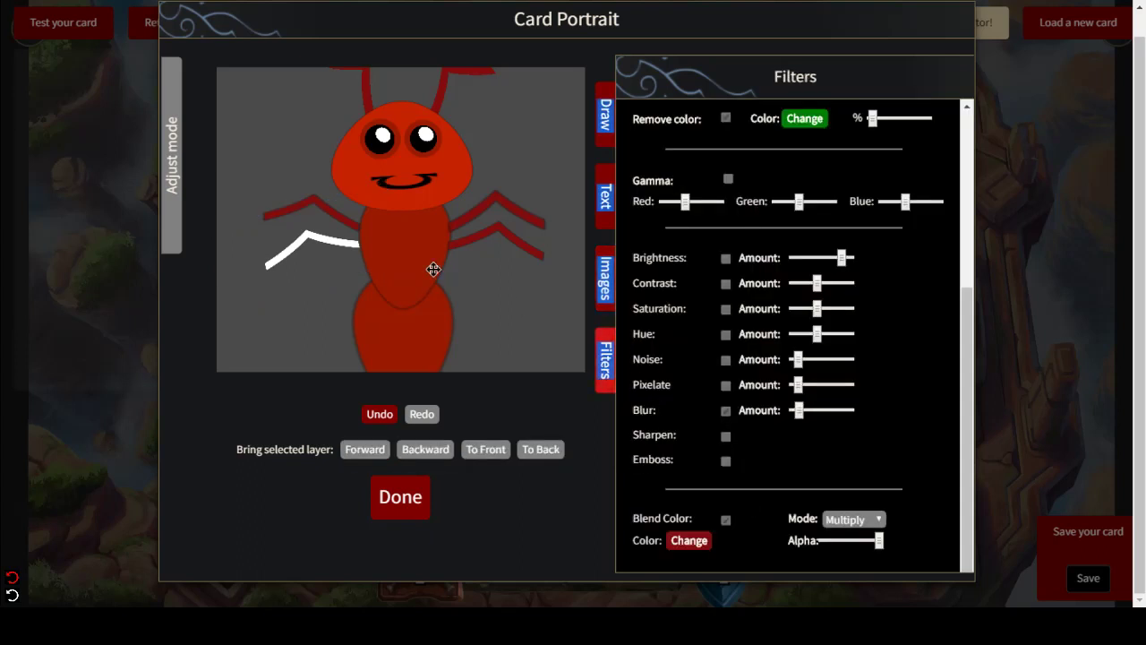
left_click(340, 245)
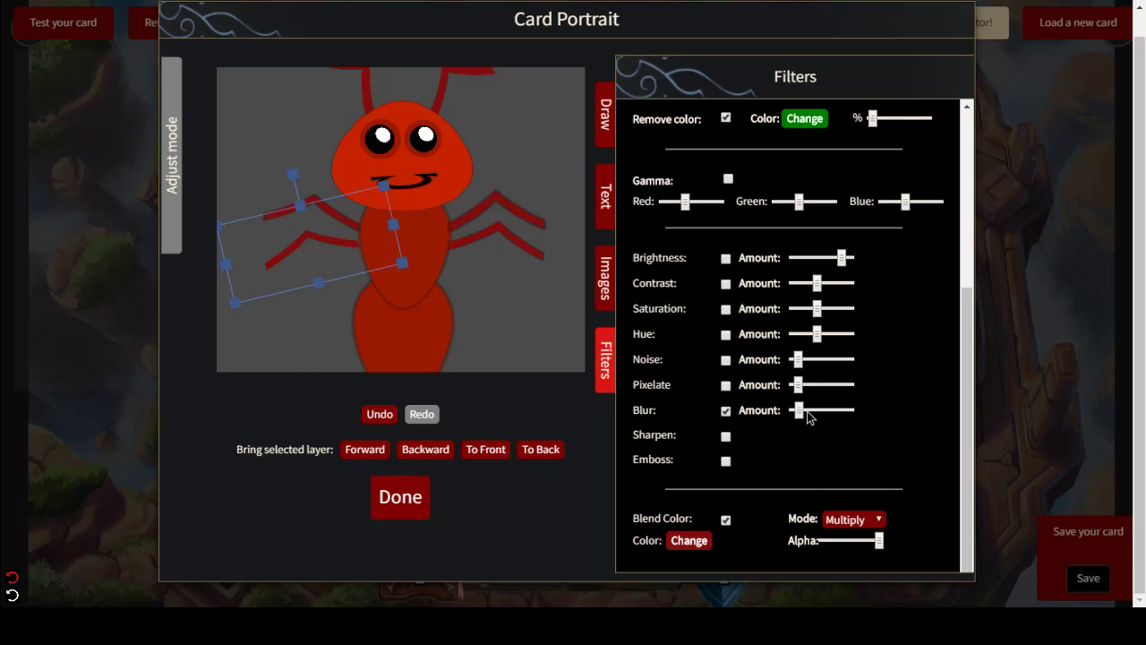
left_click_drag(807, 417, 800, 414)
left_click(556, 350)
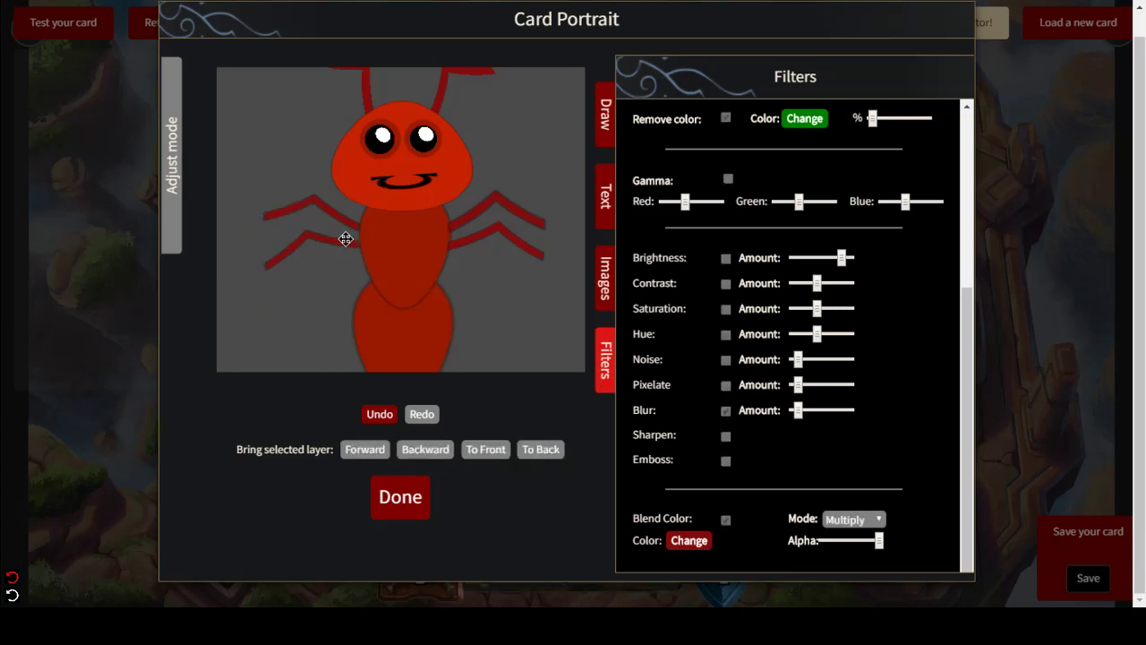
- Nudge the two left arms slightly inward so they meet the upper body segment
left_click_drag(329, 240, 313, 204)
left_click(560, 301)
left_click(353, 225)
left_click(541, 331)
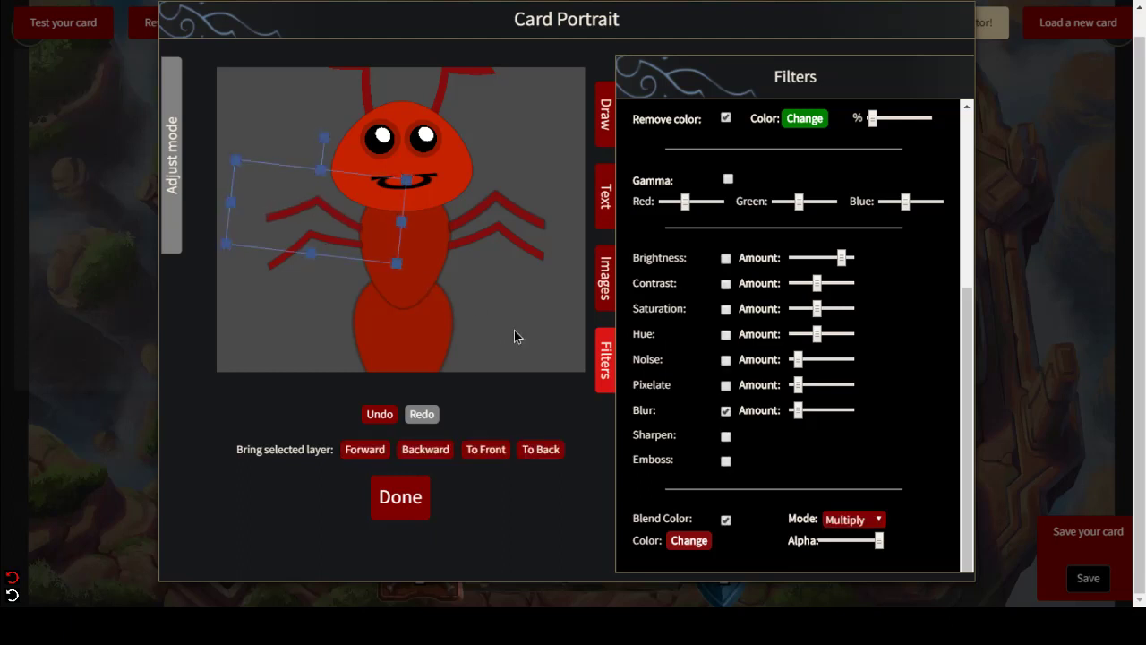
left_click(537, 330)
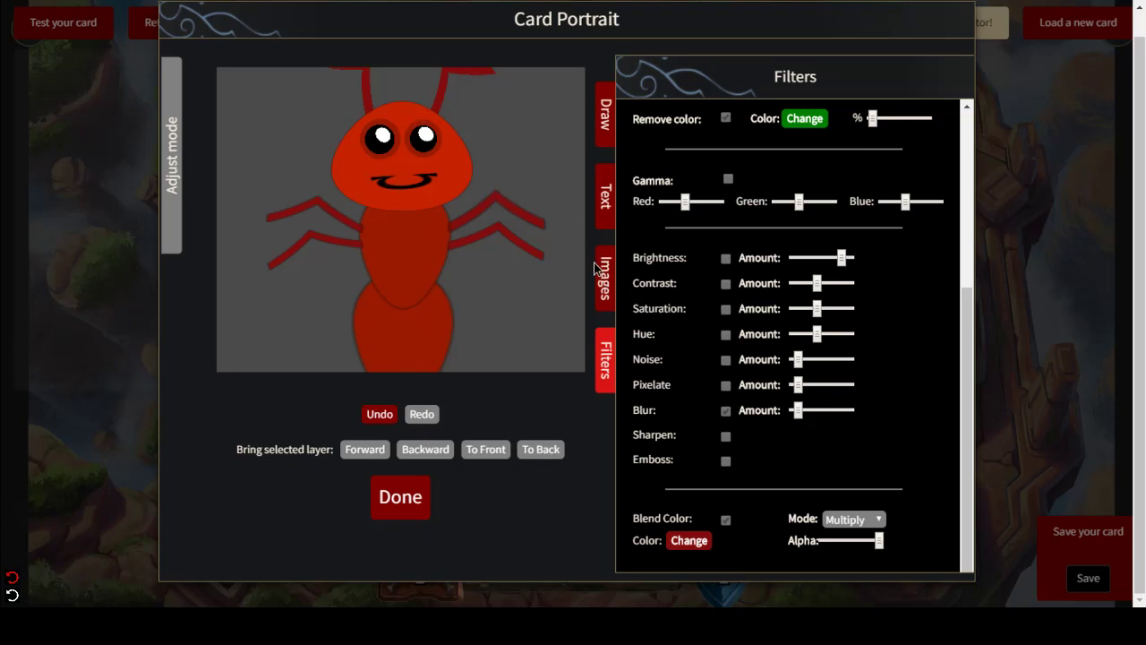
- Add a private chevron icon, flatten and rotate it clockwise, and attach it below the two right arms as a third right arm
left_click(606, 288)
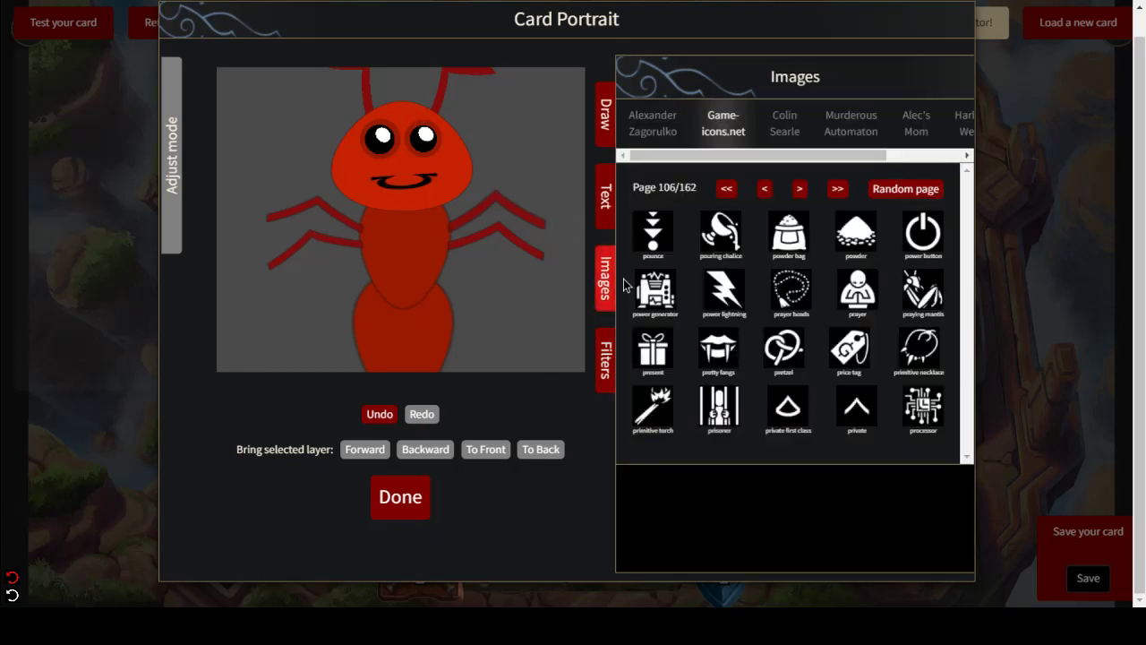
left_click(856, 407)
left_click_drag(345, 184, 504, 270)
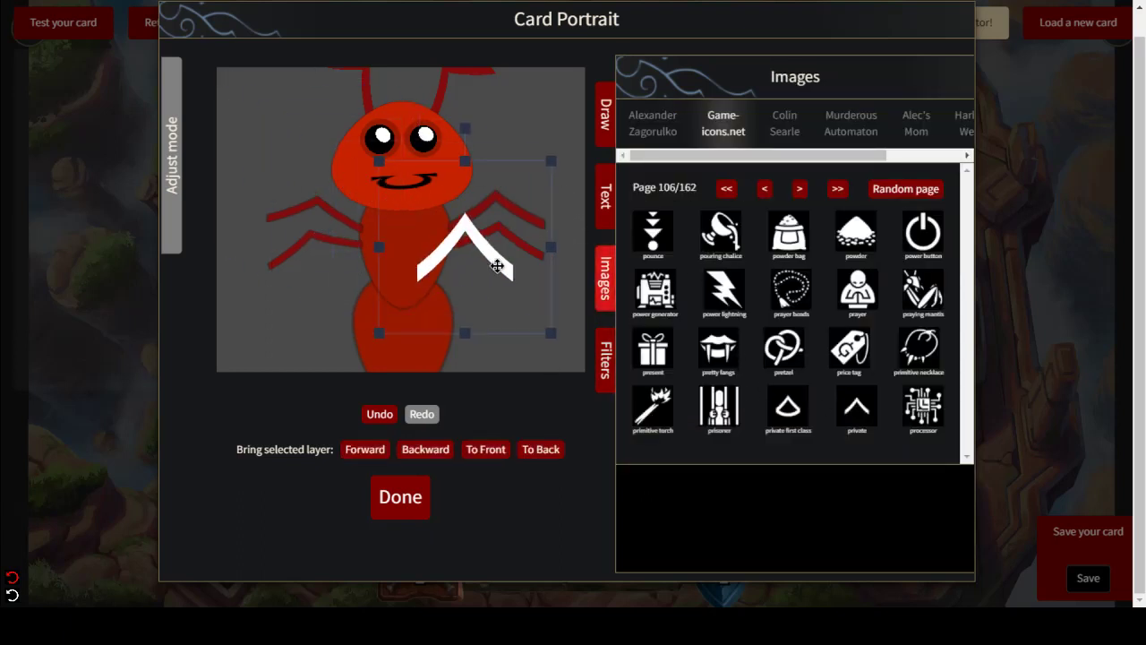
left_click_drag(468, 158, 507, 257)
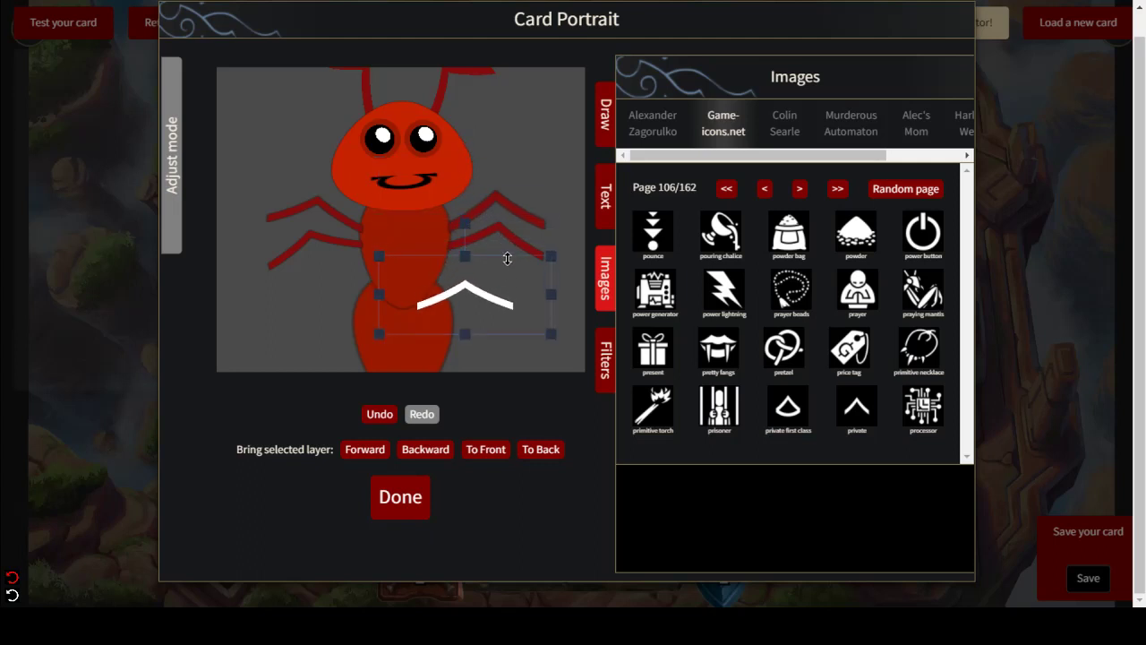
left_click_drag(458, 302, 485, 256)
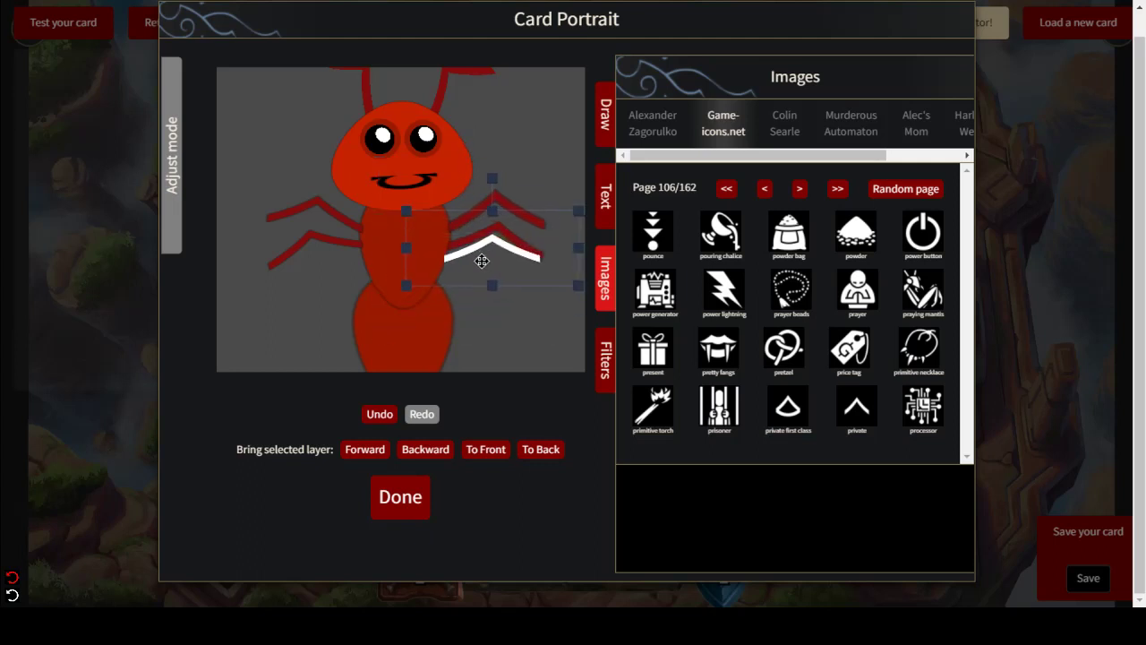
left_click_drag(493, 178, 511, 181)
left_click_drag(491, 248, 483, 261)
left_click(566, 342)
- Tint the third right arm dark red with the Multiply blend color and apply a slight Blur to it
left_click(505, 264)
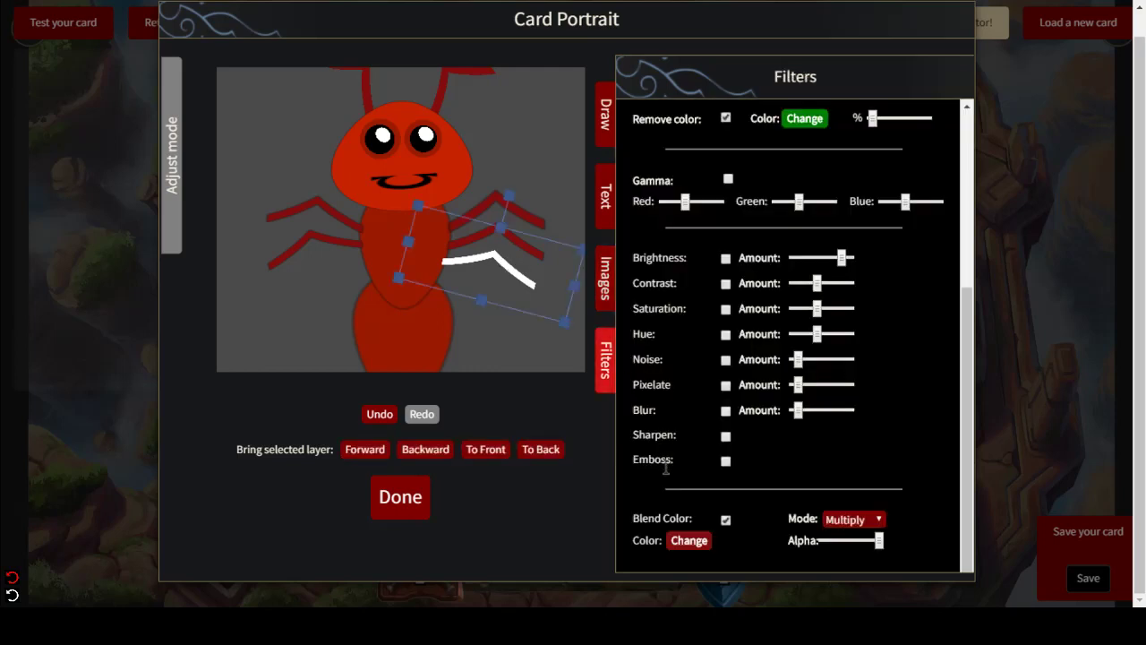
left_click(726, 521)
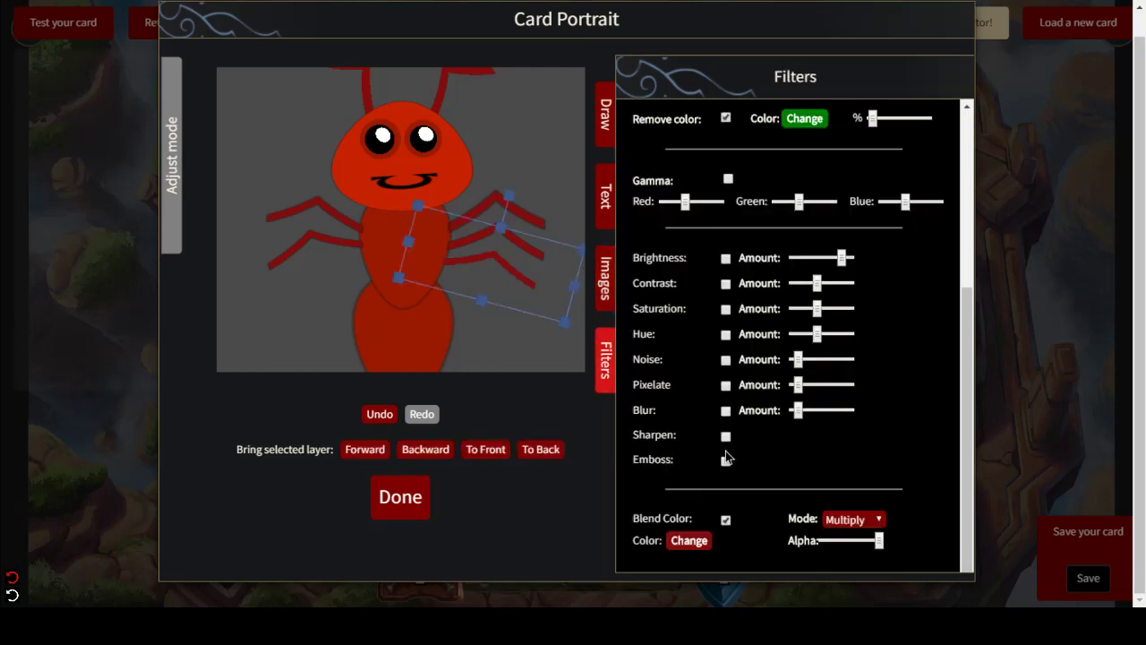
left_click(725, 411)
left_click(530, 366)
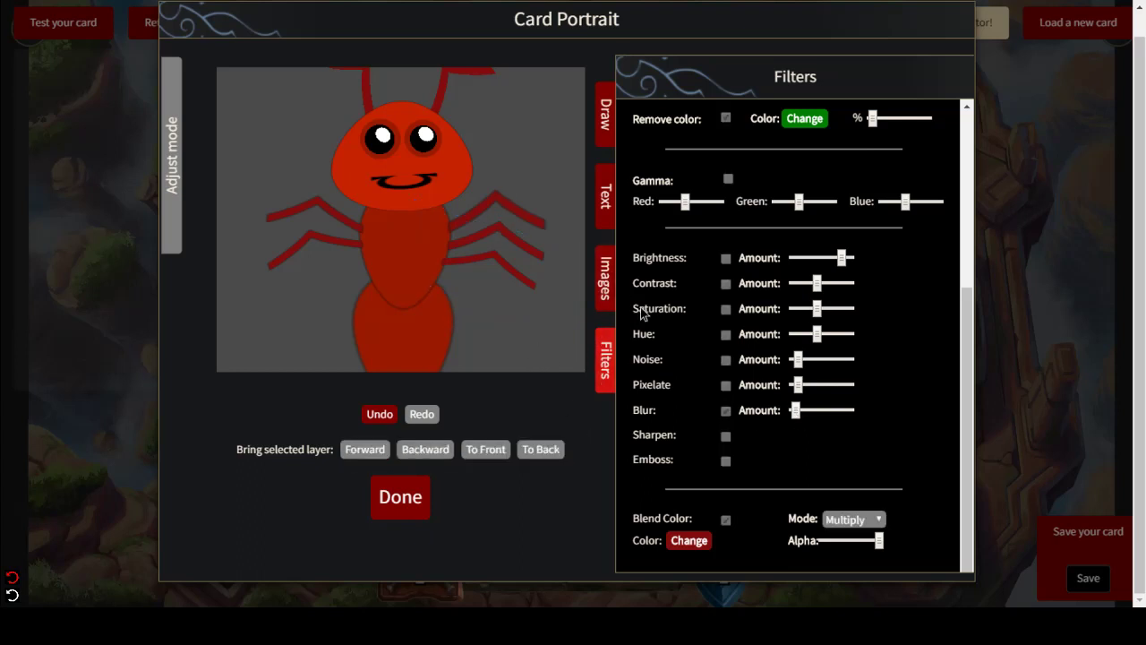
- Add a private chevron icon, flatten and rotate it counterclockwise, and attach it below the two left arms as a third left arm
left_click(605, 278)
left_click(854, 414)
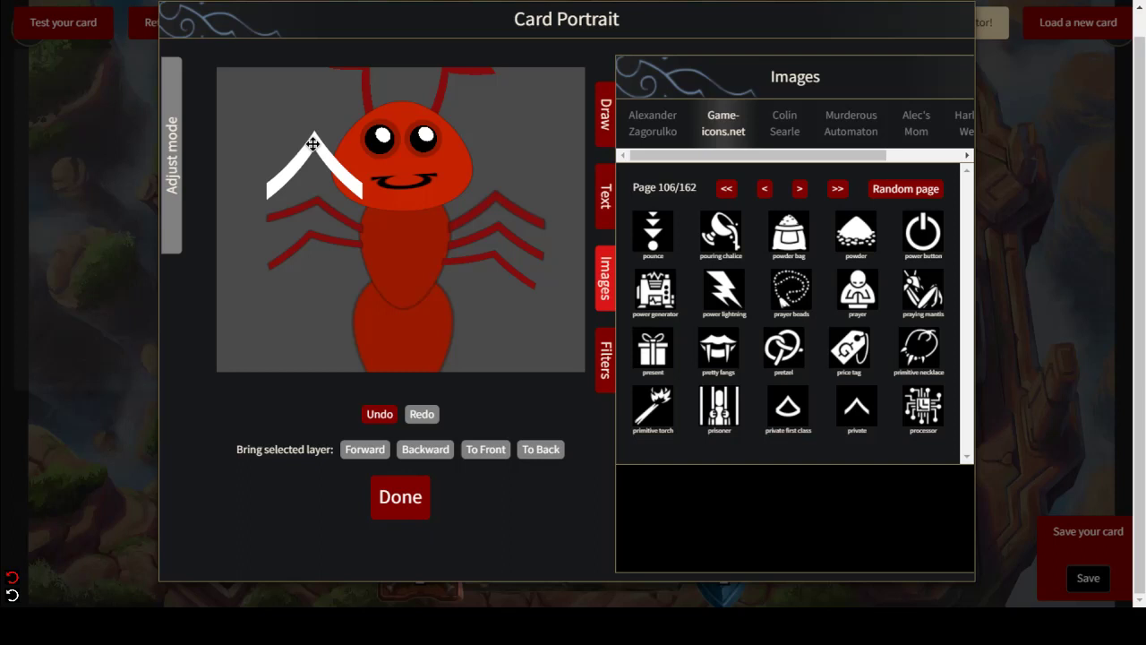
left_click_drag(315, 106, 327, 177)
left_click_drag(316, 224, 319, 269)
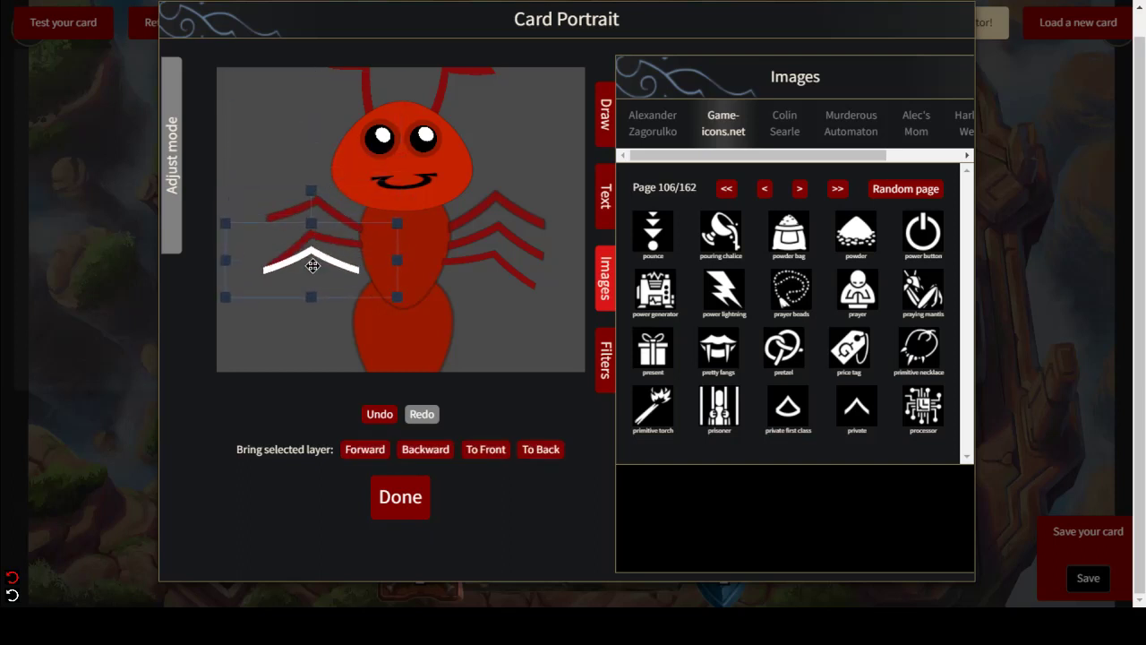
left_click_drag(316, 192, 294, 195)
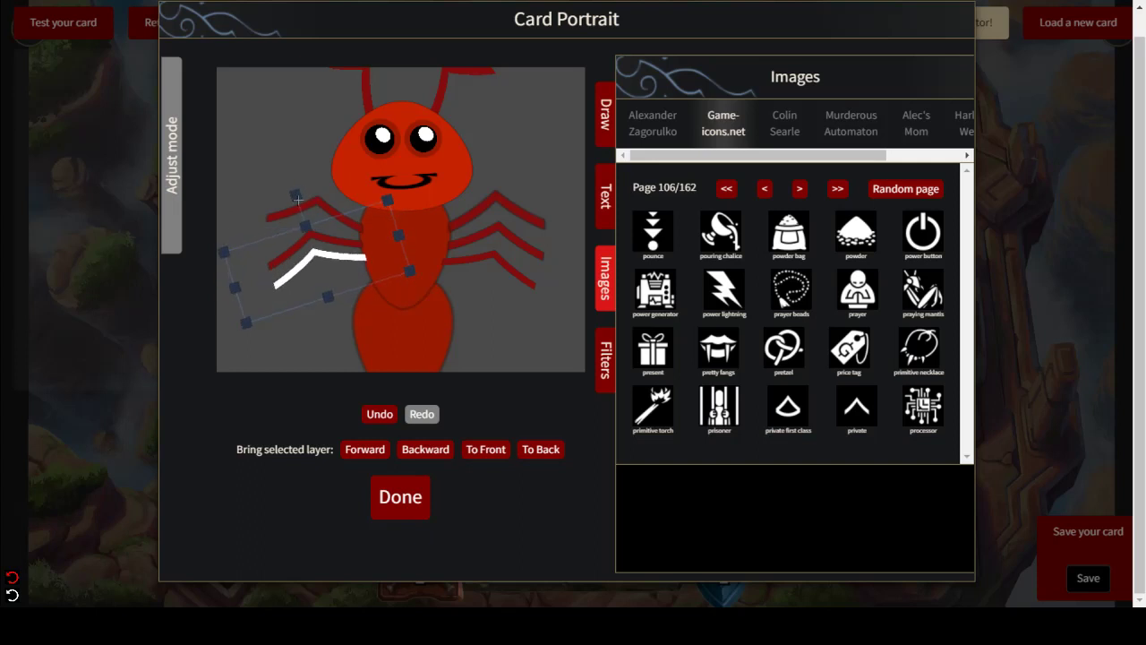
left_click_drag(298, 282, 300, 280)
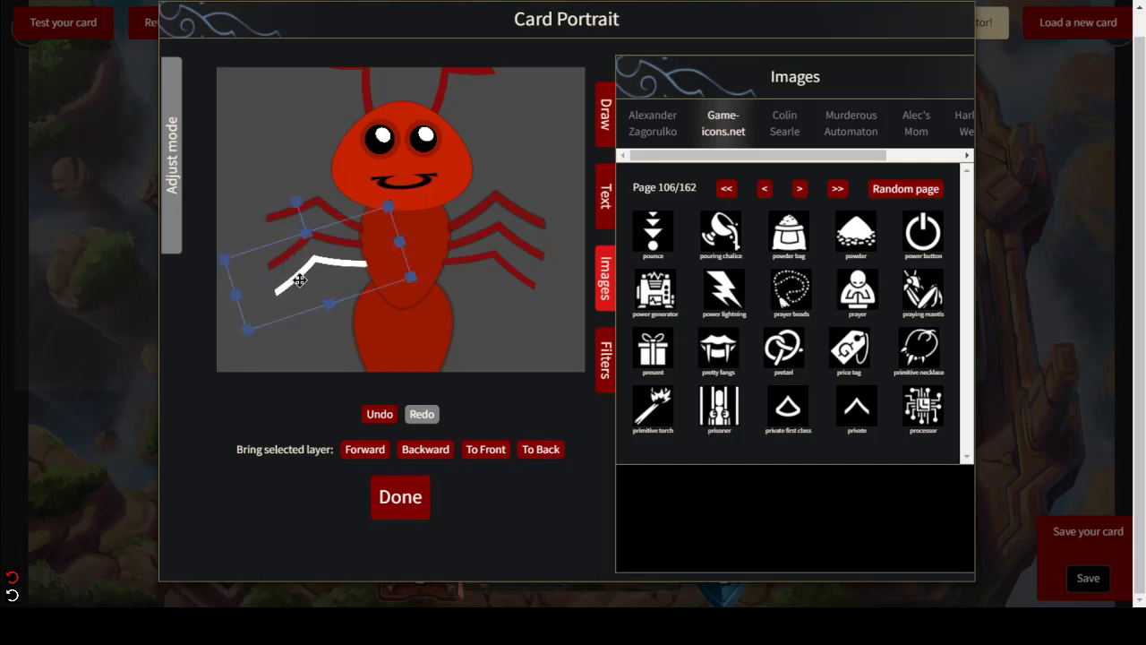
- Tint the third left arm dark red with the Multiply blend color and apply a slight Blur to it
left_click(607, 354)
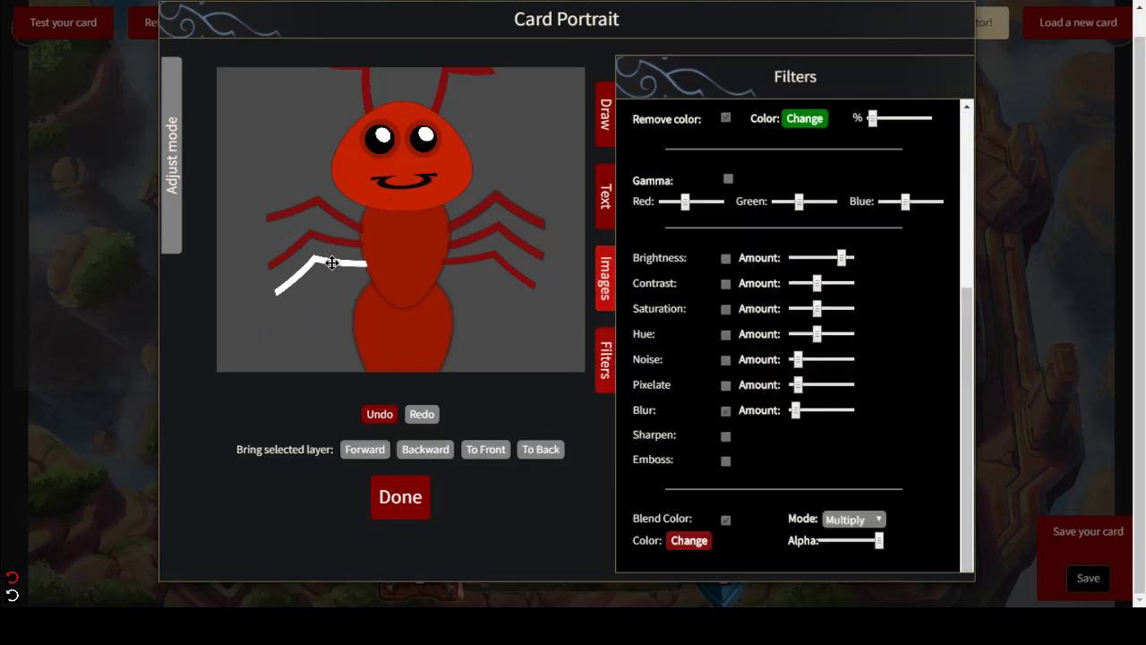
left_click(725, 520)
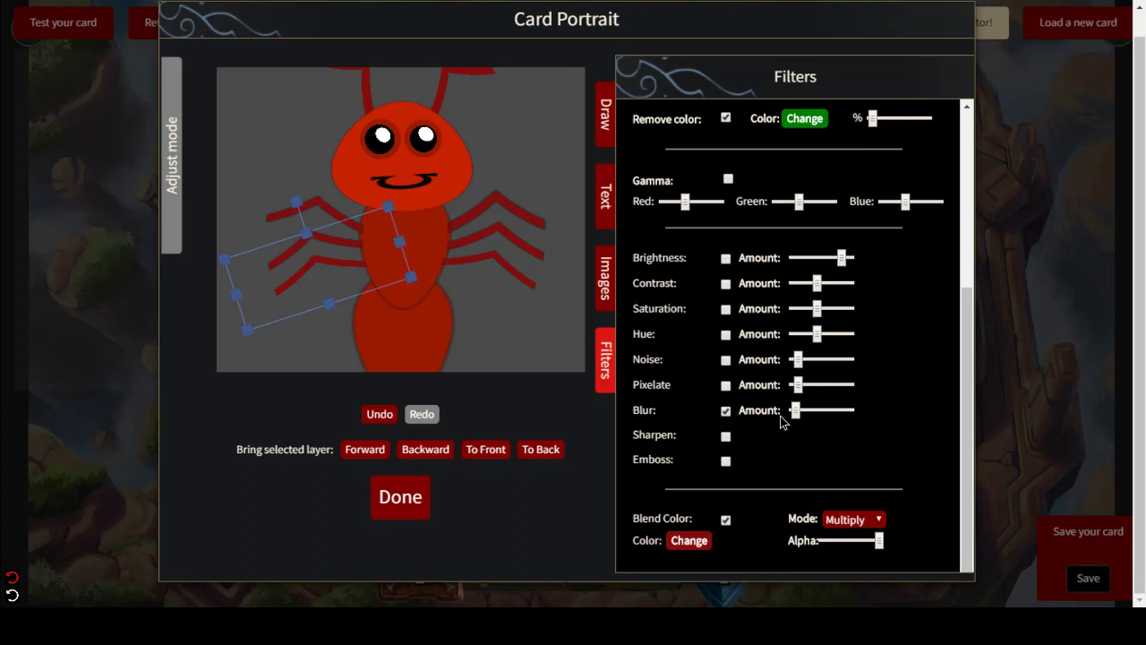
left_click_drag(796, 411, 799, 412)
left_click(553, 370)
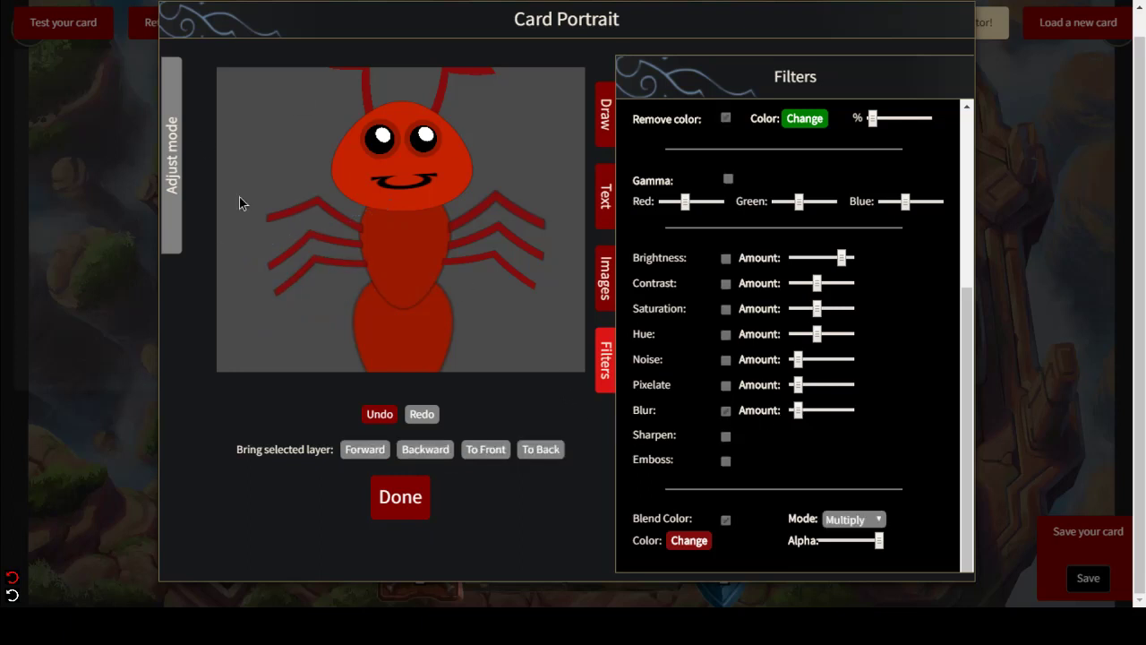
- Rotate and reposition the top left arm so it joins the body and mirrors the top right arm
left_click(331, 210)
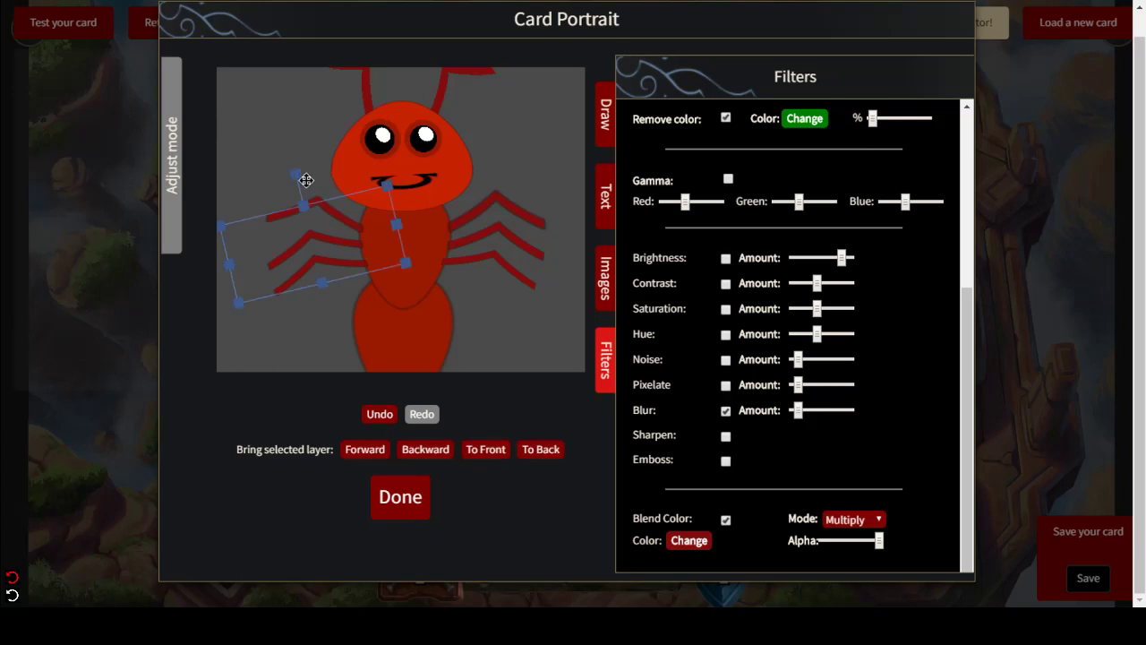
left_click(286, 146)
left_click(292, 181)
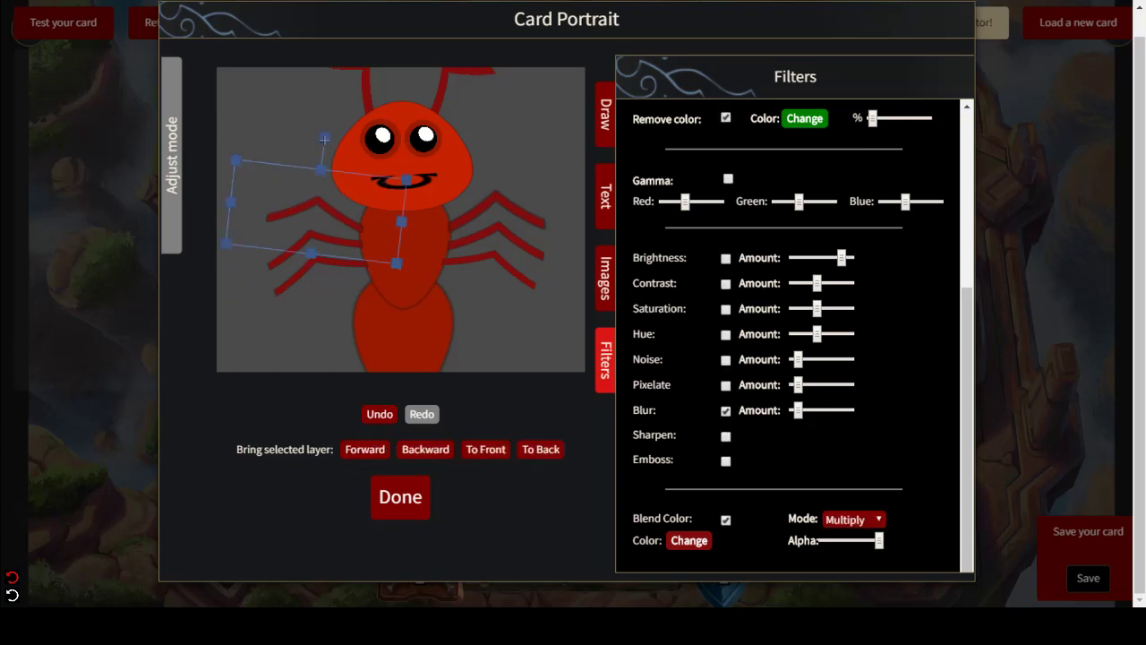
left_click_drag(325, 138, 318, 148)
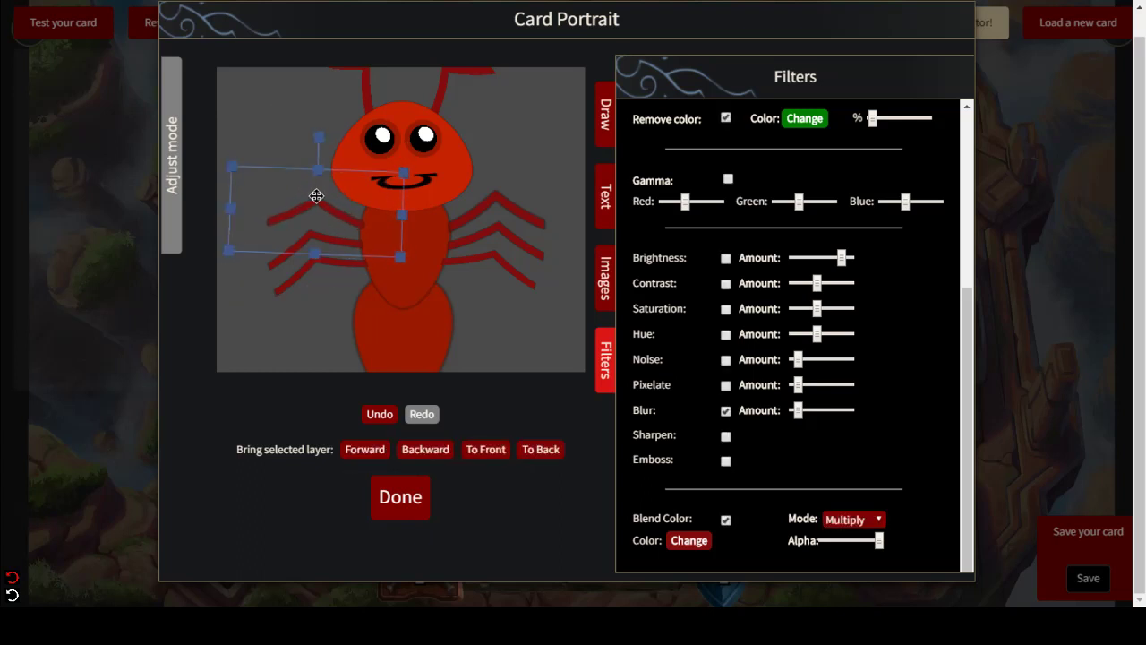
left_click_drag(315, 205, 314, 207)
left_click(529, 191)
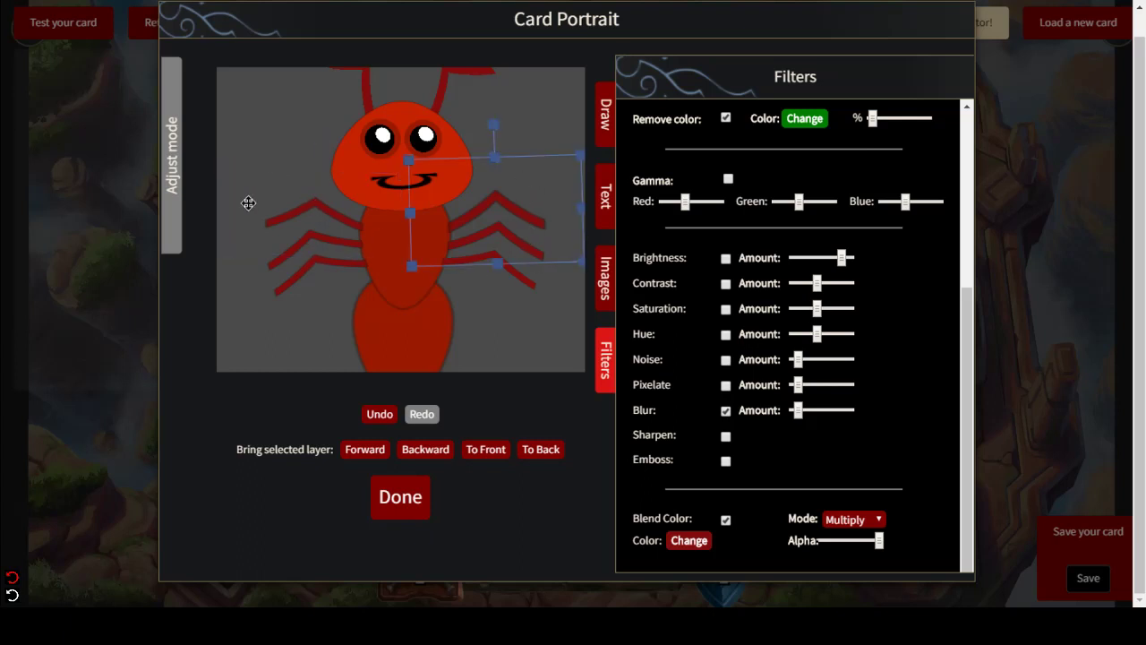
left_click(431, 207)
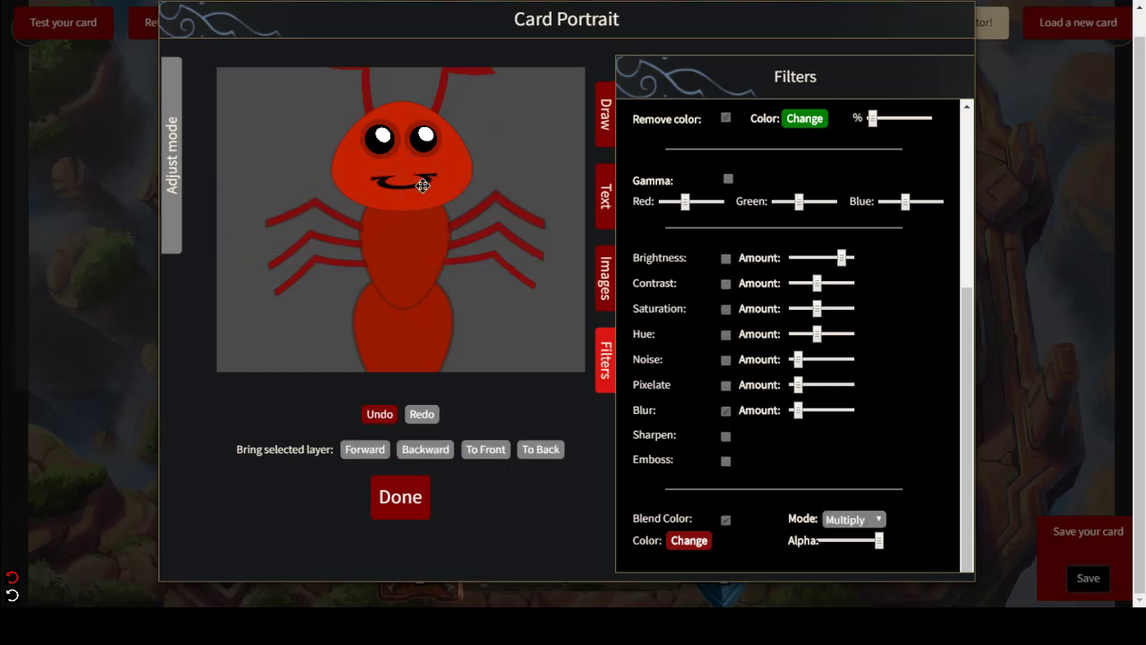
left_click(421, 185)
left_click(558, 93)
- Add the blank square image from the first page of the Game-icons.net collection and enlarge it to cover the whole portrait
left_click(606, 280)
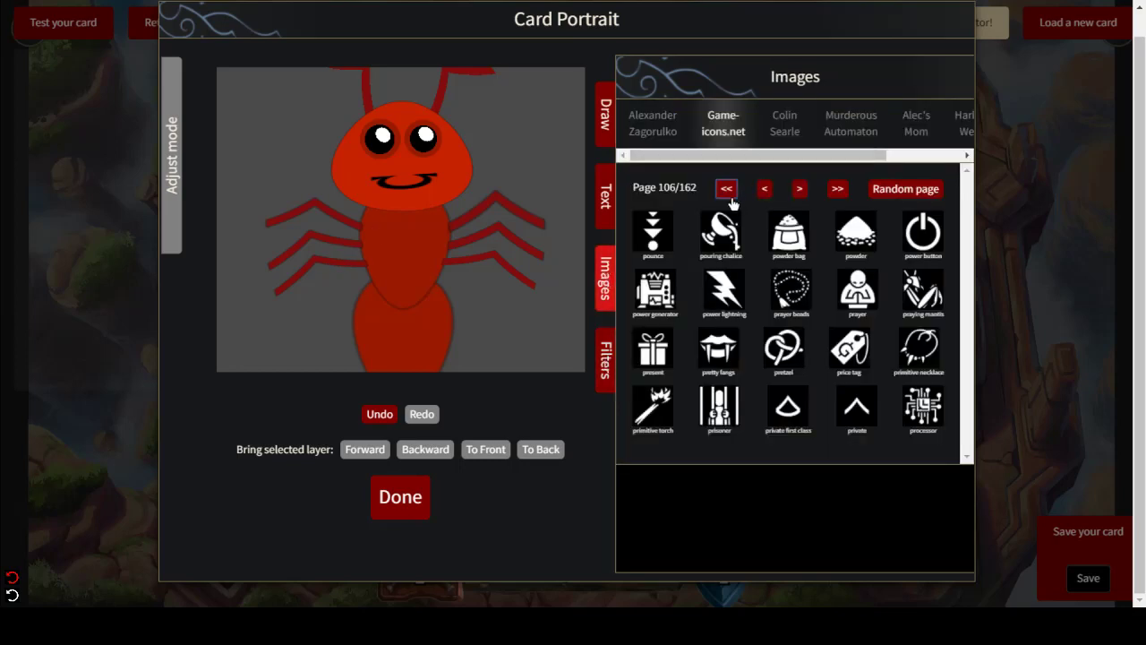
left_click(721, 189)
left_click(722, 188)
left_click(722, 189)
left_click(721, 189)
left_click(721, 189)
left_click(721, 189)
left_click(721, 193)
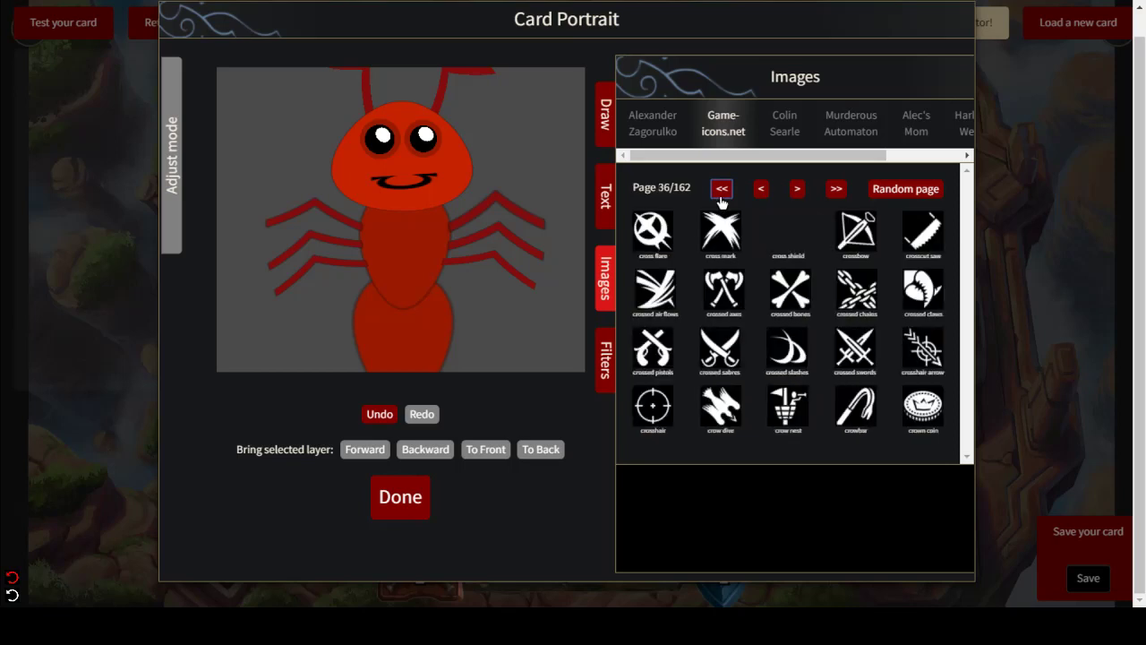
left_click(722, 192)
left_click(721, 192)
left_click(723, 192)
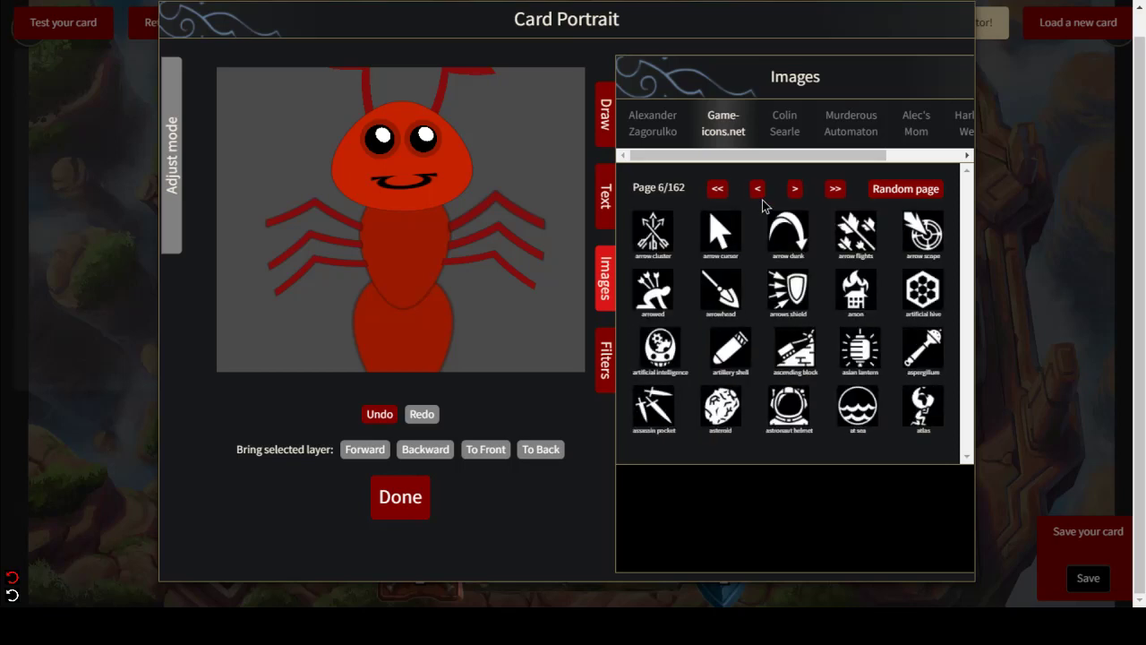
left_click(758, 189)
left_click(757, 189)
left_click(757, 189)
left_click(757, 189)
left_click(758, 189)
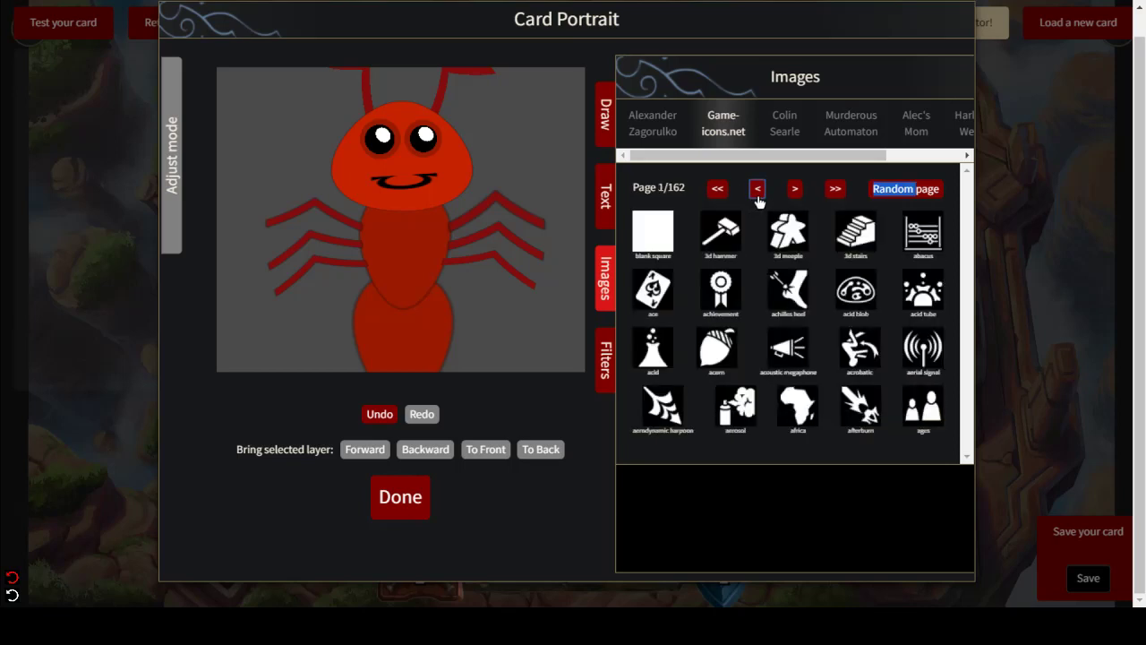
left_click(663, 244)
left_click_drag(376, 138, 353, 125)
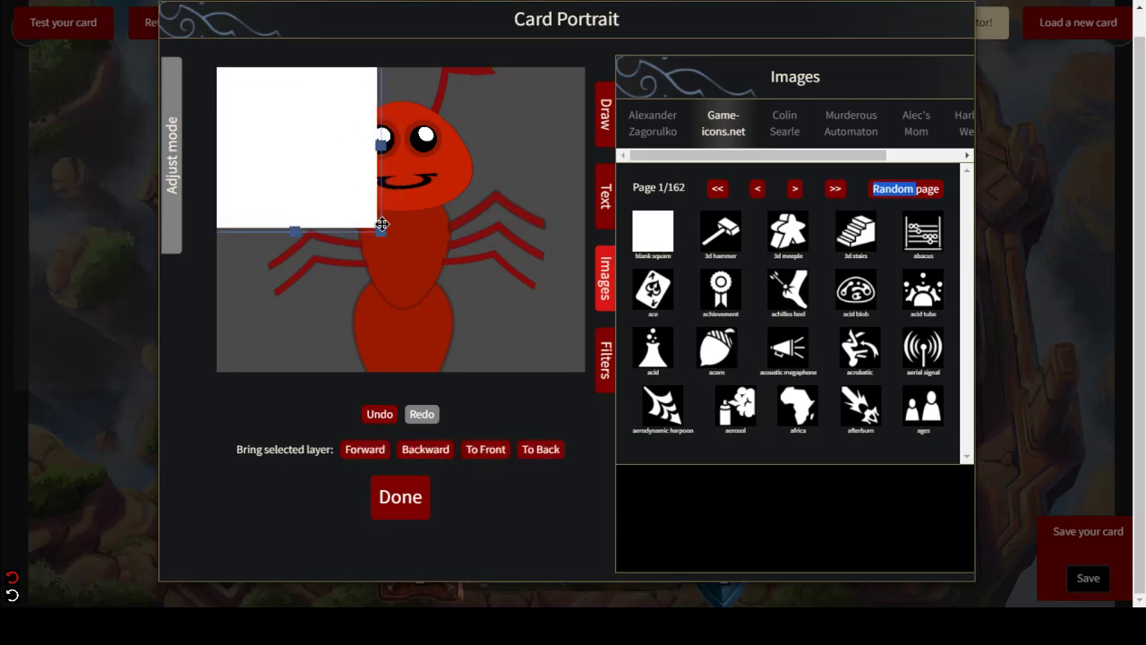
left_click_drag(381, 231, 607, 421)
- Tint the full-size square peach #FFC993 with the Multiply blend color and send it to the back as the background
left_click(606, 353)
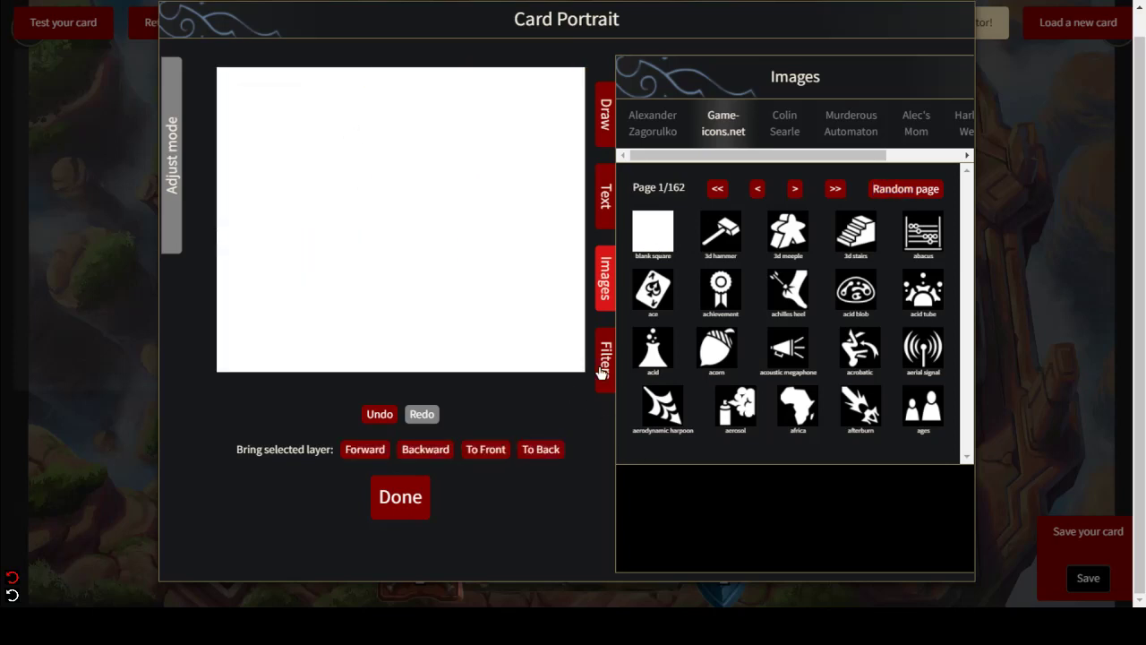
left_click(690, 541)
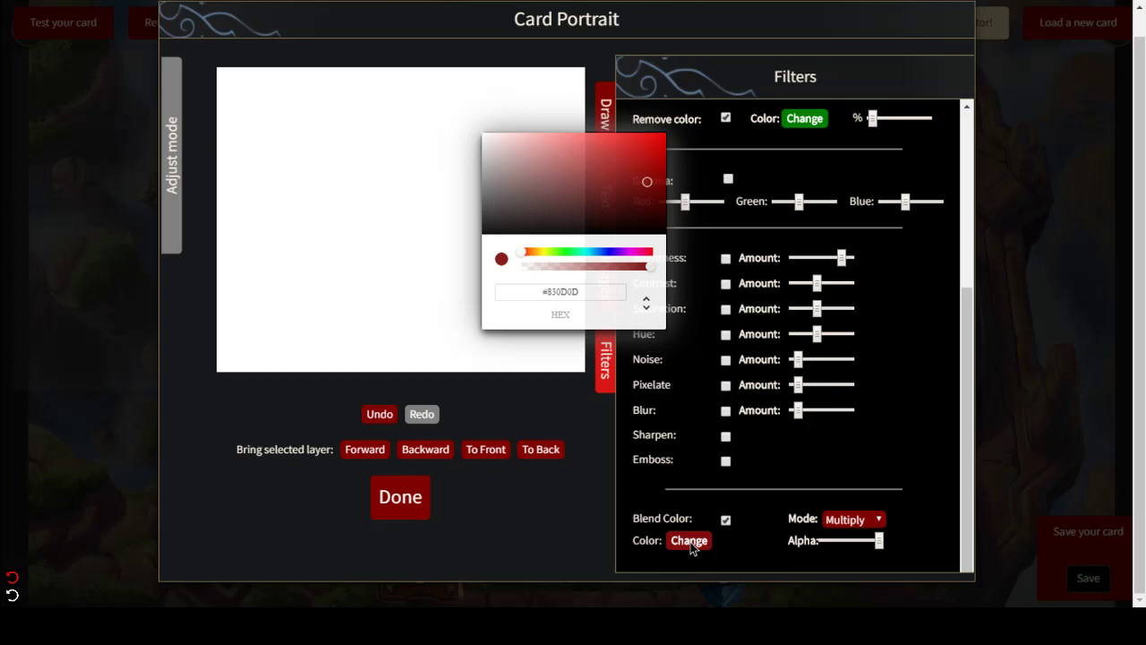
left_click_drag(529, 272, 538, 269)
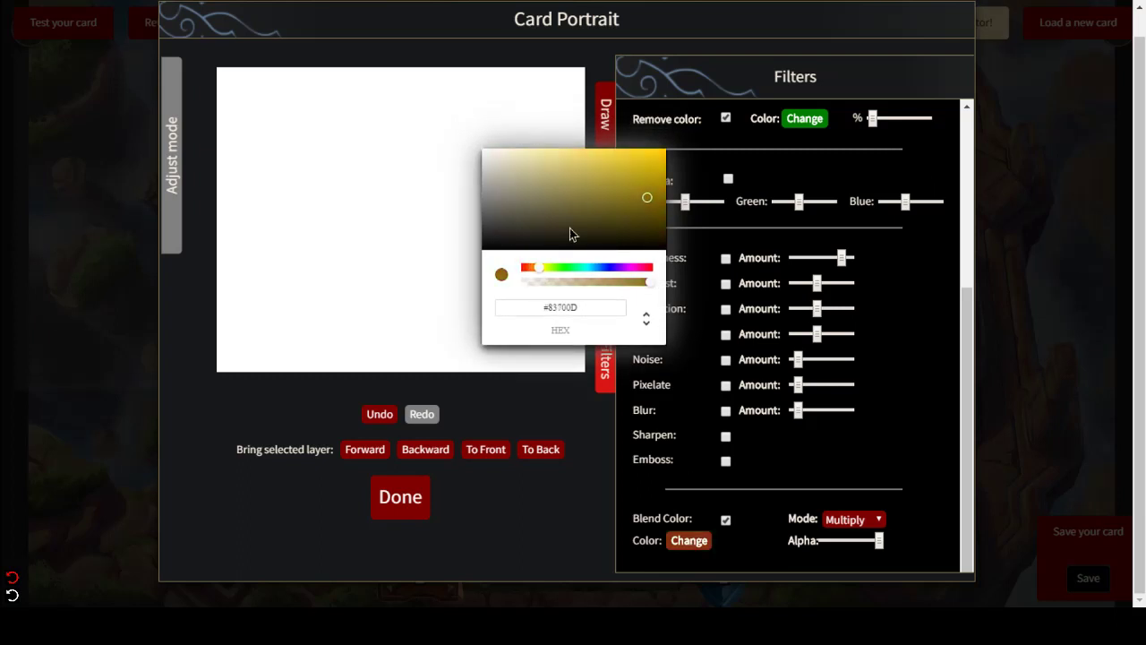
left_click_drag(570, 227, 579, 151)
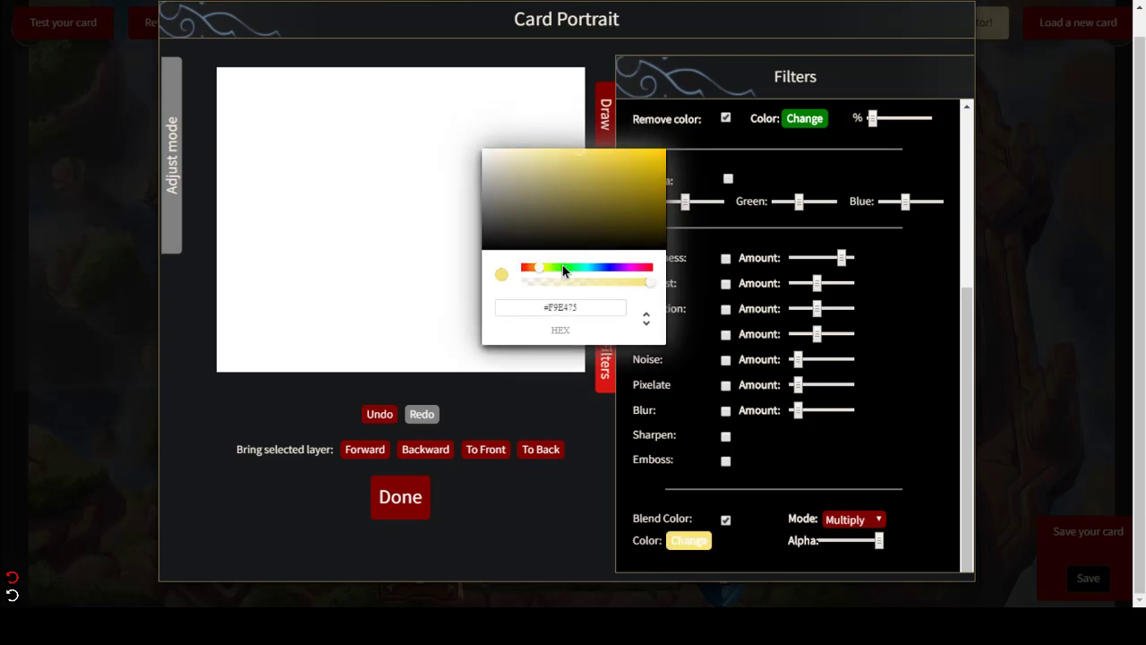
left_click_drag(537, 265, 533, 265)
left_click_drag(561, 151, 560, 146)
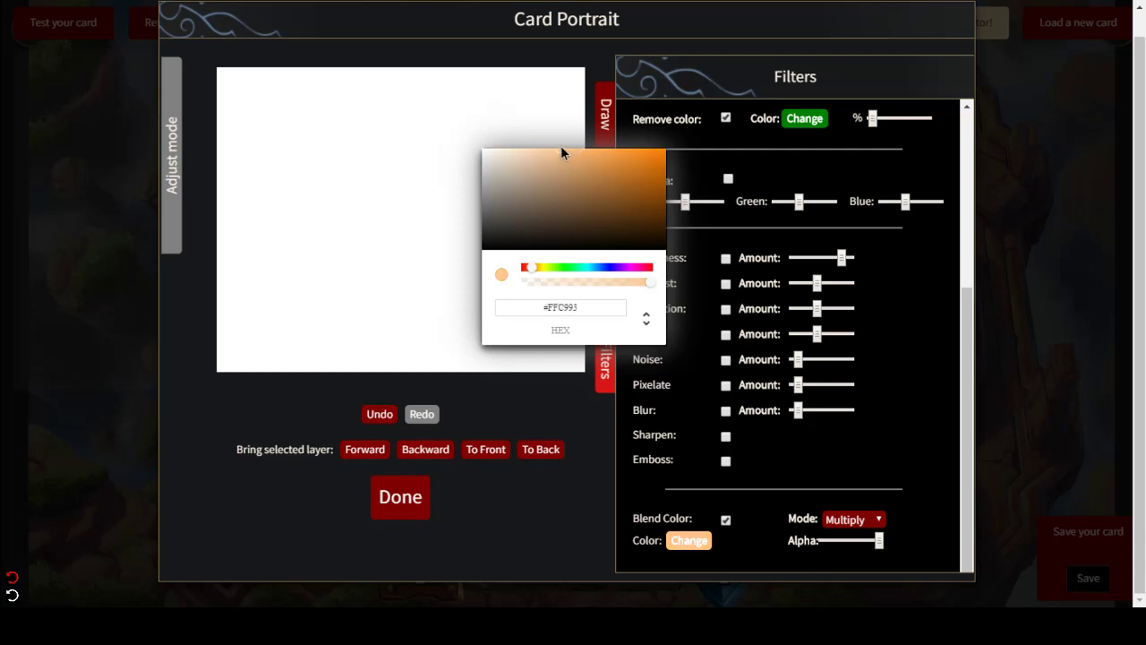
left_click(735, 445)
left_click(857, 523)
left_click(786, 521)
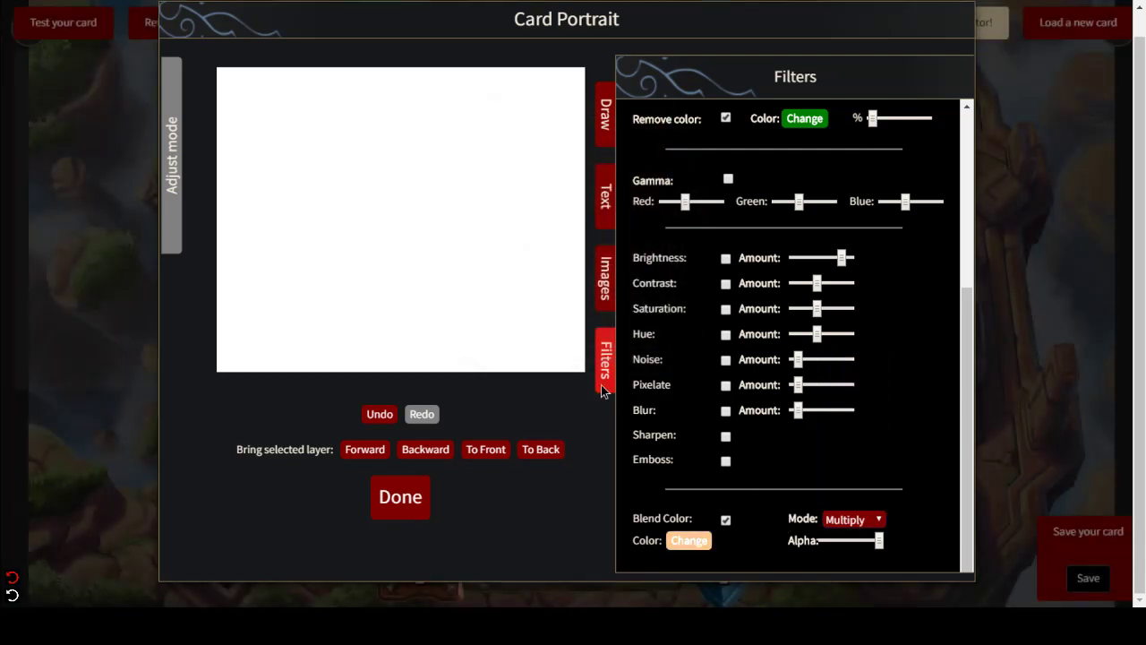
left_click(726, 520)
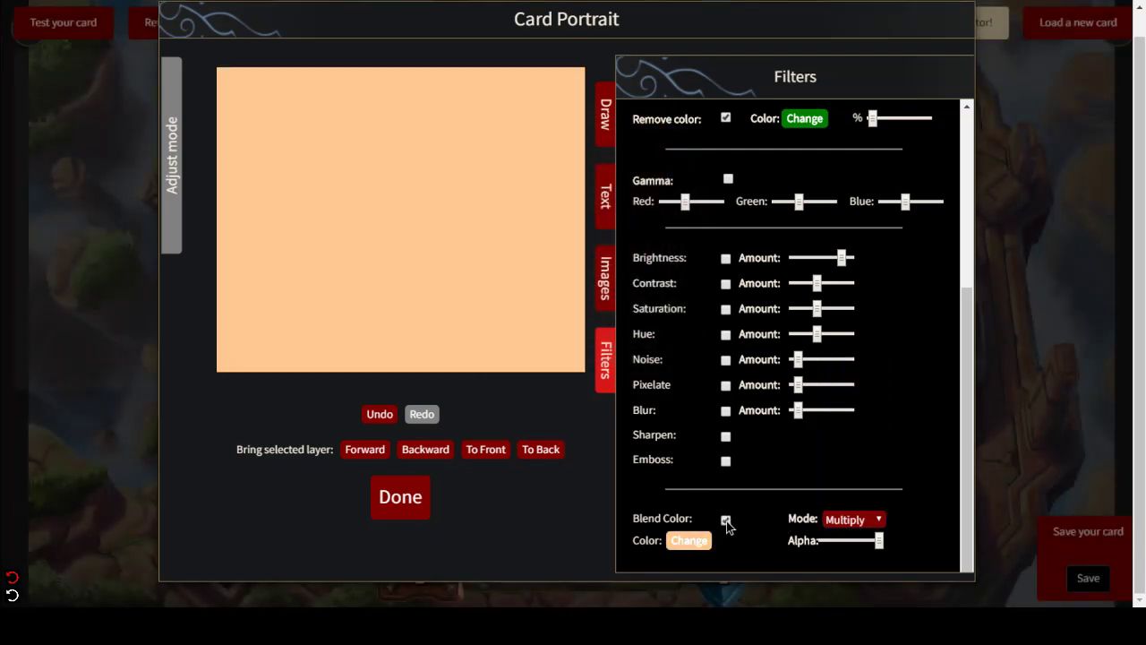
left_click(540, 455)
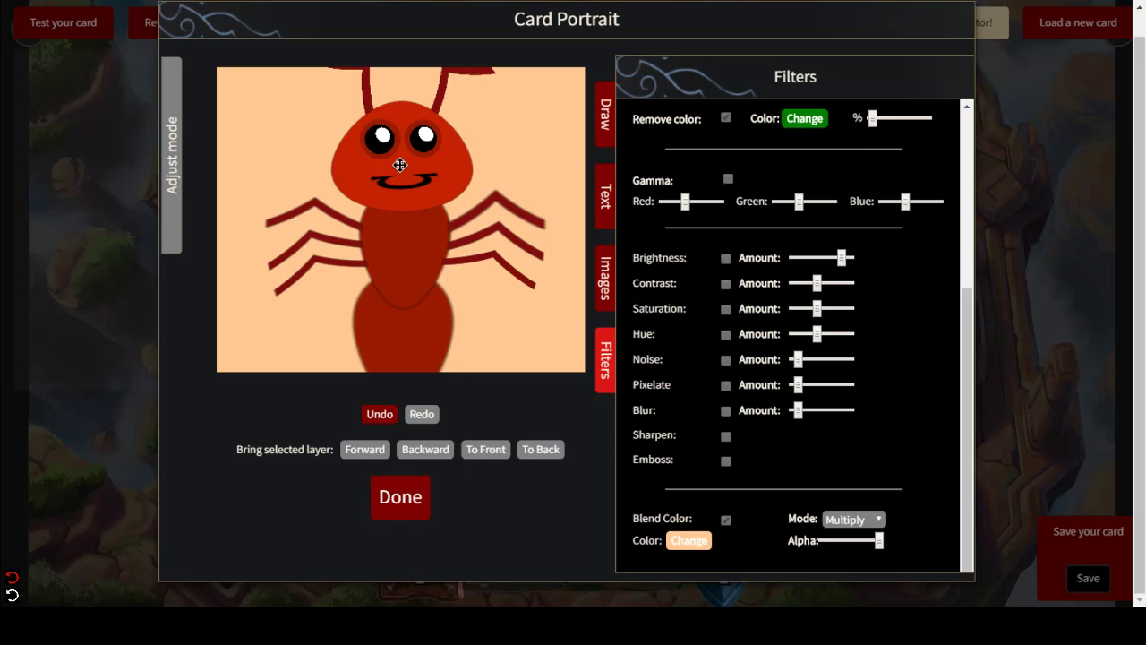
- Add the armor downgrade icon, turn it upside down, enlarge it, and place it as a mound in the lower right of the portrait
left_click(605, 279)
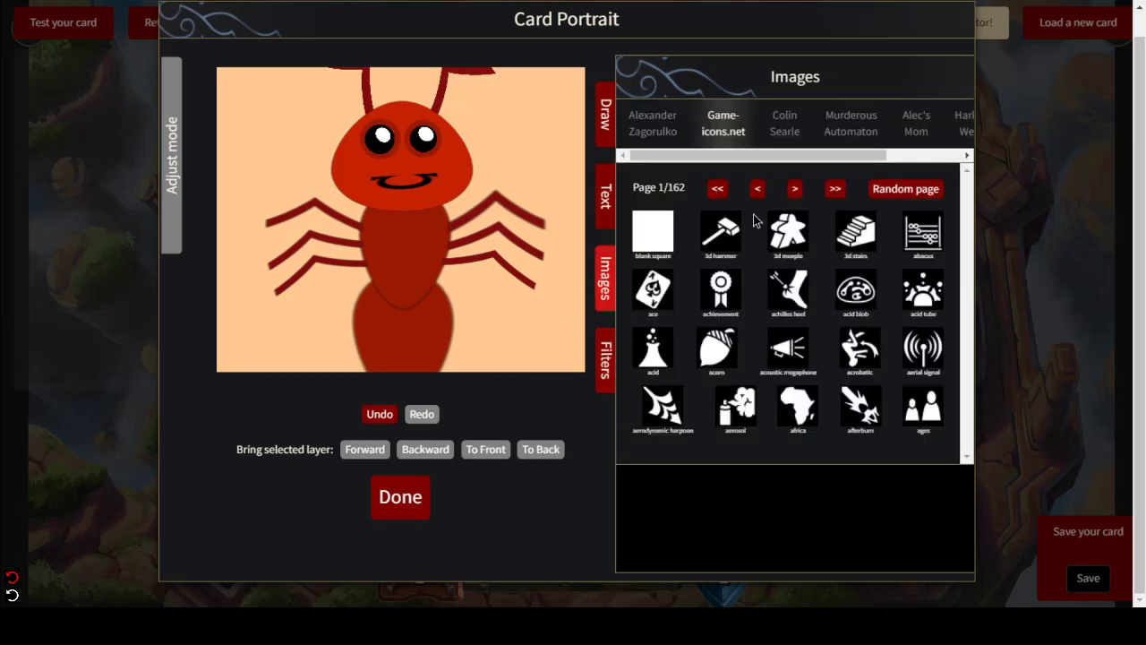
left_click(793, 189)
left_click(793, 189)
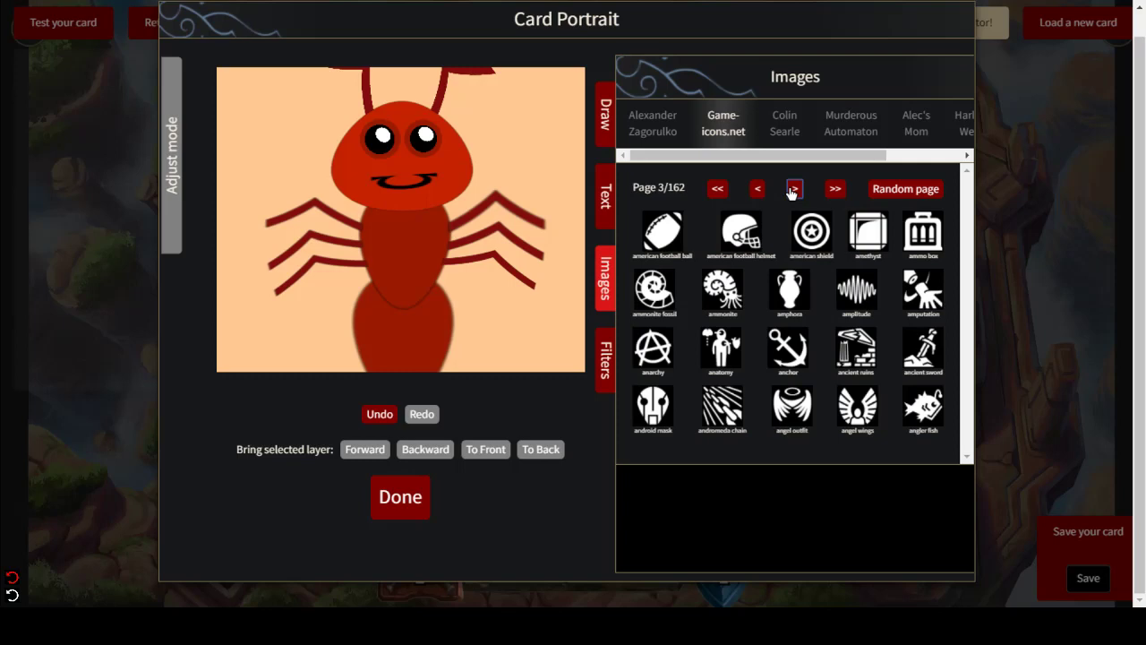
left_click(793, 189)
left_click(793, 189)
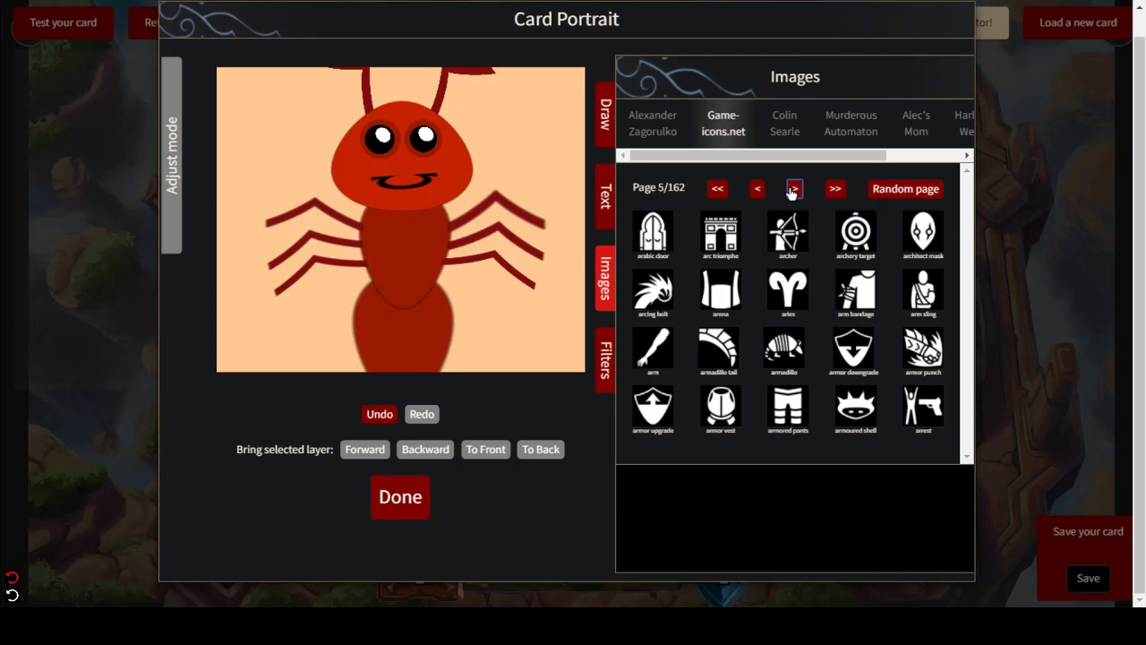
left_click(844, 352)
left_click(310, 173)
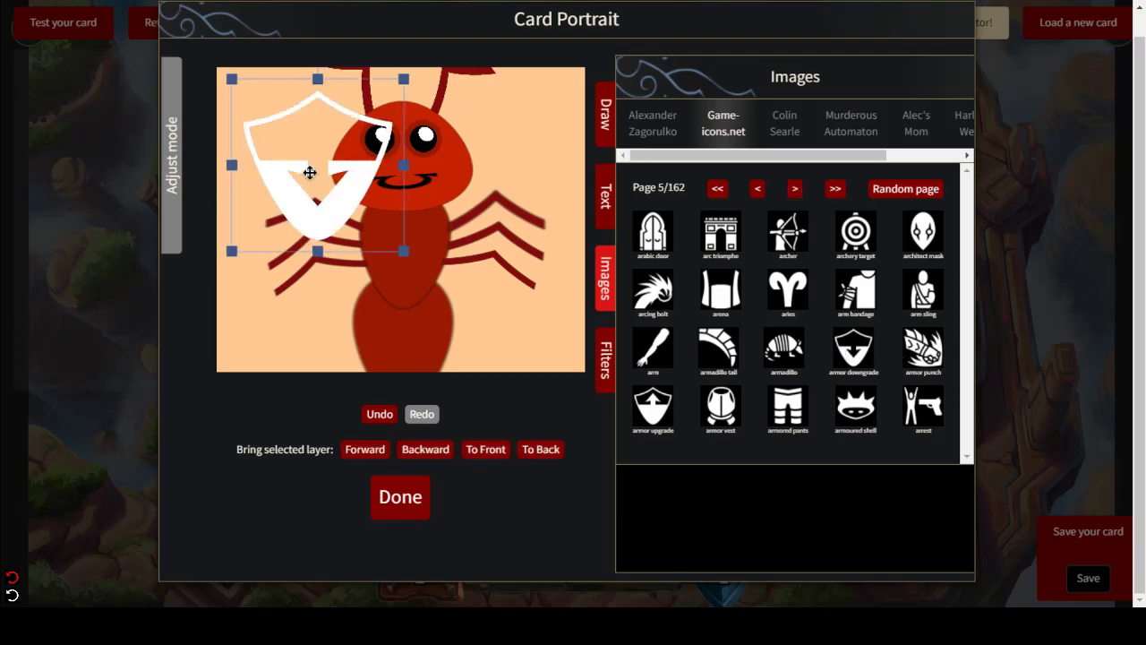
left_click_drag(310, 174, 344, 246)
left_click_drag(344, 128, 348, 407)
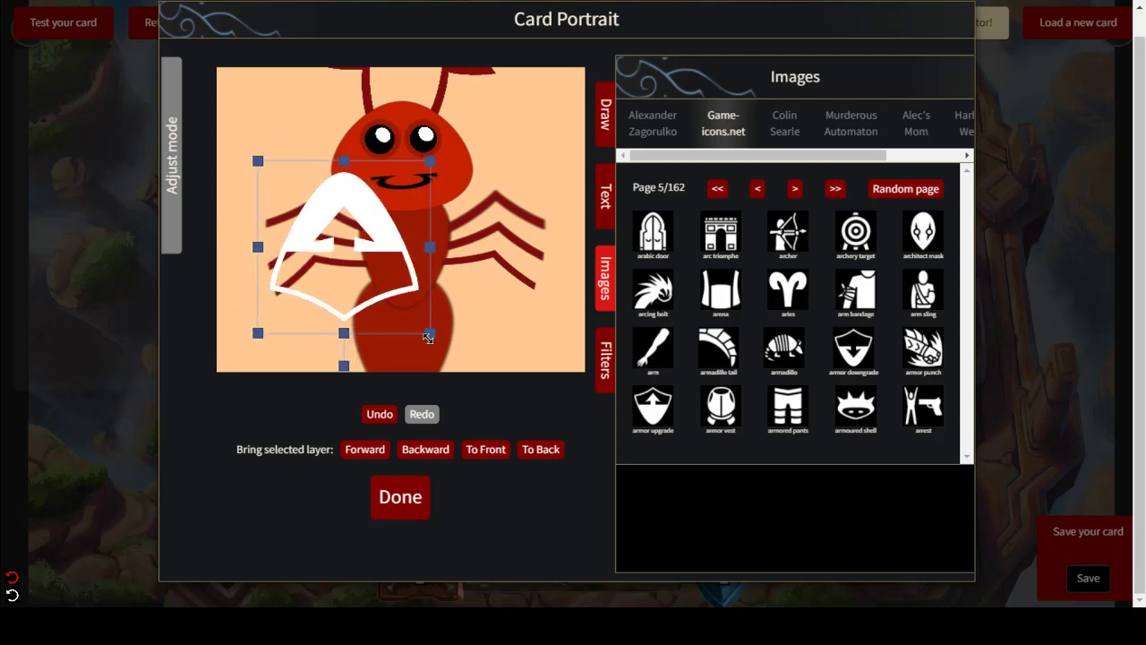
left_click_drag(430, 332, 583, 414)
left_click_drag(490, 328, 470, 286)
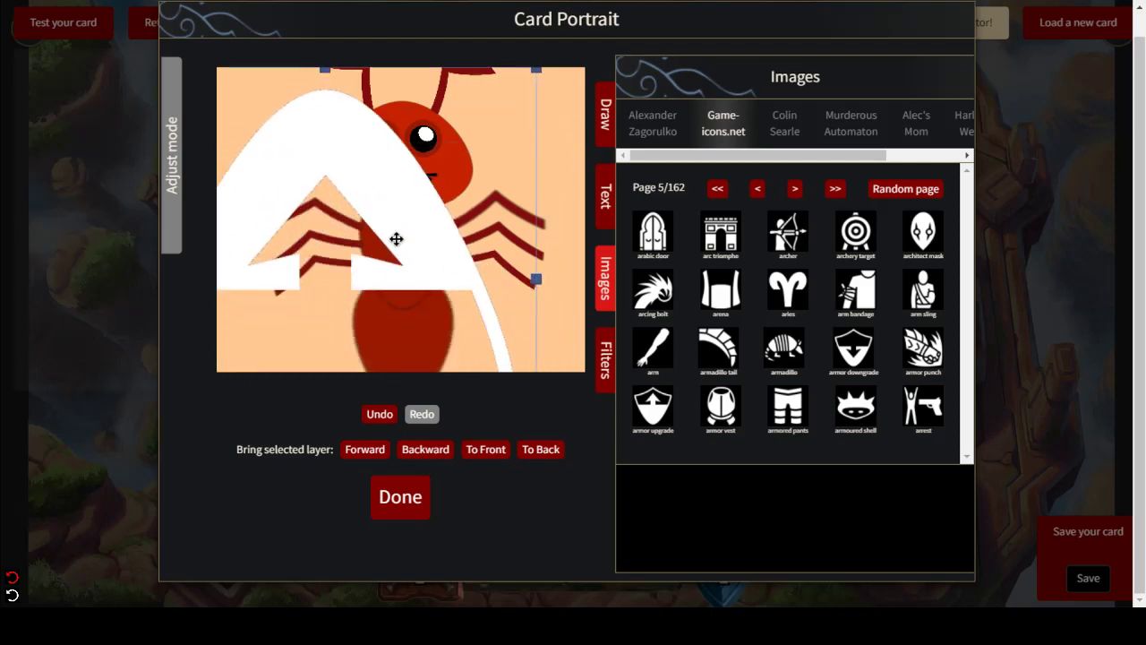
left_click_drag(396, 238, 524, 322)
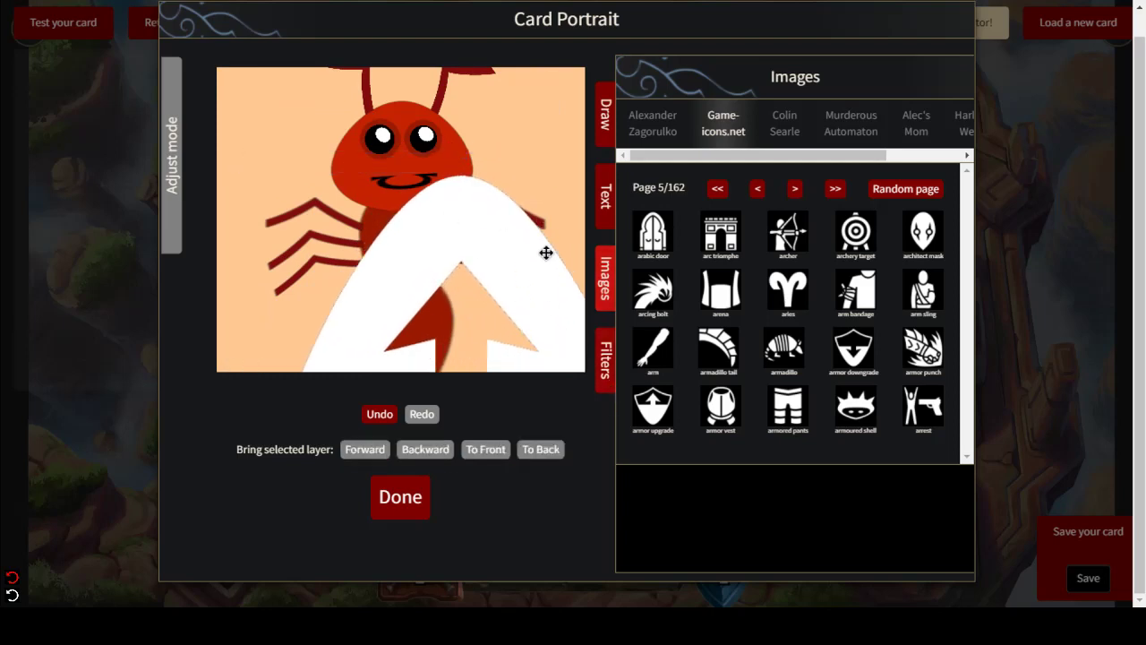
- Tint the inverted shield mound brown with the Multiply blend color
left_click(606, 360)
left_click(689, 540)
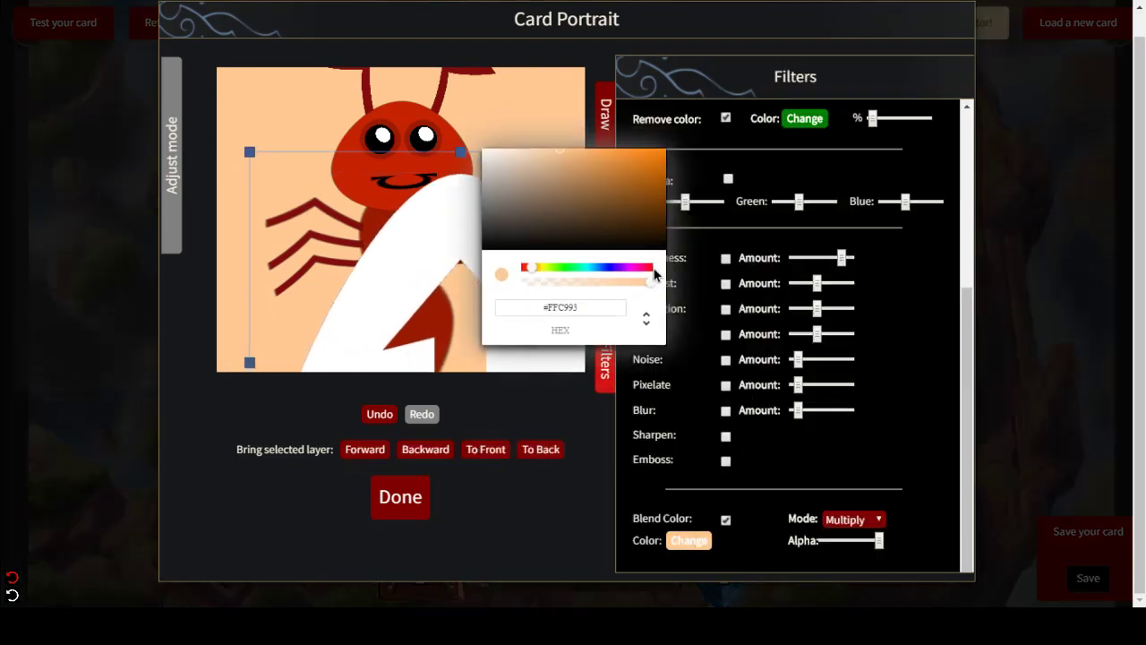
left_click(594, 152)
left_click(757, 528)
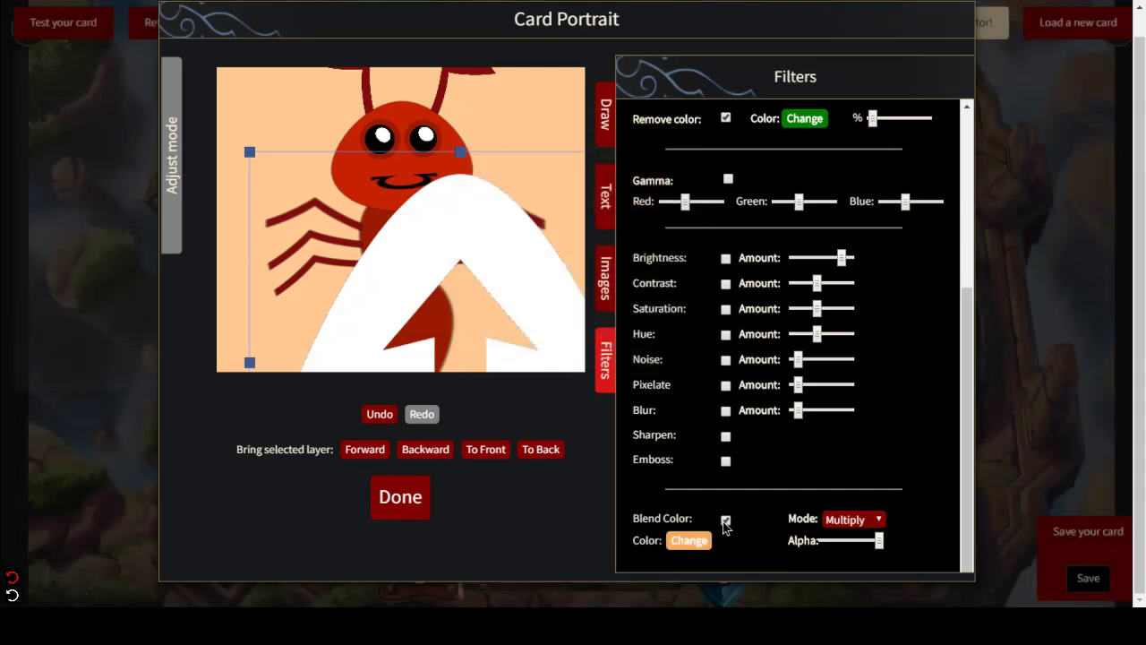
left_click(725, 520)
left_click(688, 540)
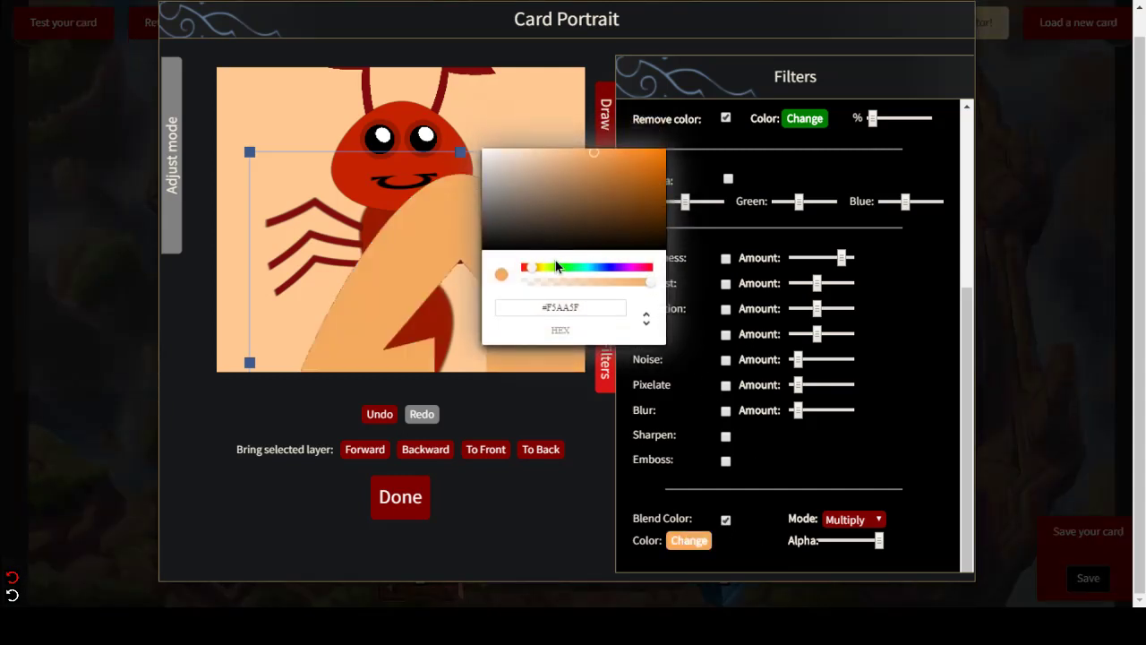
left_click(598, 150)
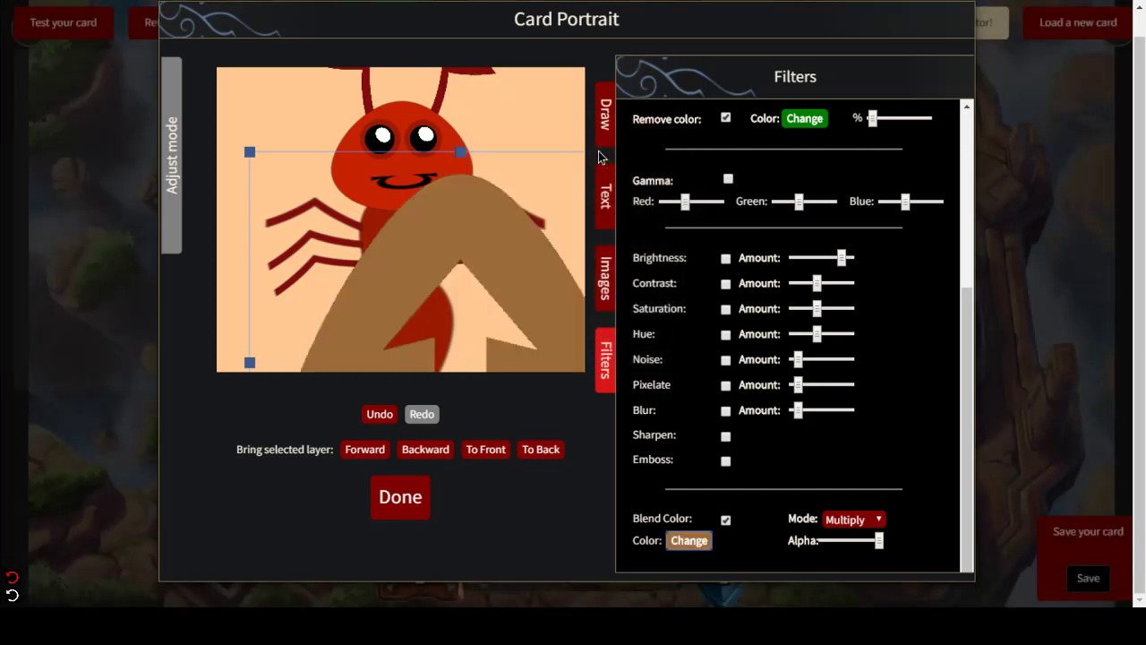
left_click(409, 456)
- Layer the brown mound behind the ant and in front of the peach background
left_click(545, 348)
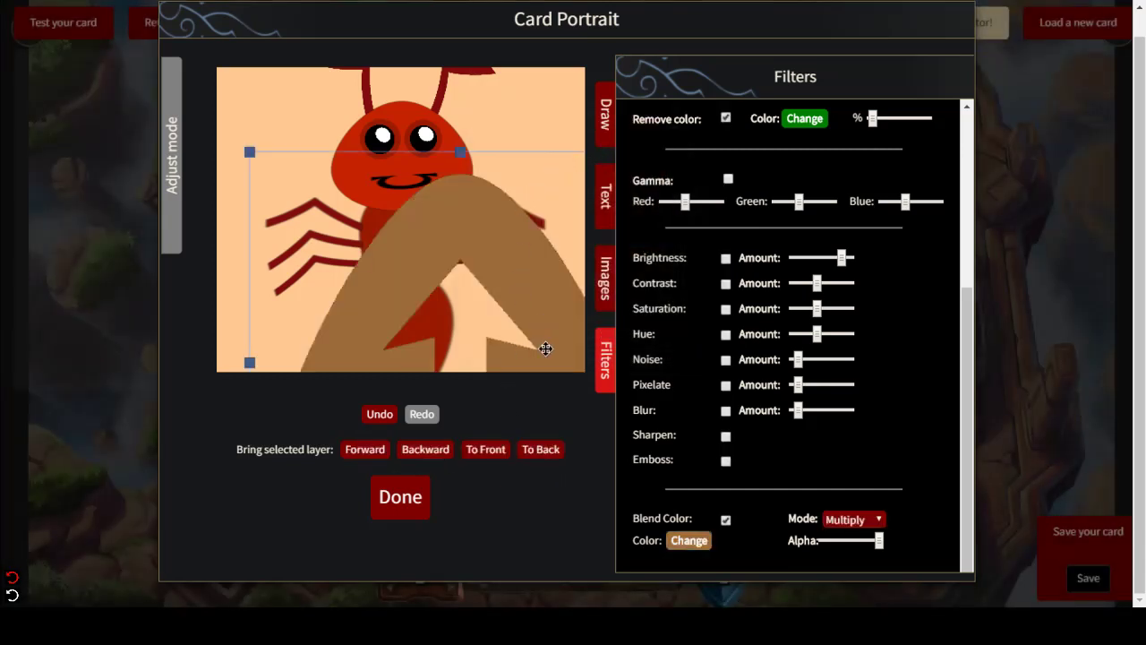
left_click(548, 450)
left_click(540, 449)
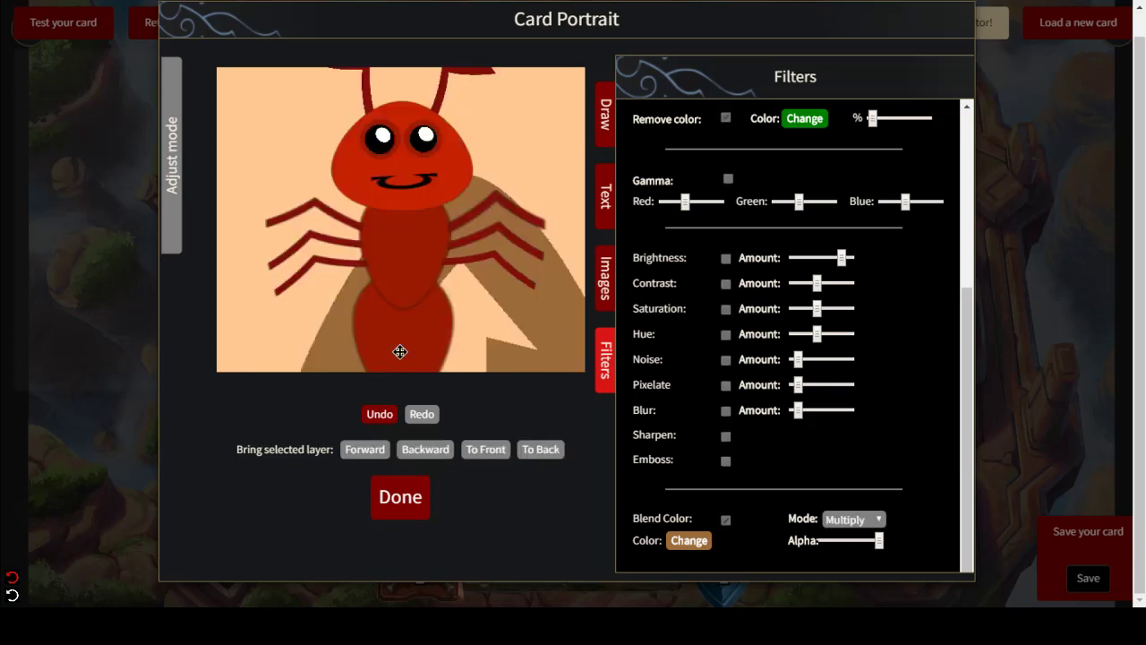
- Add a blank square over the gap in the mound's lower middle and tint it the same brown with the Multiply blend color
left_click(605, 281)
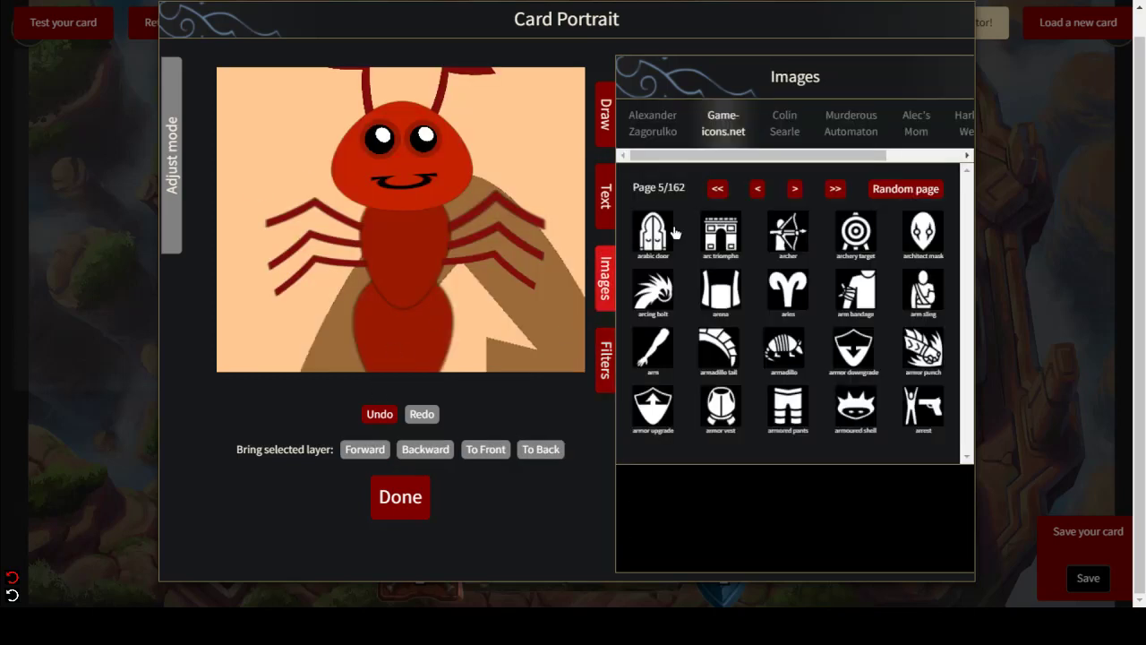
left_click(756, 189)
left_click(757, 189)
left_click(757, 189)
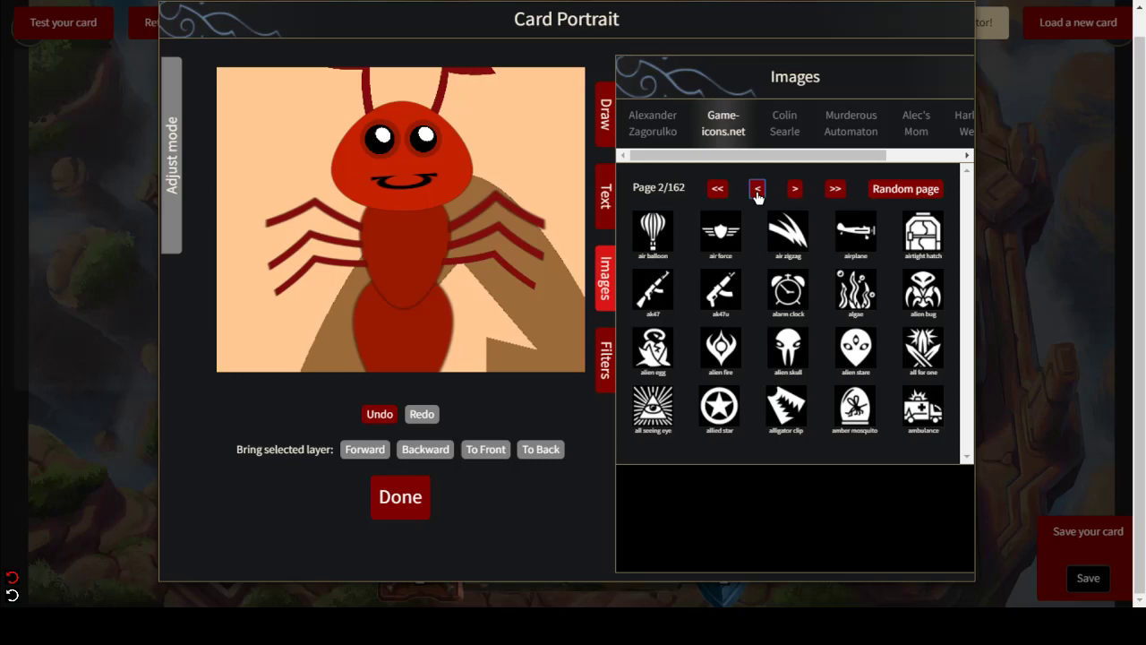
left_click(756, 189)
left_click(656, 240)
left_click_drag(356, 211, 492, 344)
left_click(605, 358)
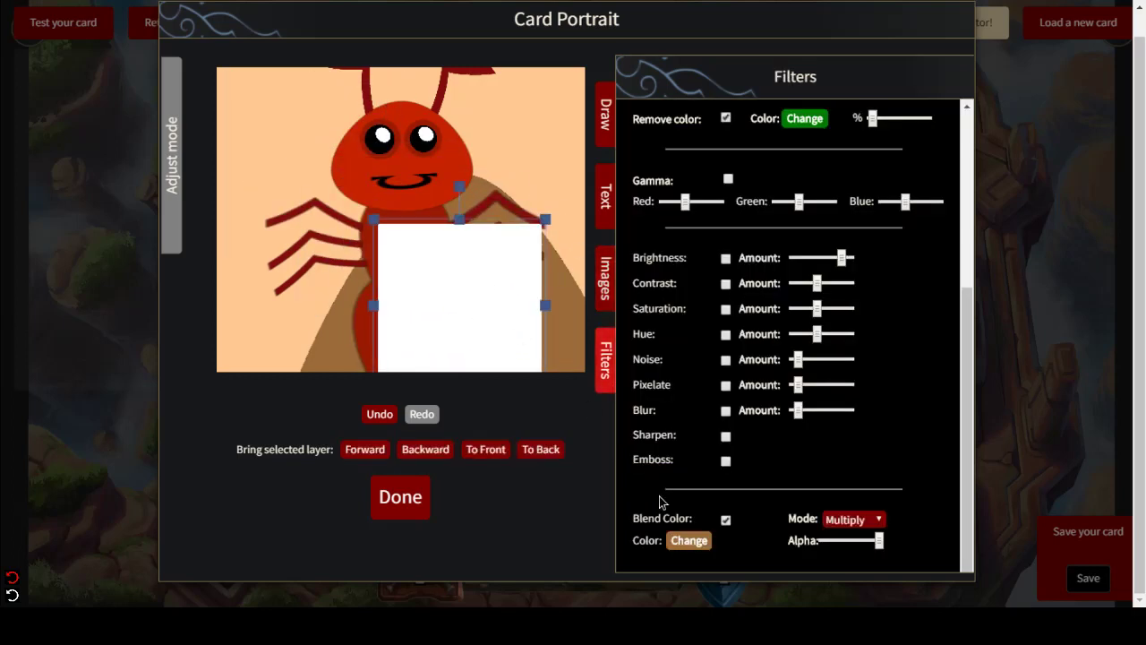
left_click(726, 520)
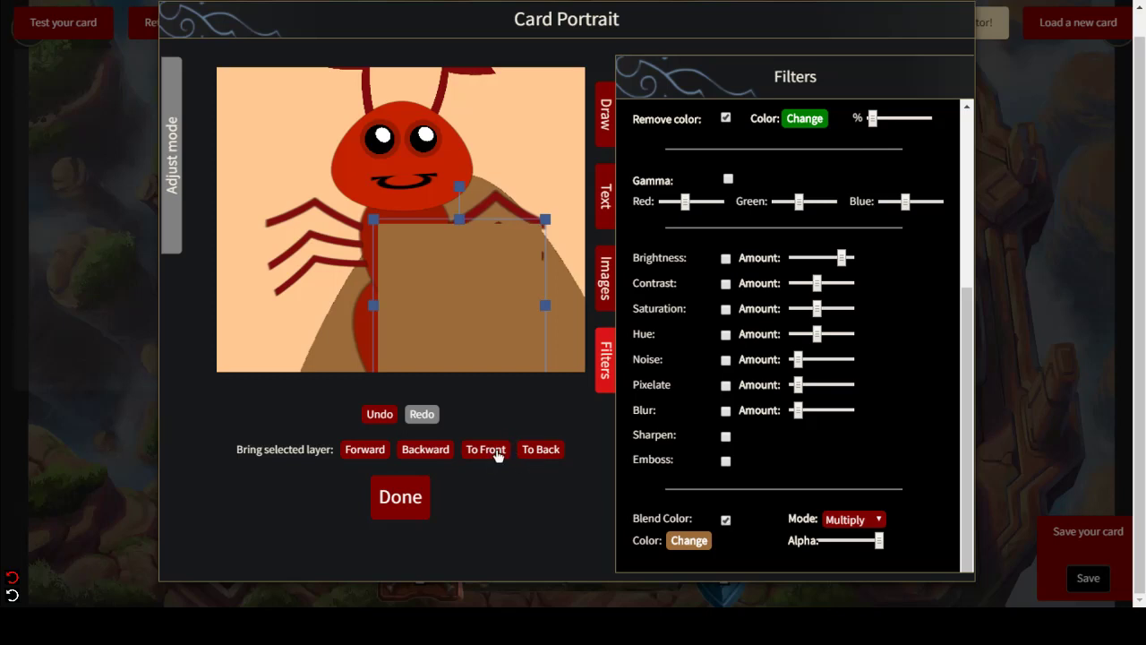
- Layer the brown square behind the ant and in front of the peach background to fill the mound's gap
left_click(428, 450)
left_click(481, 325)
left_click(544, 455)
left_click(557, 157)
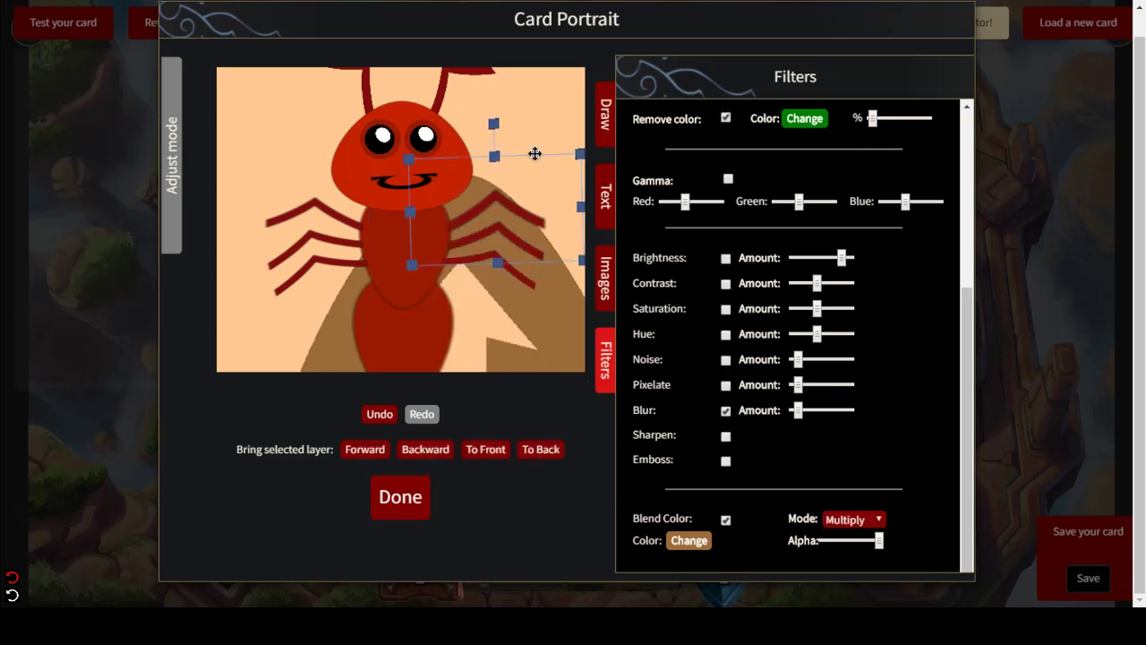
left_click(563, 108)
left_click(537, 449)
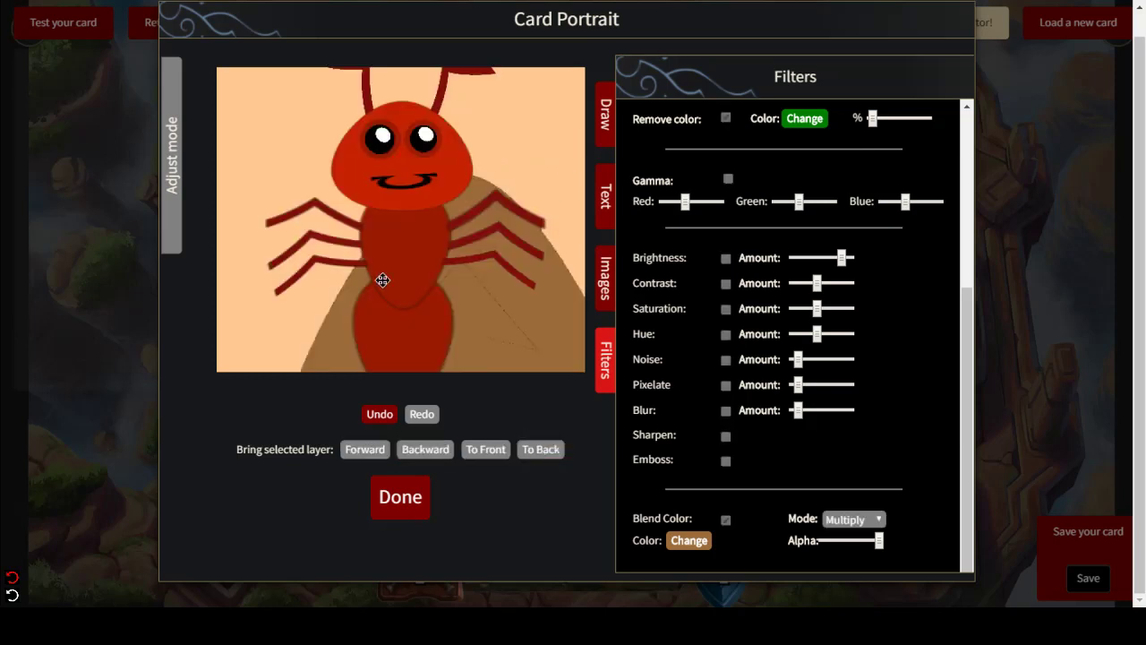
- Delete the brown inverted shield mound and the brown square that patches its gap
left_click(484, 318)
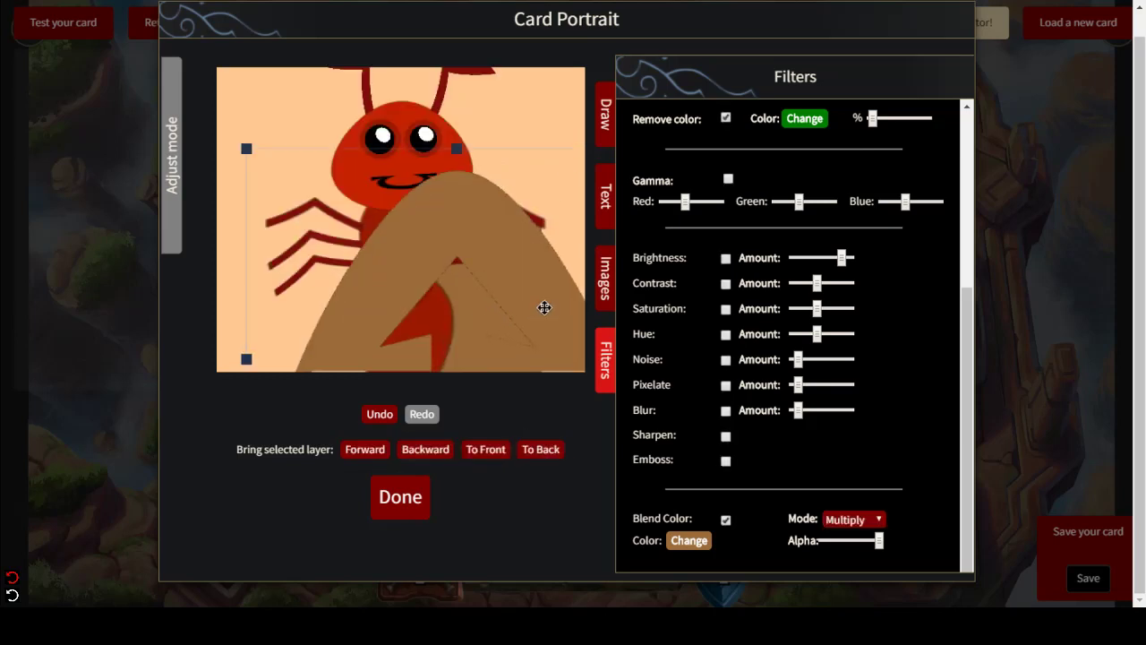
left_click_drag(544, 307, 556, 322)
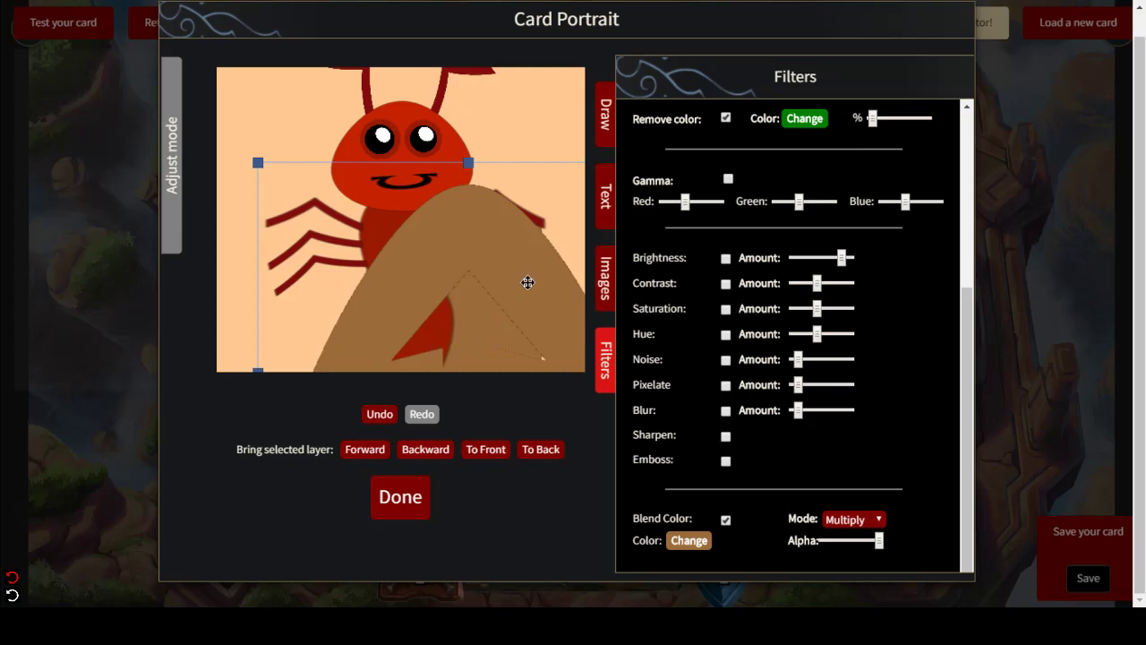
key("Delete")
left_click(512, 328)
key("Delete")
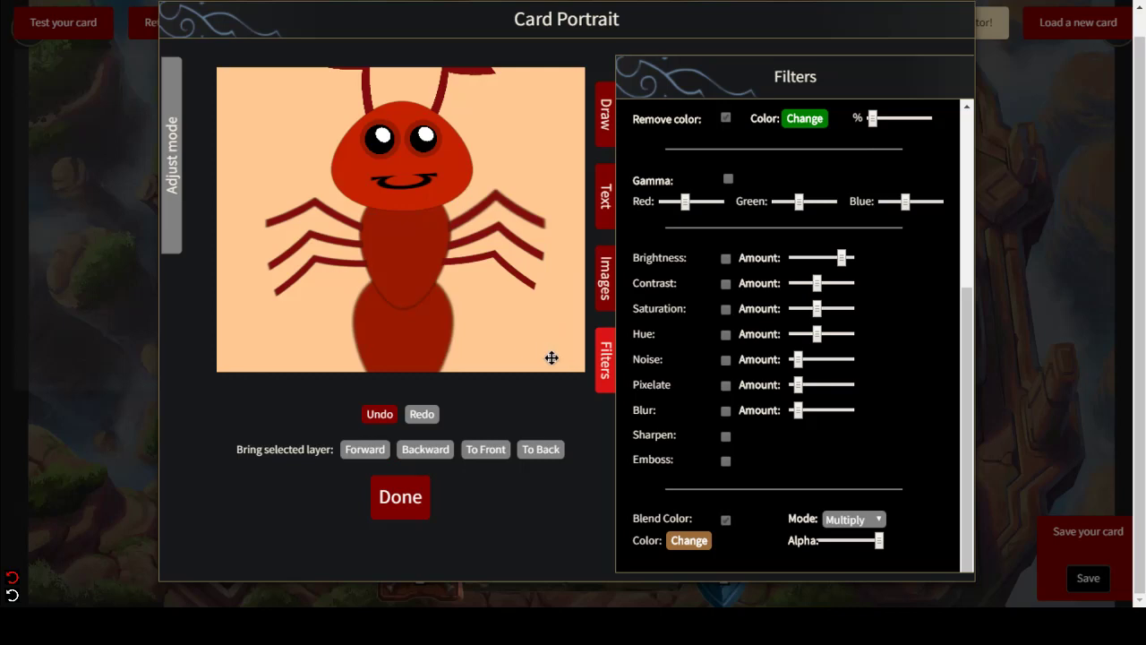
- Find the big egg icon in the Game-icons.net collection and add it to the portrait
left_click(610, 288)
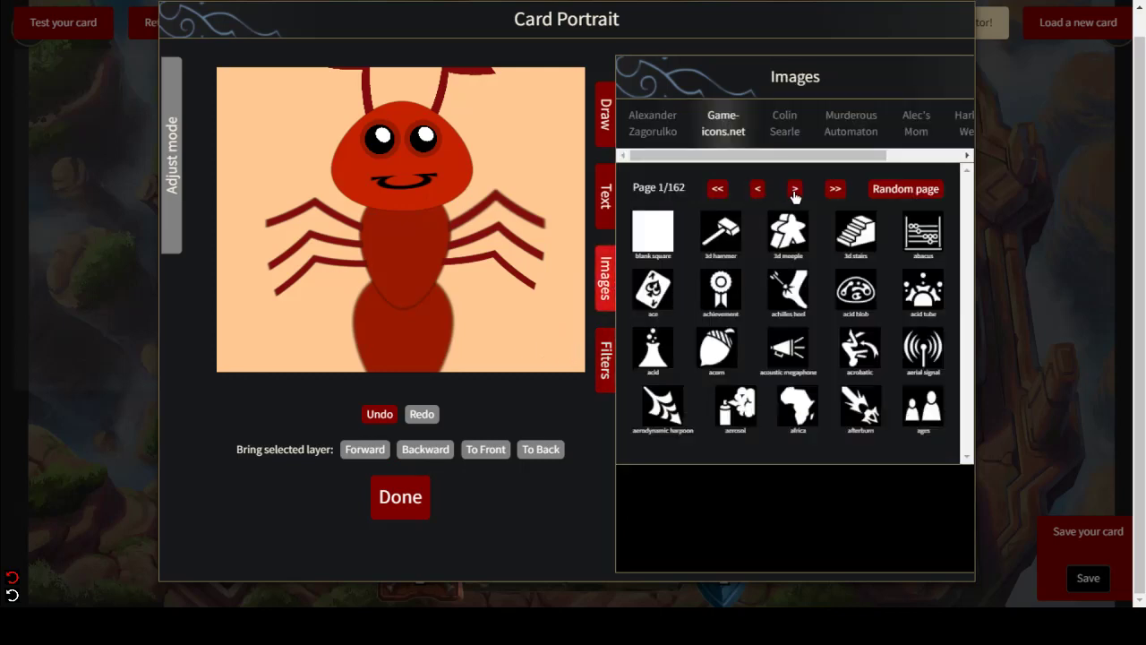
left_click(795, 189)
left_click(795, 189)
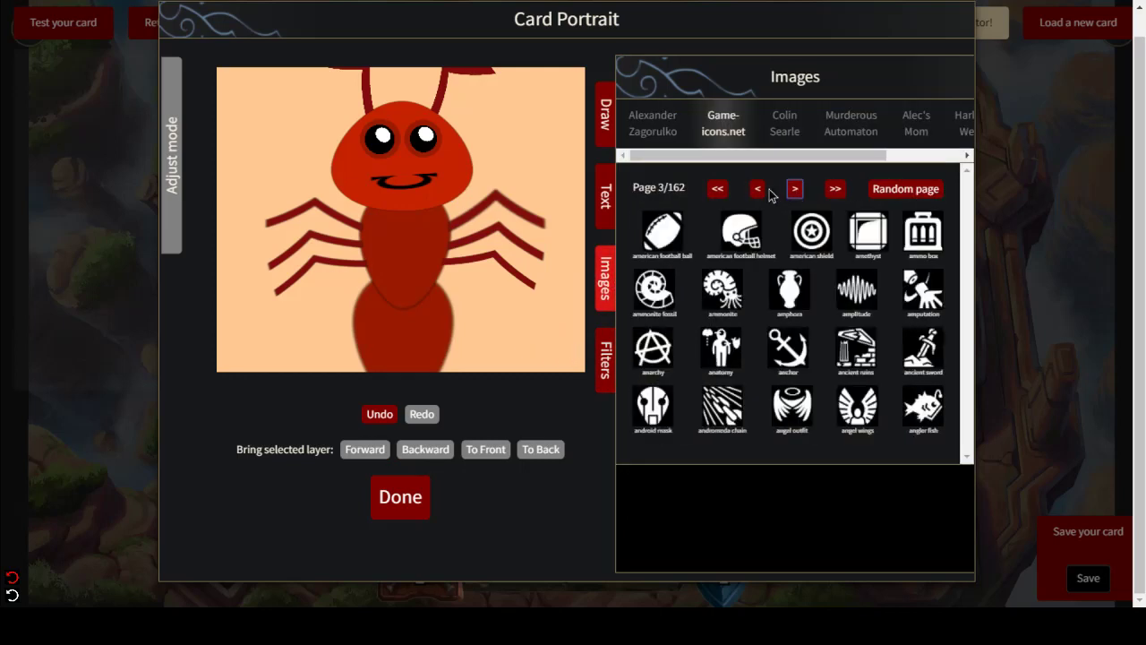
left_click(758, 189)
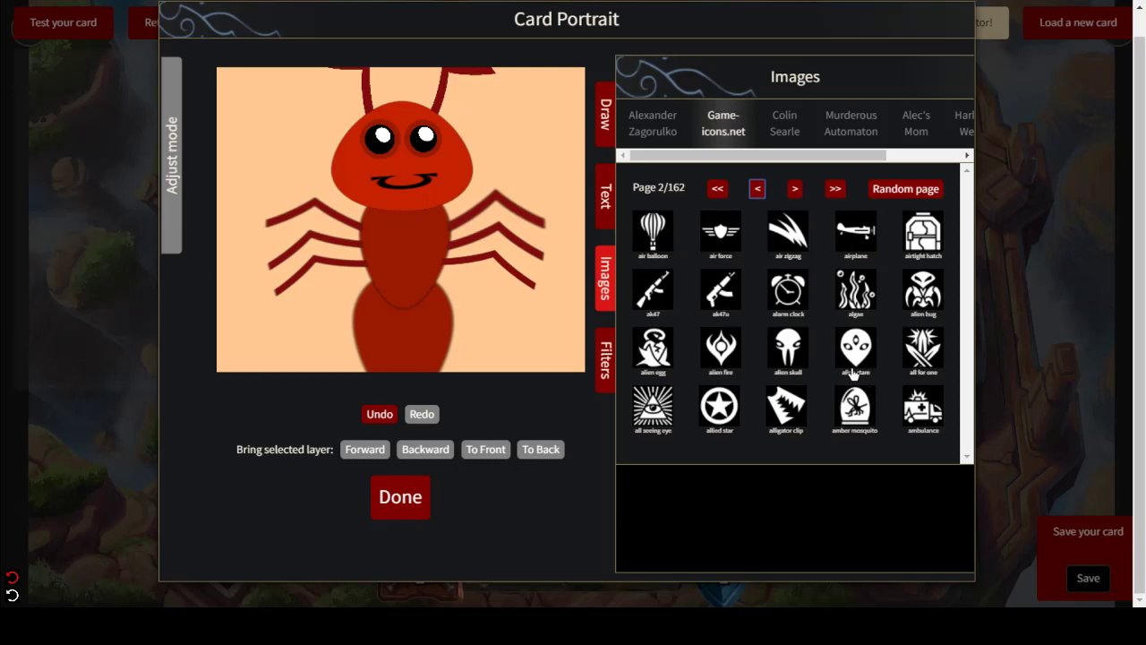
left_click(796, 190)
left_click(796, 196)
left_click(796, 195)
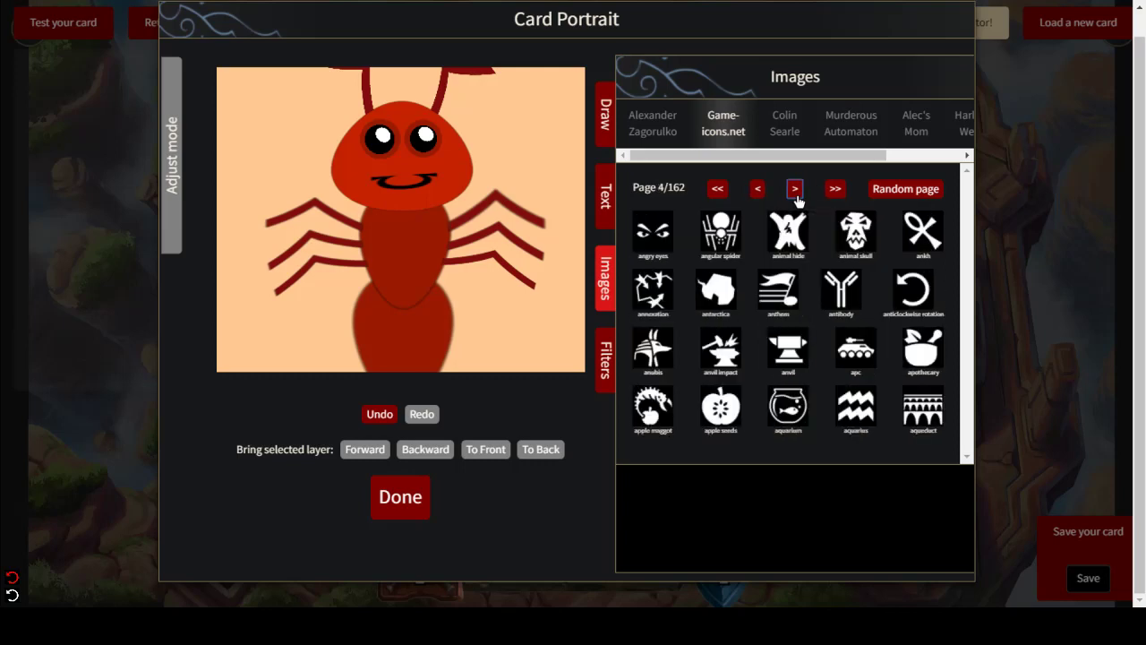
left_click(796, 195)
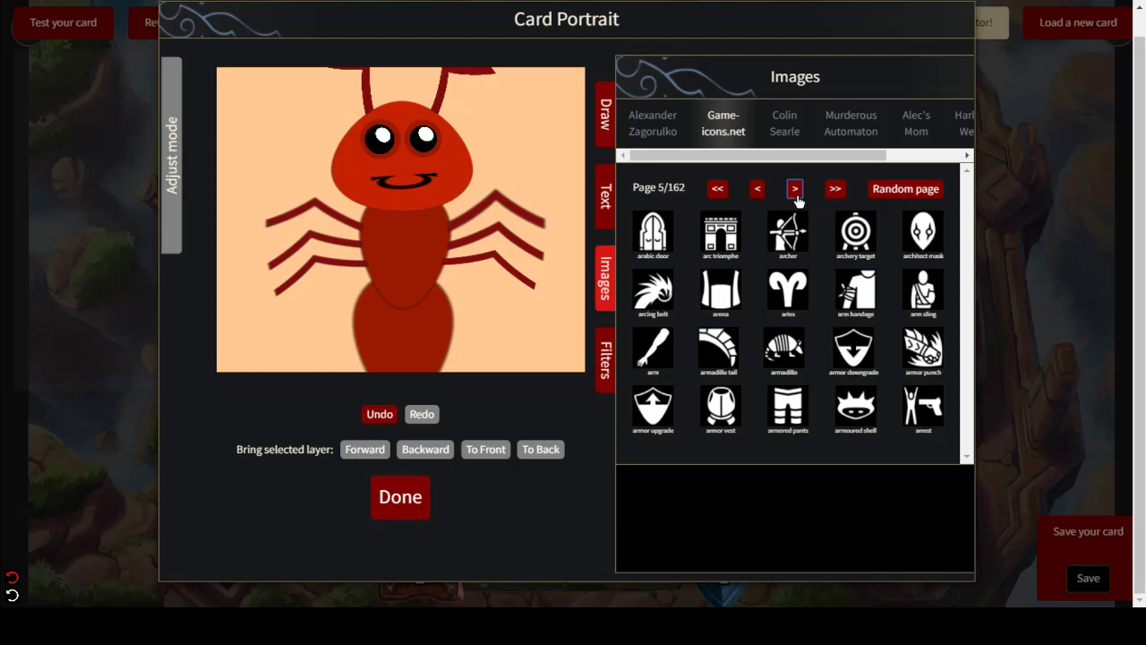
left_click(796, 195)
left_click(796, 195)
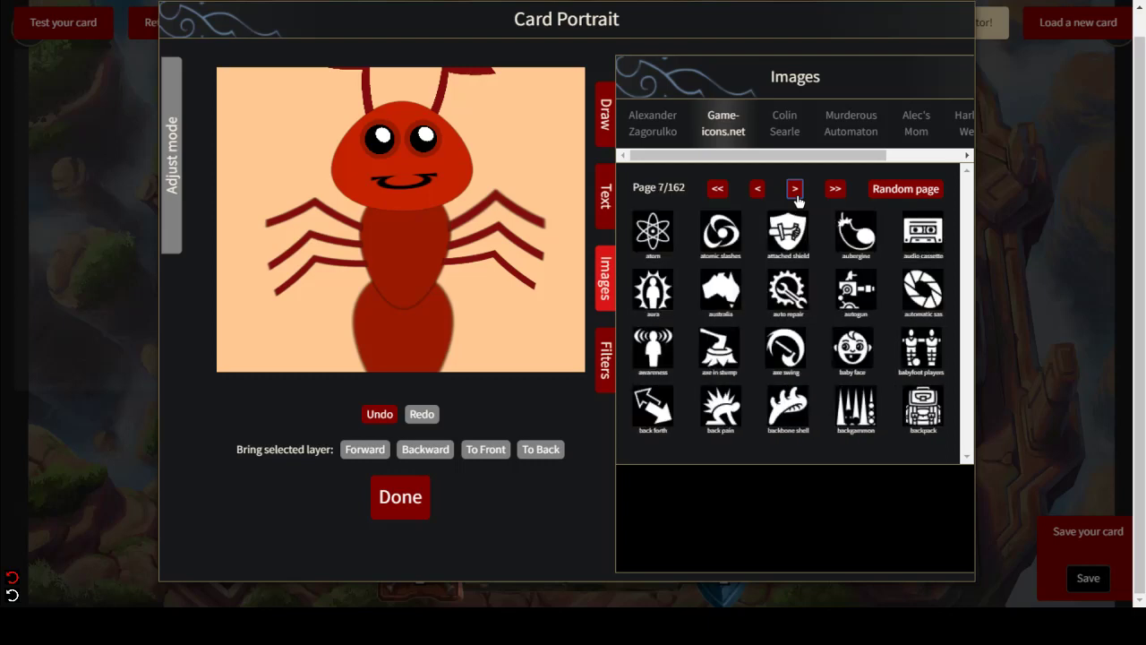
left_click(796, 195)
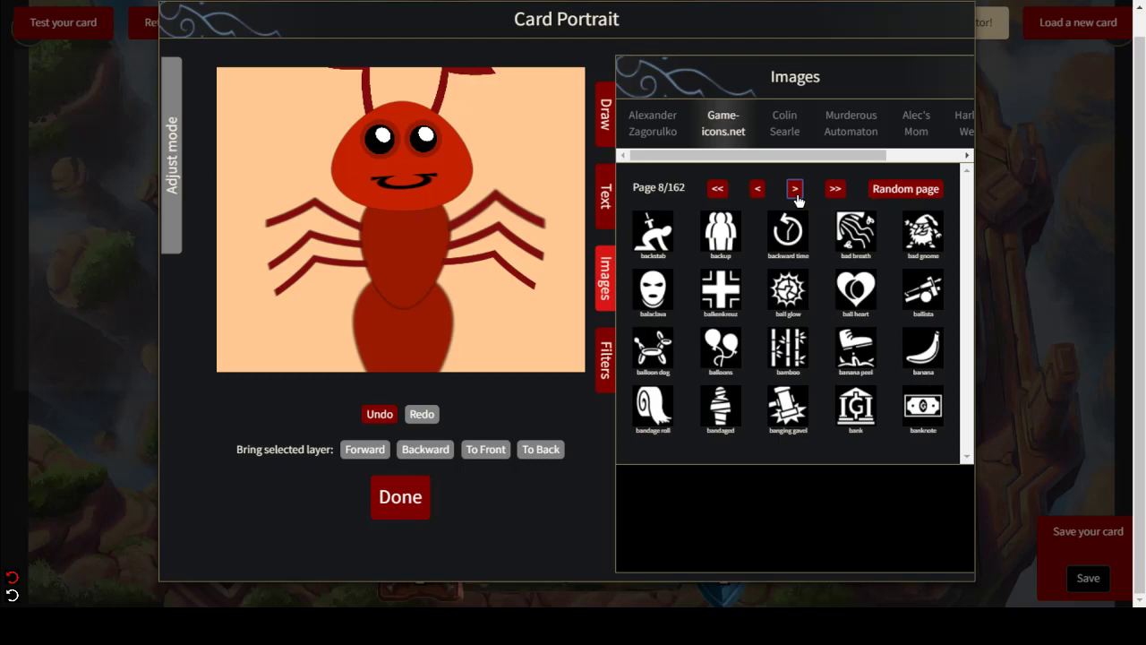
left_click(796, 195)
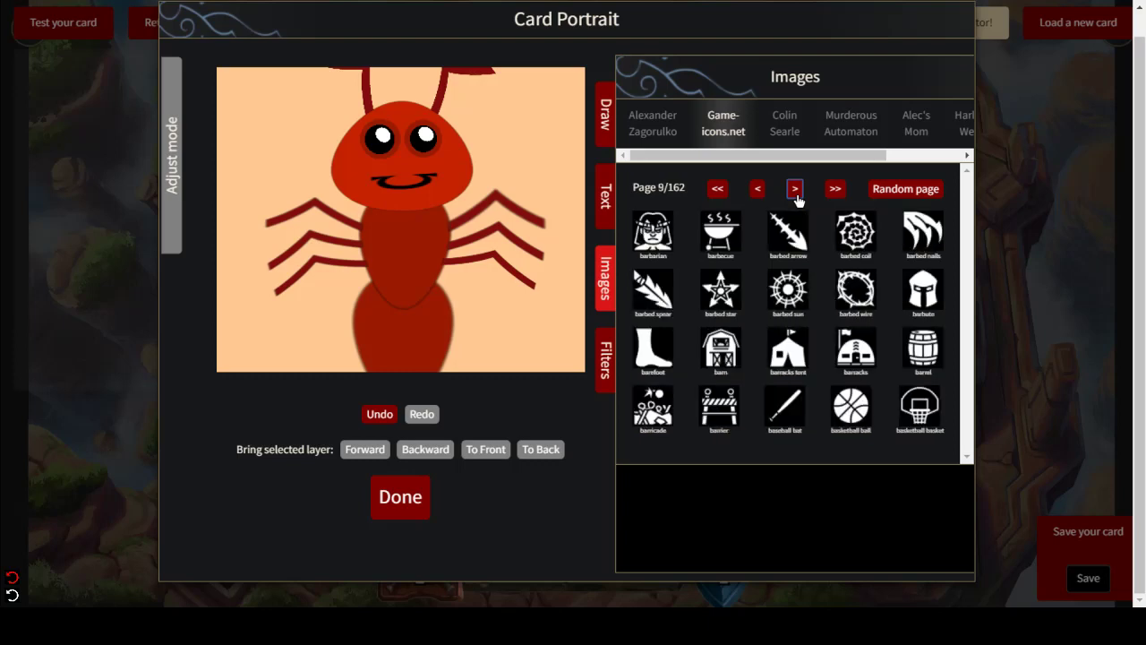
left_click(795, 195)
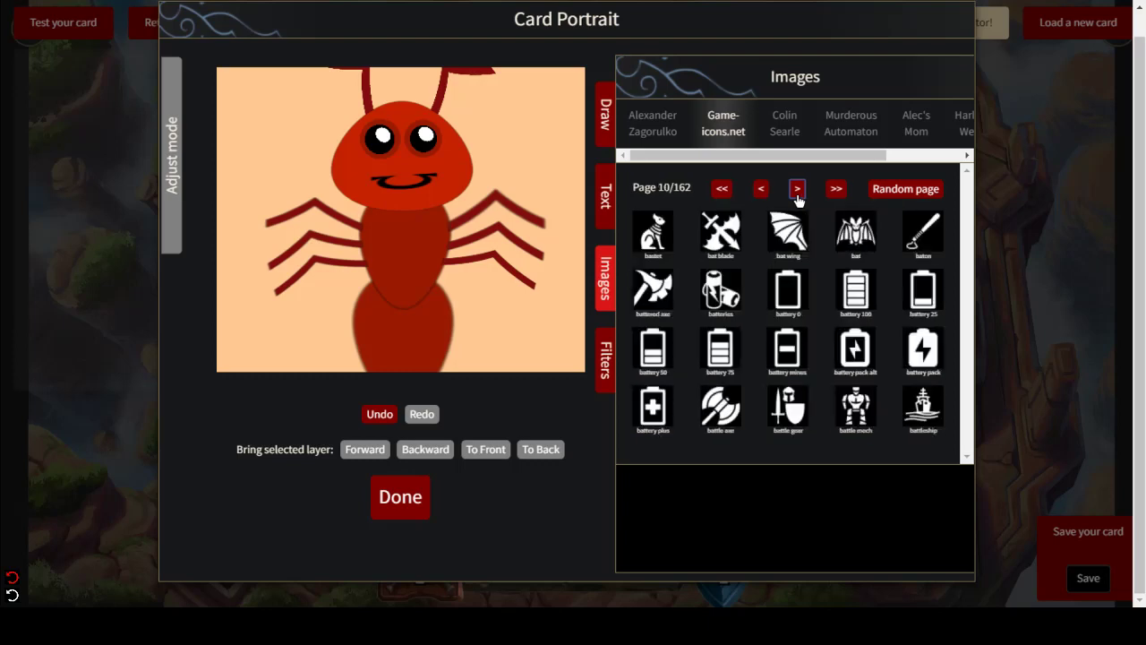
left_click(797, 195)
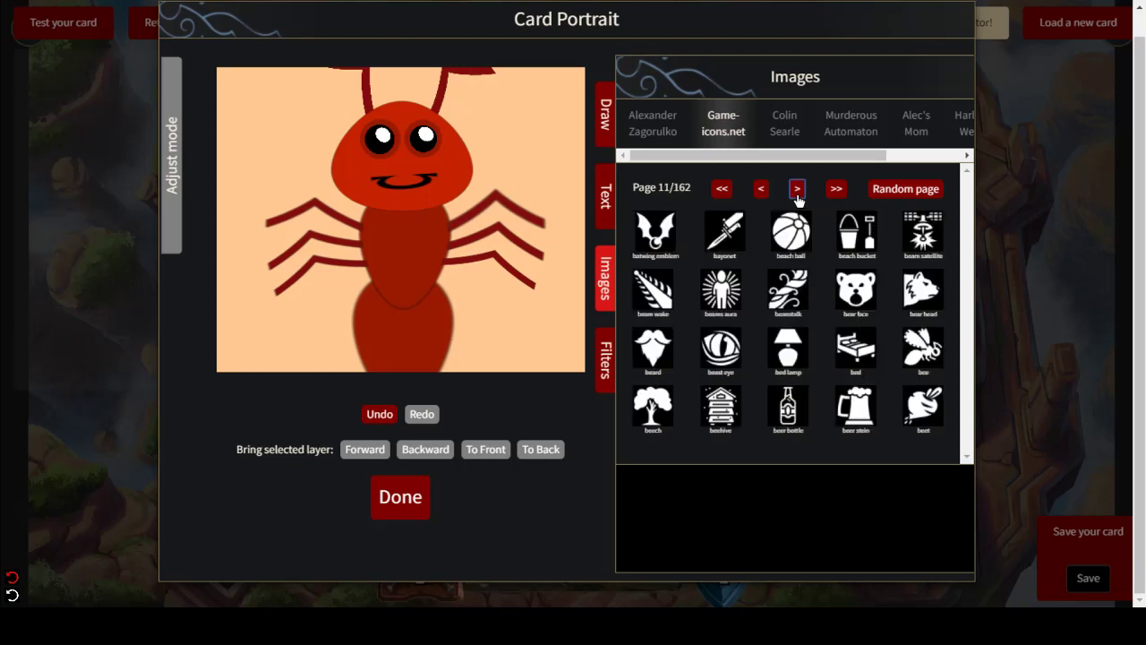
left_click(797, 195)
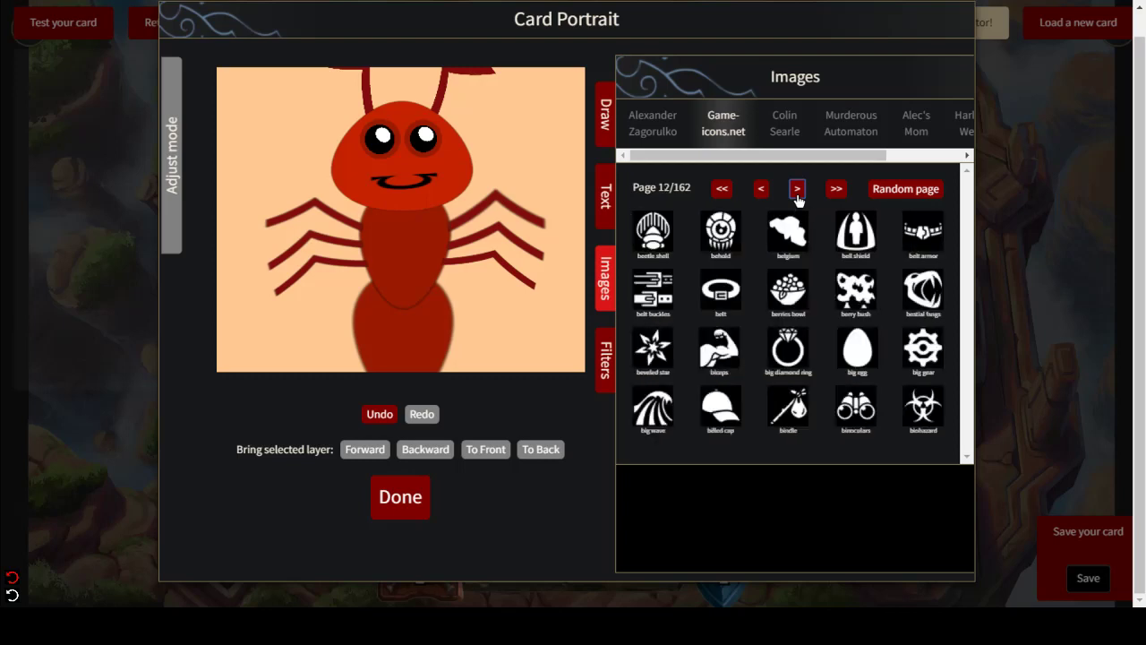
left_click(849, 348)
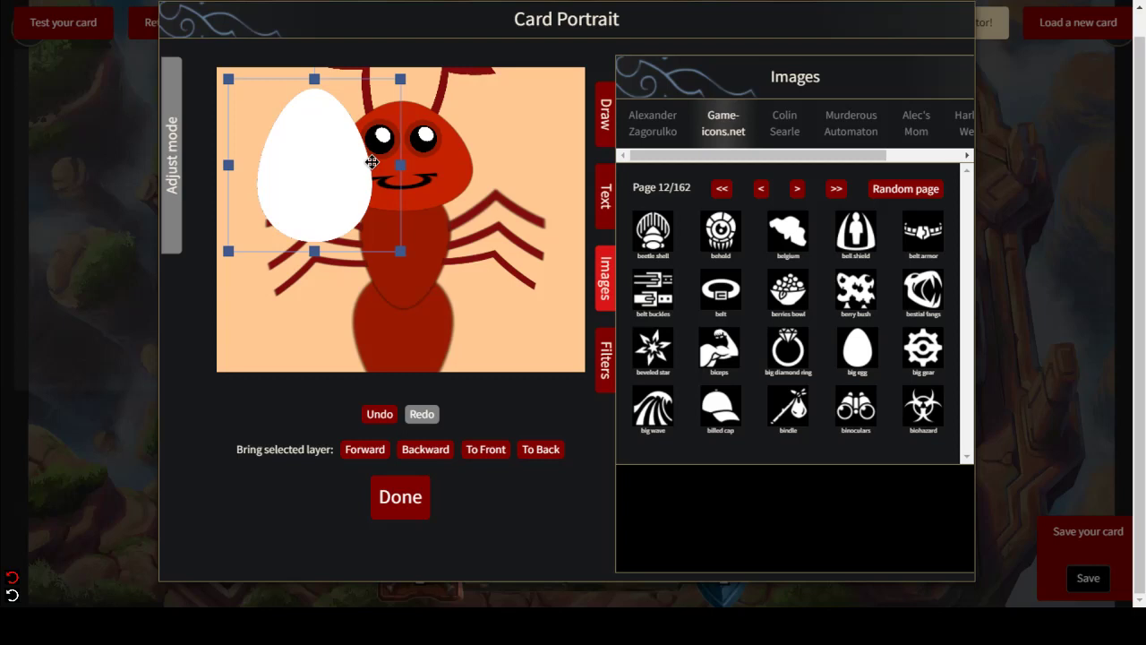
- Widen and enlarge the white egg into a broad rounded mound and place it in the lower right of the portrait
left_click_drag(397, 159, 426, 170)
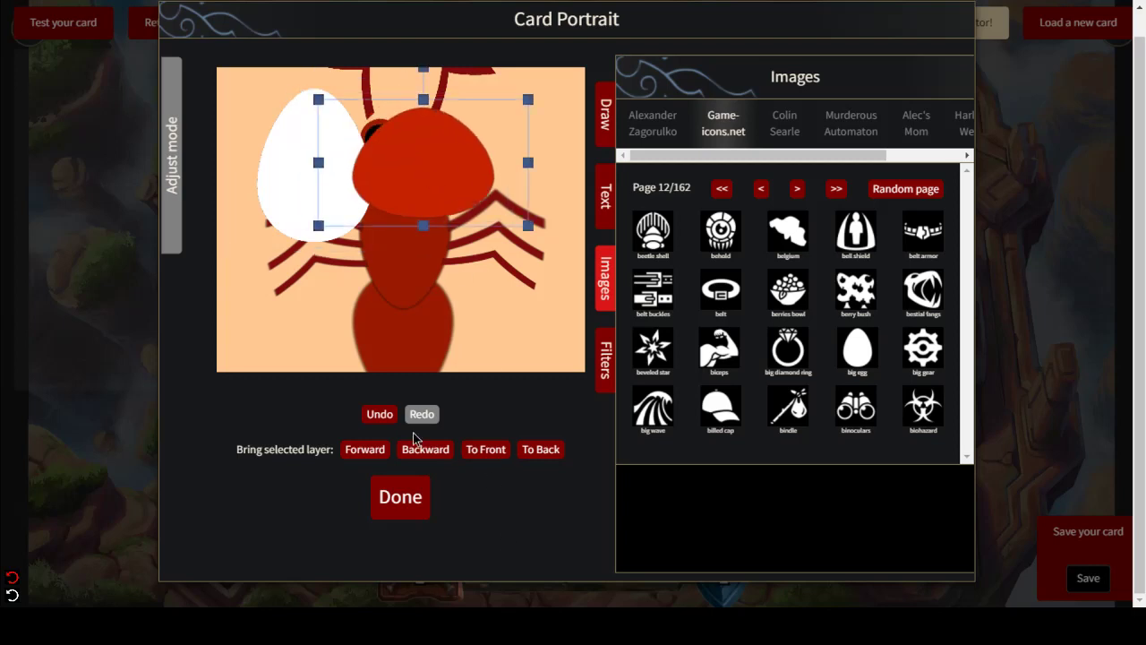
left_click(380, 413)
left_click(282, 190)
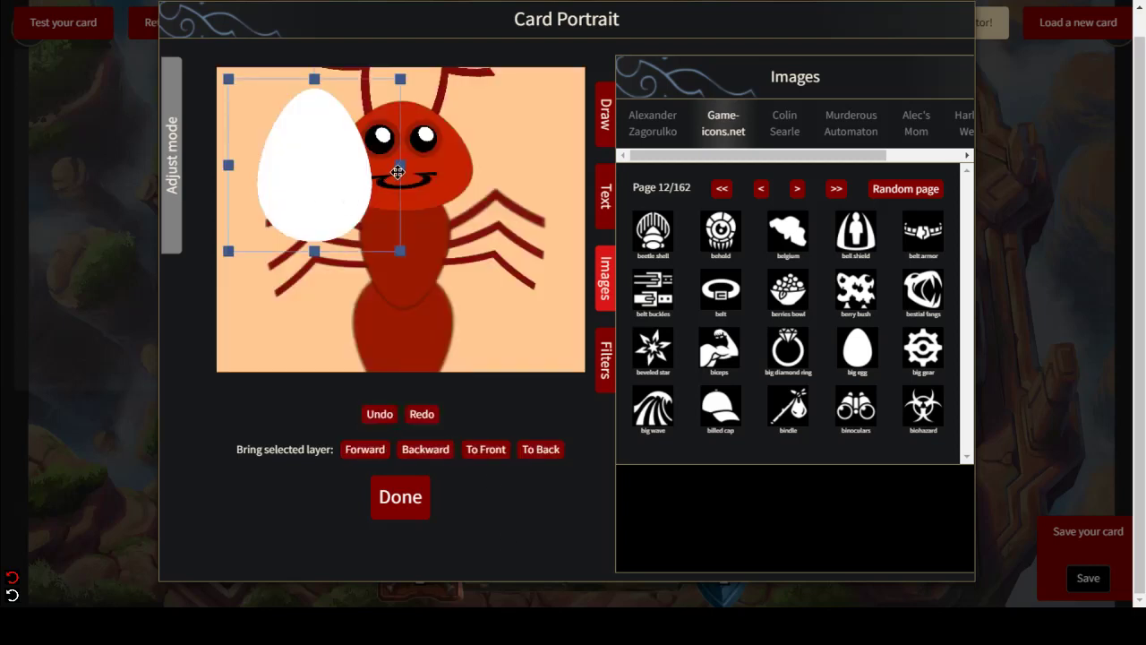
left_click_drag(399, 166, 529, 166)
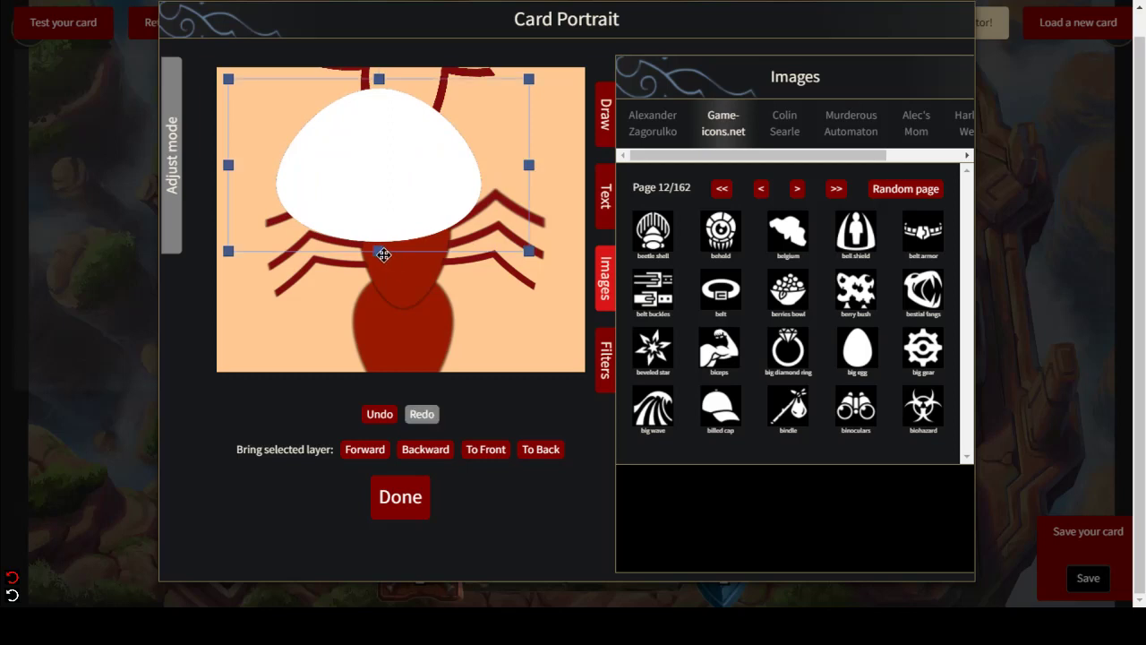
left_click(381, 259)
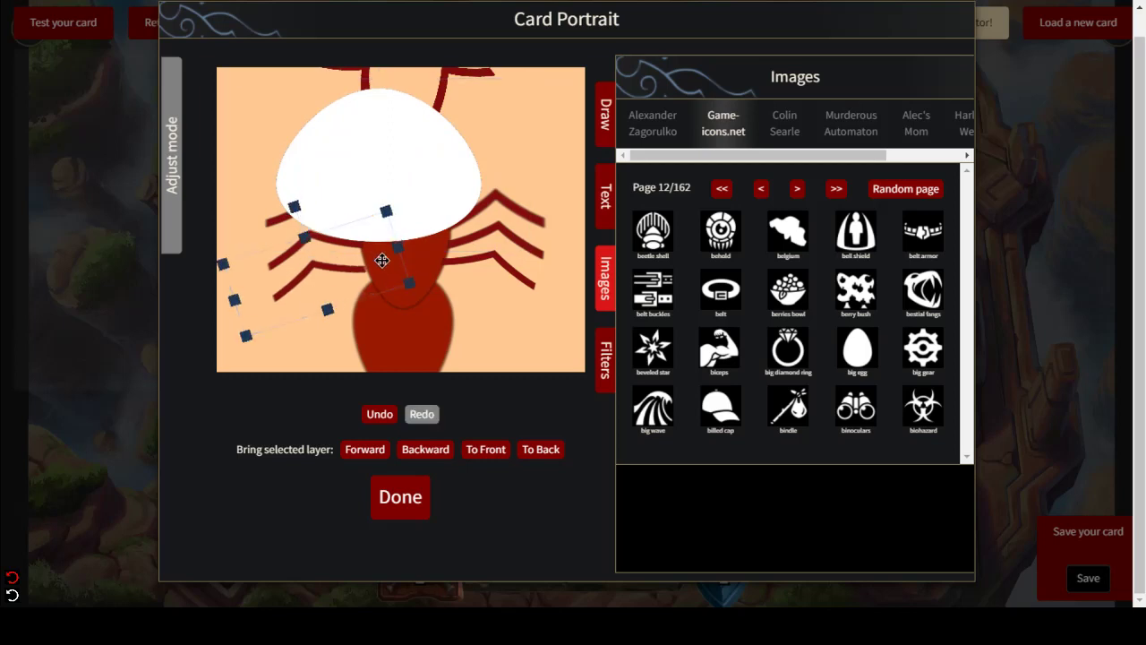
left_click(380, 414)
left_click(431, 197)
left_click_drag(529, 251, 678, 352)
left_click_drag(481, 218, 440, 317)
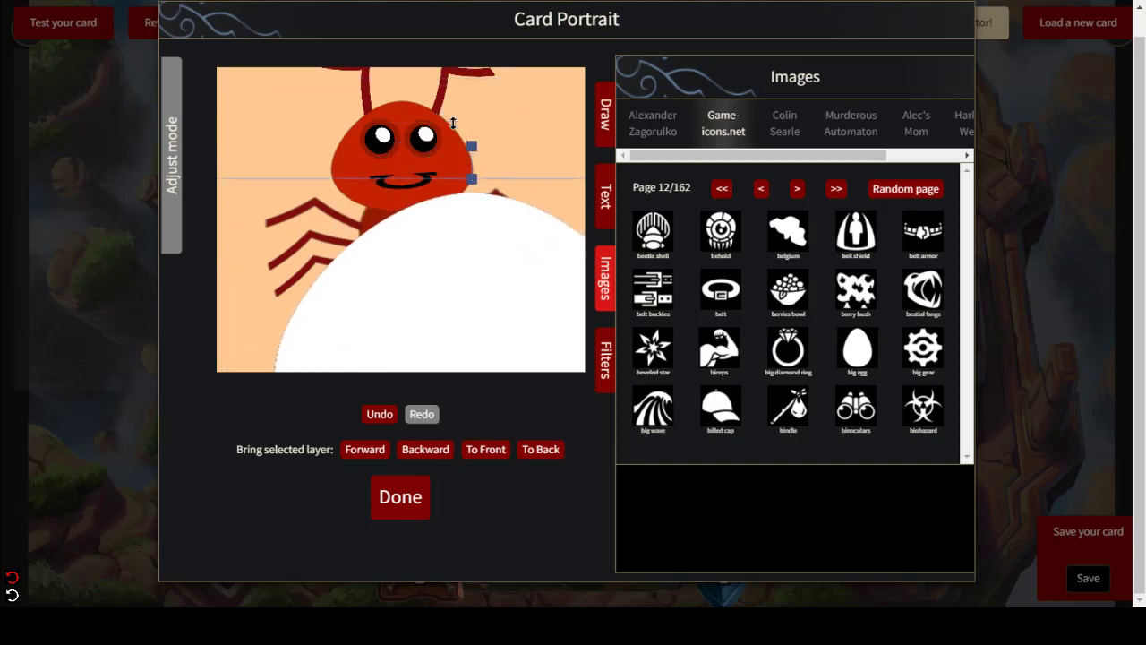
mouse_move(453, 123)
left_mouse_down()
mouse_move(463, 107)
mouse_move(466, 136)
left_mouse_up()
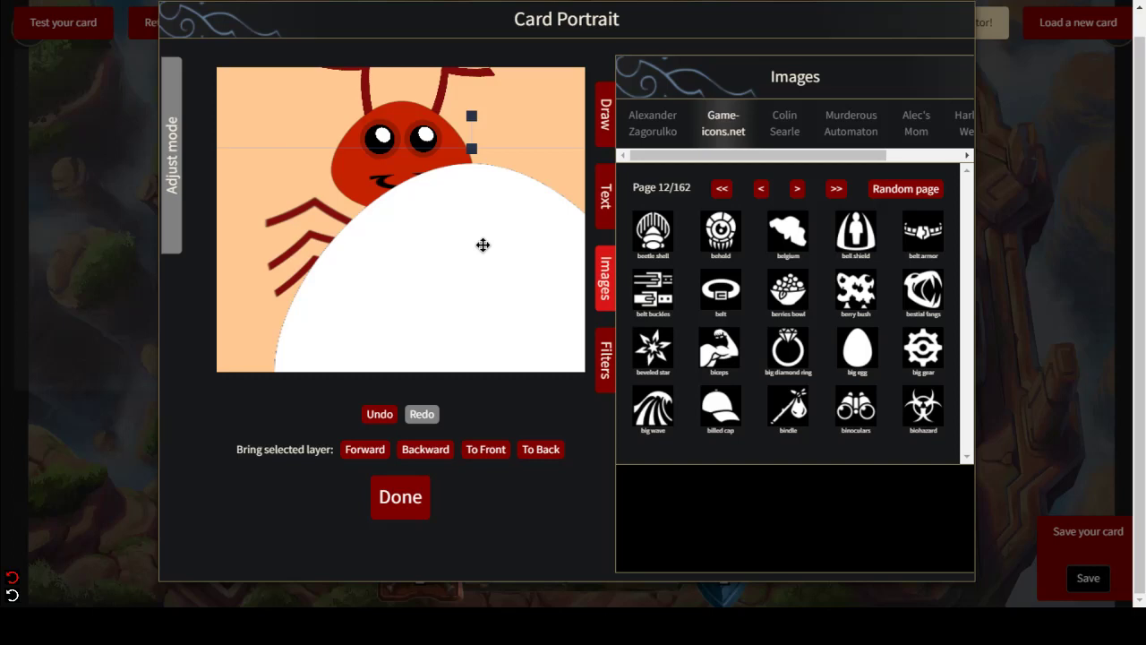
left_click_drag(482, 244, 482, 255)
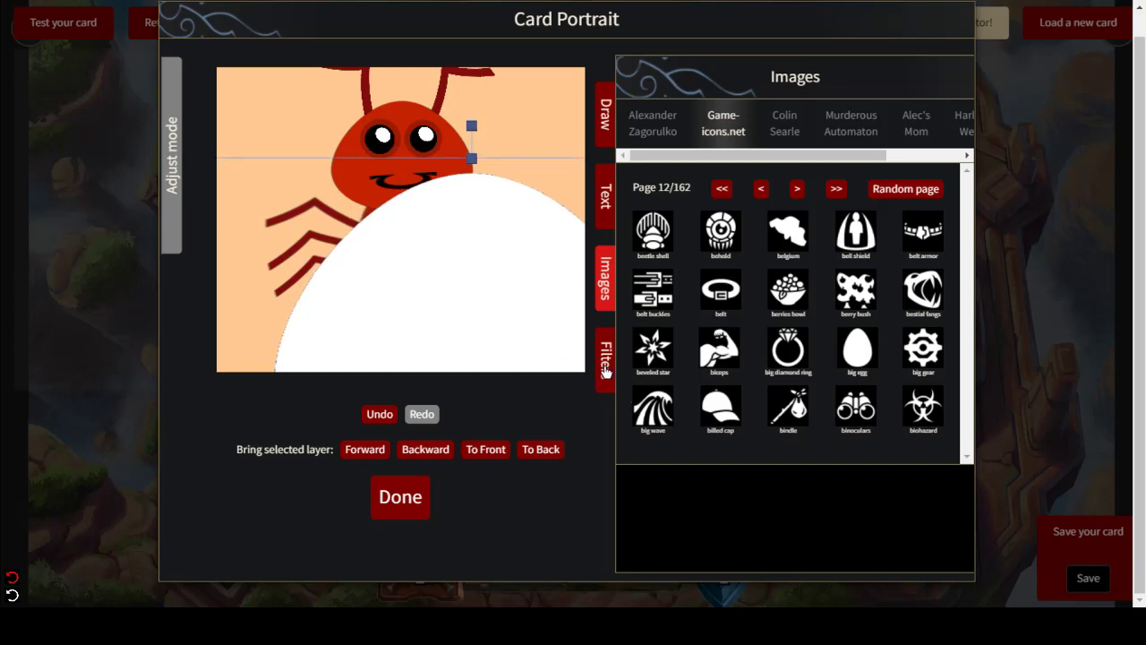
- Tint the egg mound brown with the Multiply blend color and give it a slight noise texture
left_click(605, 361)
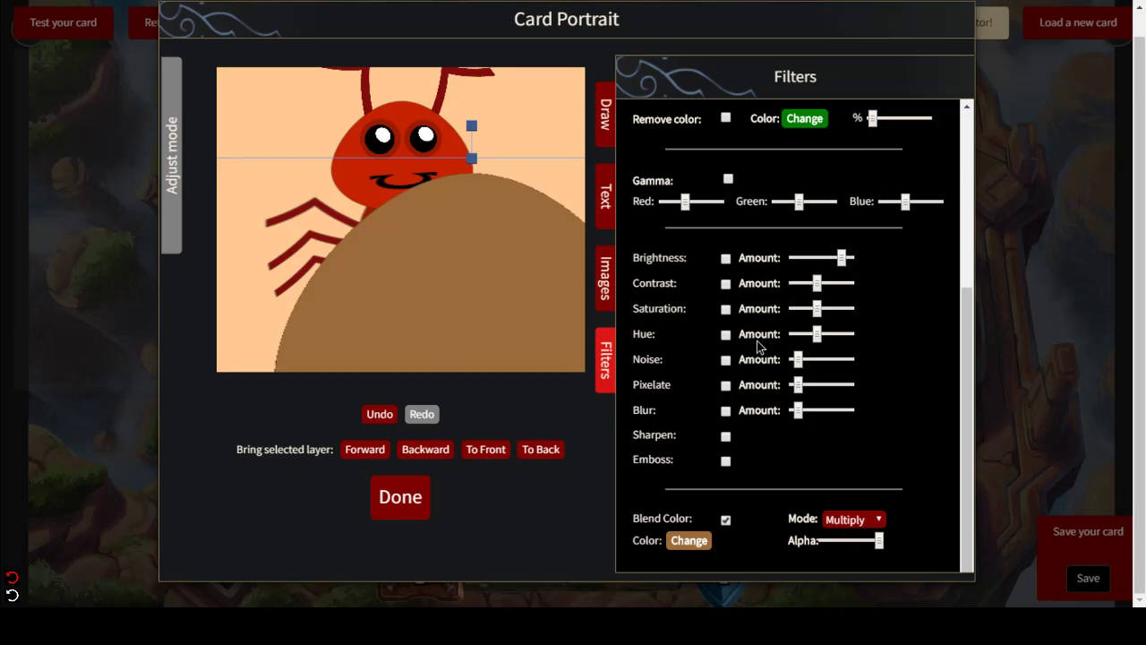
left_click_drag(798, 360, 804, 364)
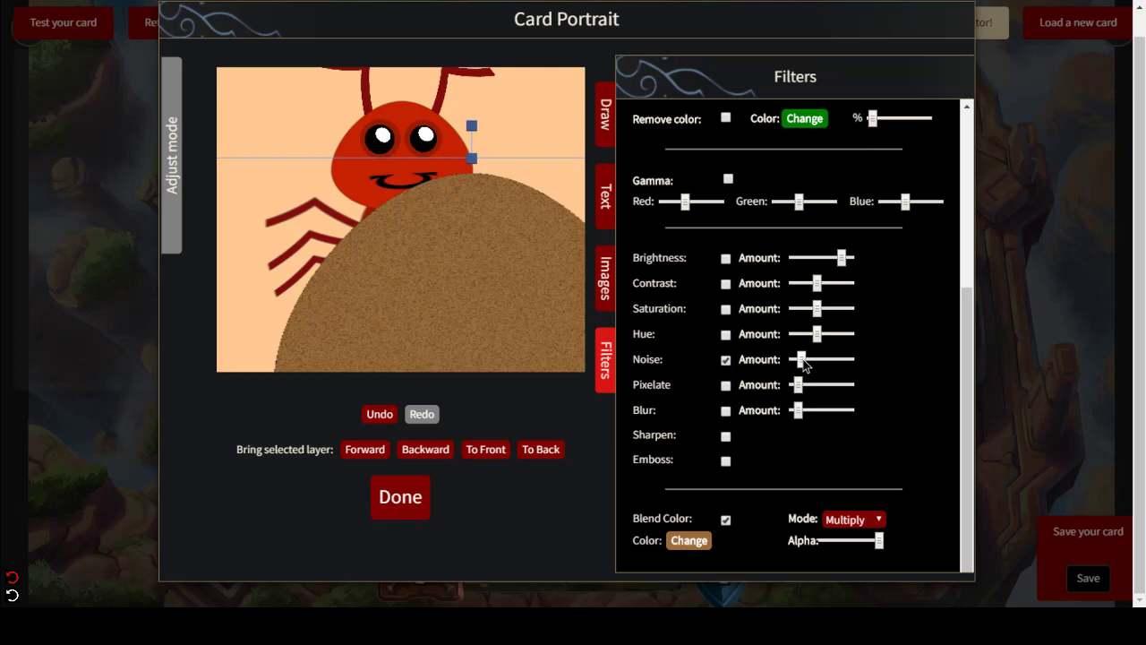
- Layer the textured brown mound behind the ant and in front of the peach background
left_click(436, 450)
left_click(497, 296)
left_click(541, 449)
left_click(564, 165)
left_click(573, 84)
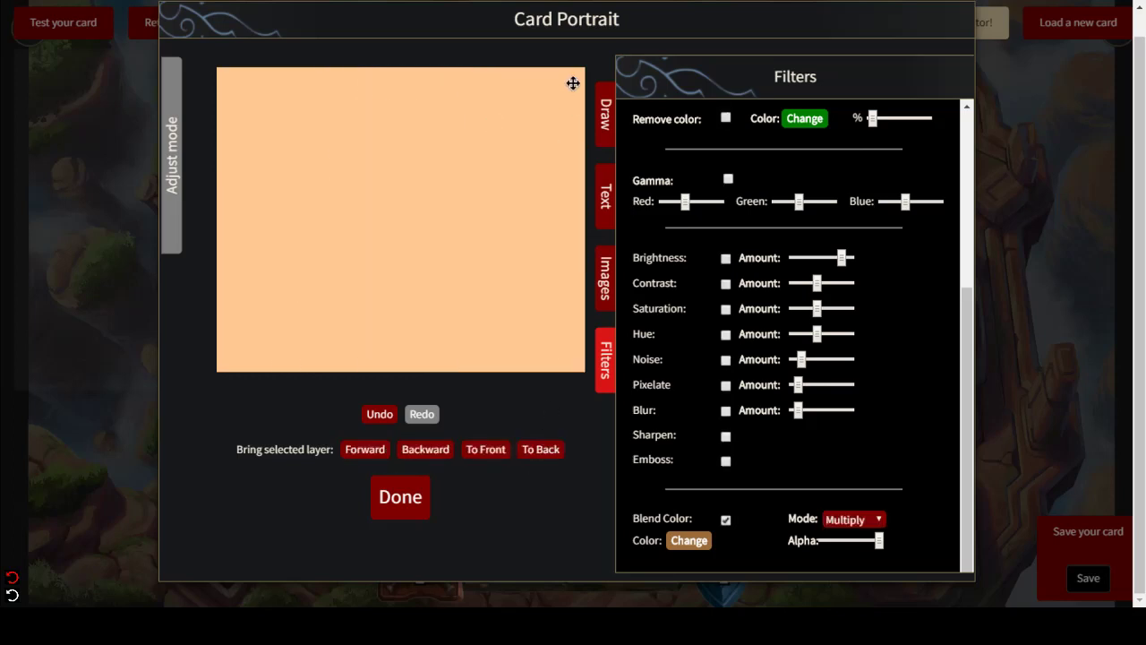
left_click(542, 451)
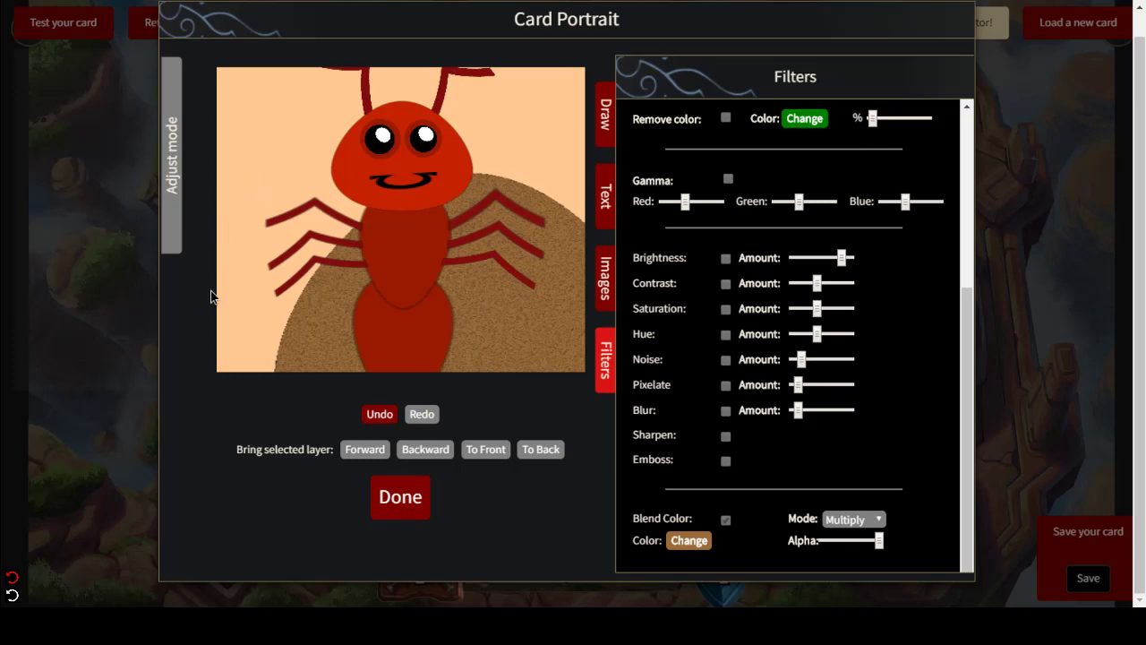
- Find the cogsplosion icon in the Game-icons.net collection and add it to the portrait
left_click(603, 285)
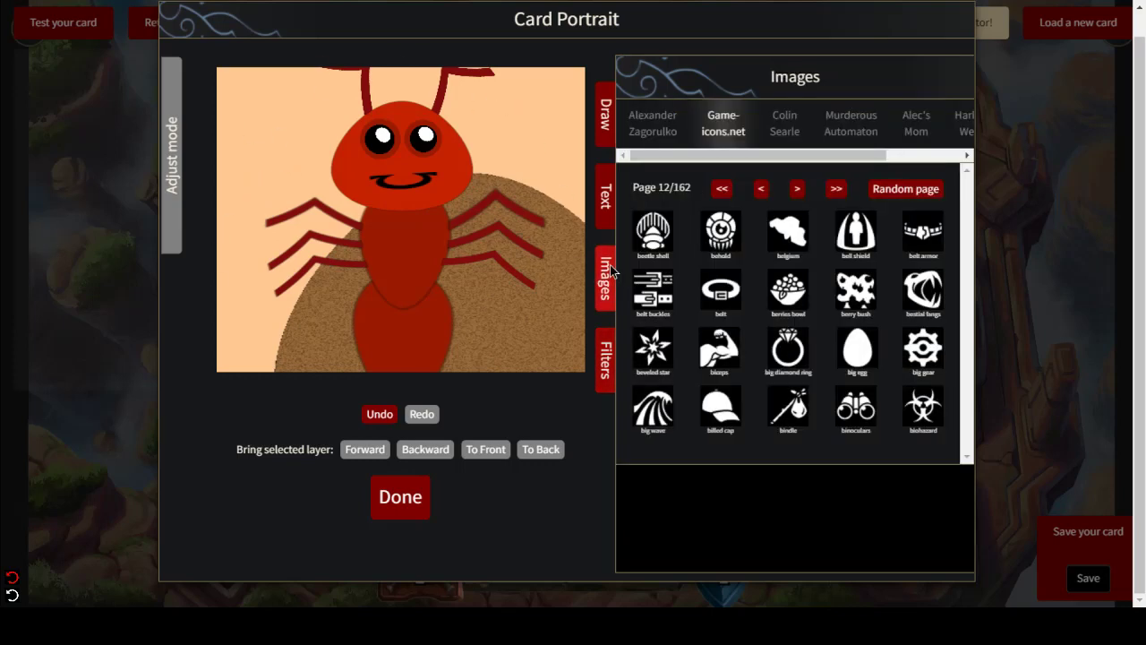
left_click(800, 195)
left_click(799, 192)
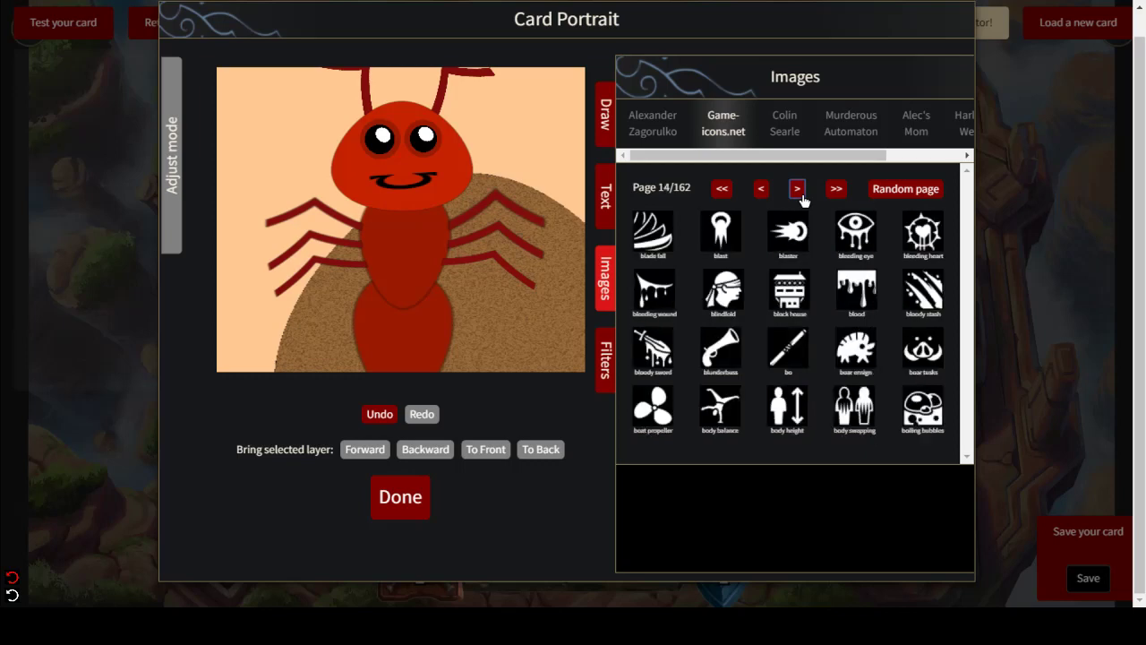
left_click(797, 189)
left_click(797, 189)
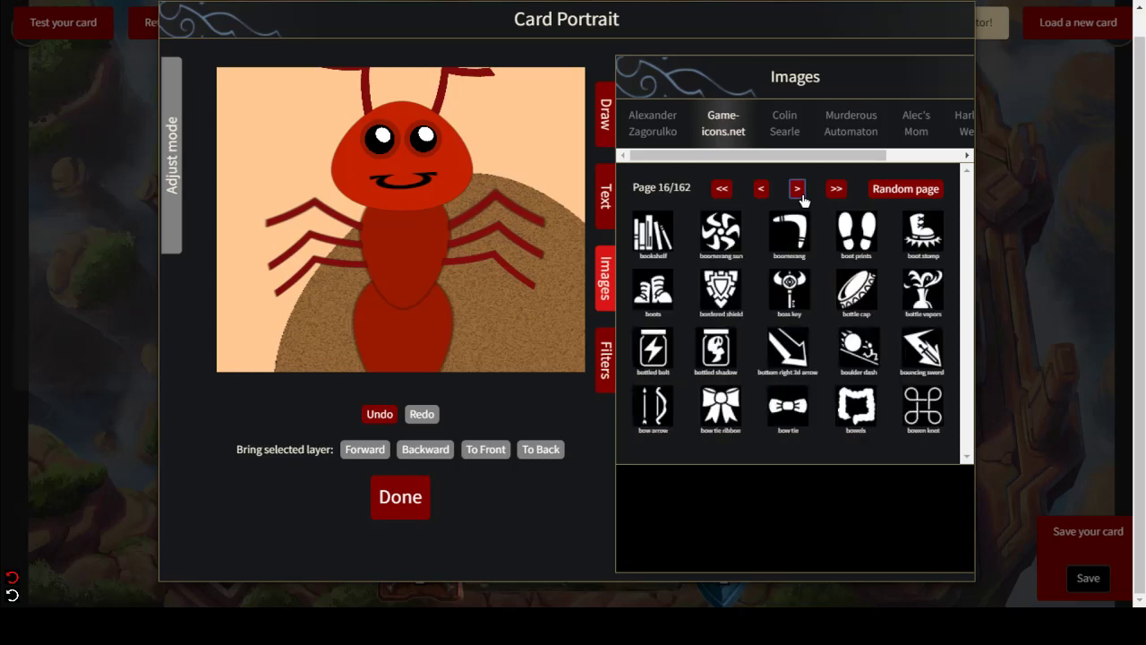
left_click(800, 194)
left_click(800, 193)
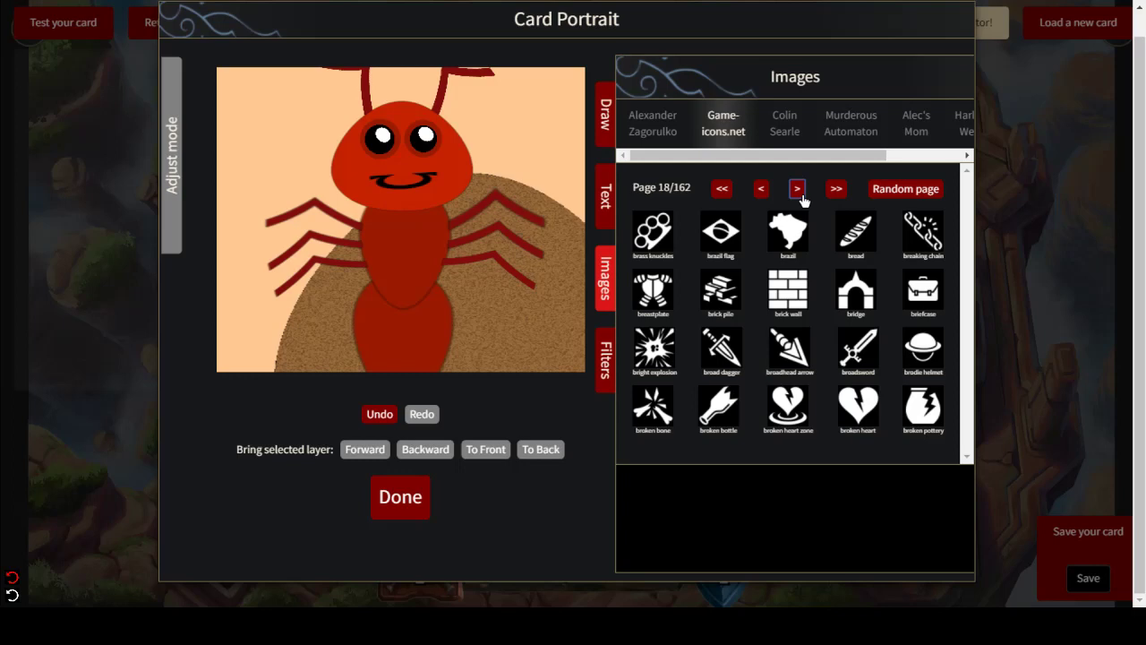
left_click(799, 192)
left_click(799, 191)
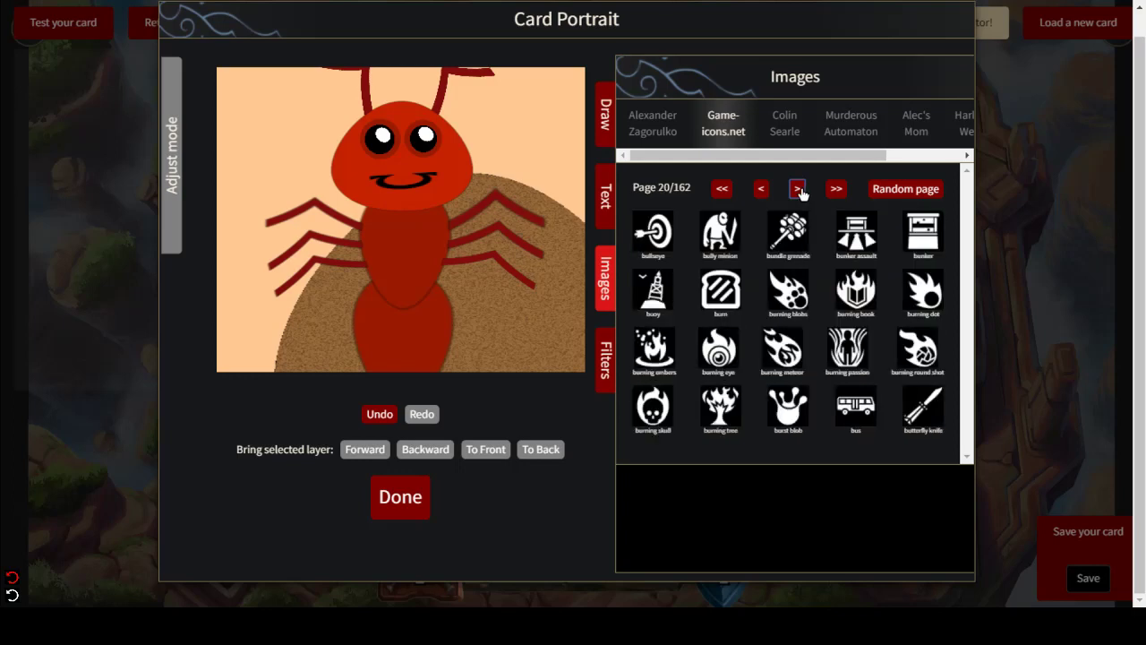
left_click(800, 191)
left_click(800, 192)
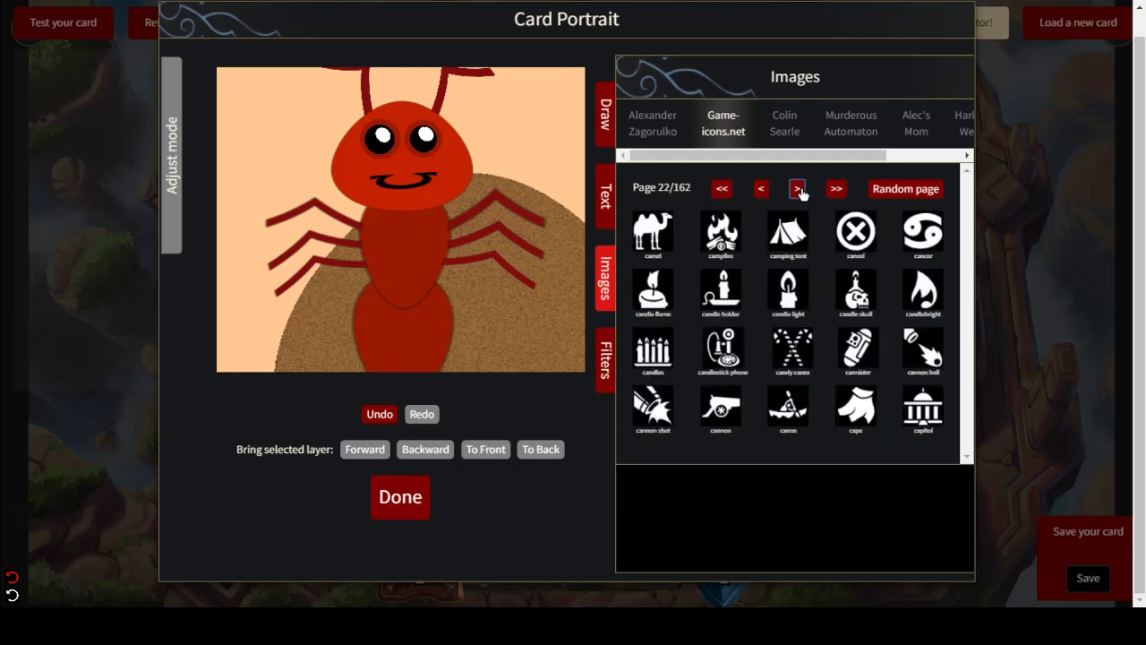
left_click(799, 192)
left_click(799, 192)
left_click(800, 192)
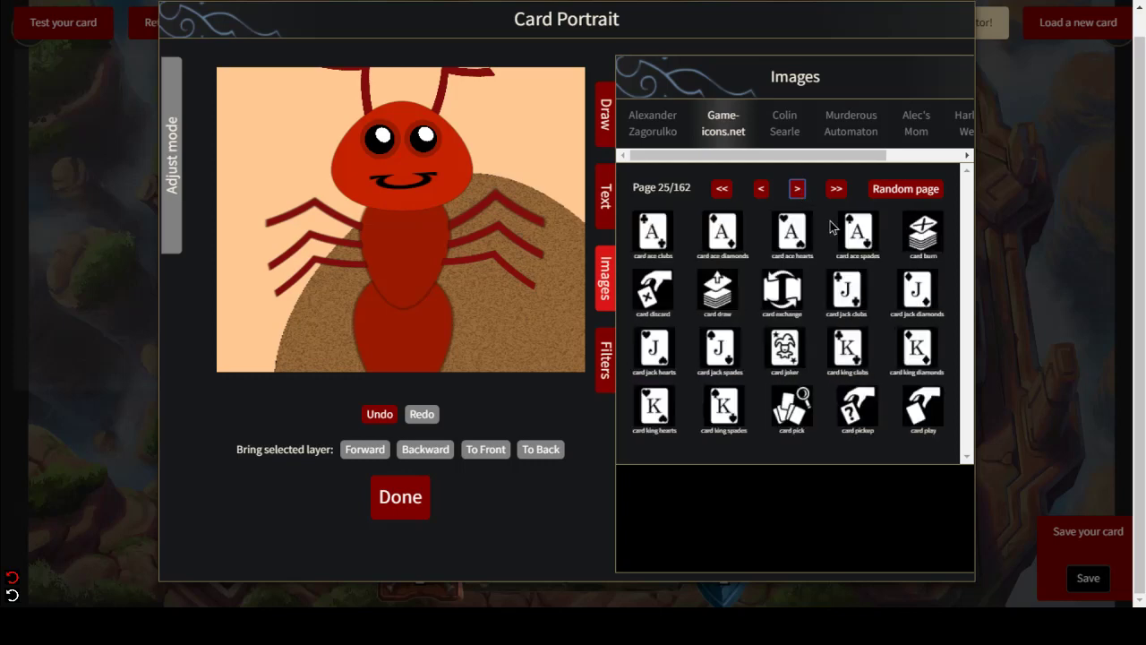
left_click(800, 192)
left_click(800, 191)
left_click(799, 192)
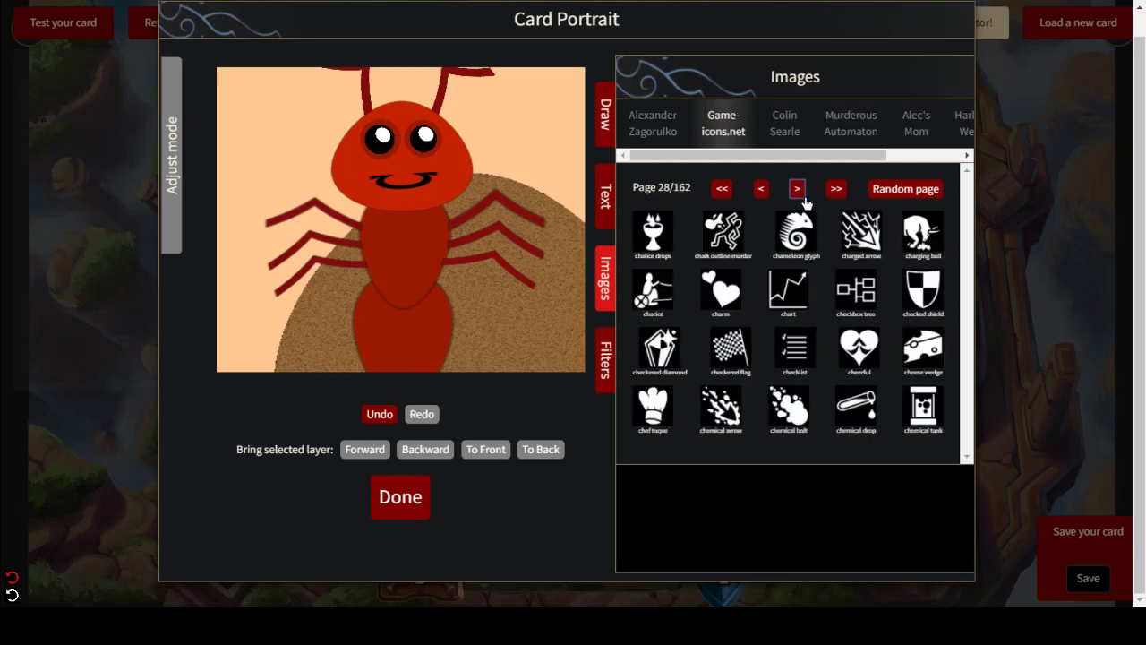
left_click(799, 192)
left_click(760, 188)
left_click(760, 189)
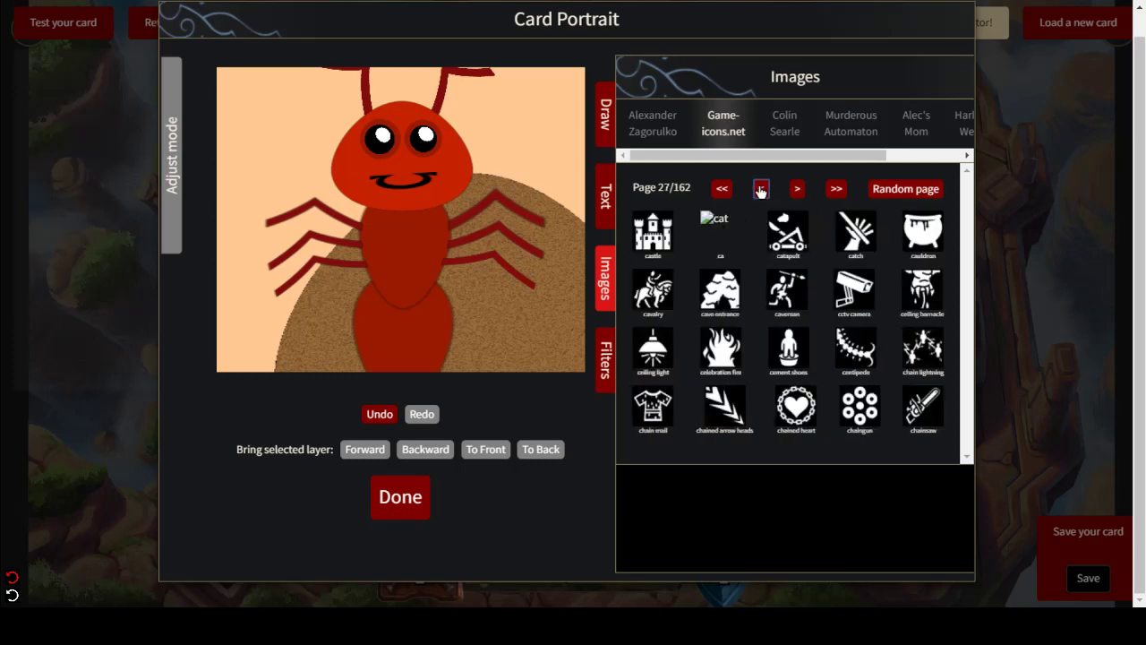
left_click(760, 189)
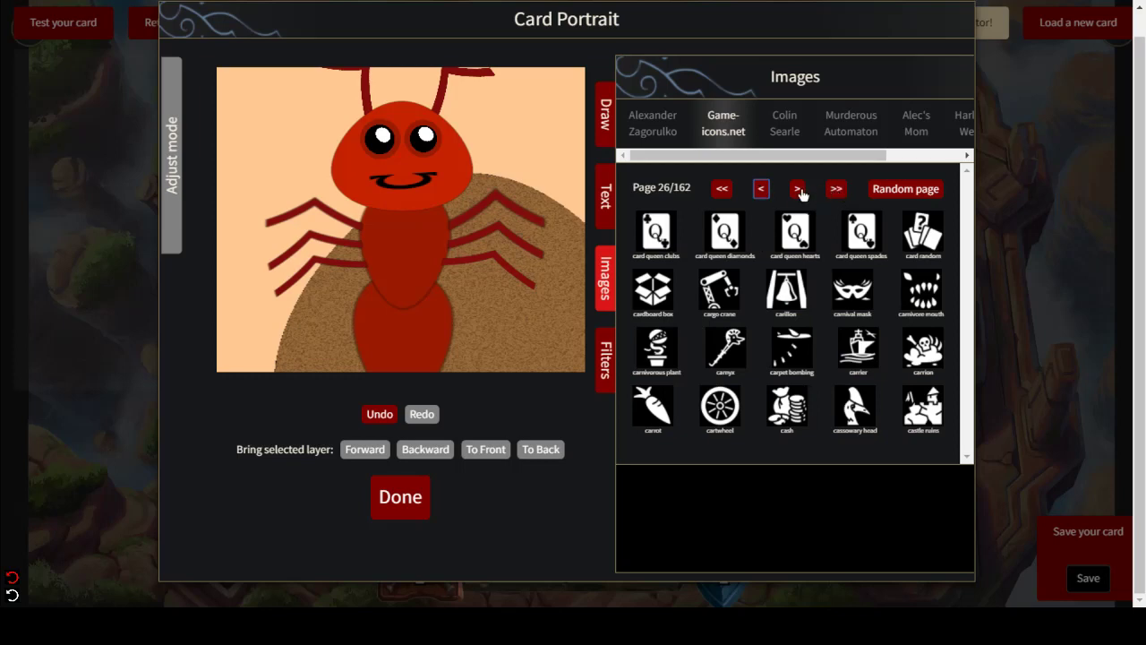
left_click(797, 189)
left_click(797, 189)
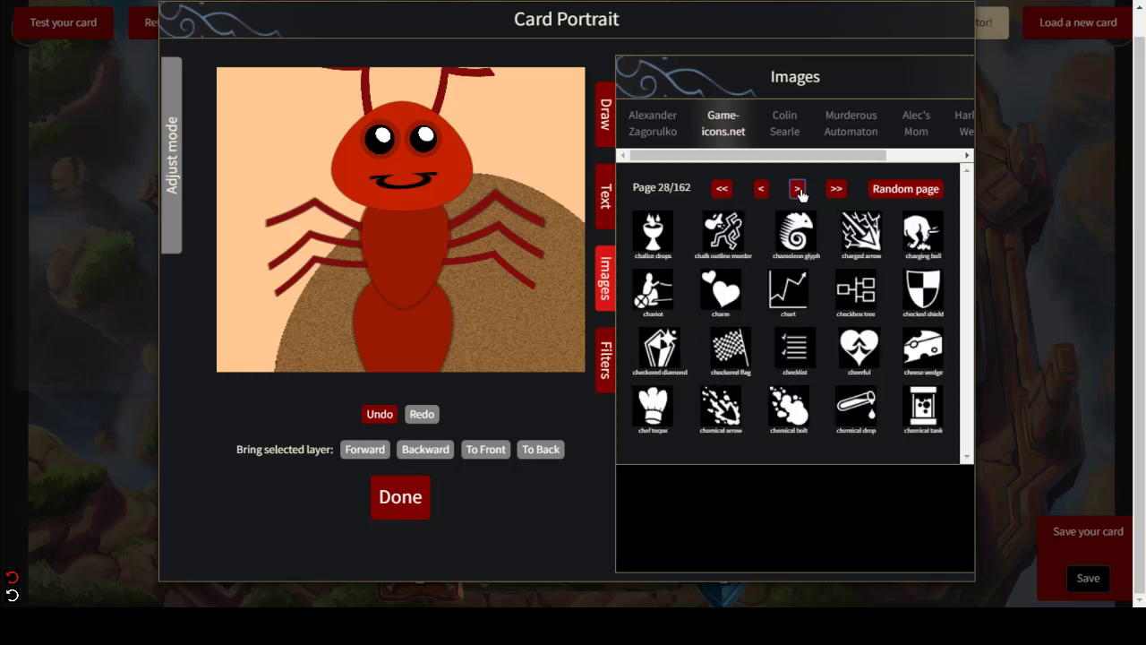
left_click(797, 189)
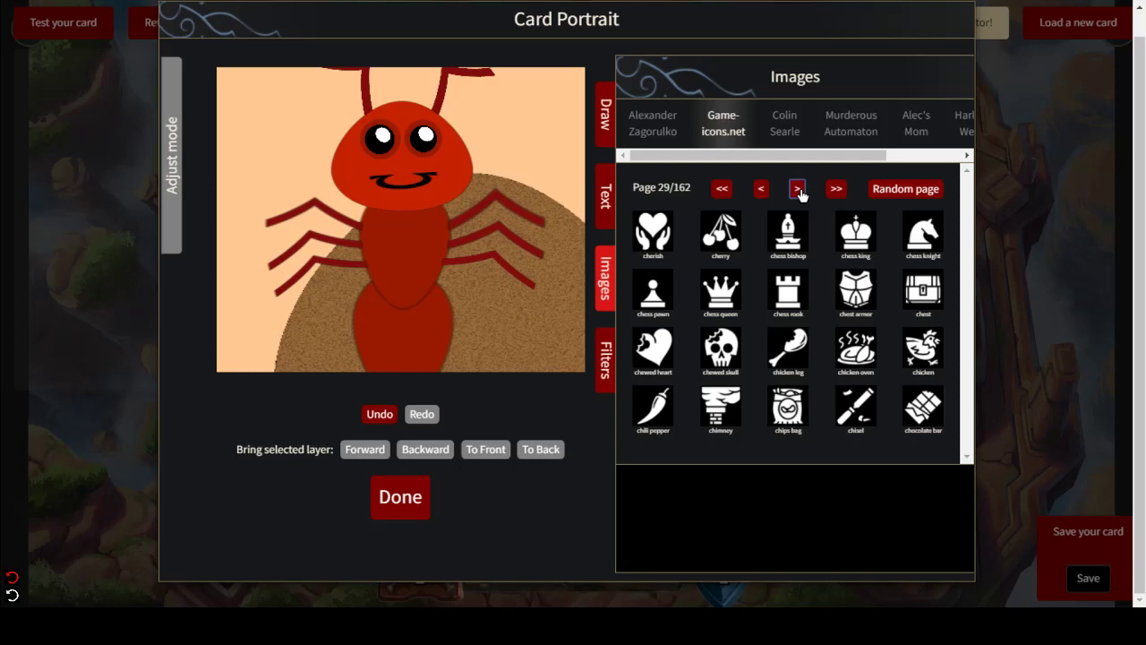
left_click(797, 189)
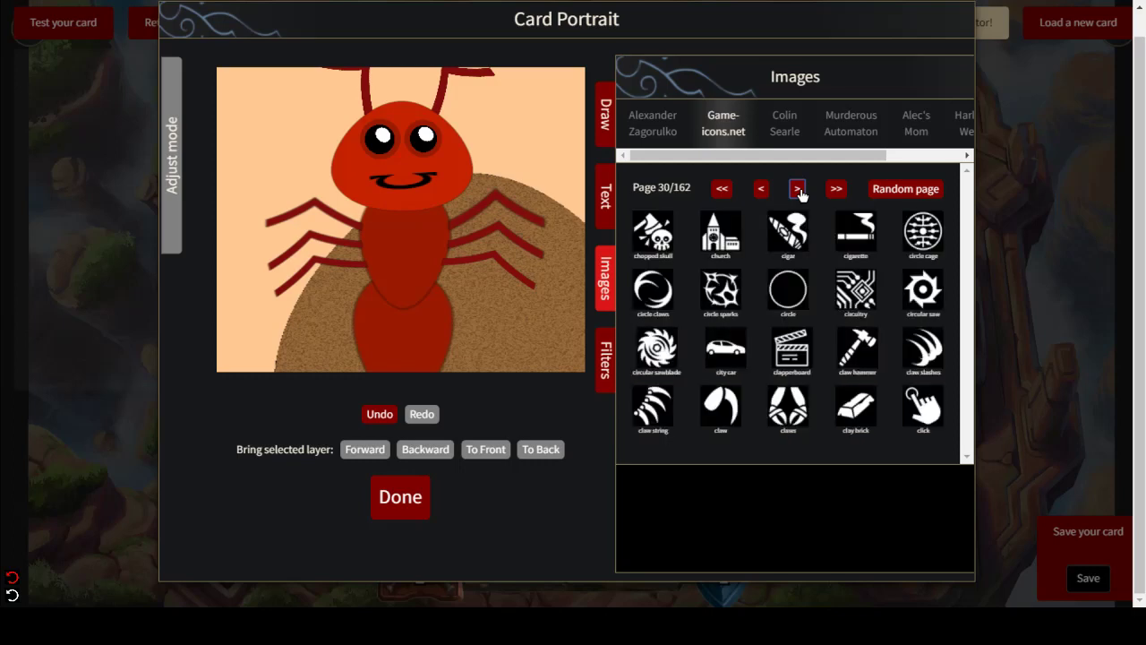
left_click(797, 189)
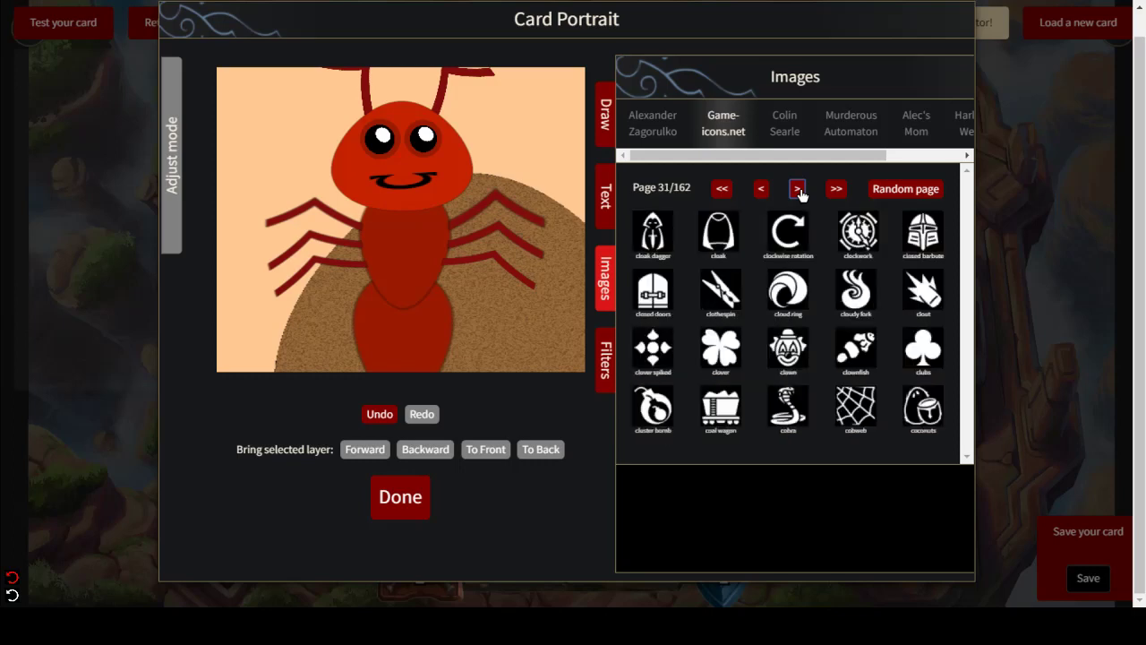
left_click(796, 189)
left_click(732, 296)
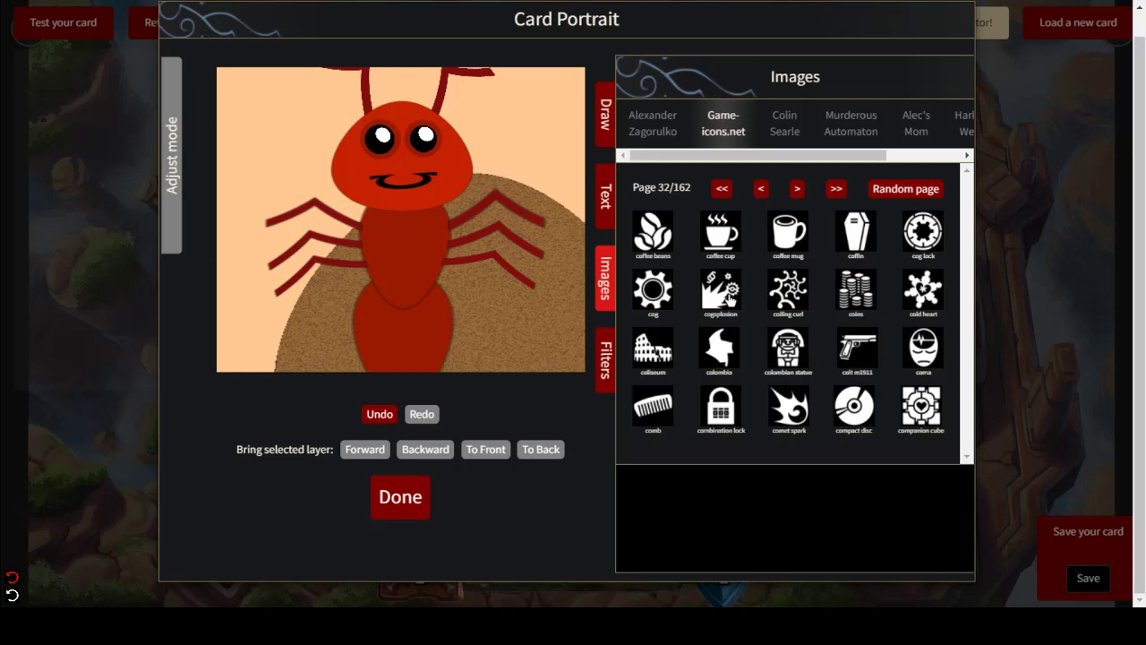
- Enlarge the white cogsplosion icon and position it so that its gears and spikes spread across the whole portrait
left_click(266, 166)
left_click_drag(268, 210, 379, 300)
left_click_drag(421, 138, 309, 257)
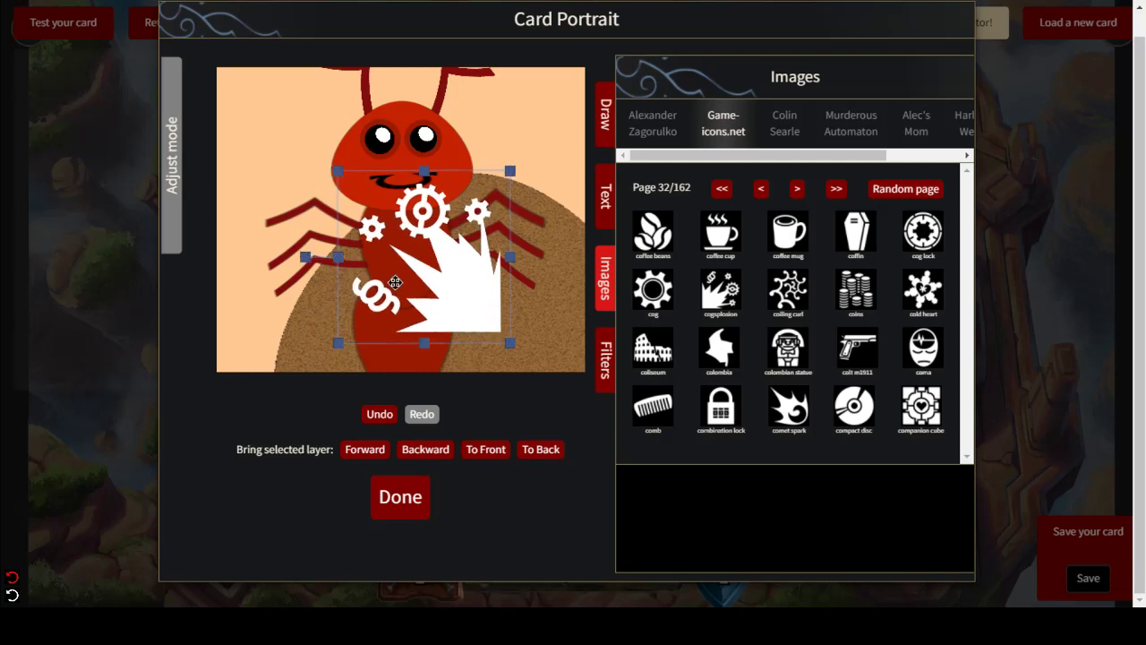
left_click_drag(396, 282, 264, 155)
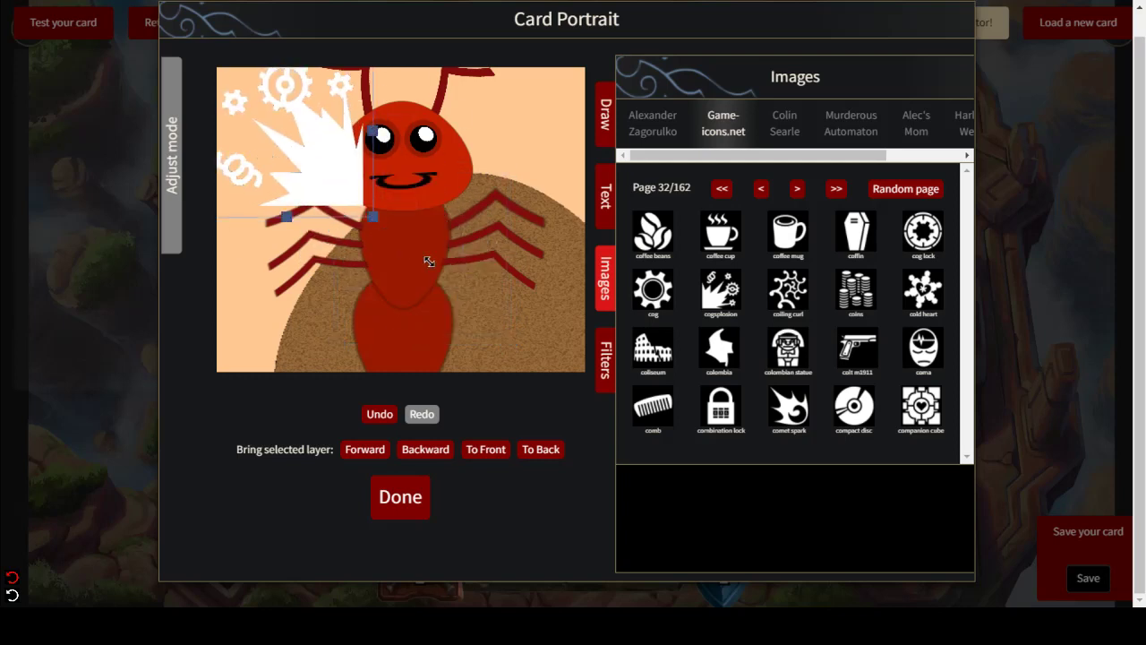
left_click_drag(429, 261, 393, 182)
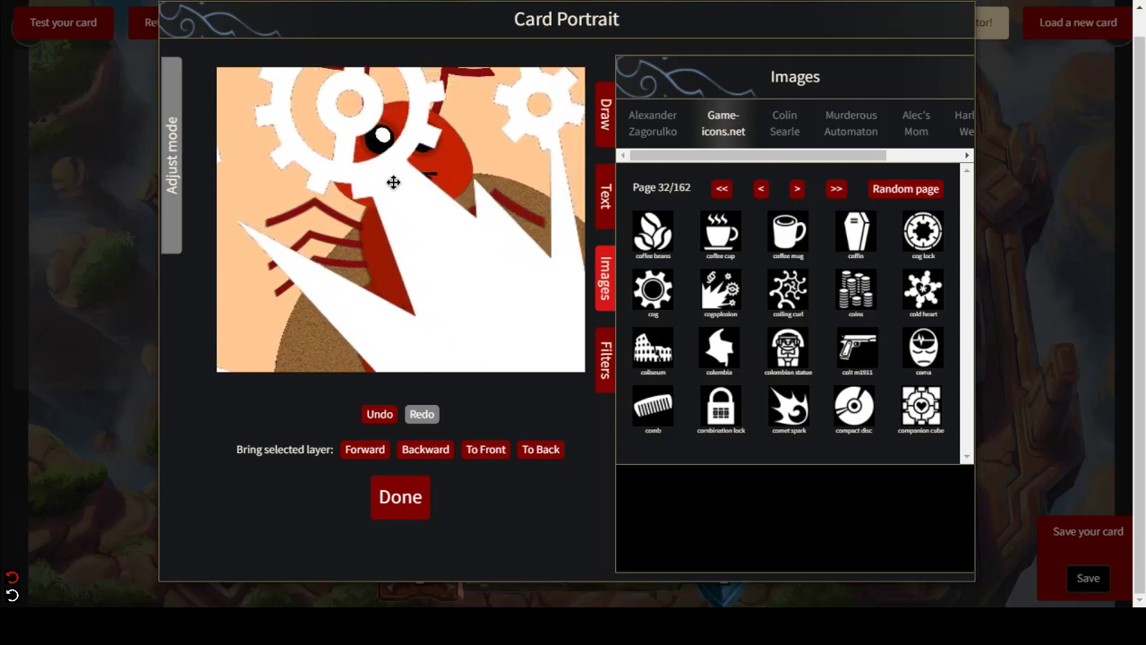
- Tint the cogsplosion bright yellow-green with the Multiply blend color and blur it to about half strength
left_click(603, 373)
left_click(689, 540)
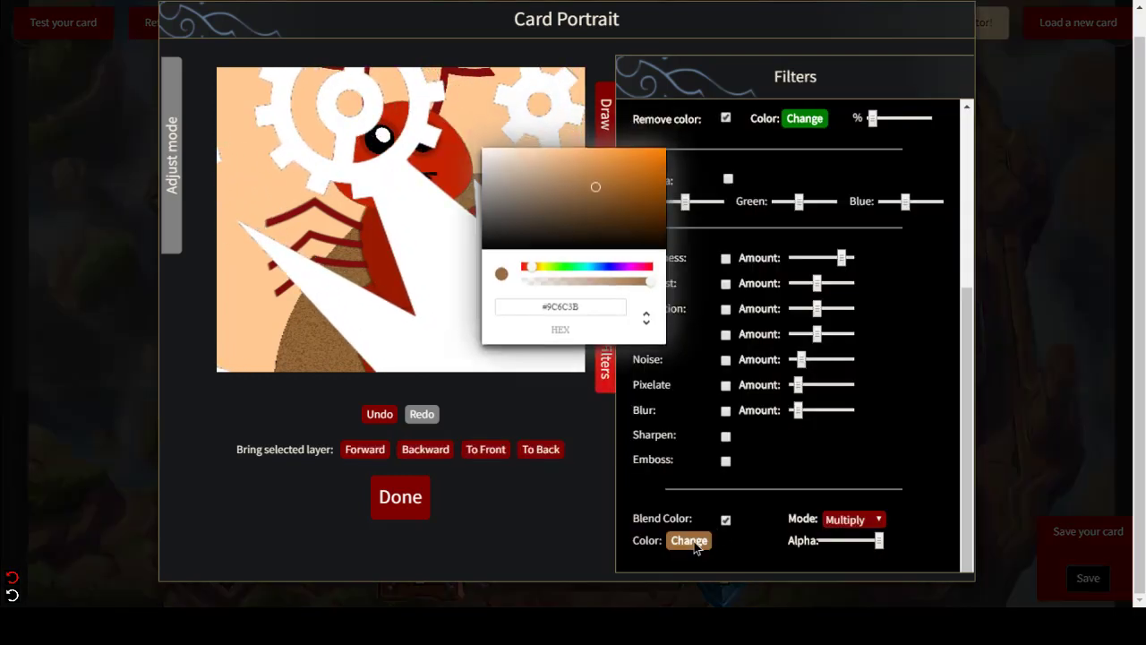
left_click_drag(534, 267, 548, 265)
left_click_drag(595, 187, 671, 144)
left_click(675, 303)
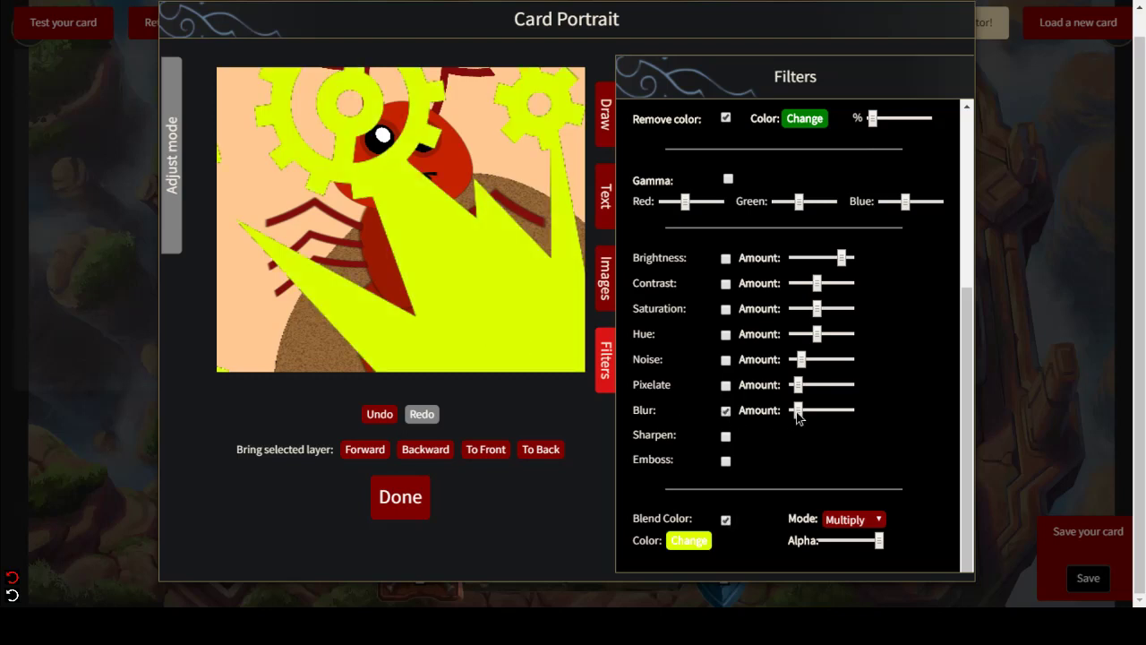
left_click_drag(793, 410, 833, 395)
- Layer the blurred yellow-green shape behind the ant and anthill, with the peach background at the very back
left_click(538, 448)
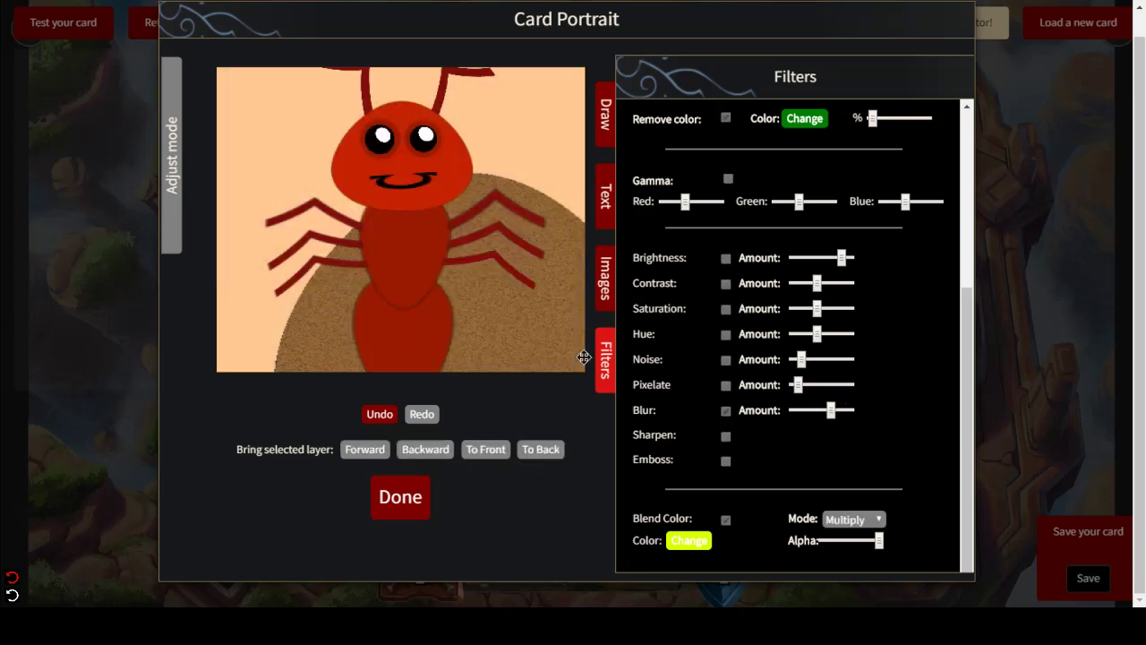
left_click(569, 90)
left_click(541, 449)
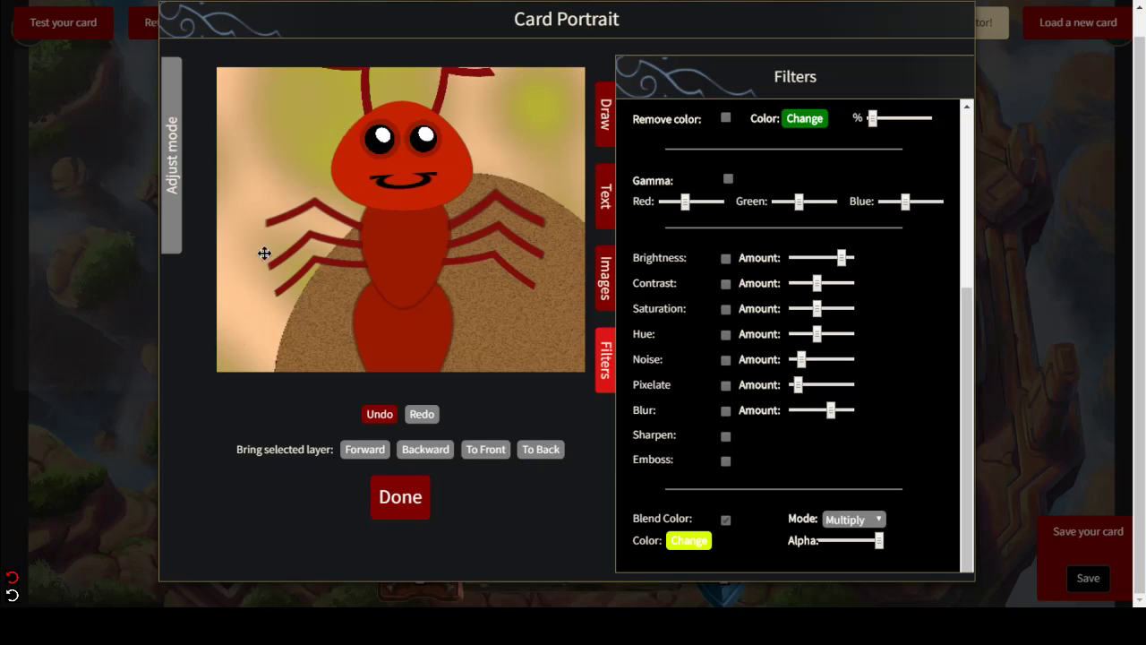
- Apply the finished portrait to the card and reopen the portrait for editing
left_click(413, 498)
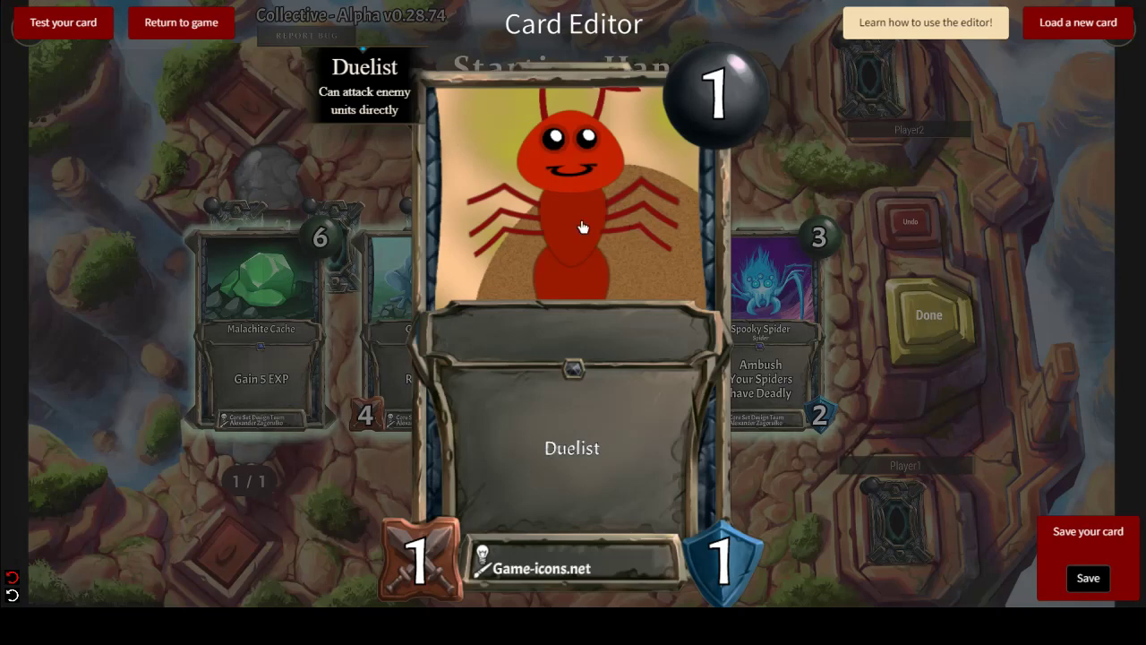
left_click(660, 268)
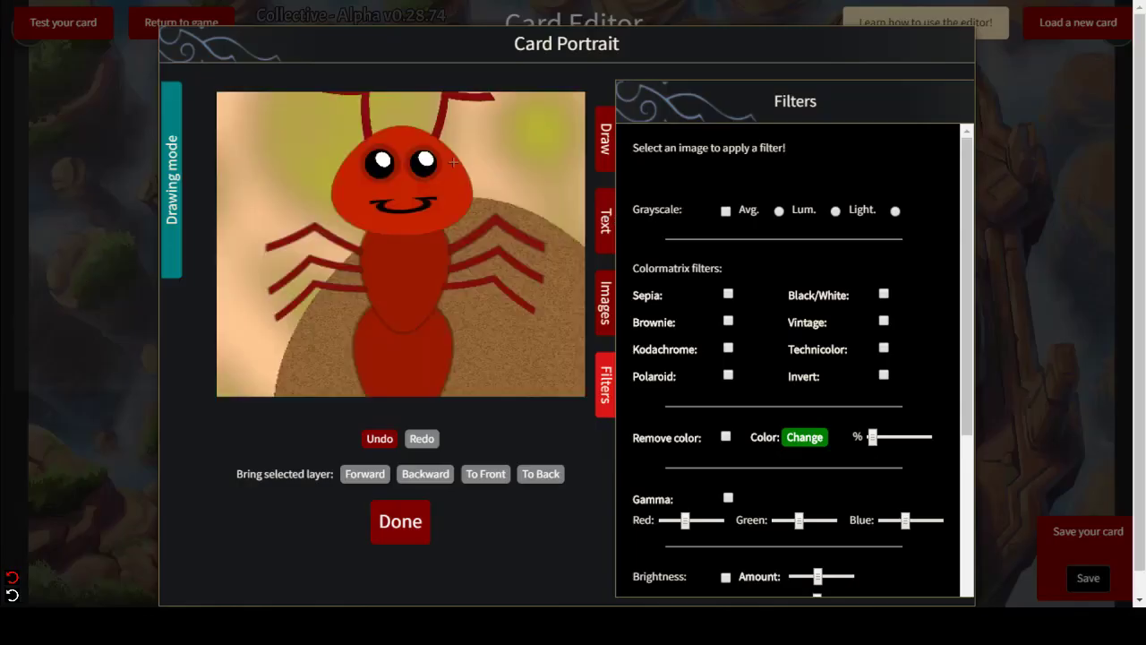